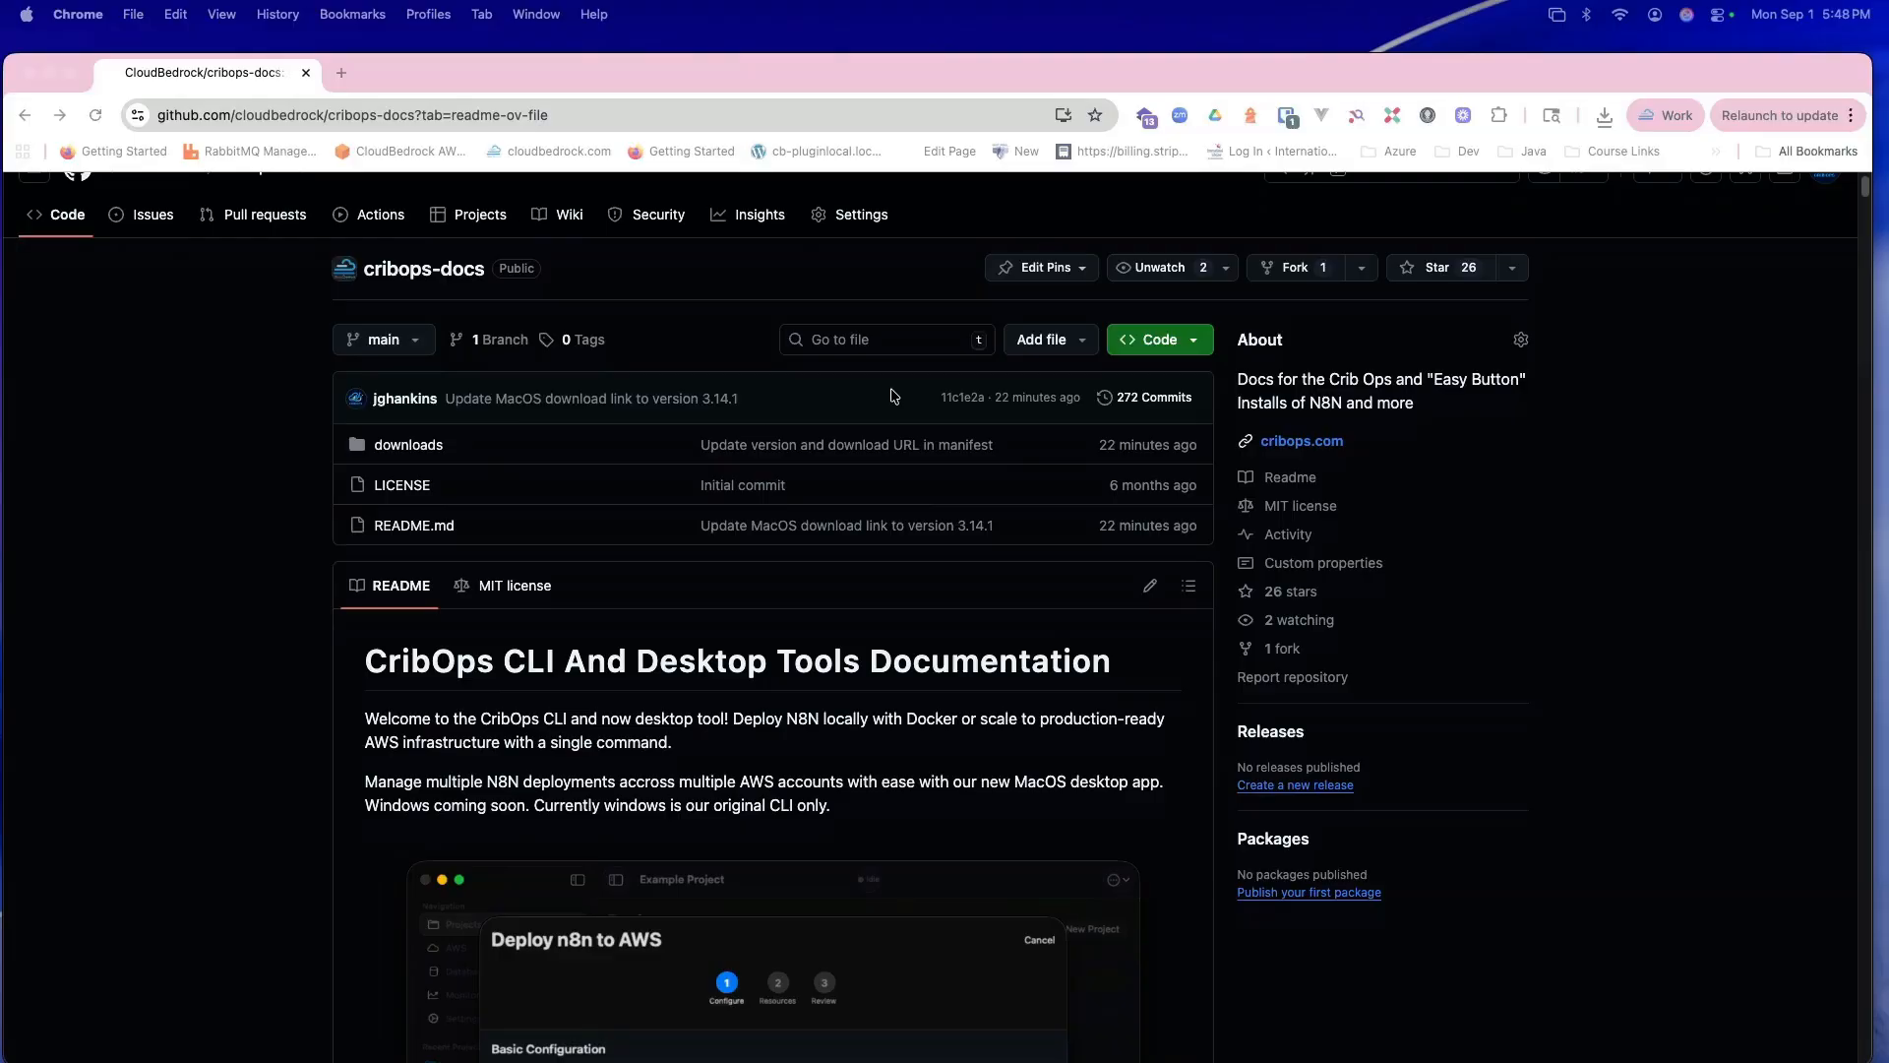
Step: Scroll the cribops-docs README to Downloads and download the MacOS build cribops-mac-3.14.1.dmg
scroll(891, 395, "down", 10)
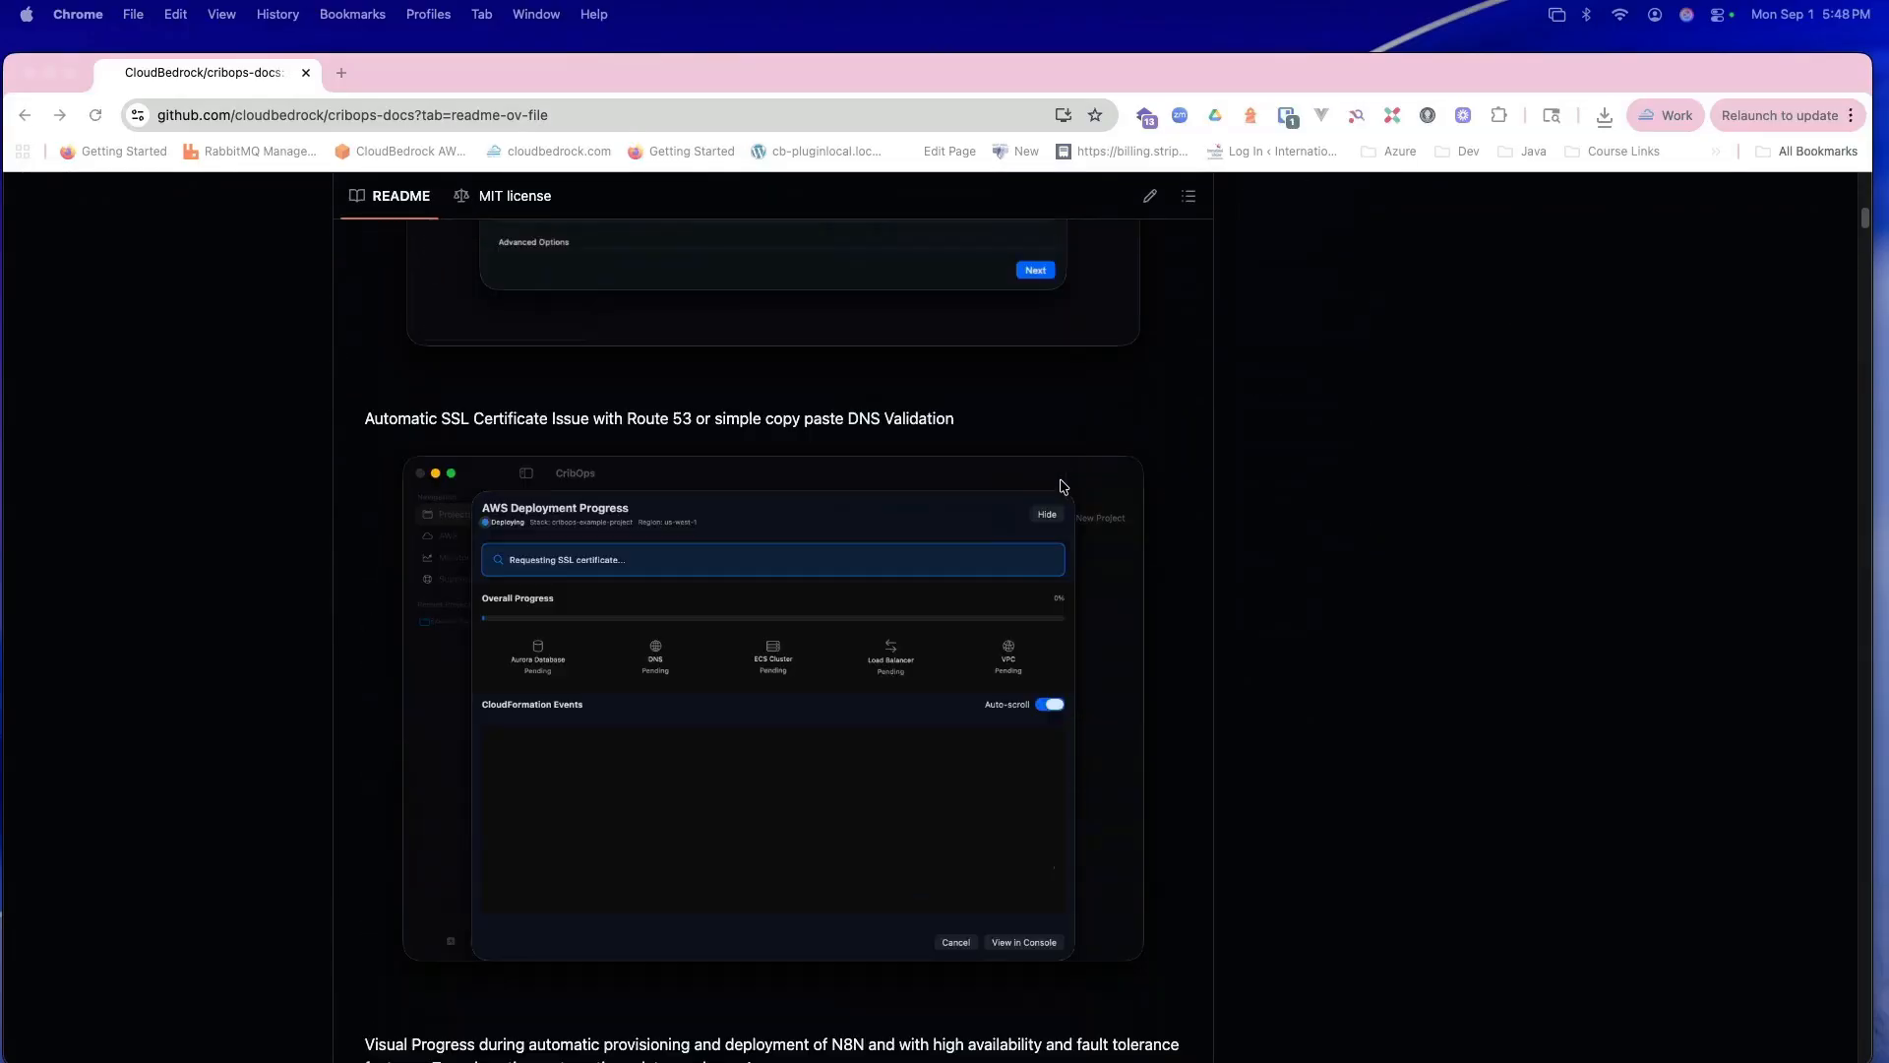
scroll(1064, 486, "down", 15)
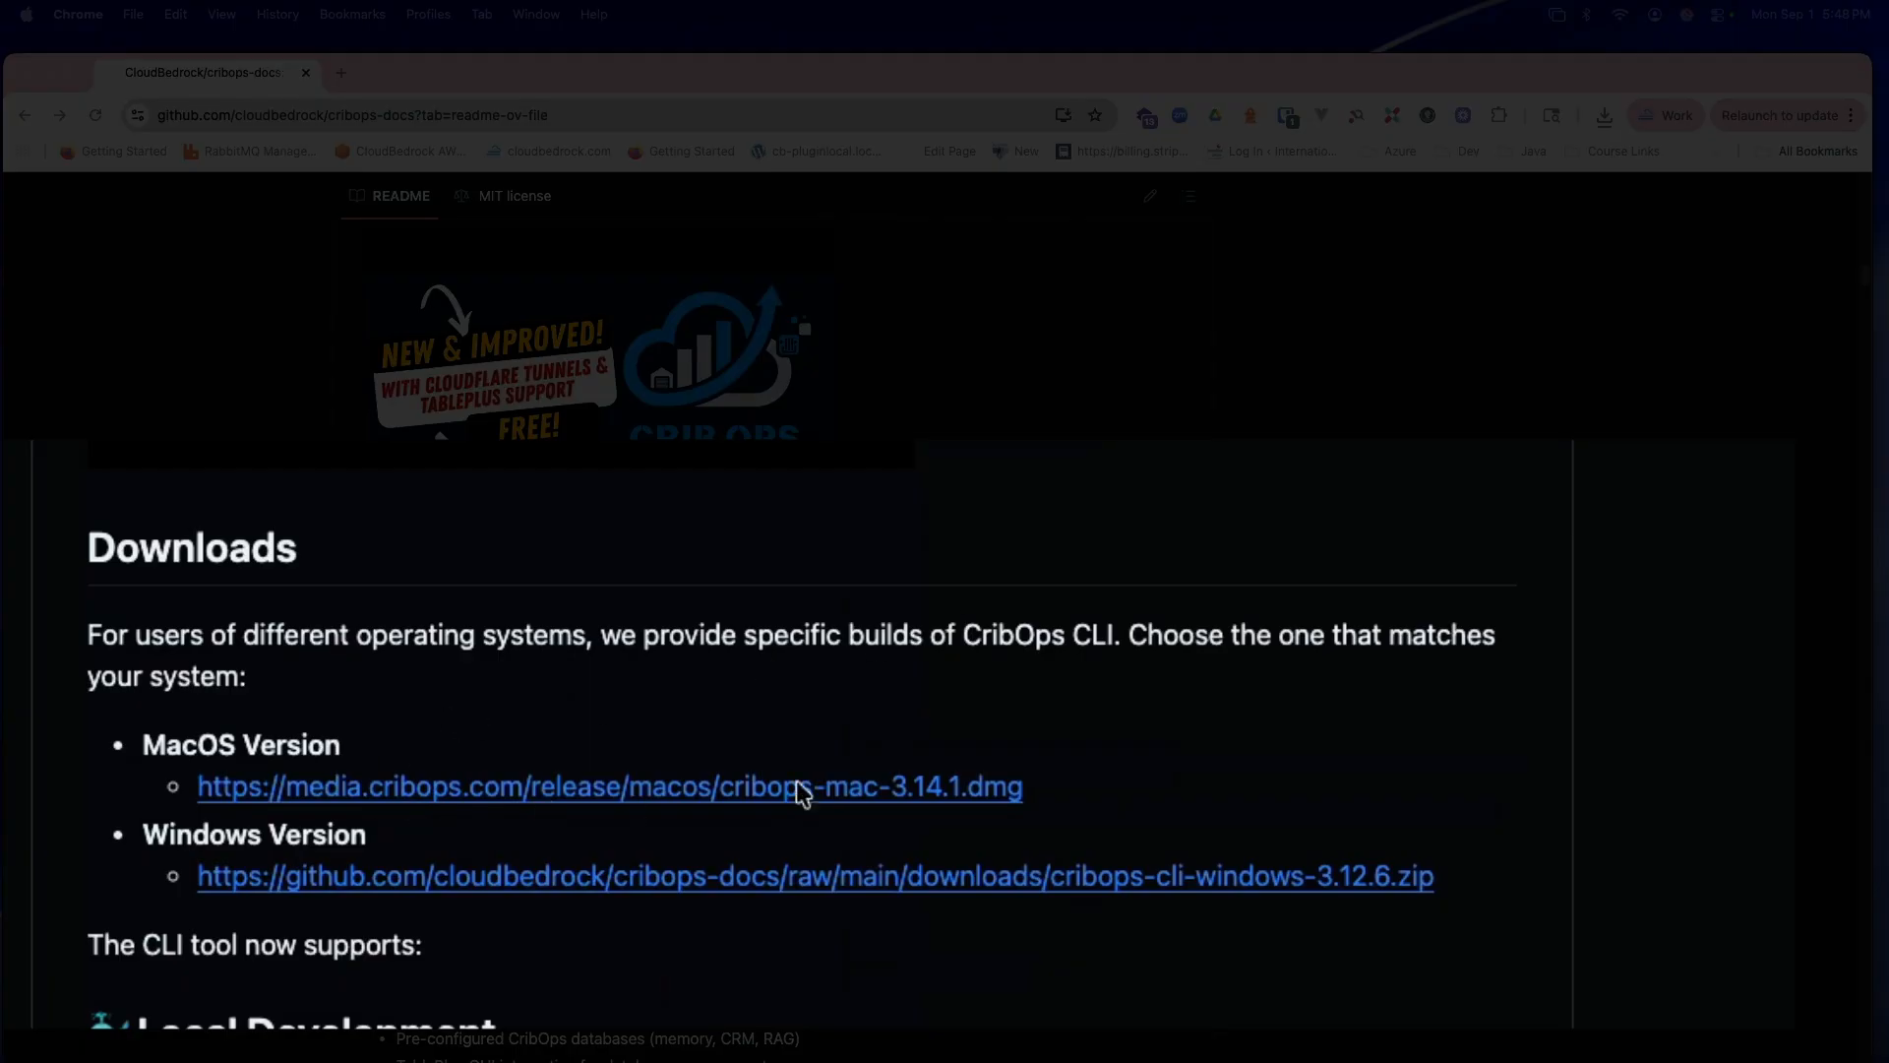
left_click(915, 787)
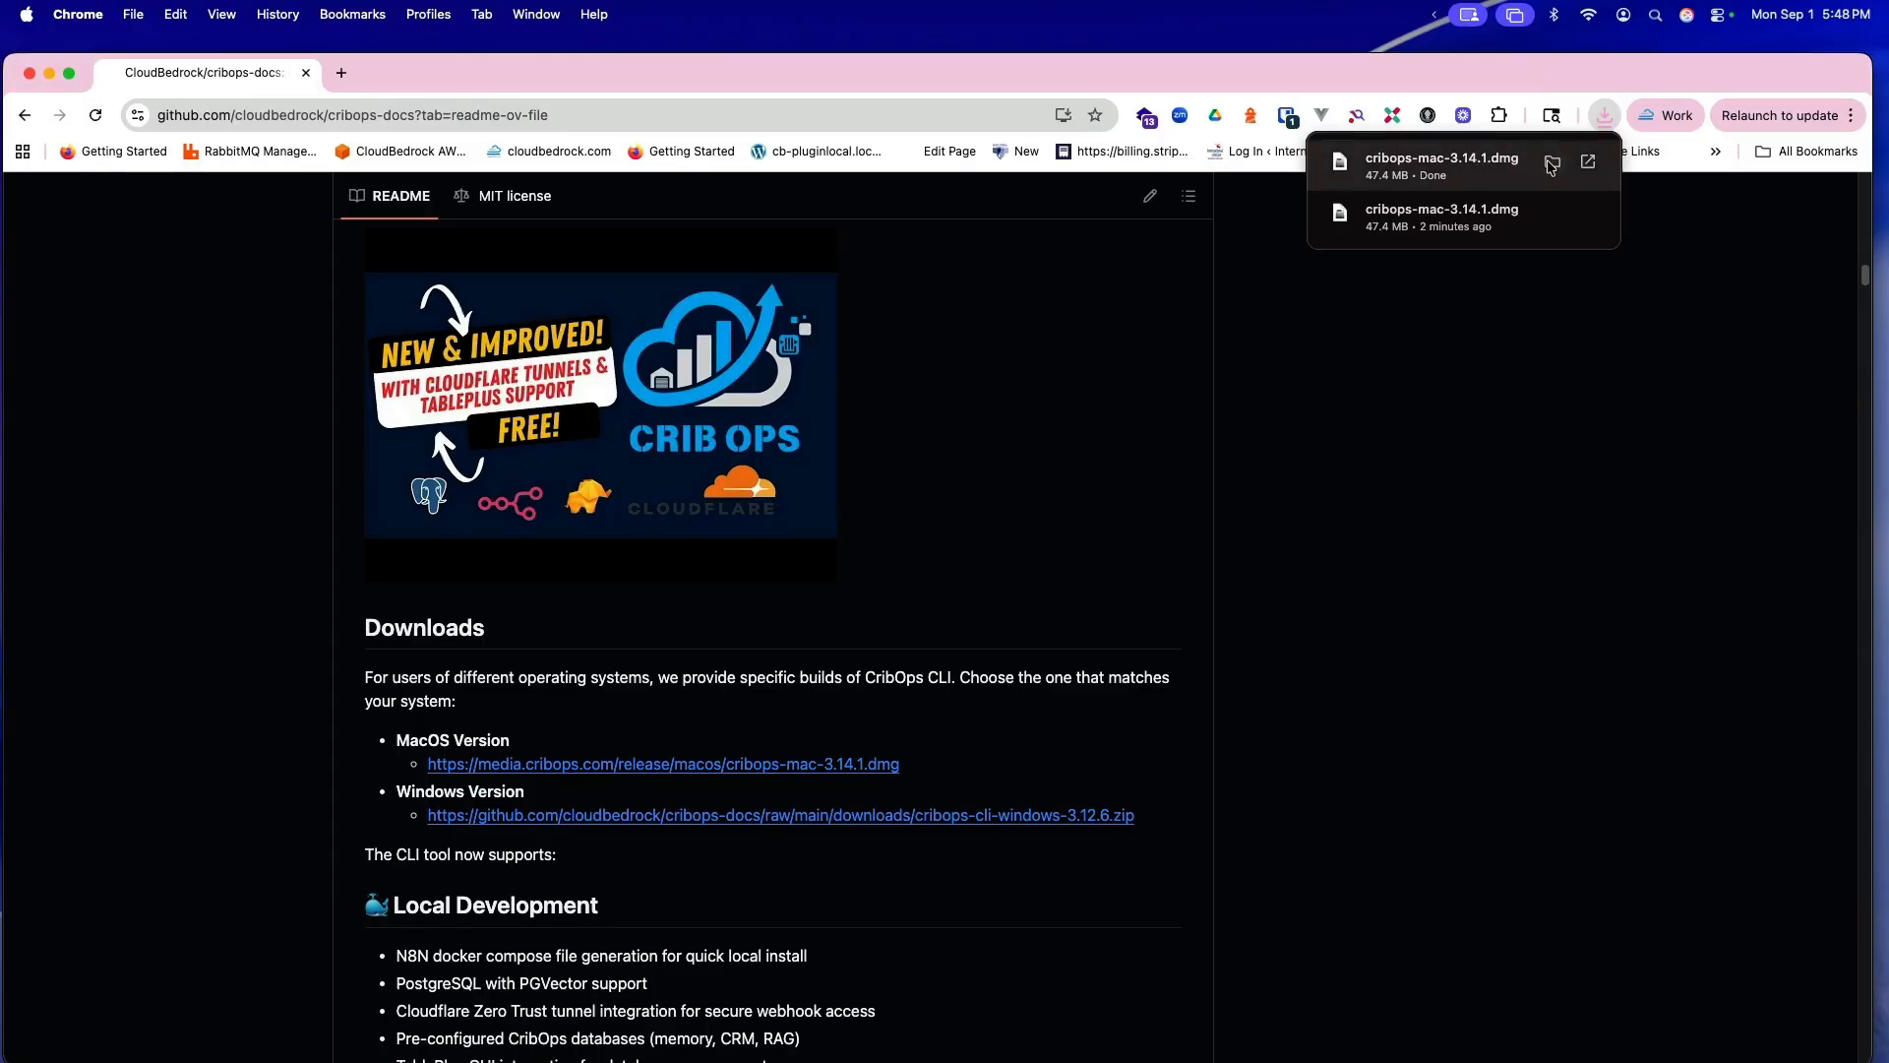
Step: Show cribops-mac-3.14.1.dmg in Finder's Downloads folder and mount the disk image
left_click(1543, 161)
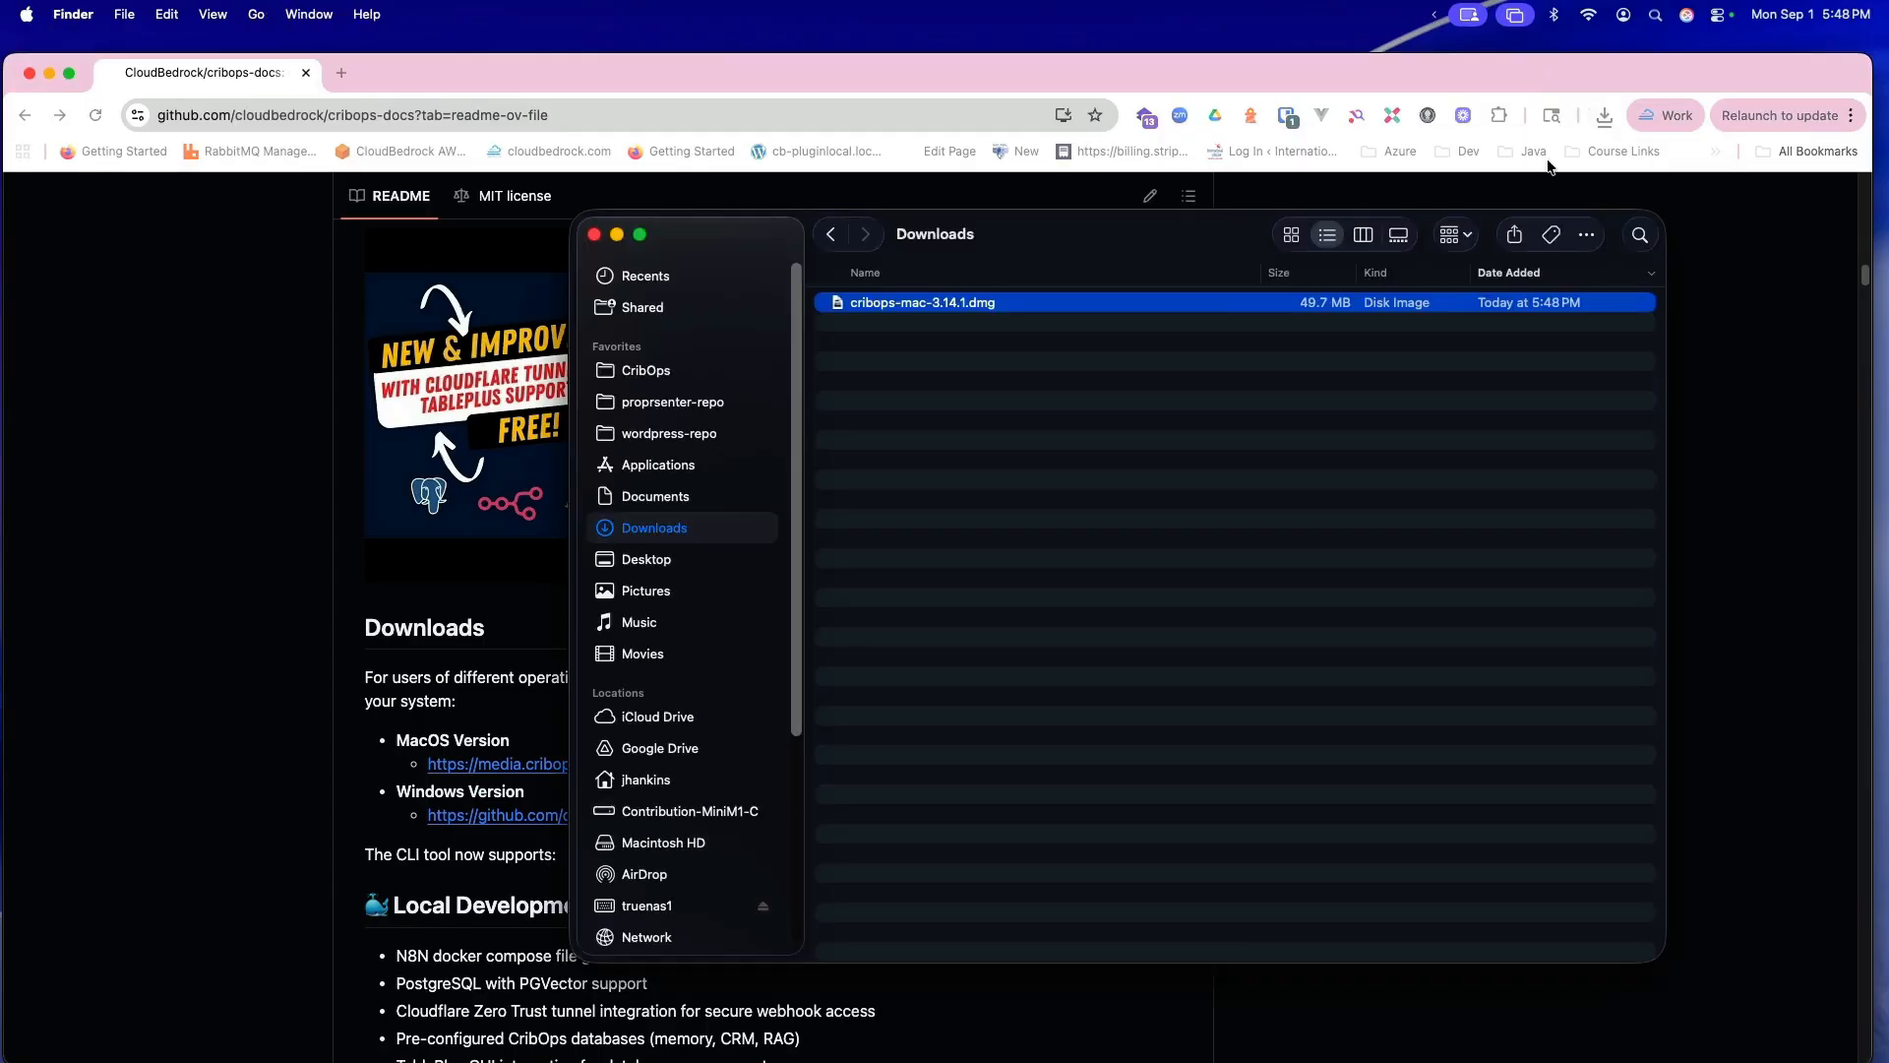
double_click(837, 303)
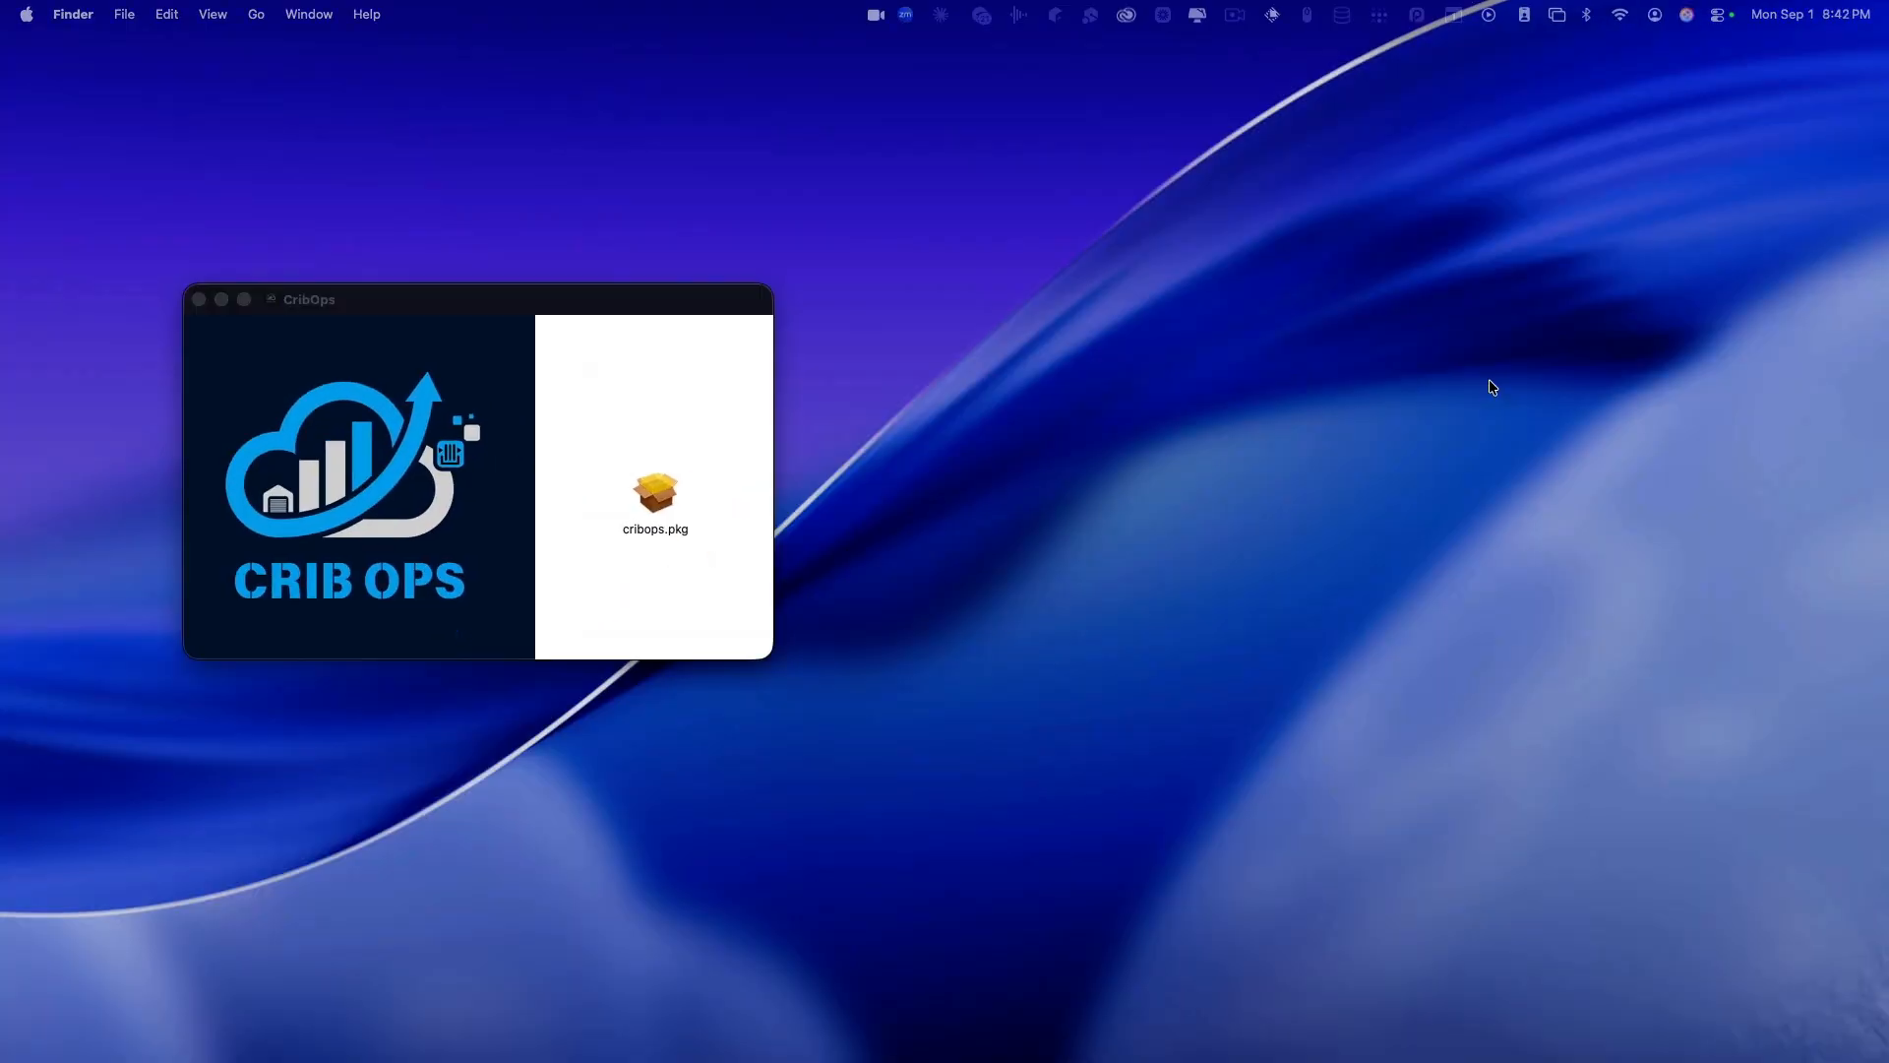
Step: Launch cribops.pkg from the CribOps disk image window to start the installer
left_click(625, 296)
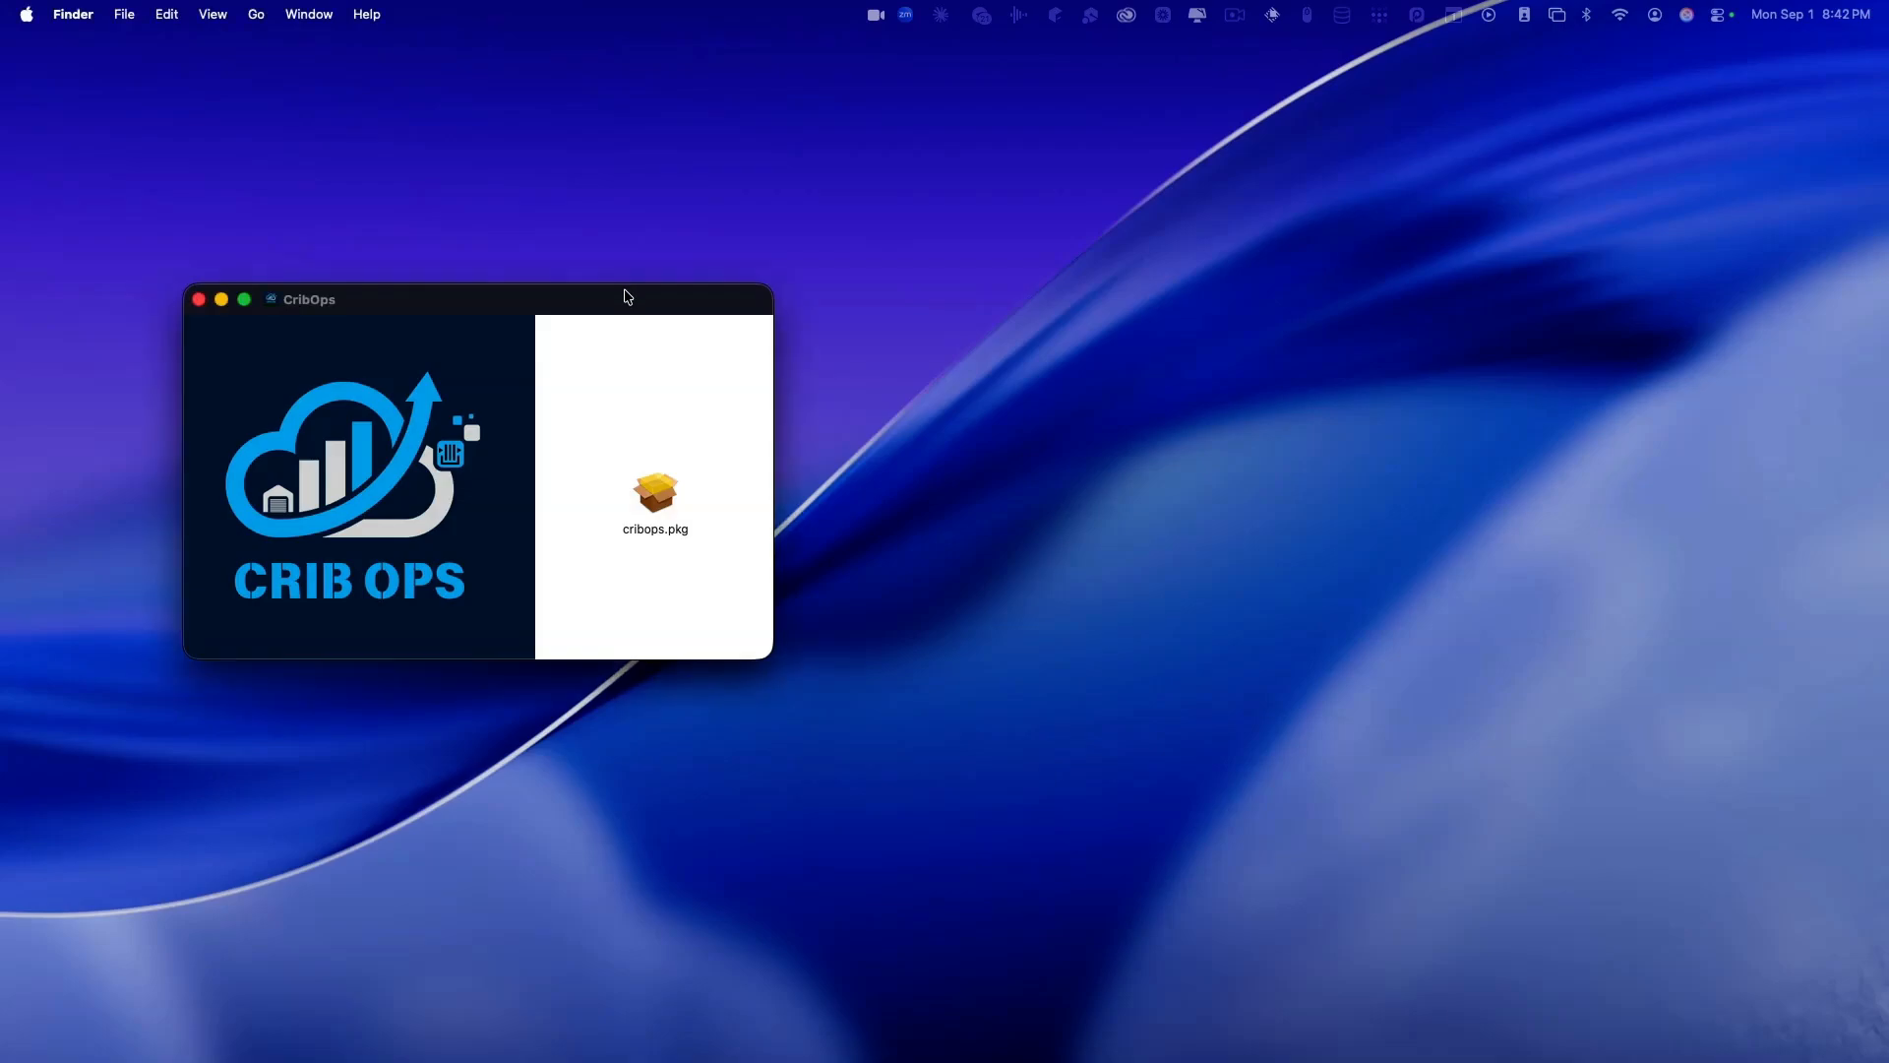
left_click(662, 500)
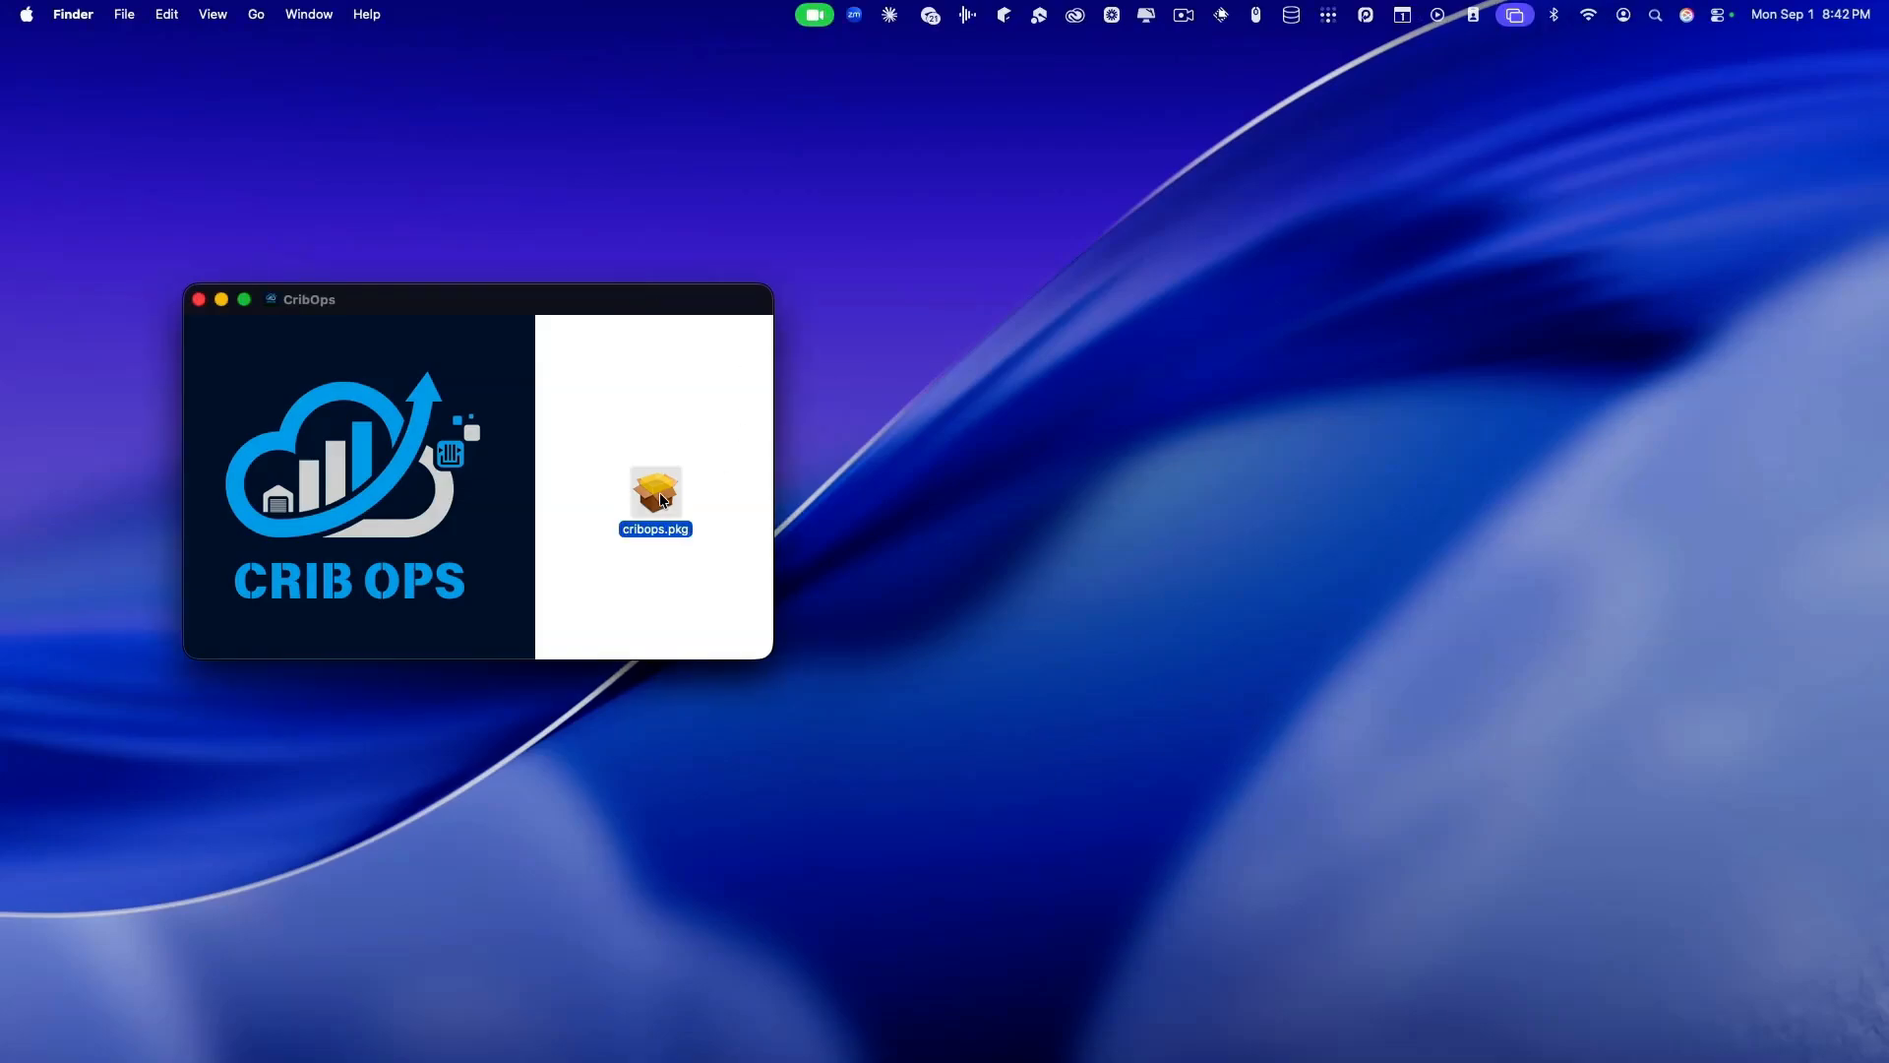
double_click(661, 500)
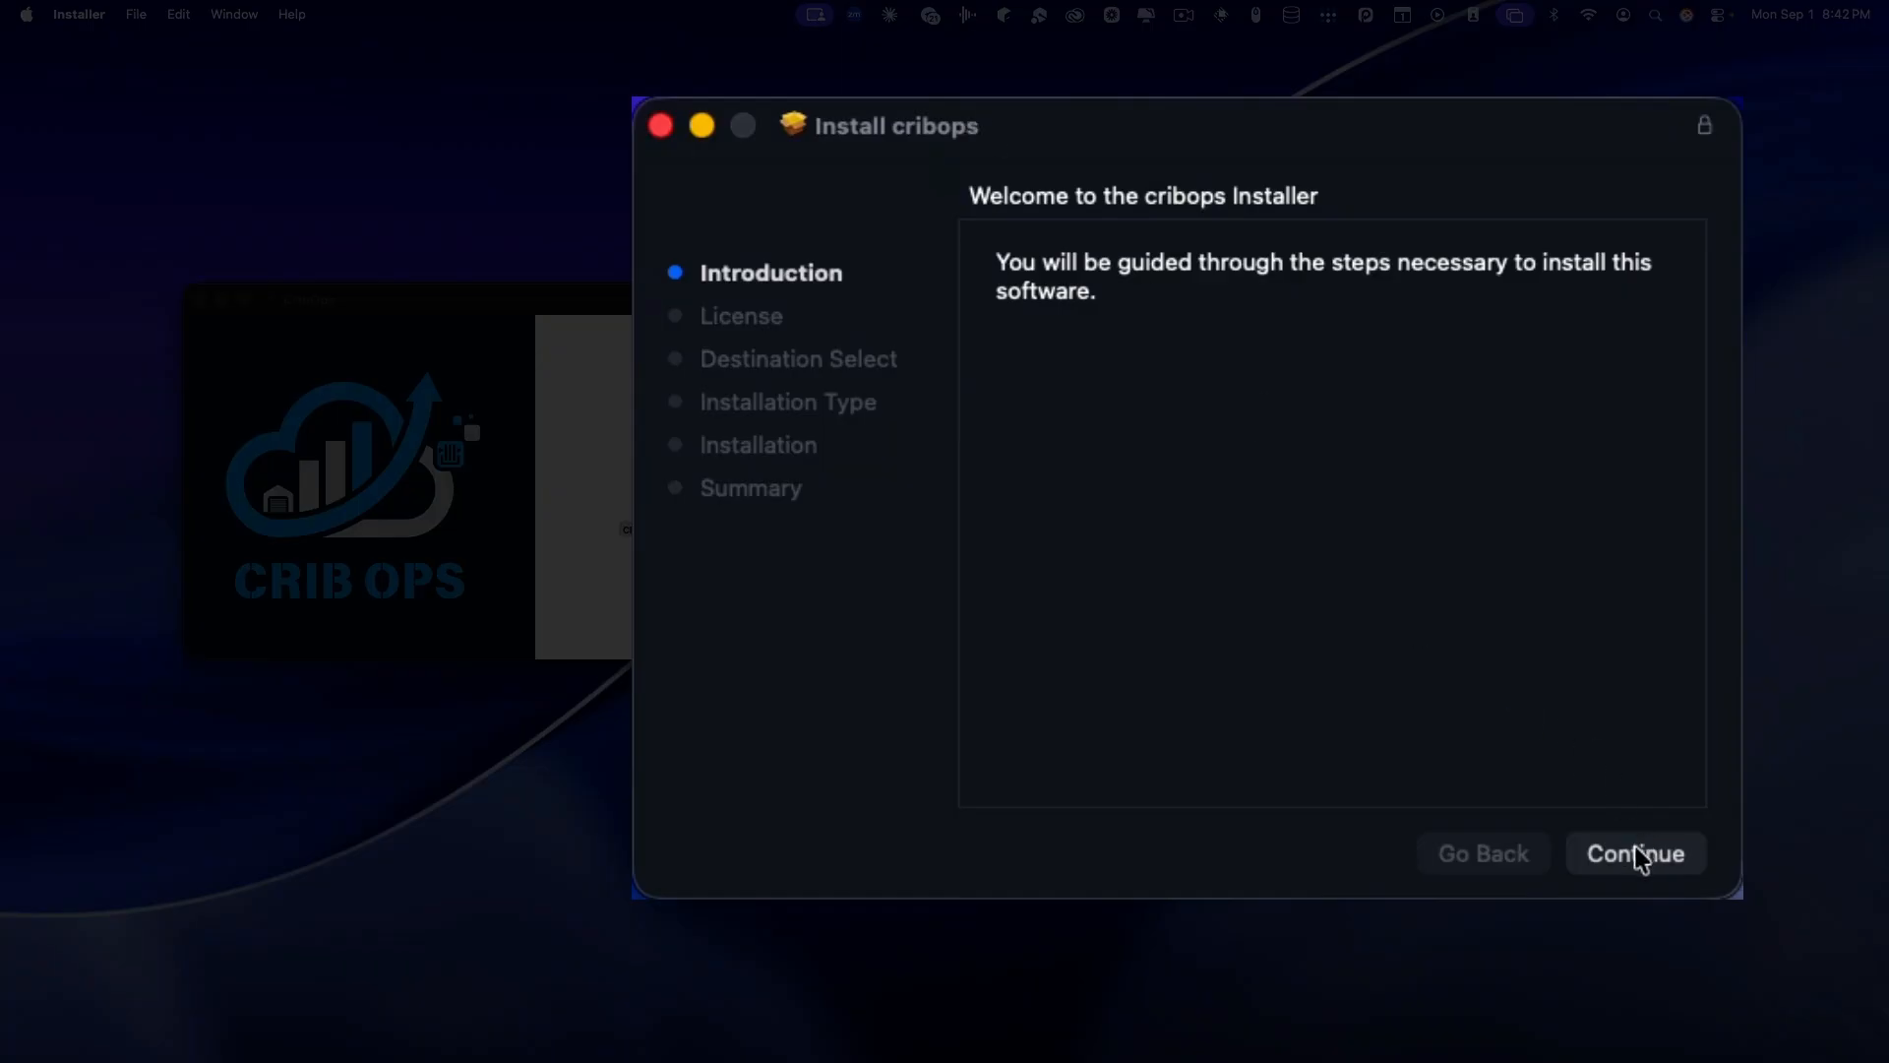
Step: Accept the licence, install on Macintosh HD with the account password, then close and keep the package
left_click(1638, 854)
left_click(1660, 866)
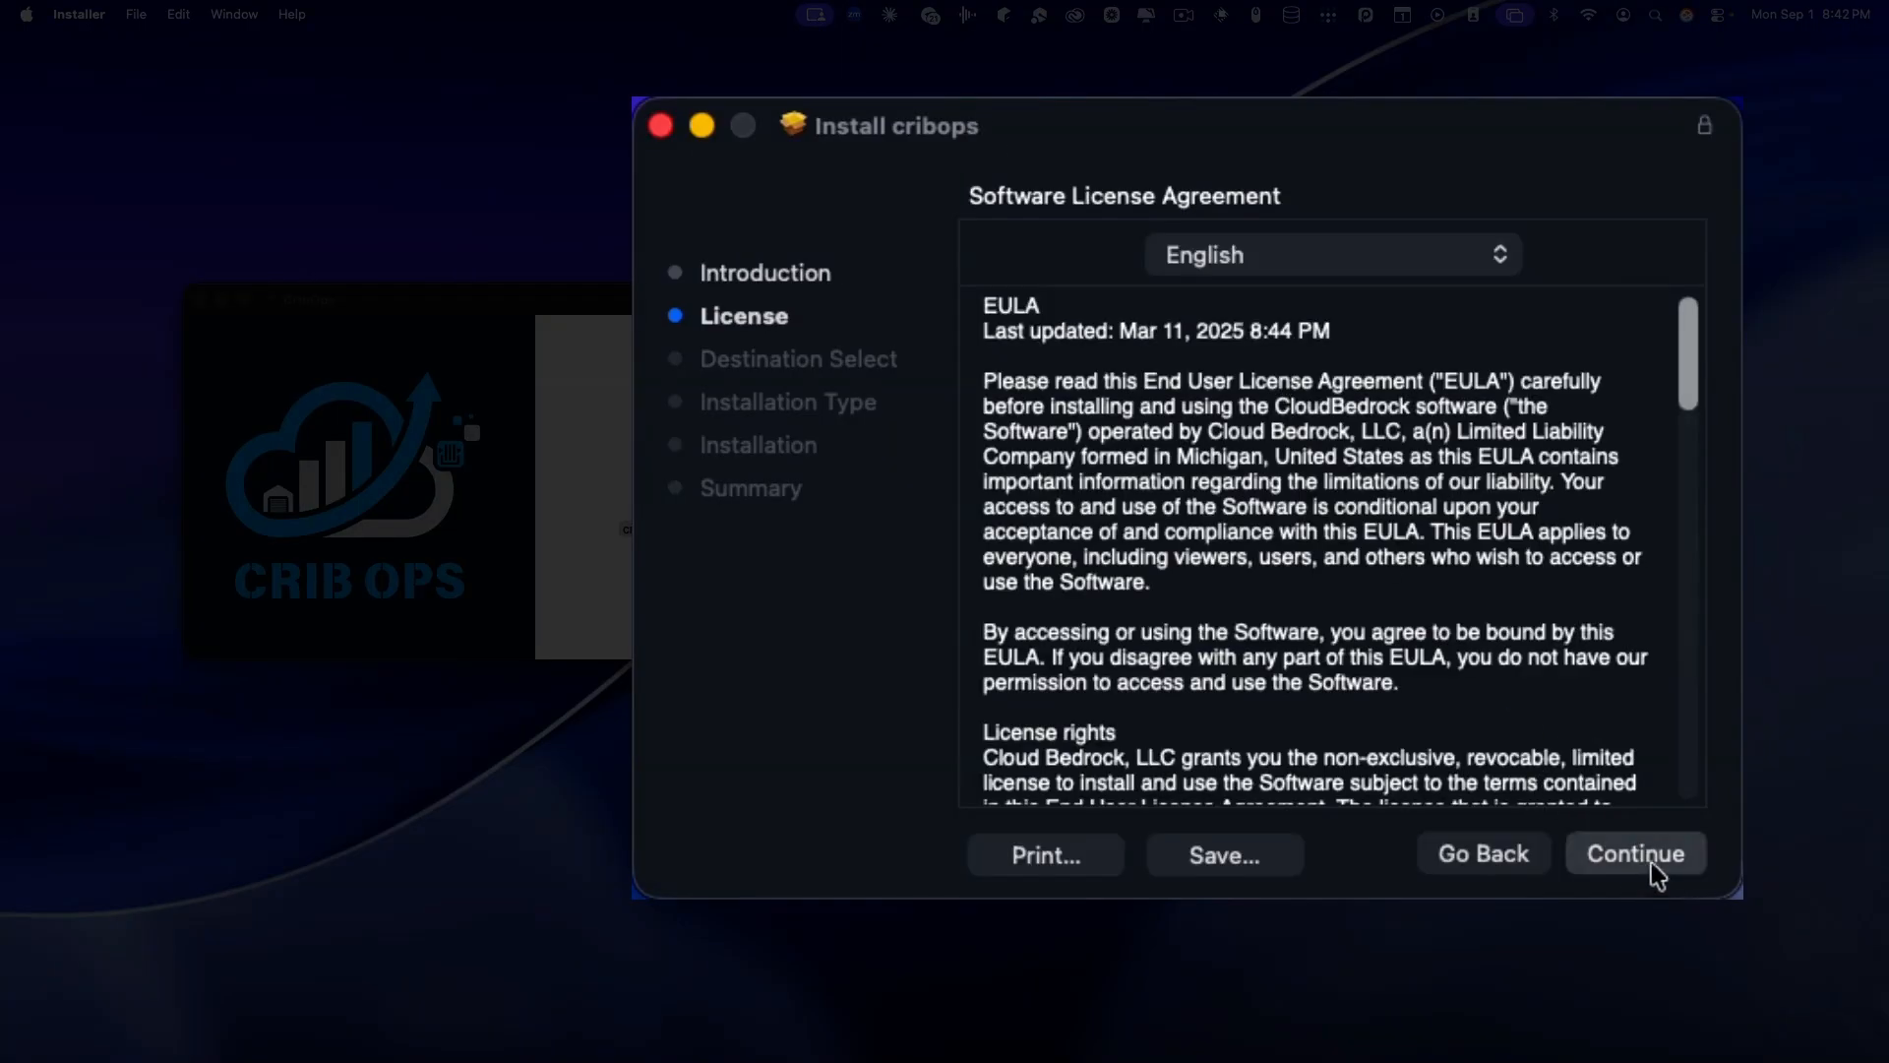
left_click(1545, 604)
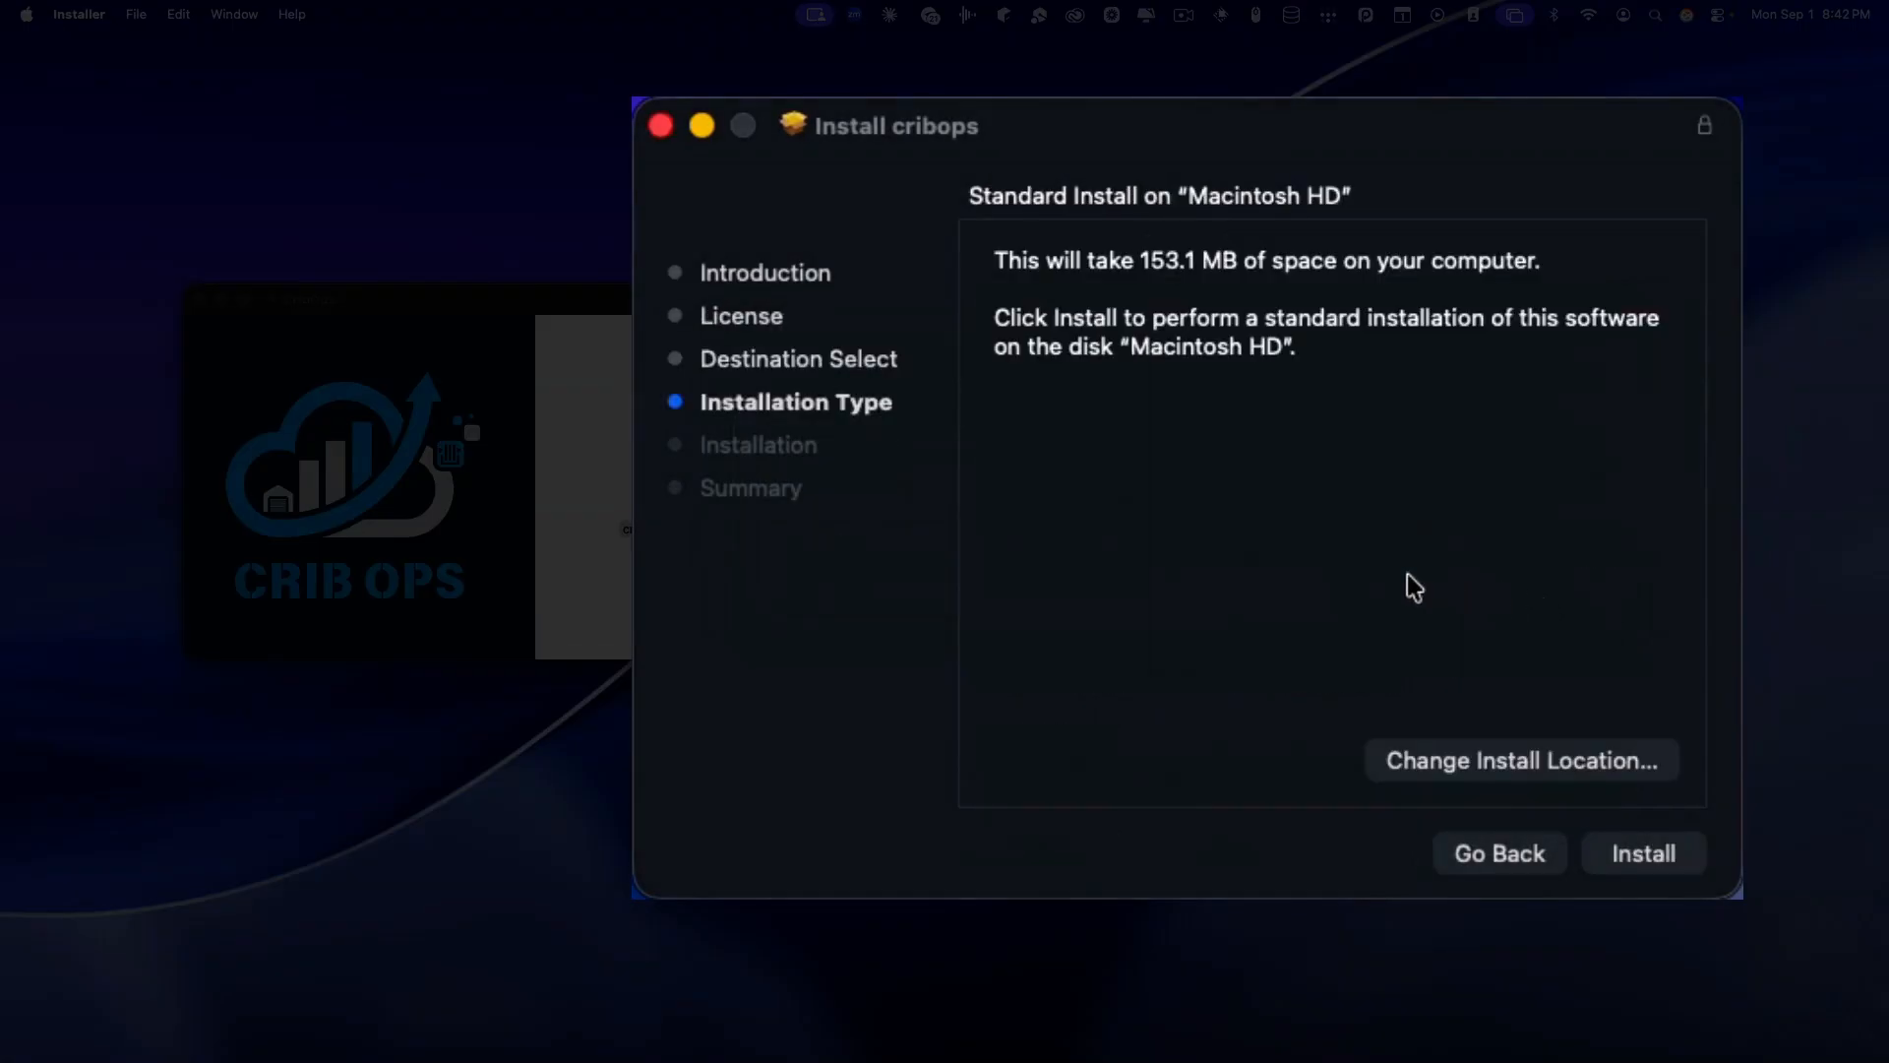
left_click(1624, 855)
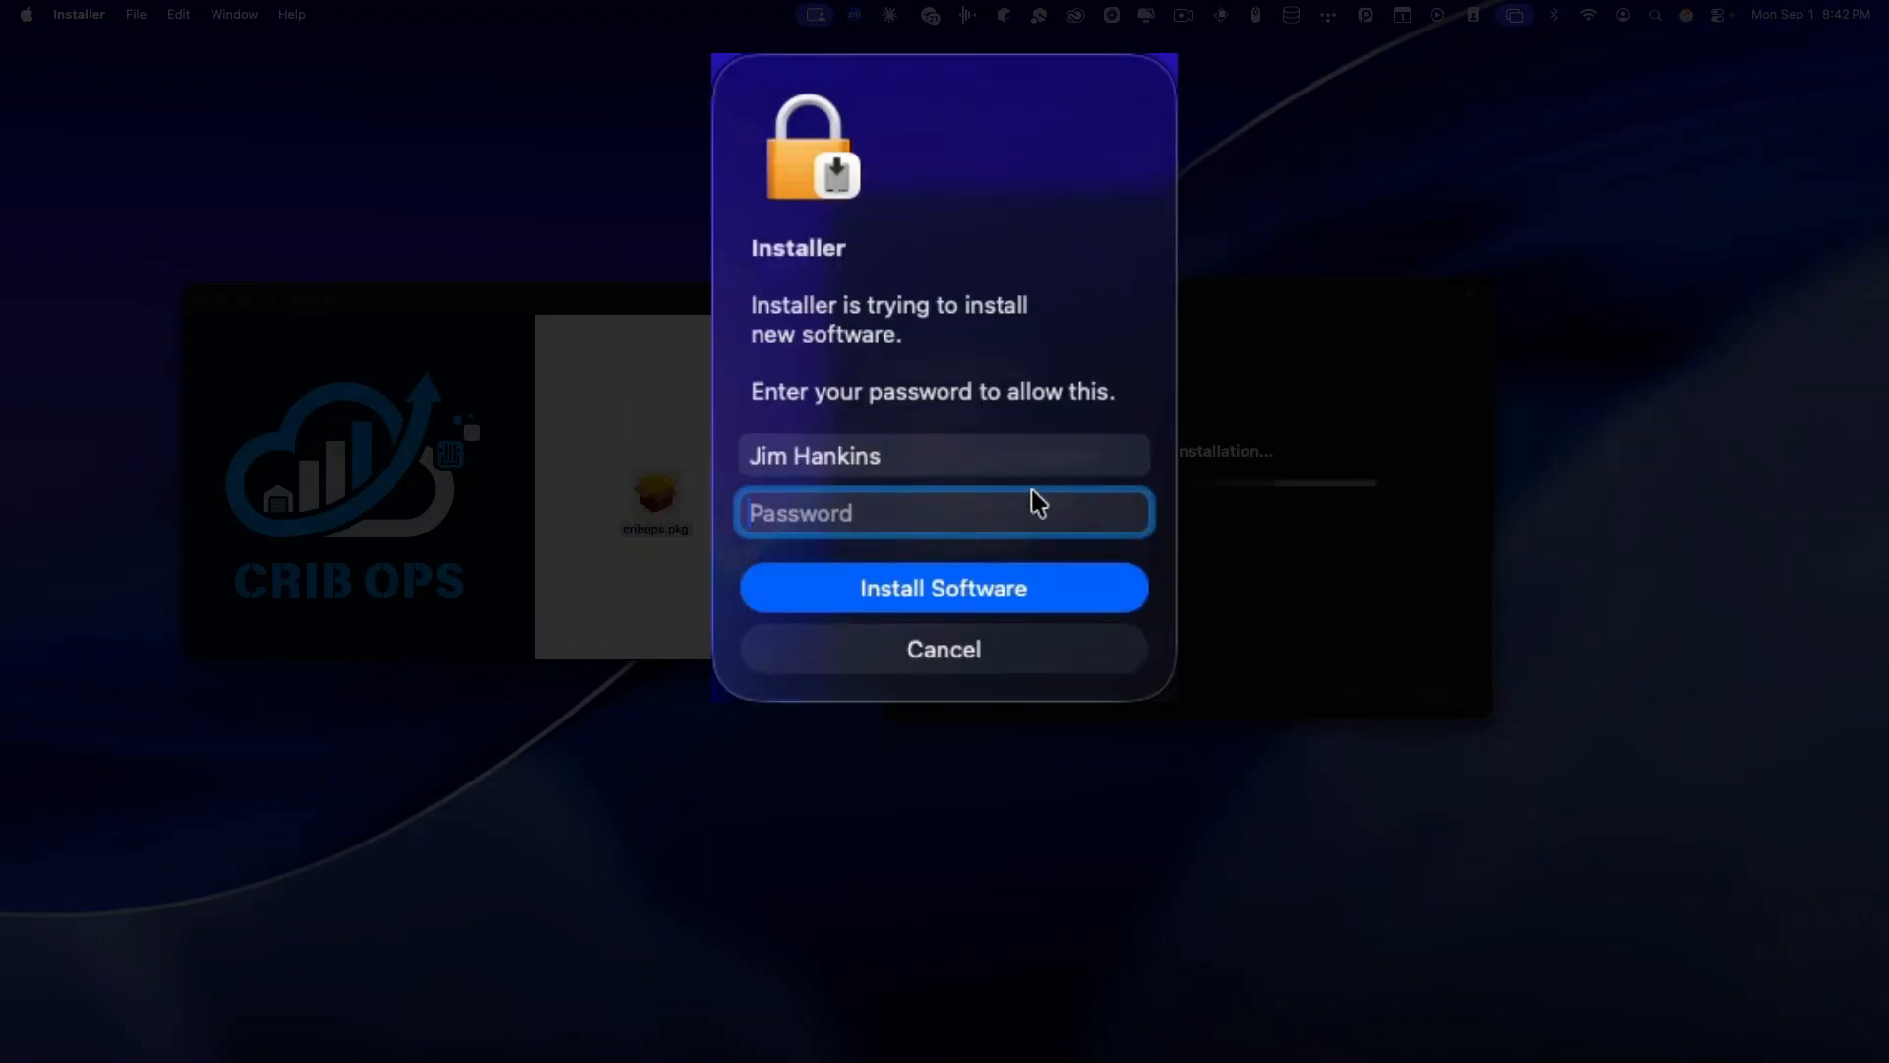
type("•••••••")
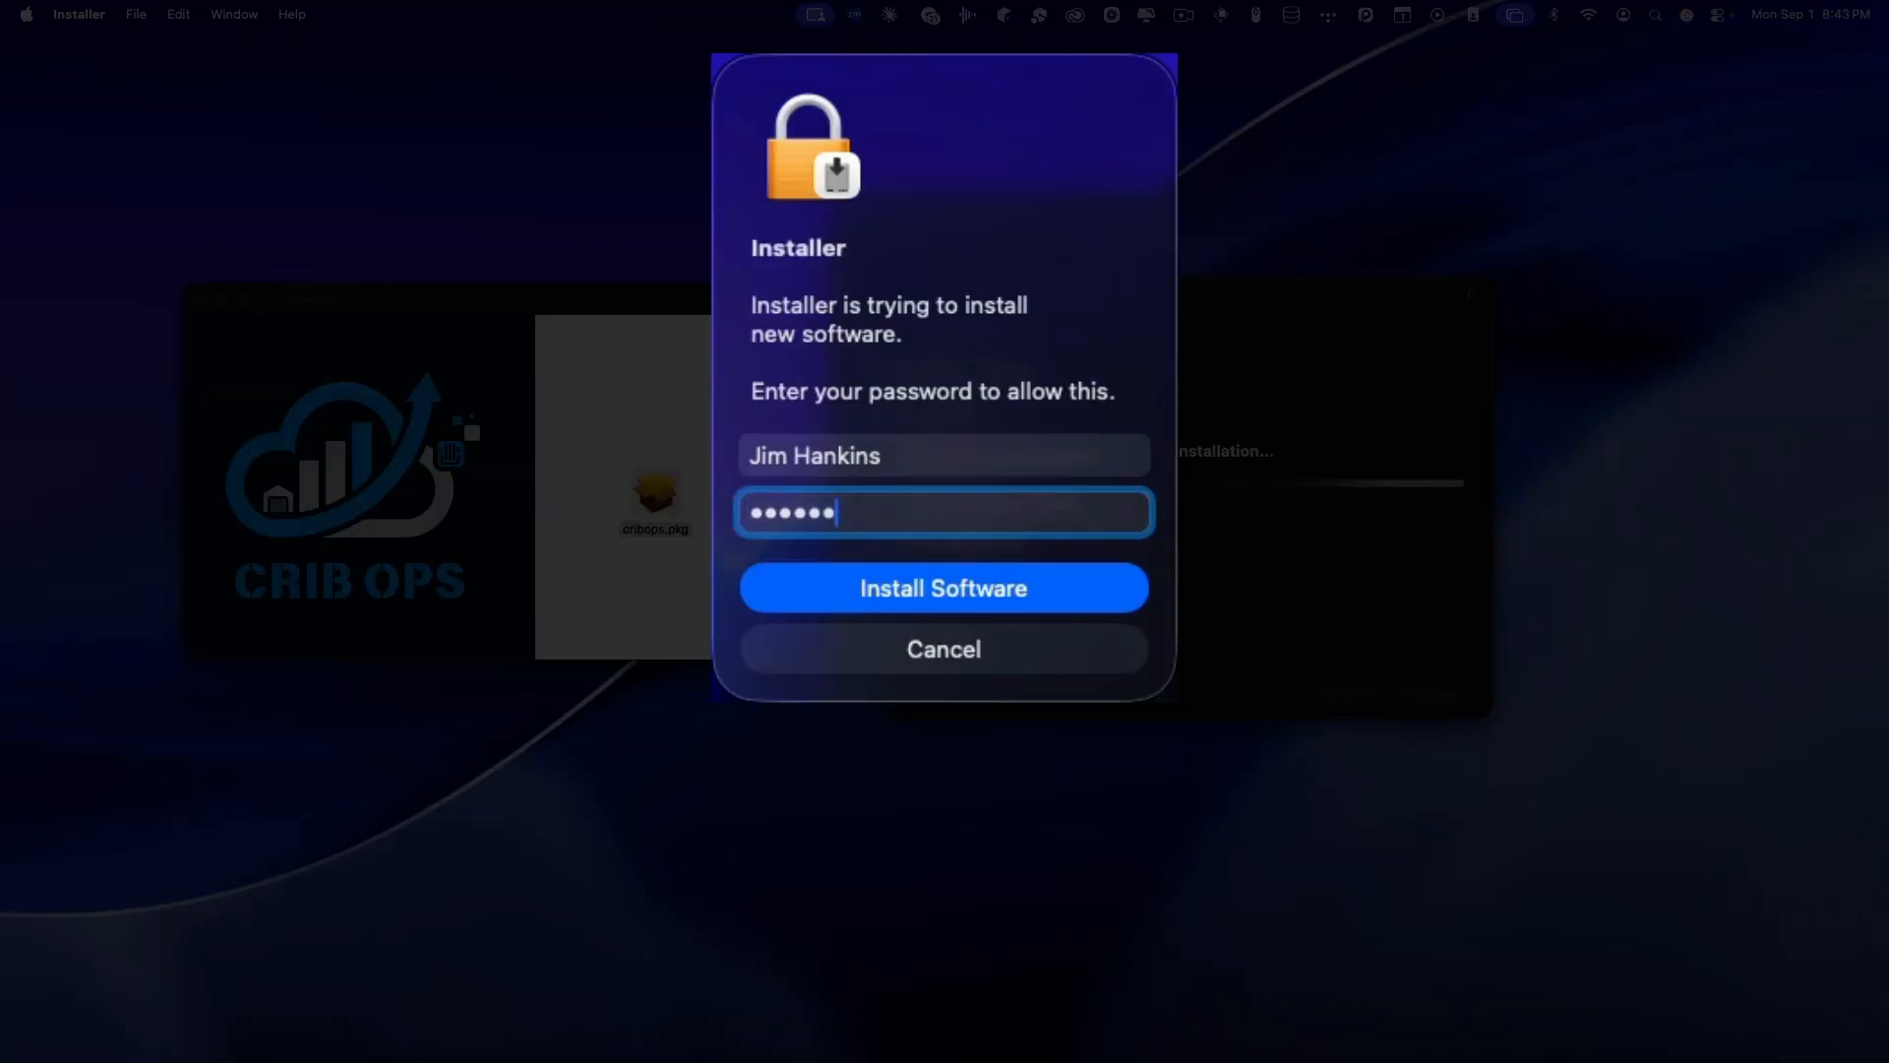
key("Return")
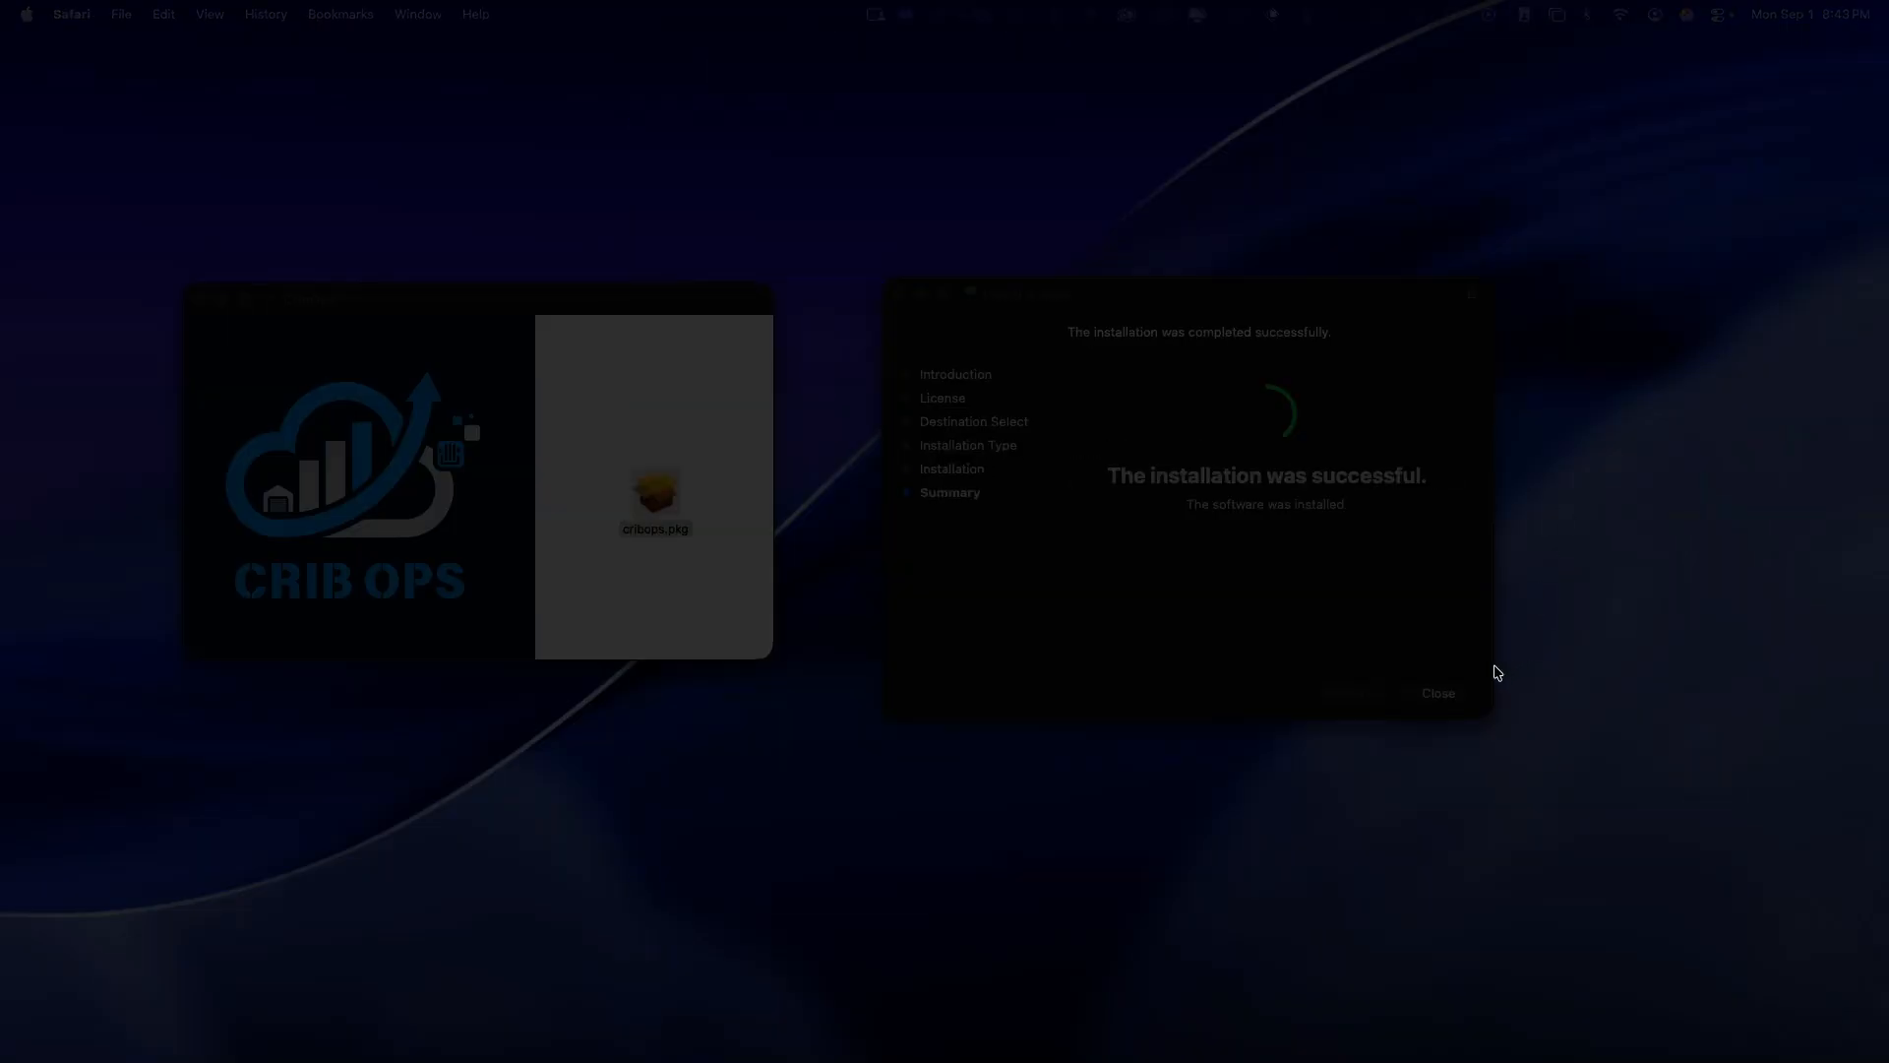
left_click(1438, 695)
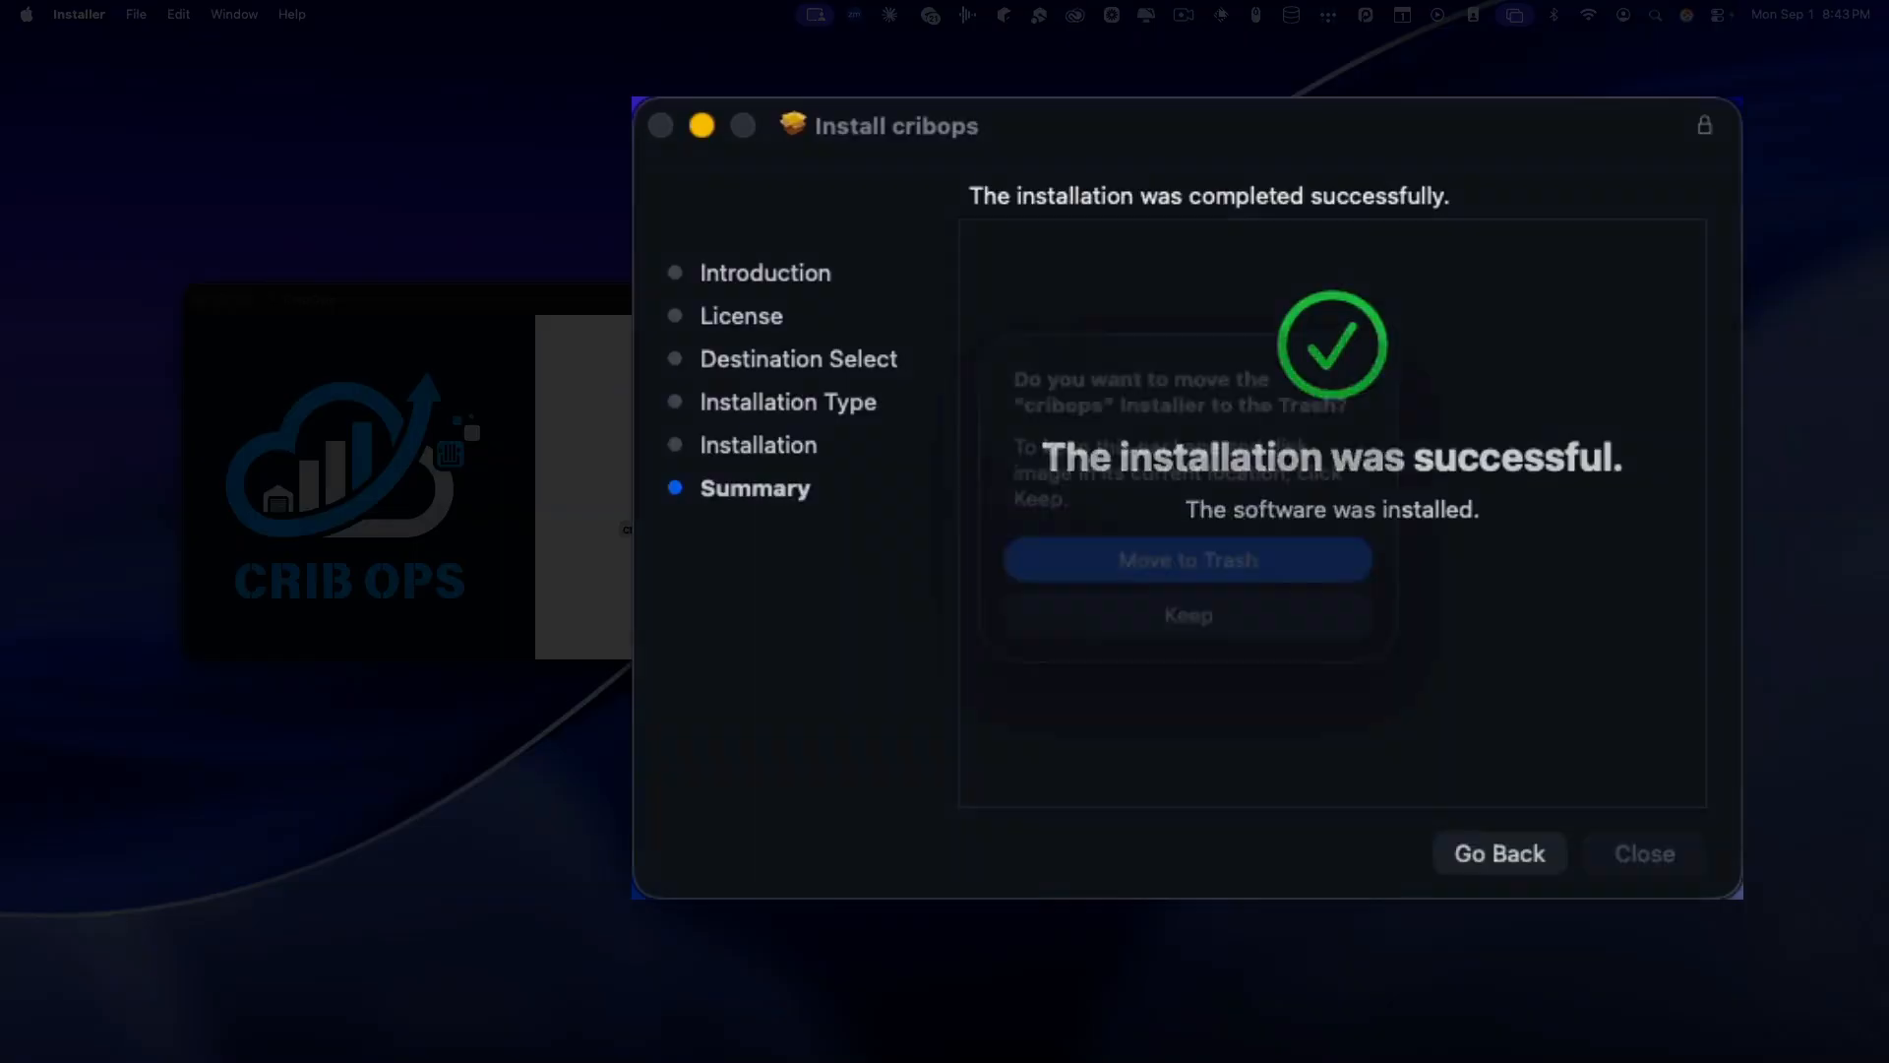
left_click(1296, 637)
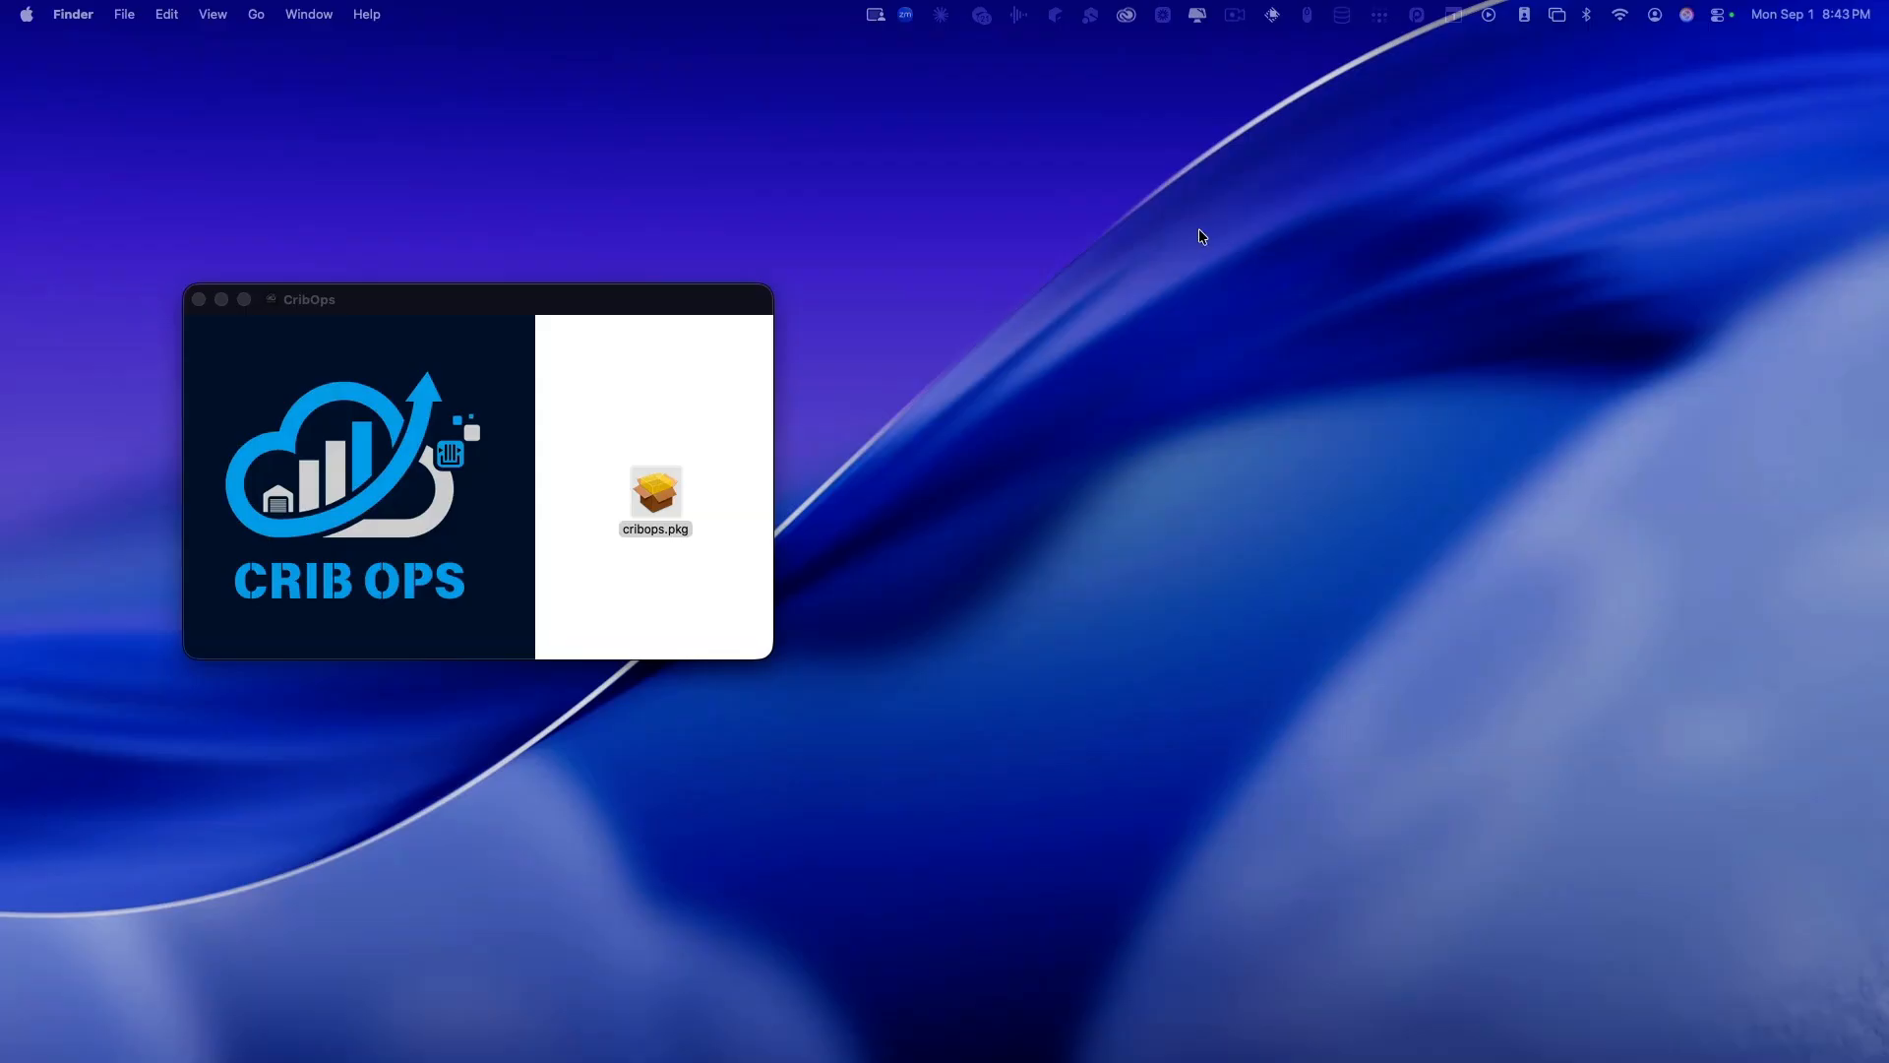
Step: Launch CribOps through Raycast by searching 'cr', and drag its window onto the screen
key("super+space")
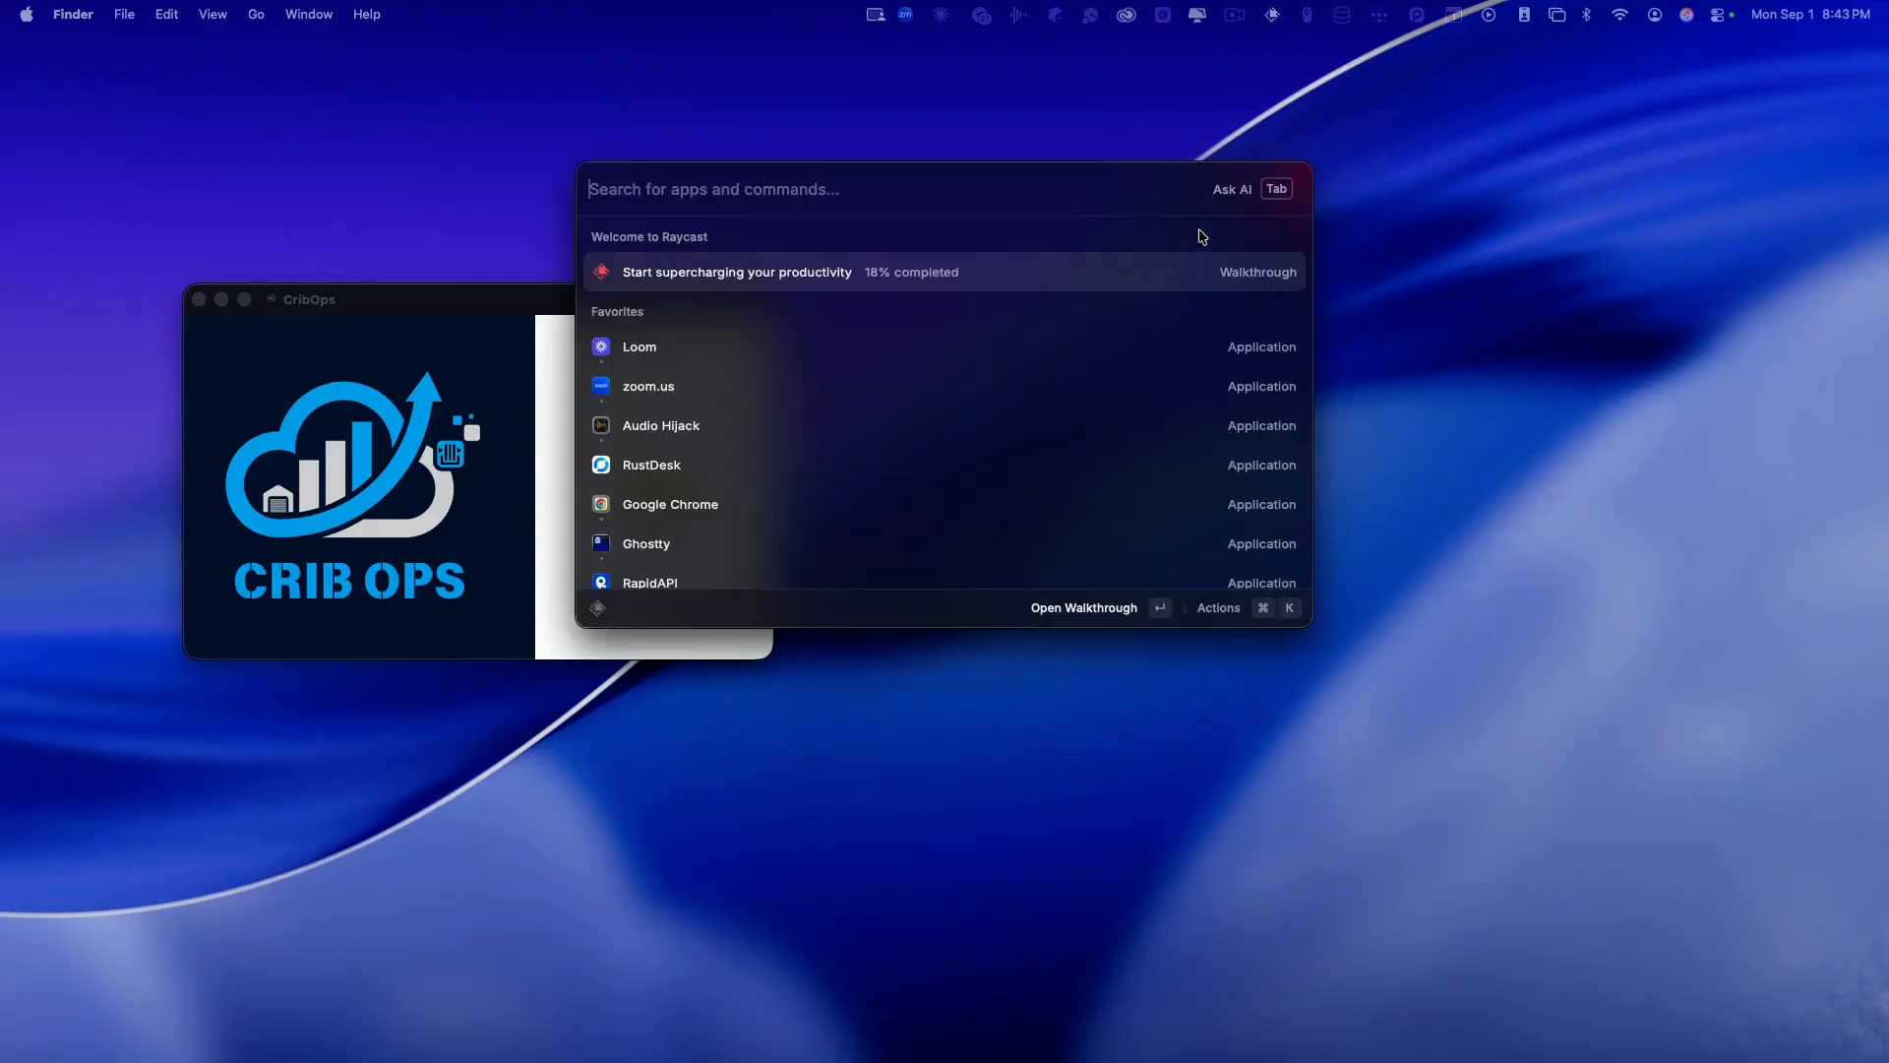
type("cr")
key("Return")
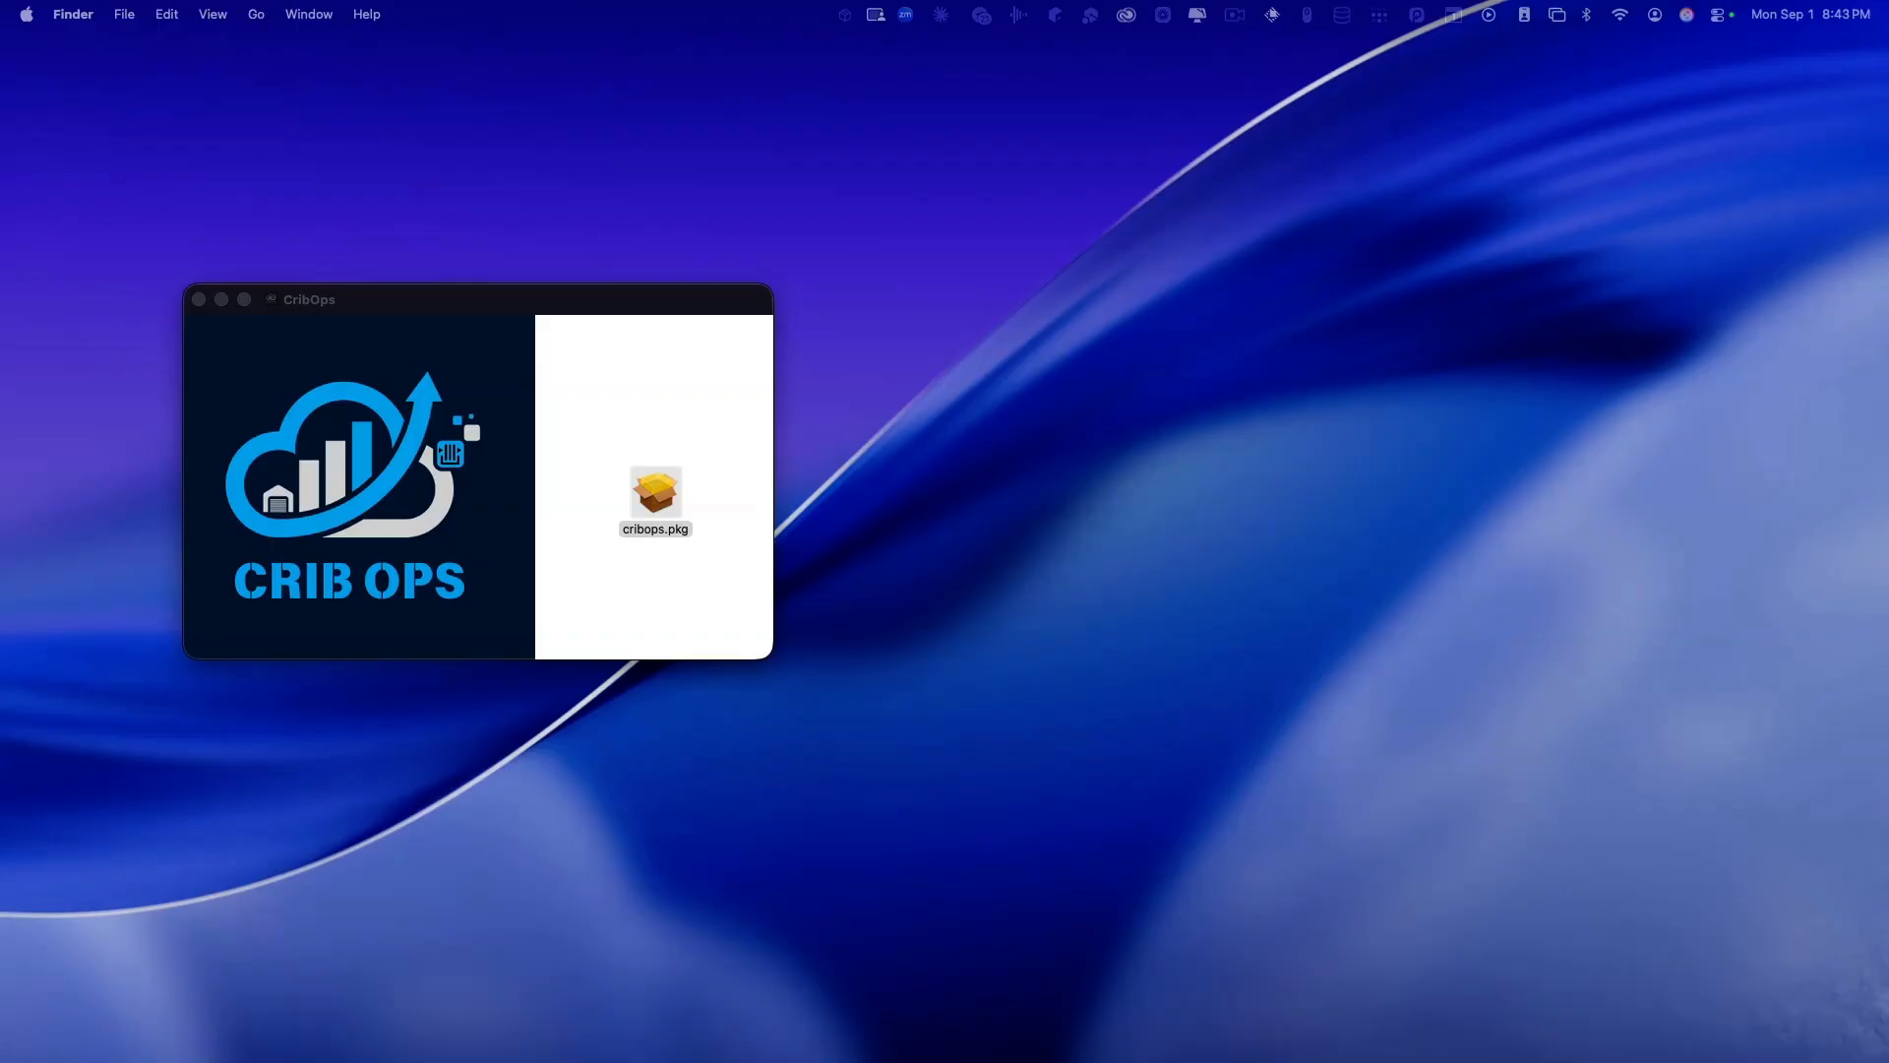
left_click_drag(1888, 280, 1374, 222)
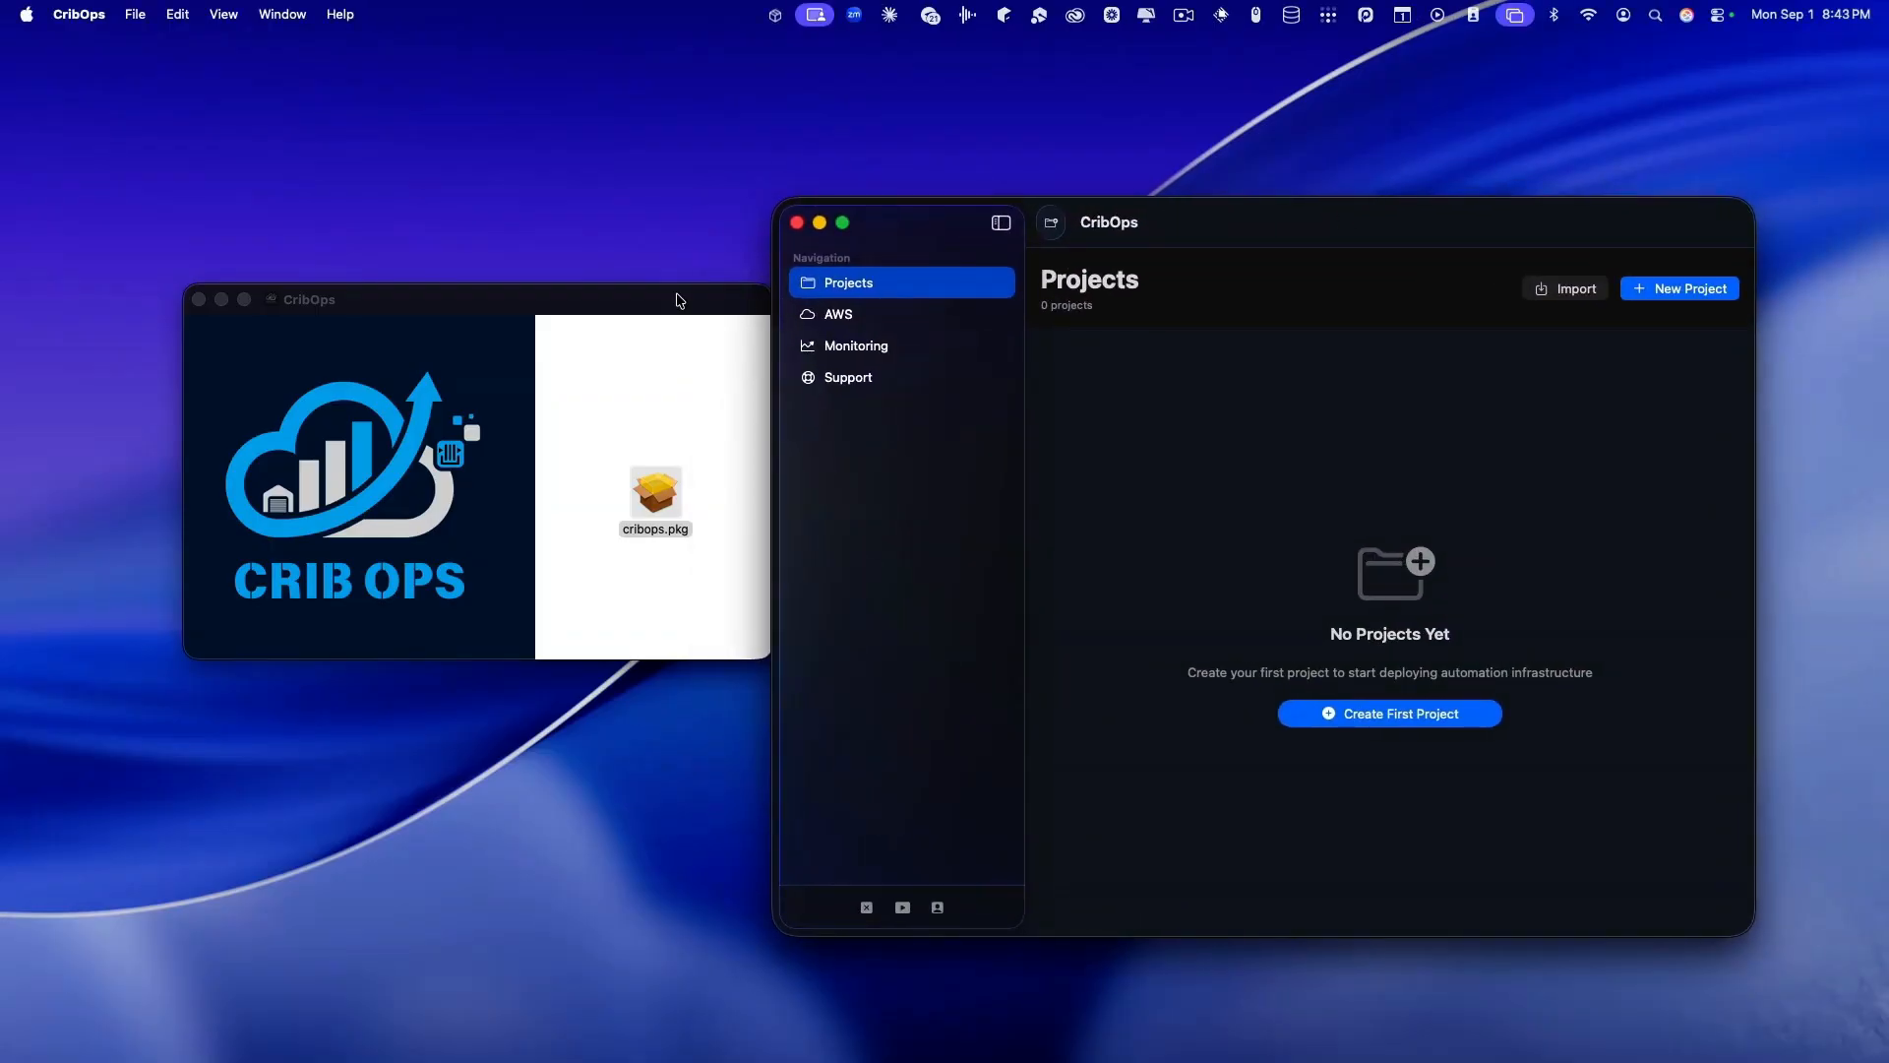
Step: Arrange the disk image and CribOps windows side by side, then open CribOps's Help menu
left_click_drag(678, 300, 597, 312)
left_click_drag(1243, 230, 1174, 231)
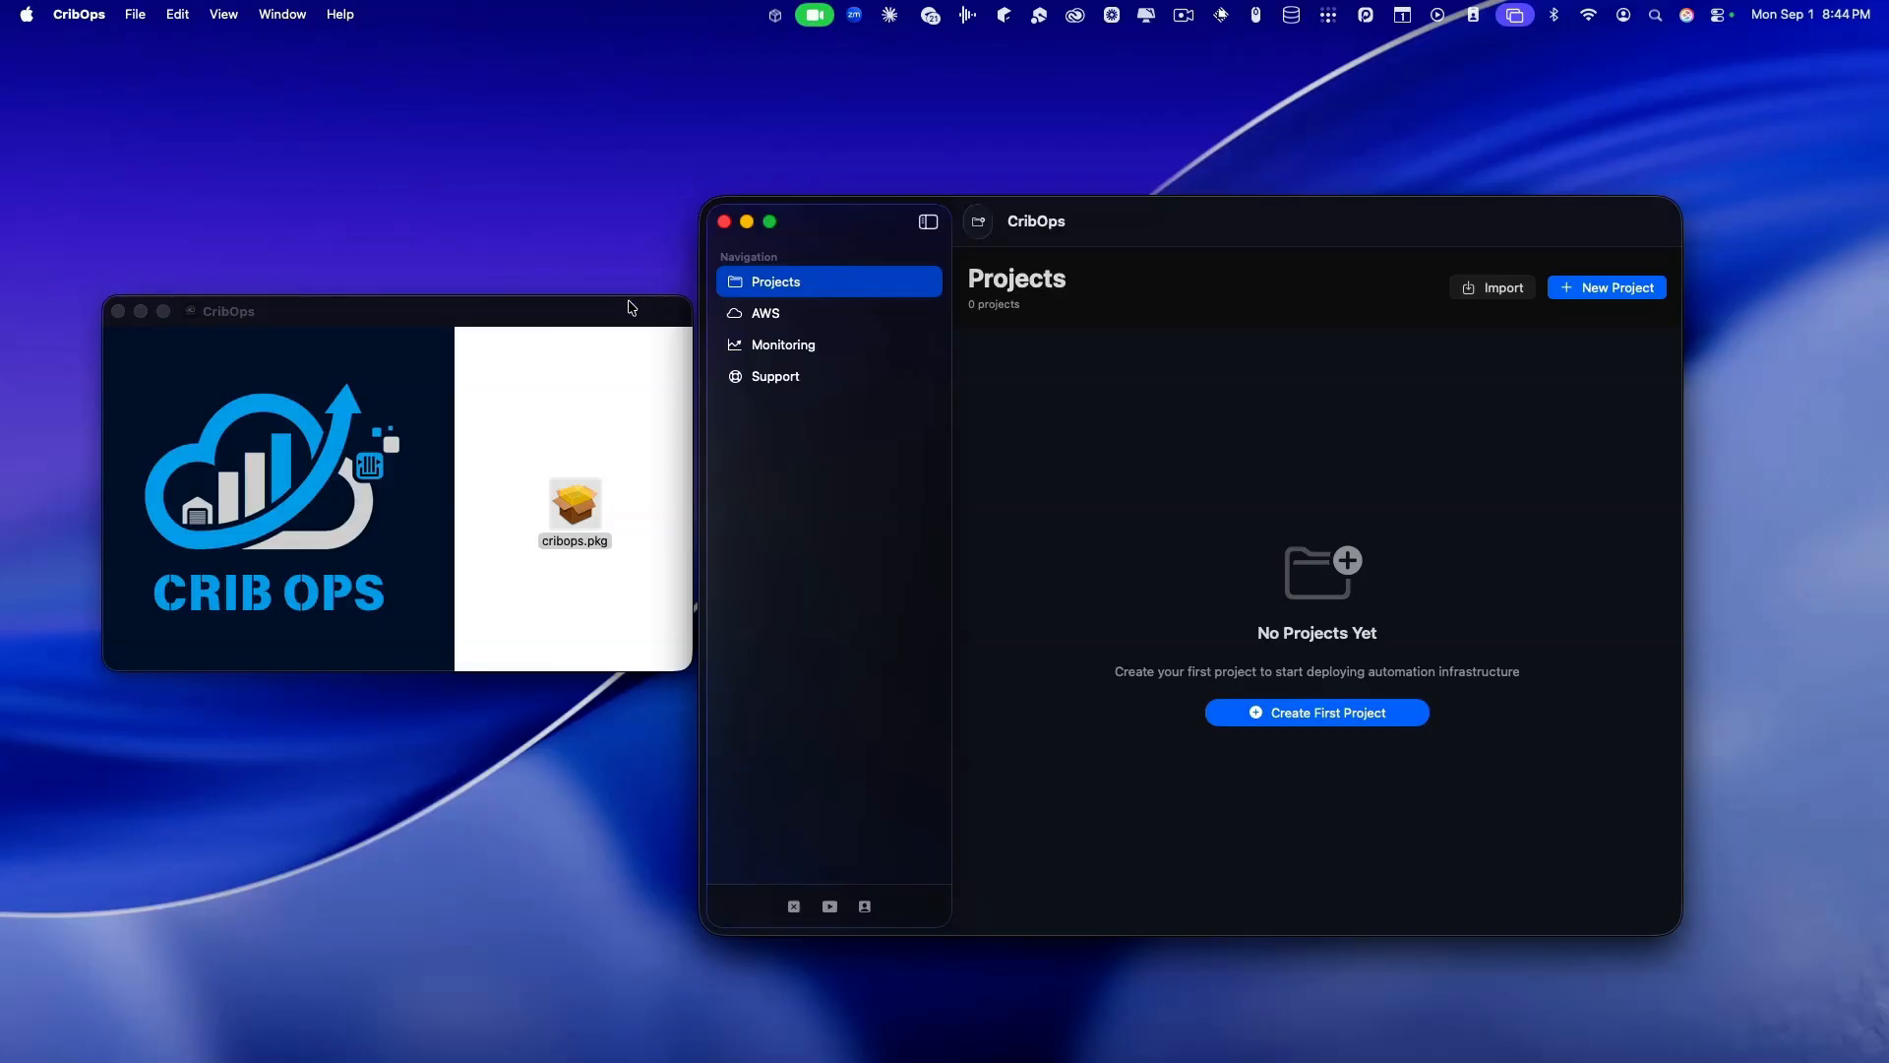
left_click_drag(629, 305, 624, 305)
left_click(1167, 221)
left_click_drag(1161, 61, 1152, 61)
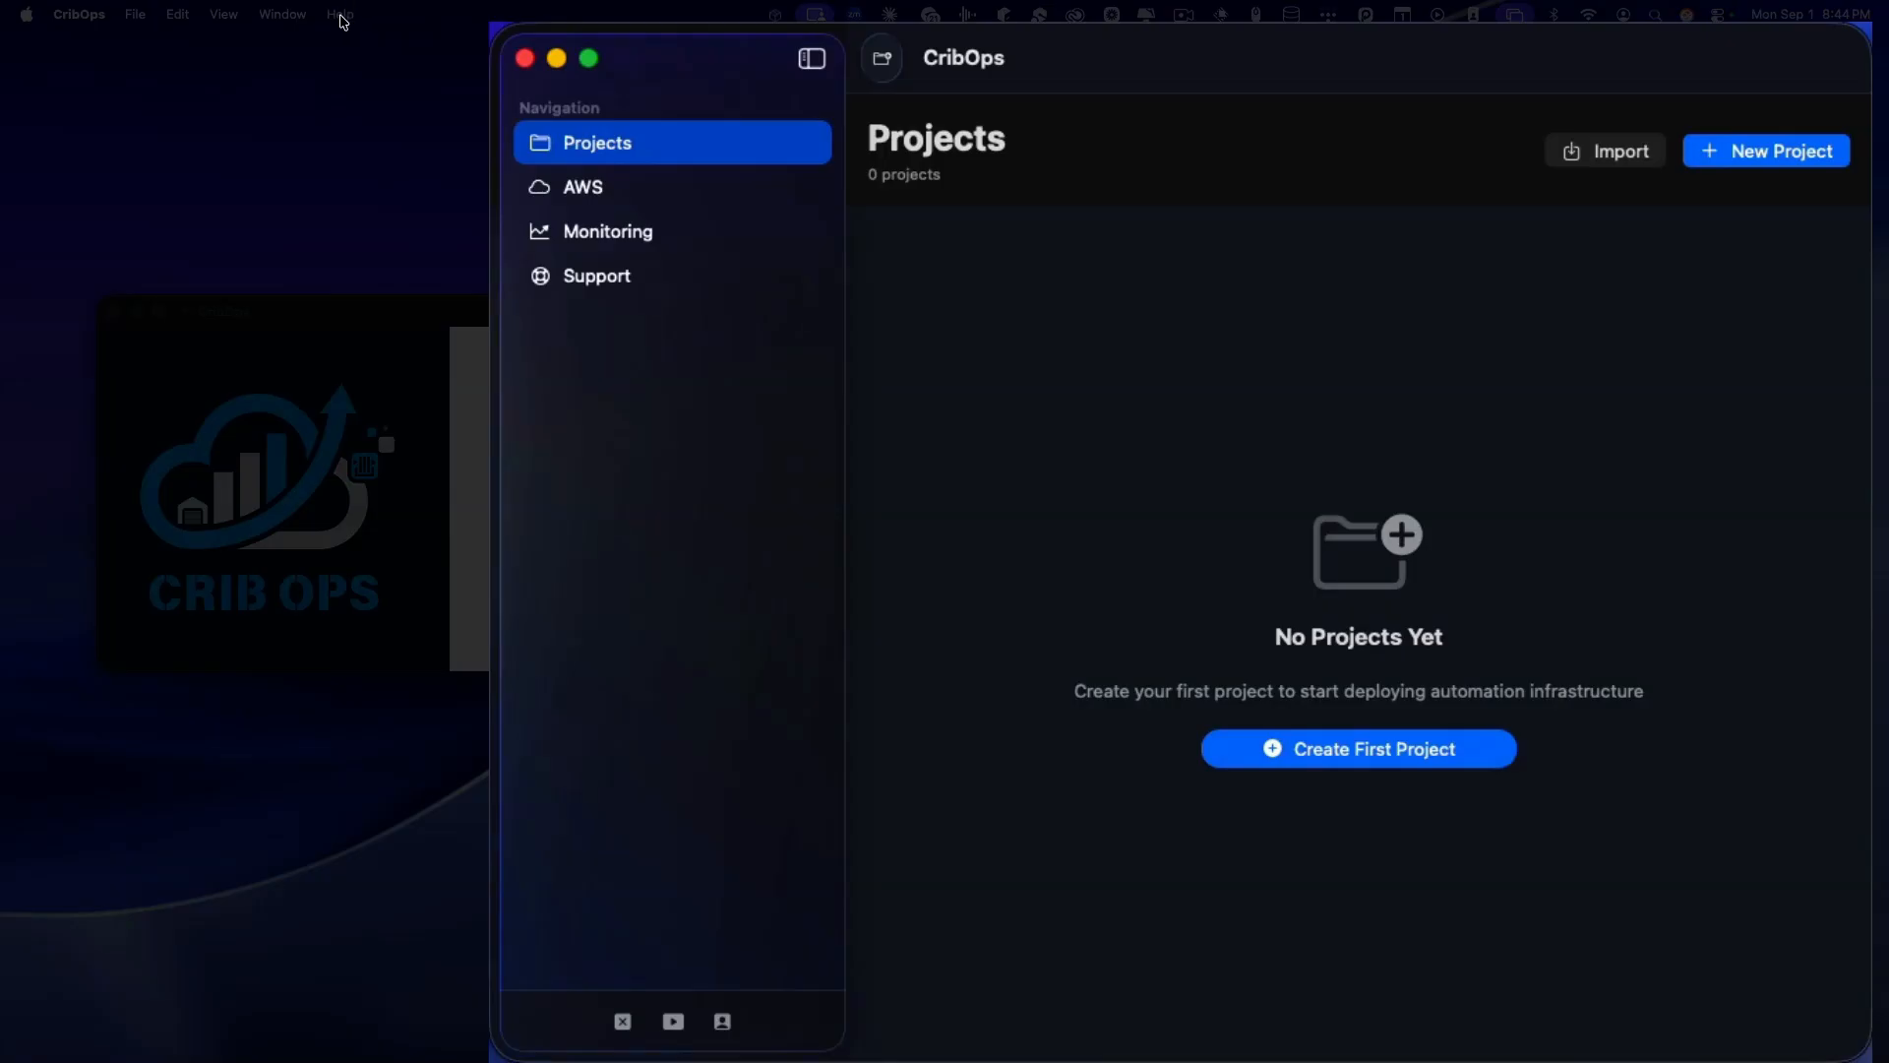
left_click(342, 15)
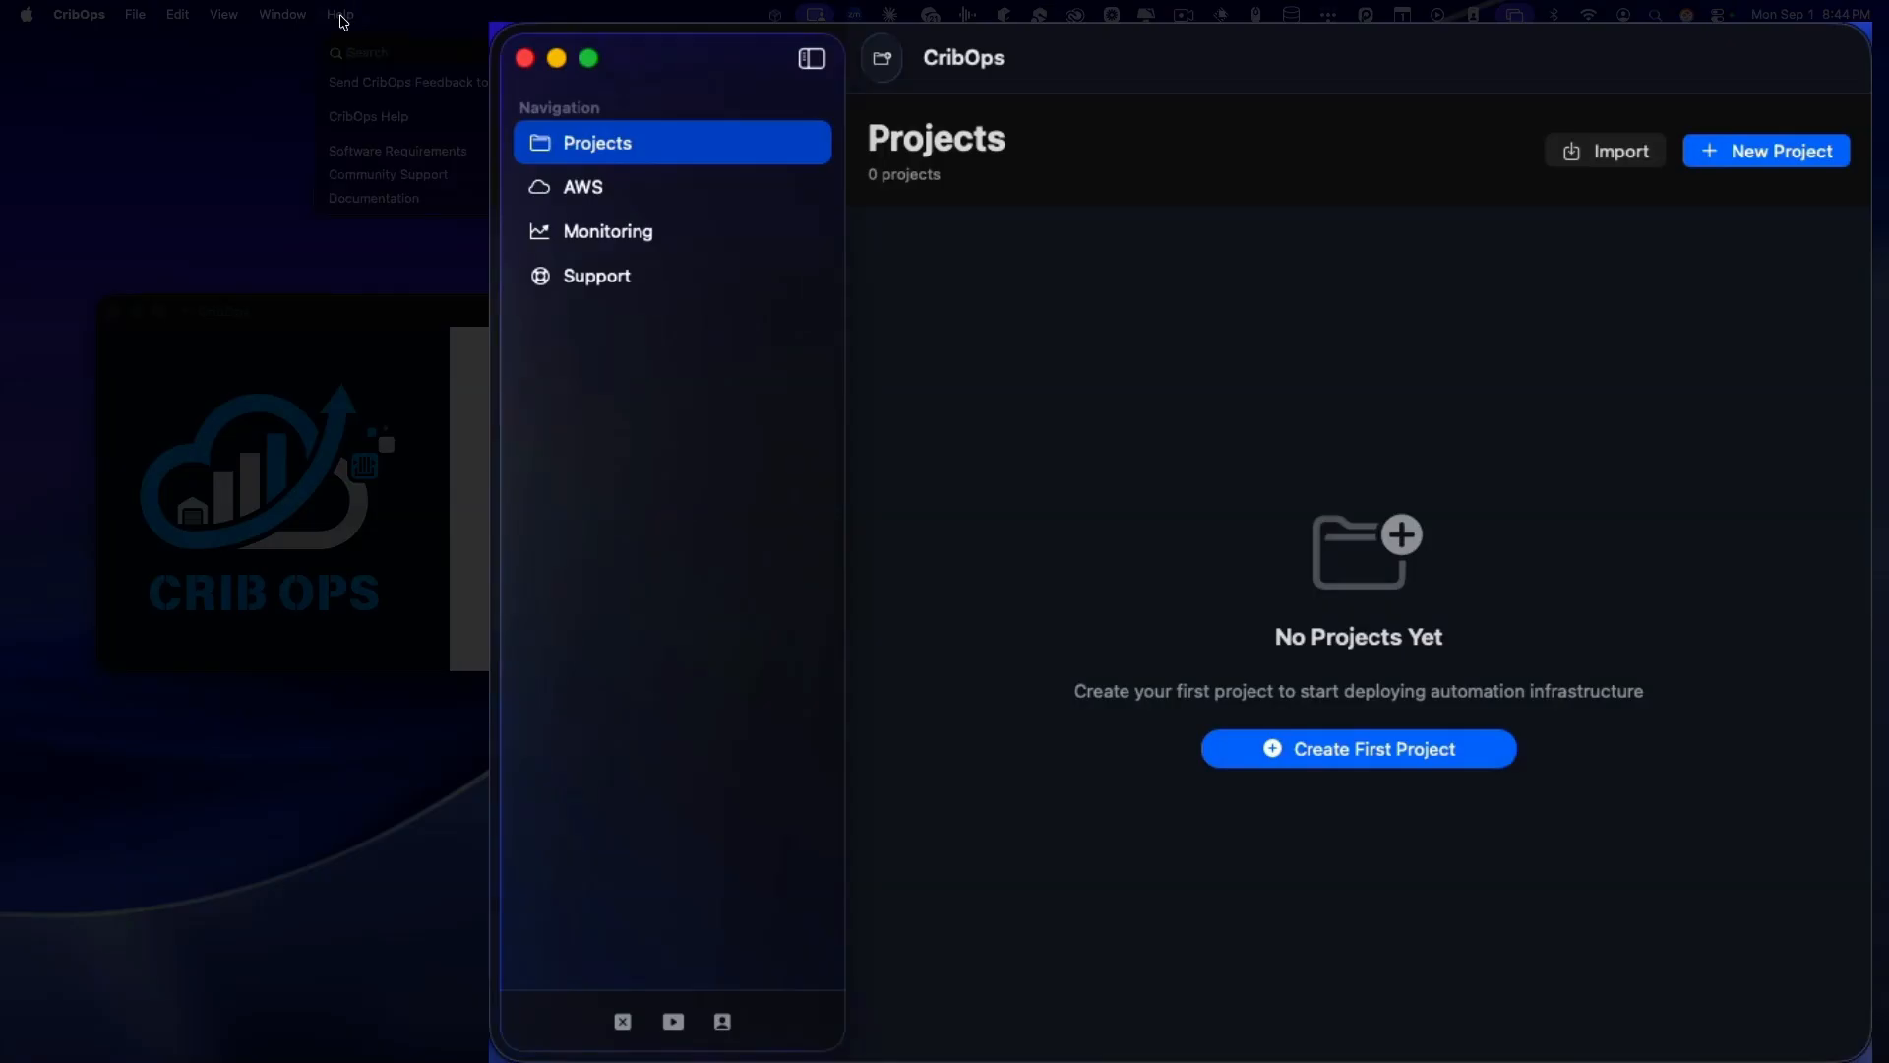
Step: Review the Software Requirements list, where only pgAdmin 4 is missing, then close it
left_click(385, 151)
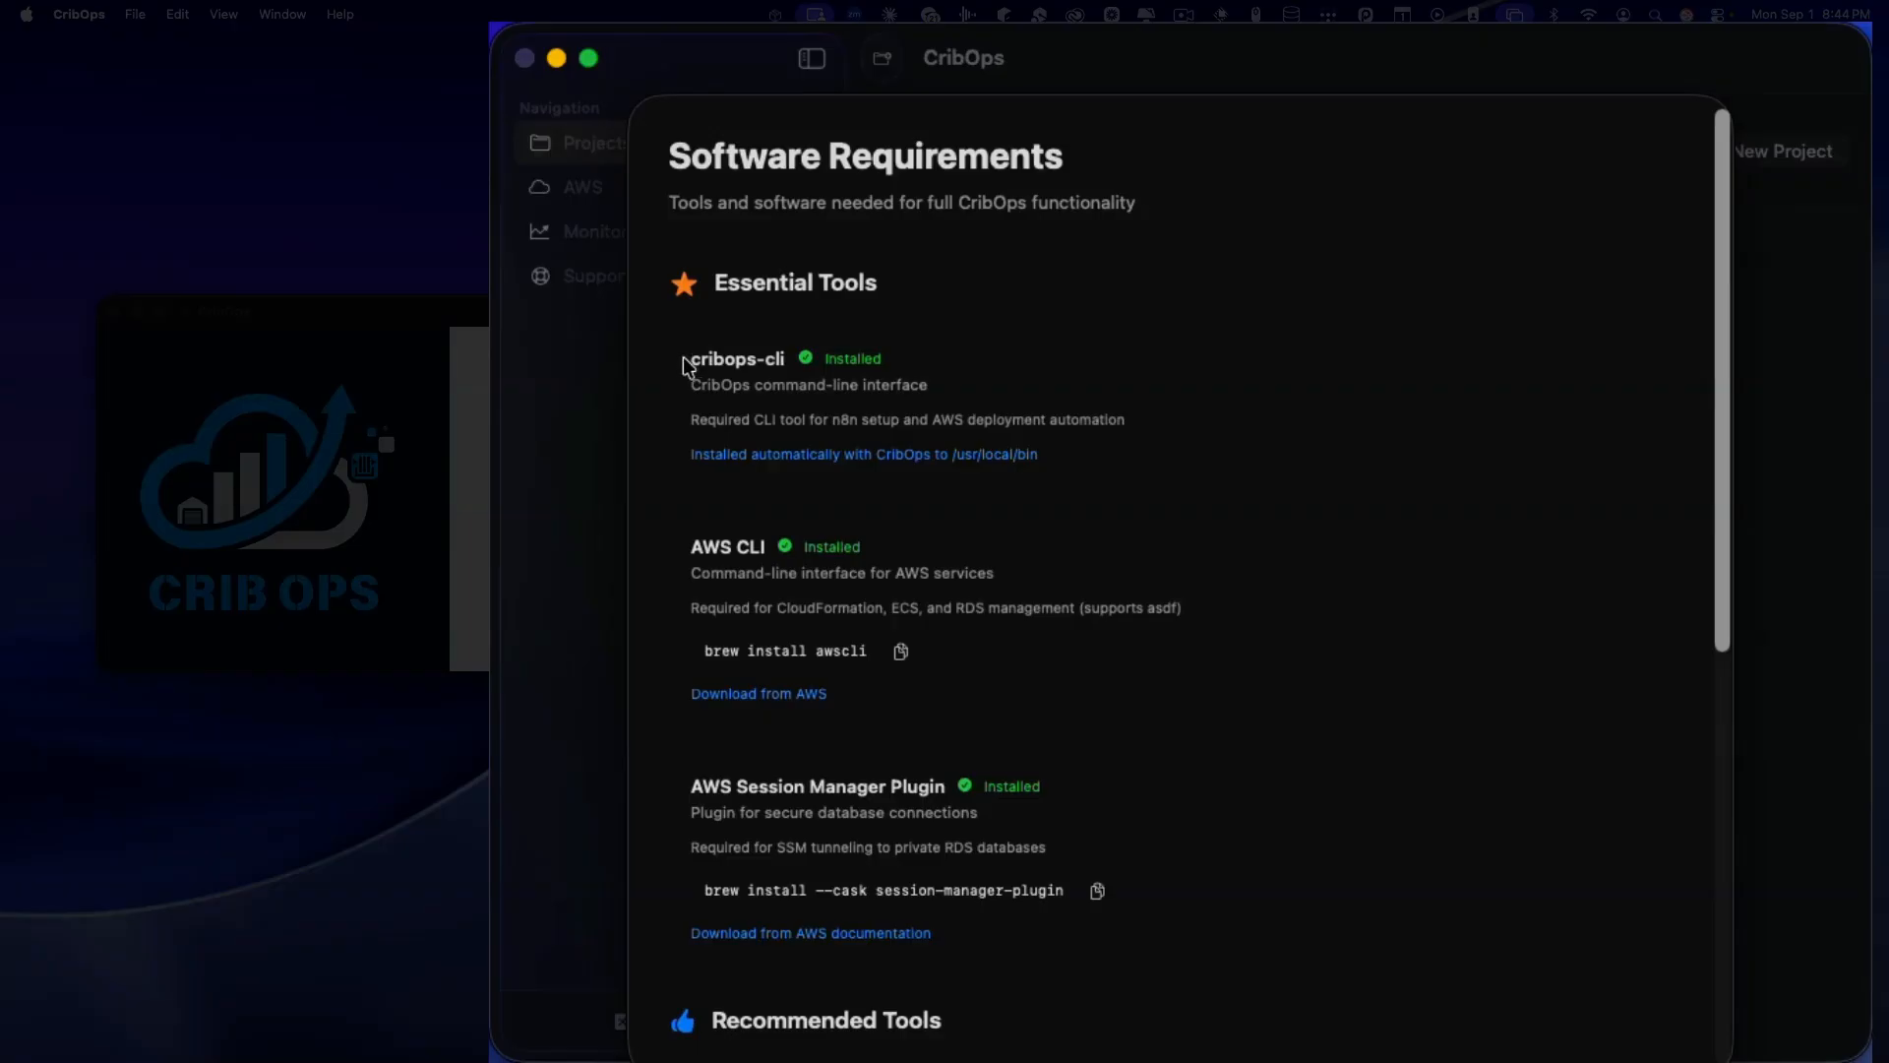
scroll(681, 356, "down", 1)
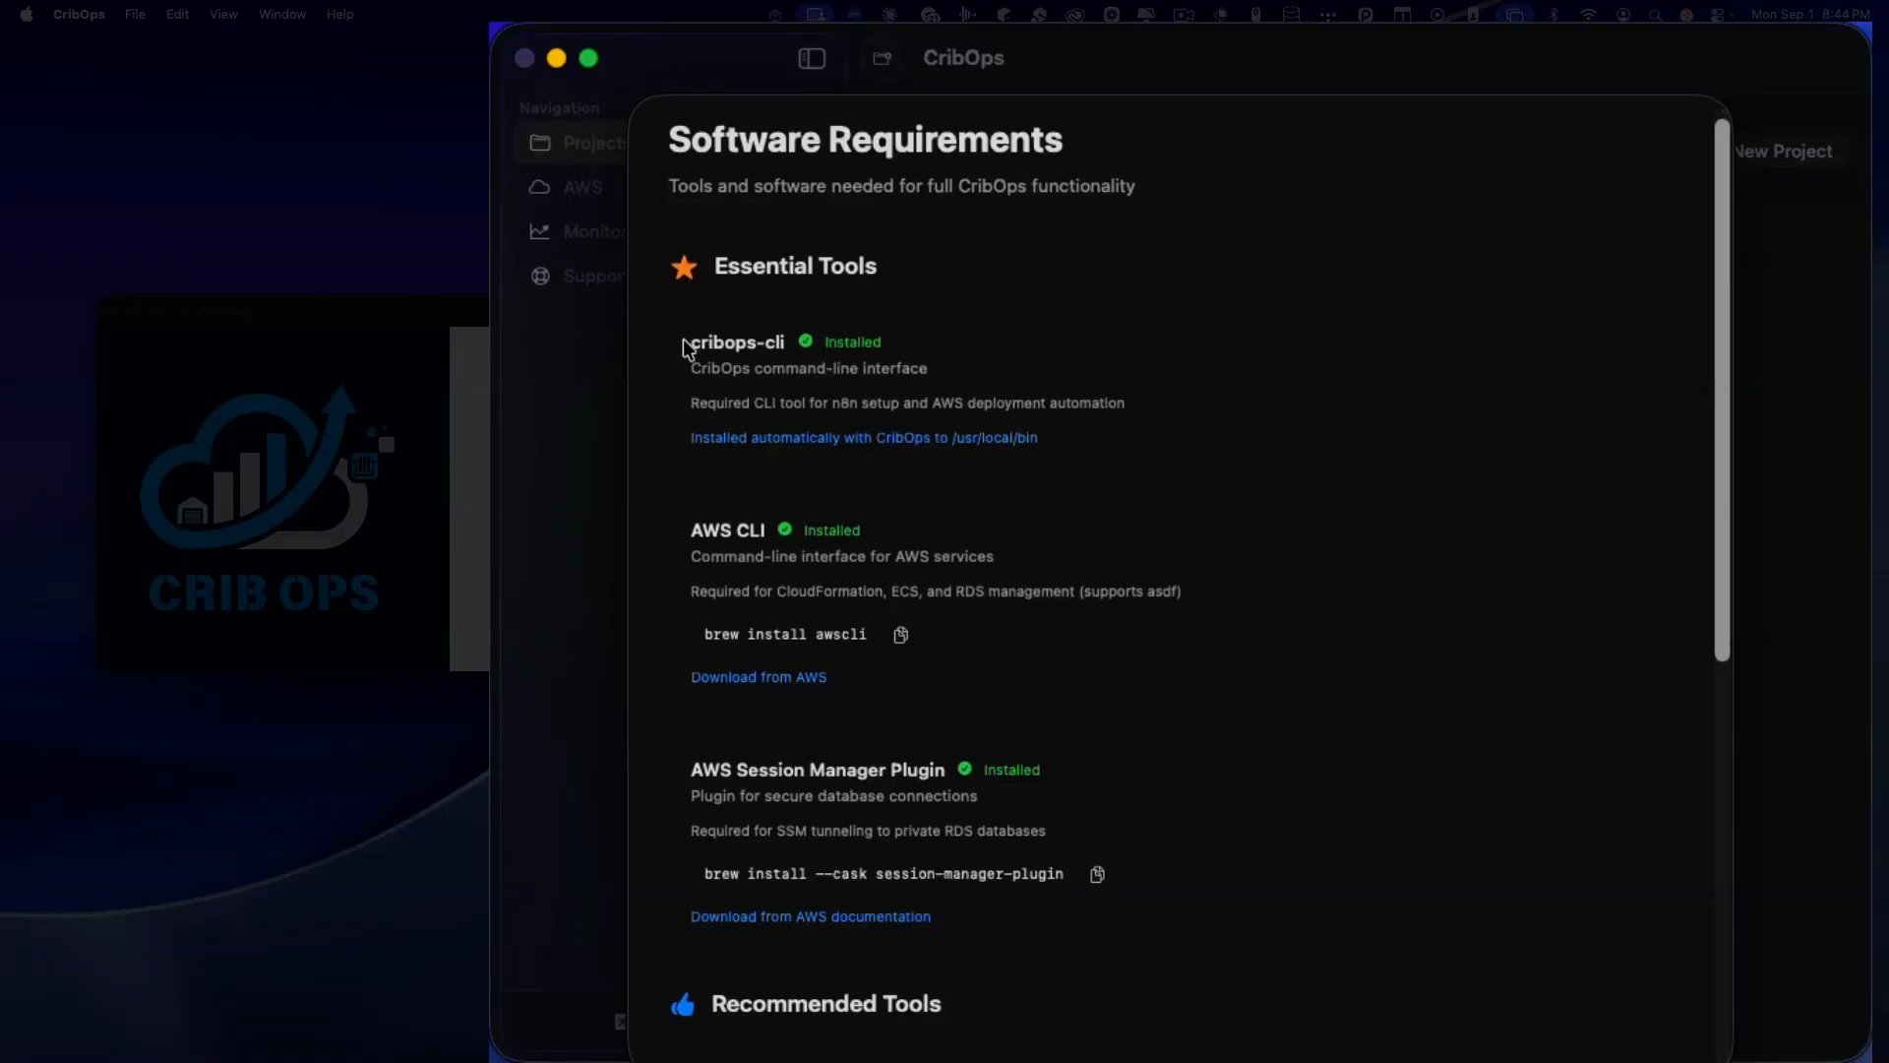
scroll(680, 344, "down", 1)
scroll(678, 350, "down", 3)
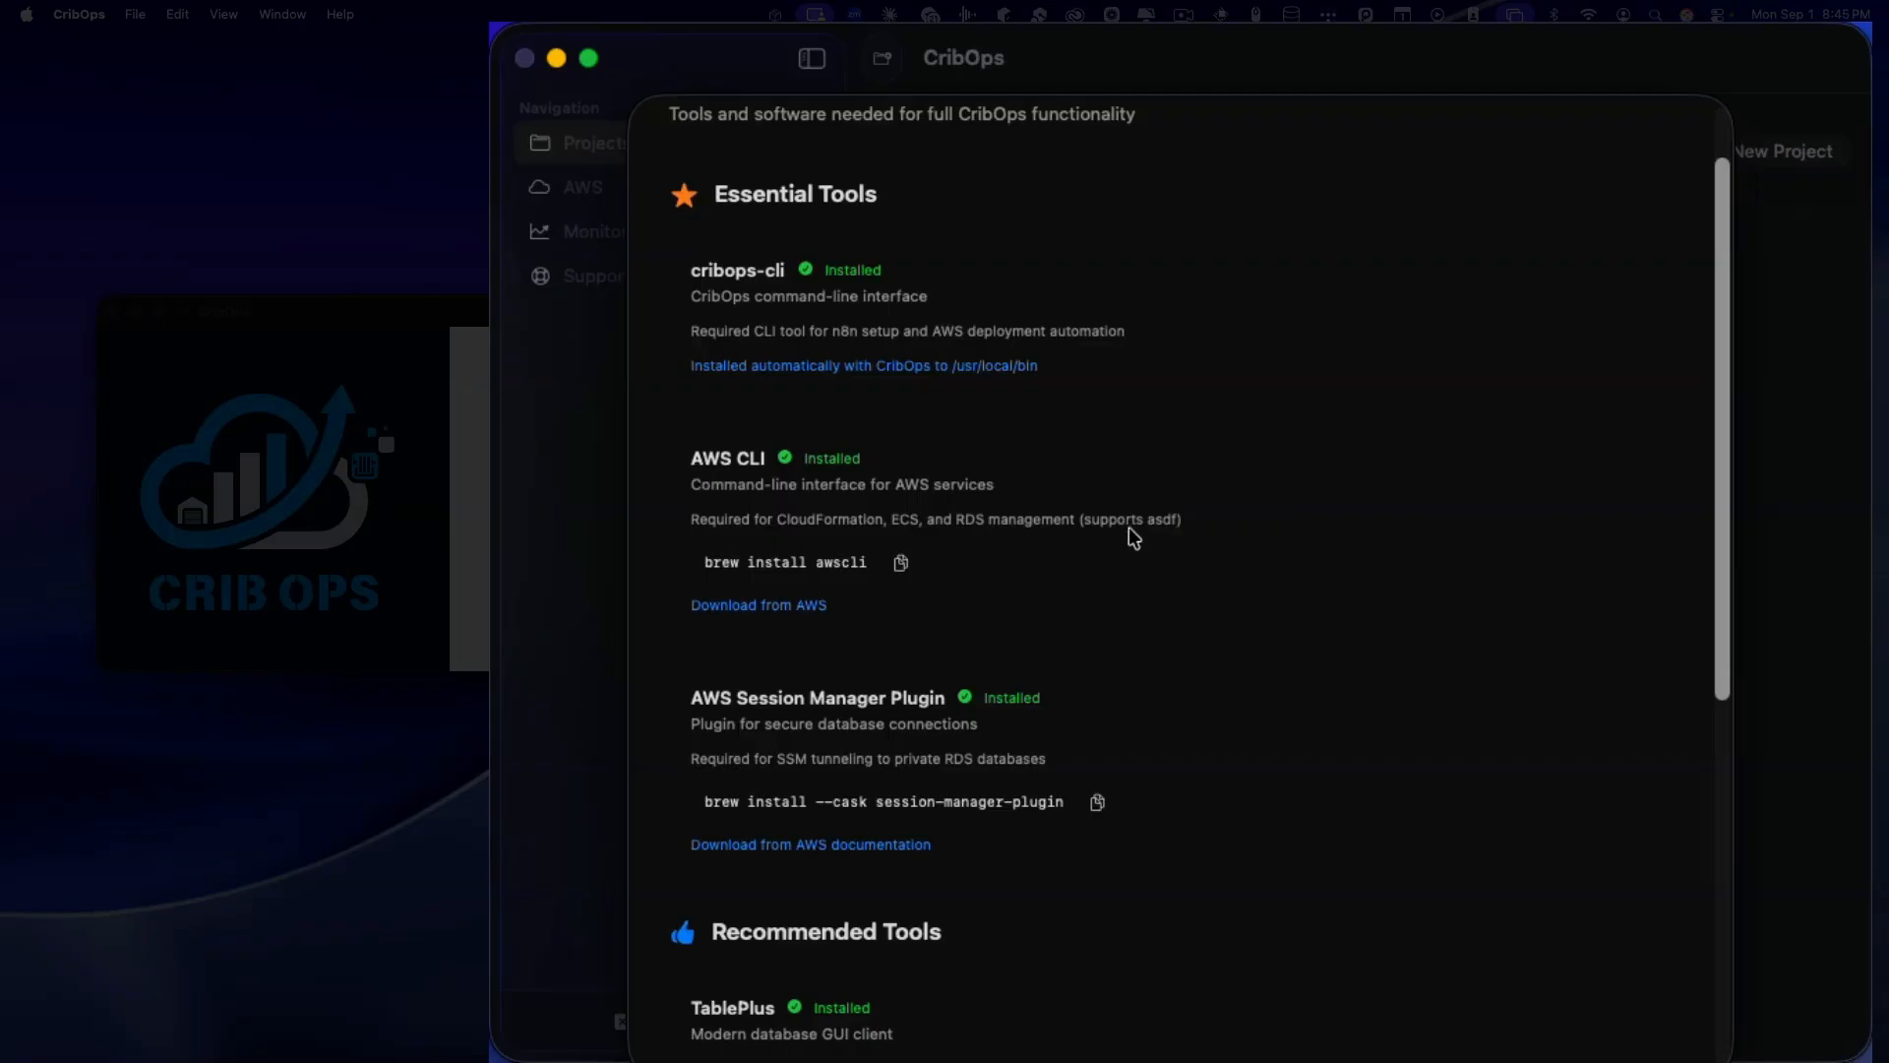
scroll(1124, 523, "down", 2)
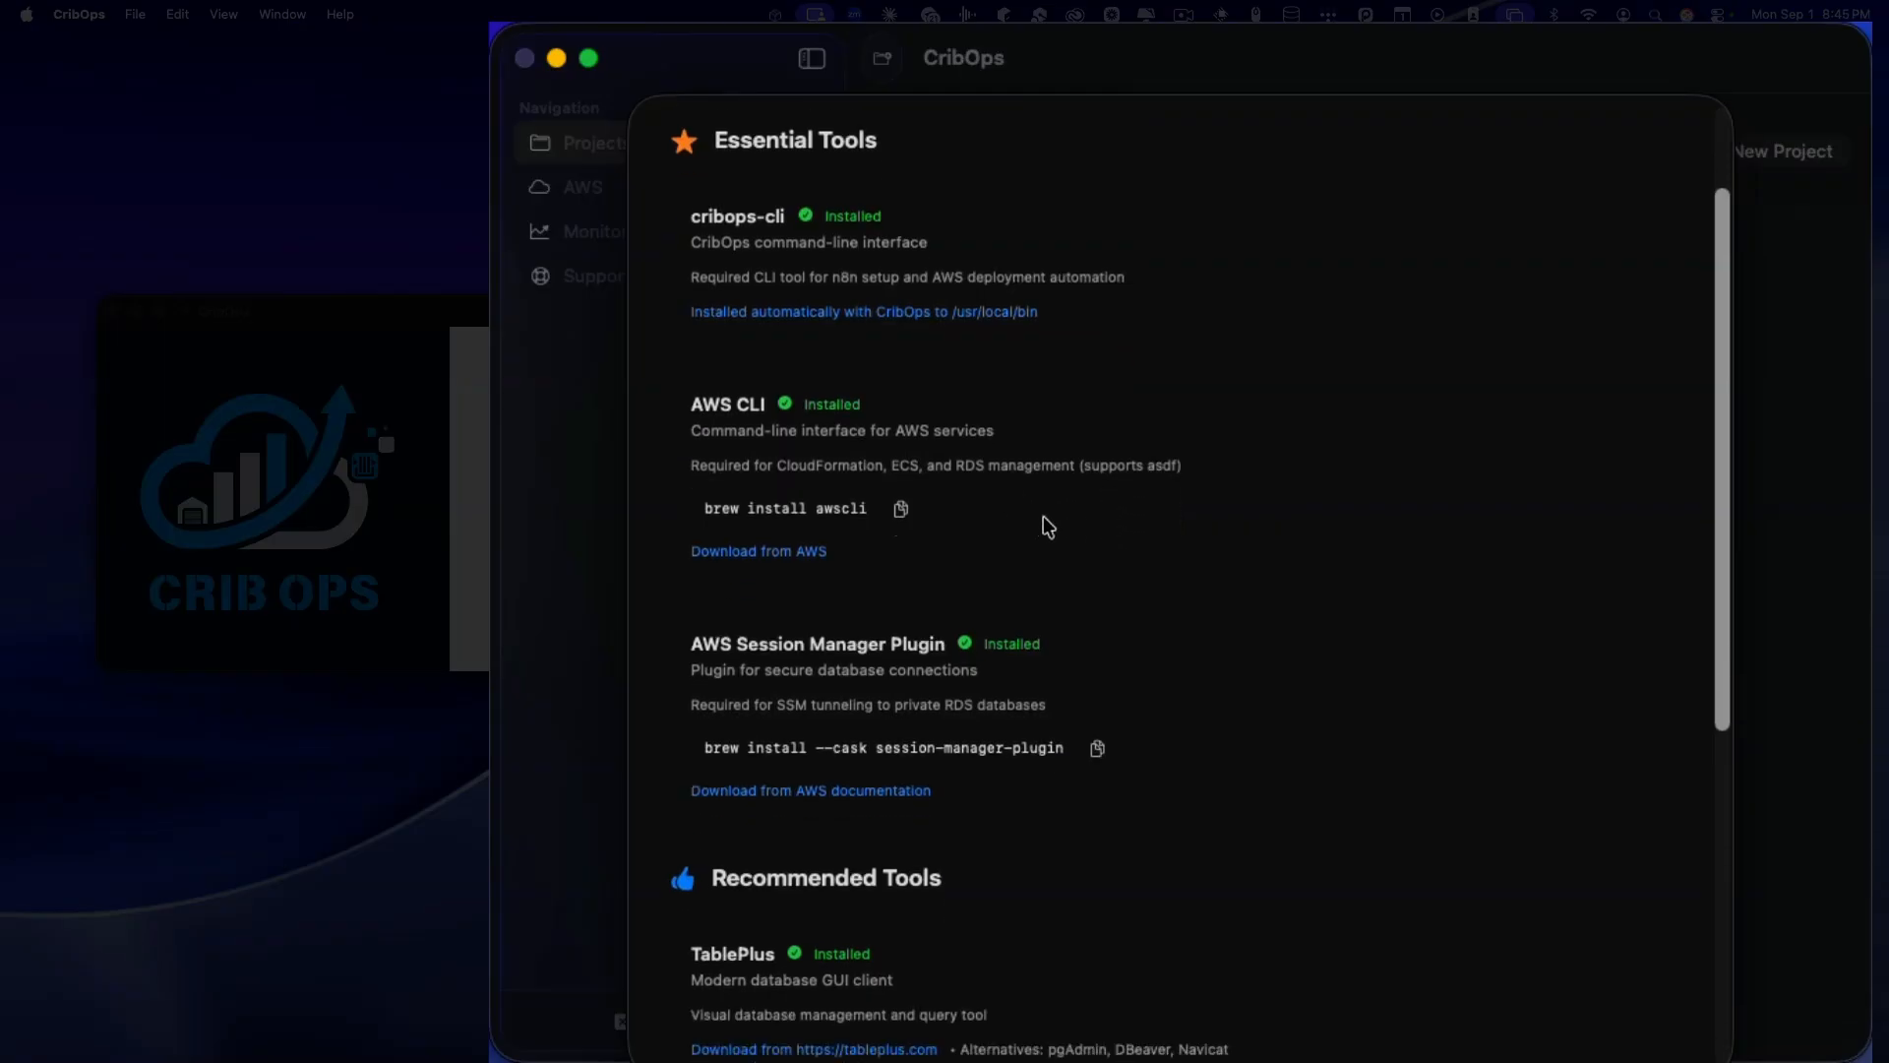
scroll(1066, 481, "down", 3)
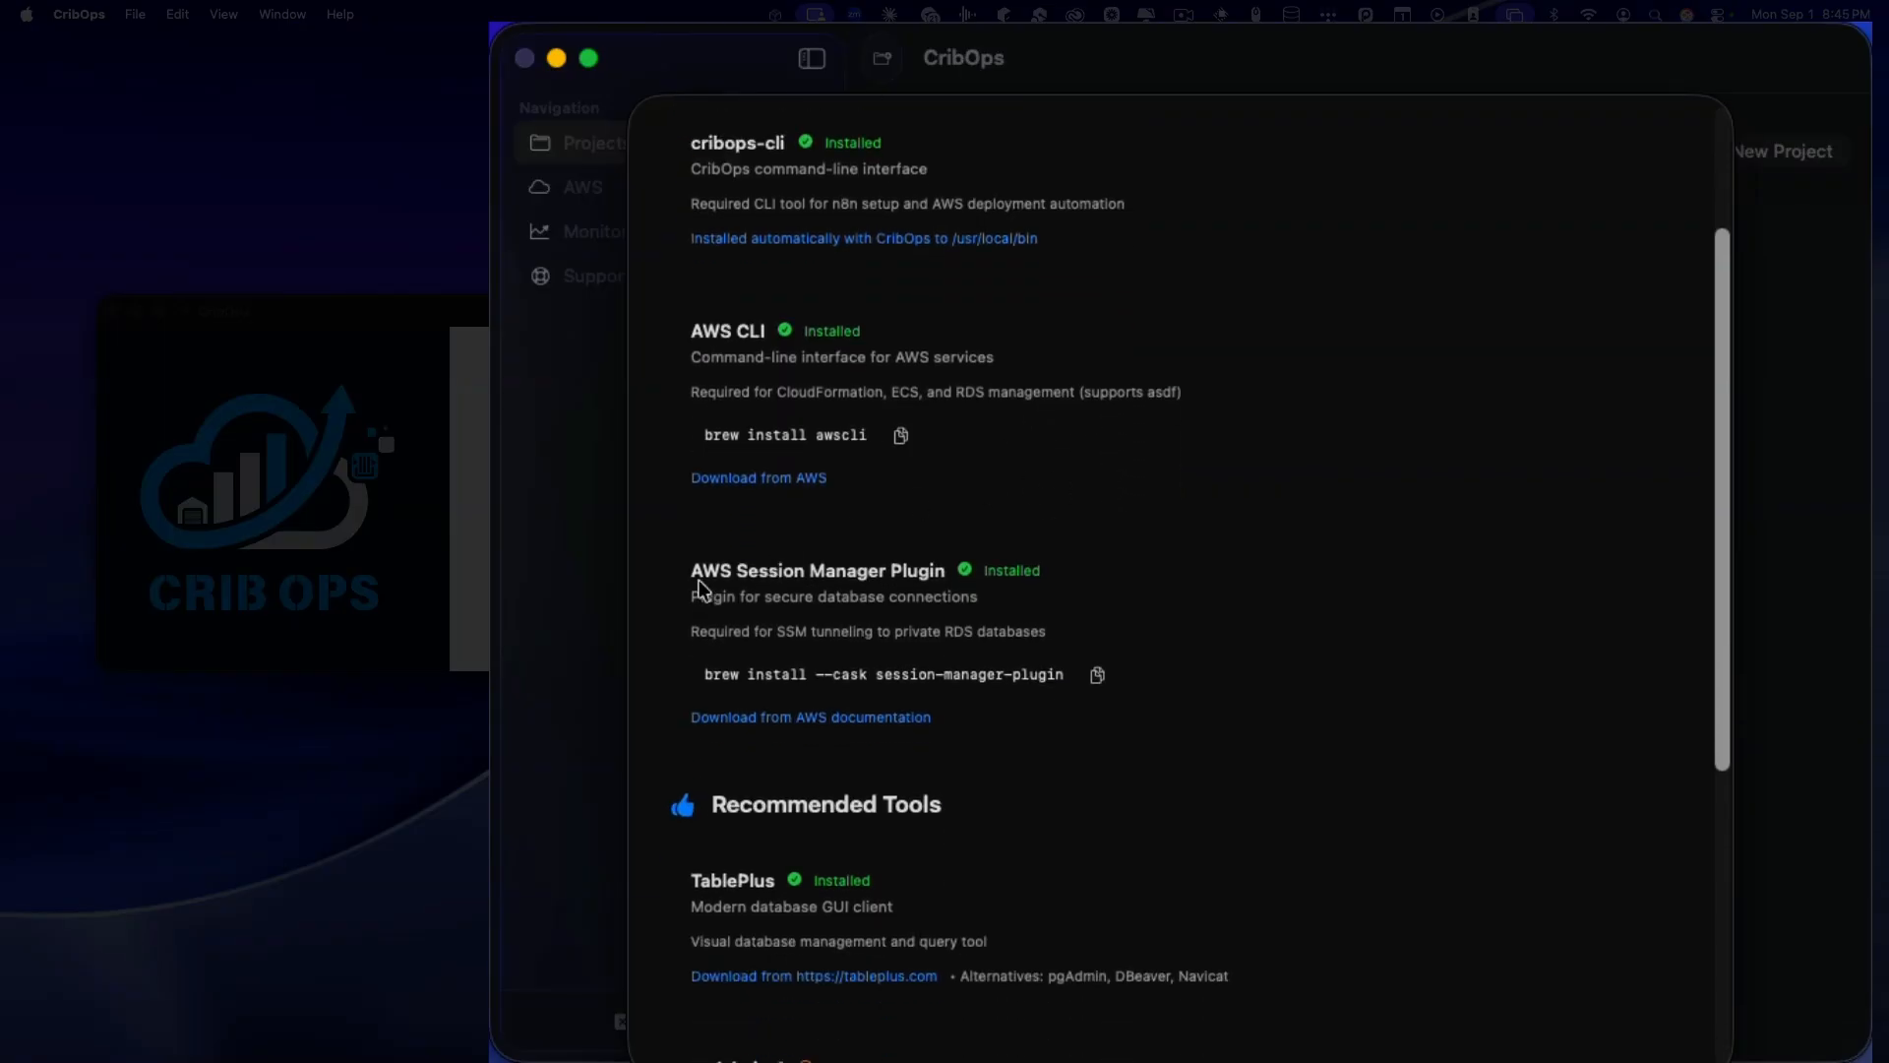
scroll(801, 574, "down", 2)
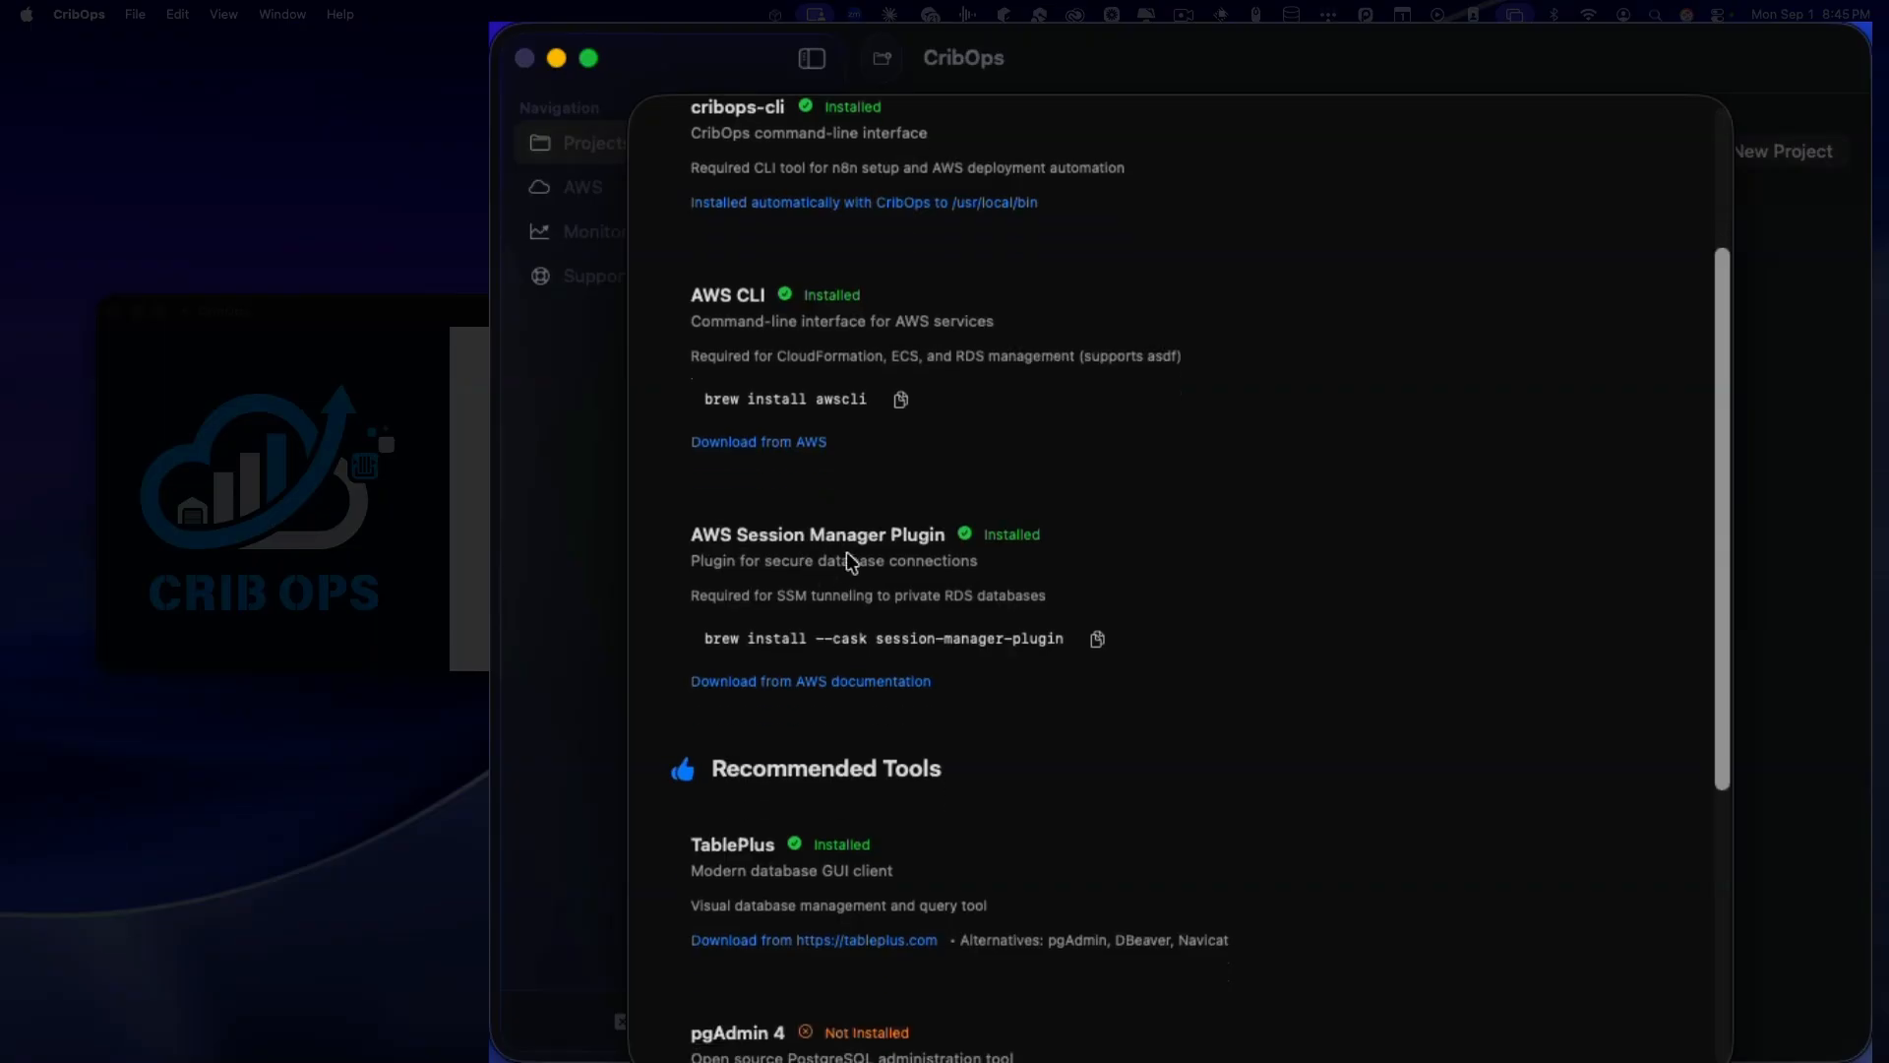
scroll(913, 543, "down", 2)
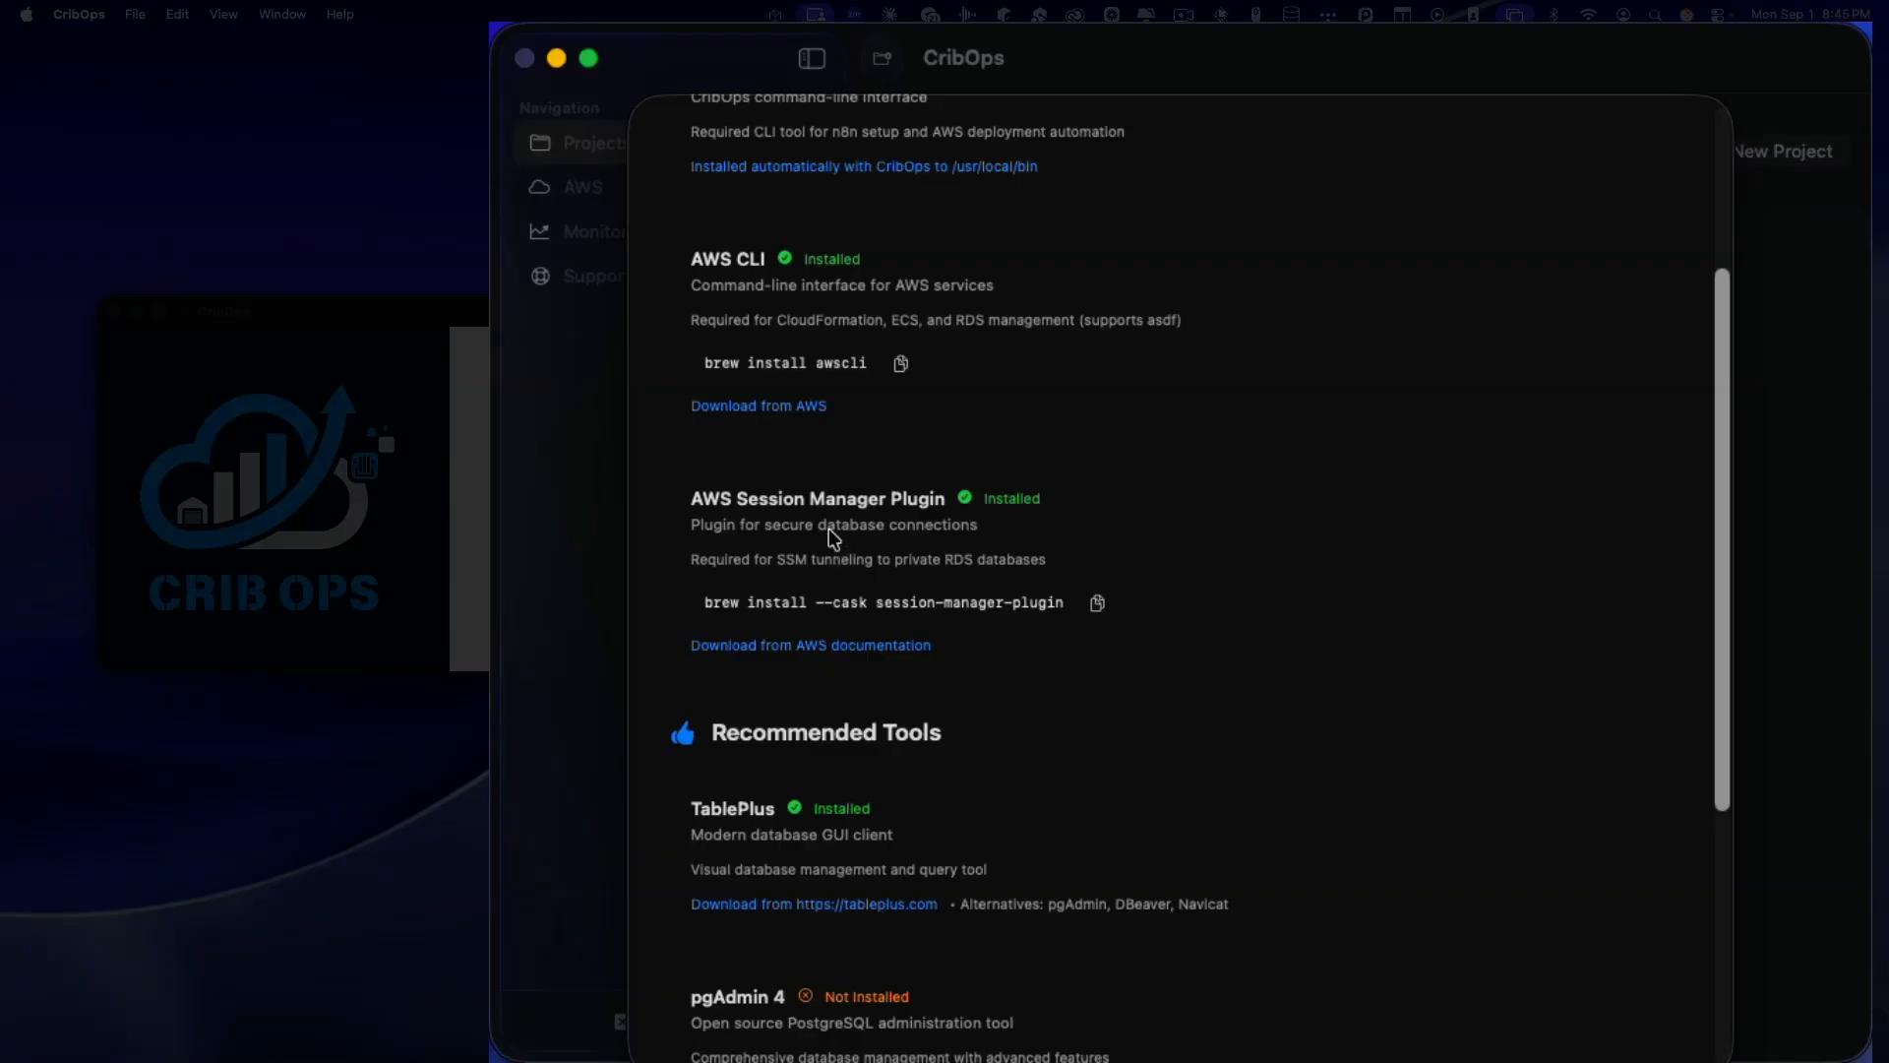
scroll(835, 536, "down", 1)
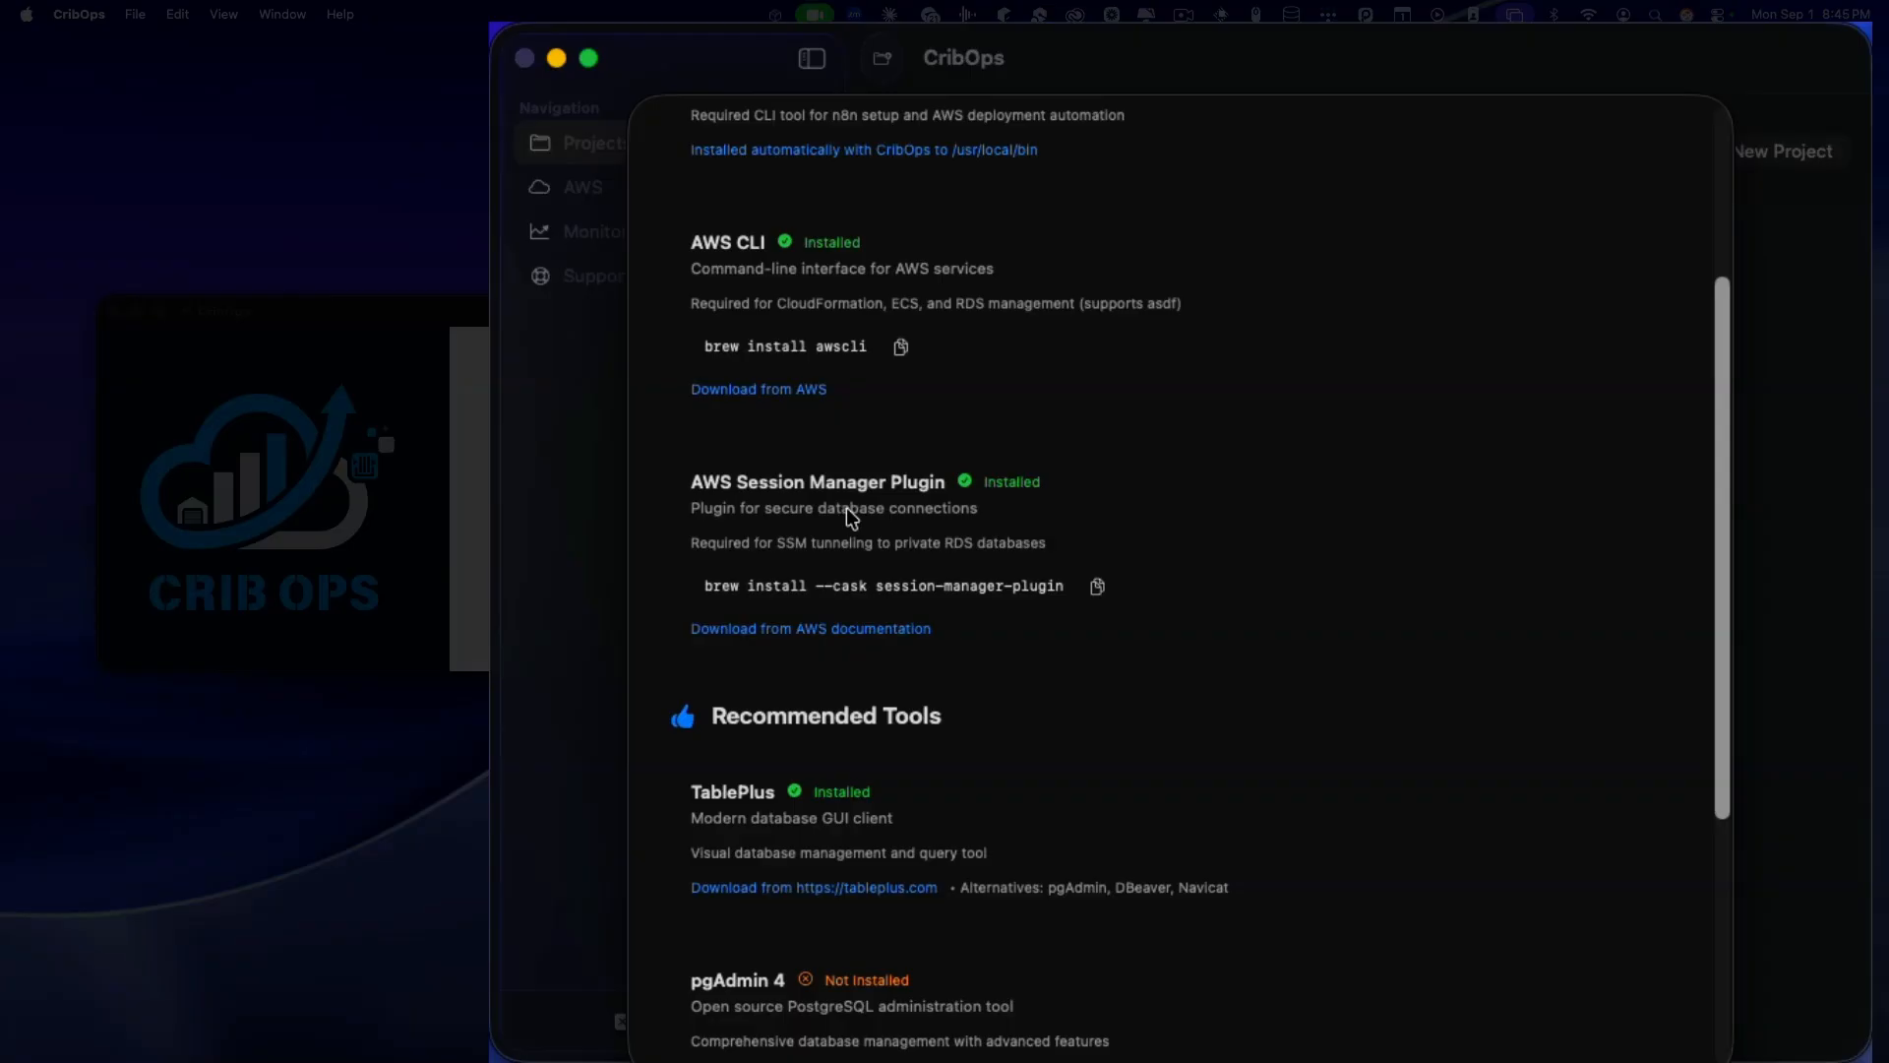
scroll(846, 507, "down", 3)
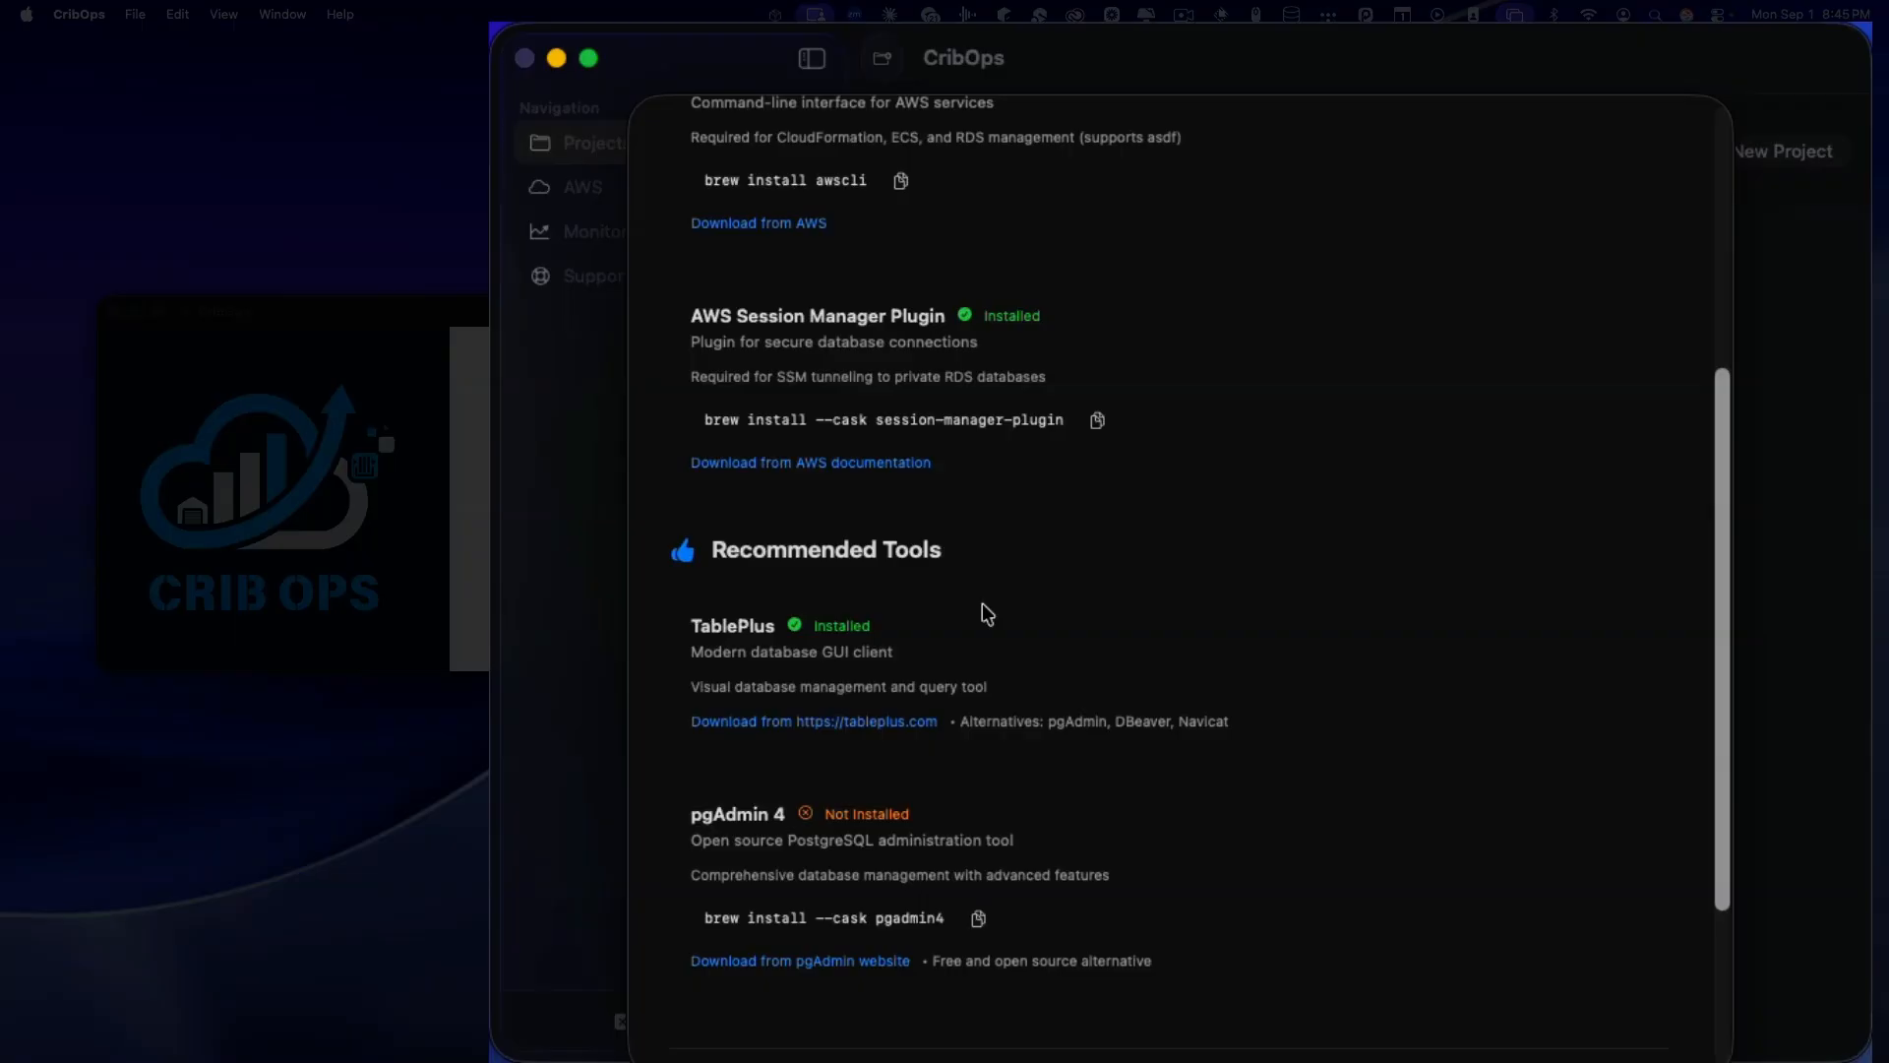
scroll(984, 610, "down", 3)
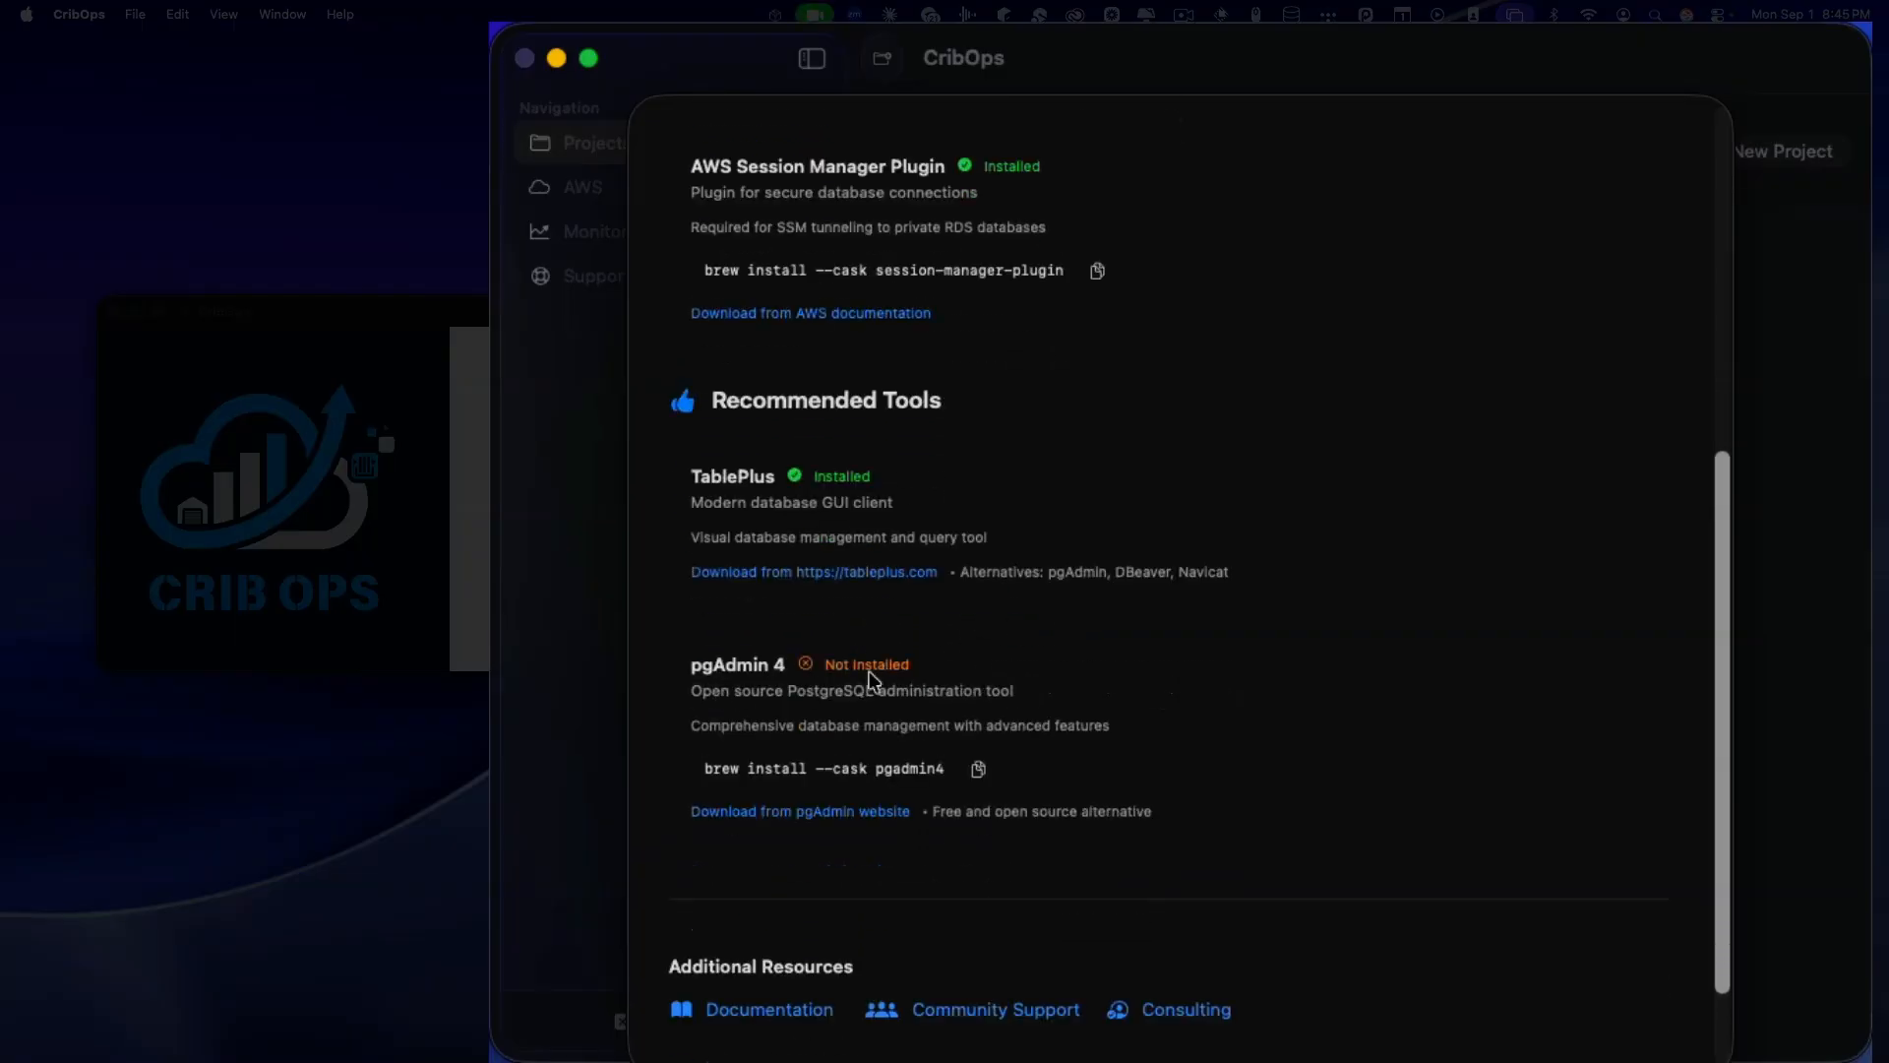
scroll(921, 673, "down", 1)
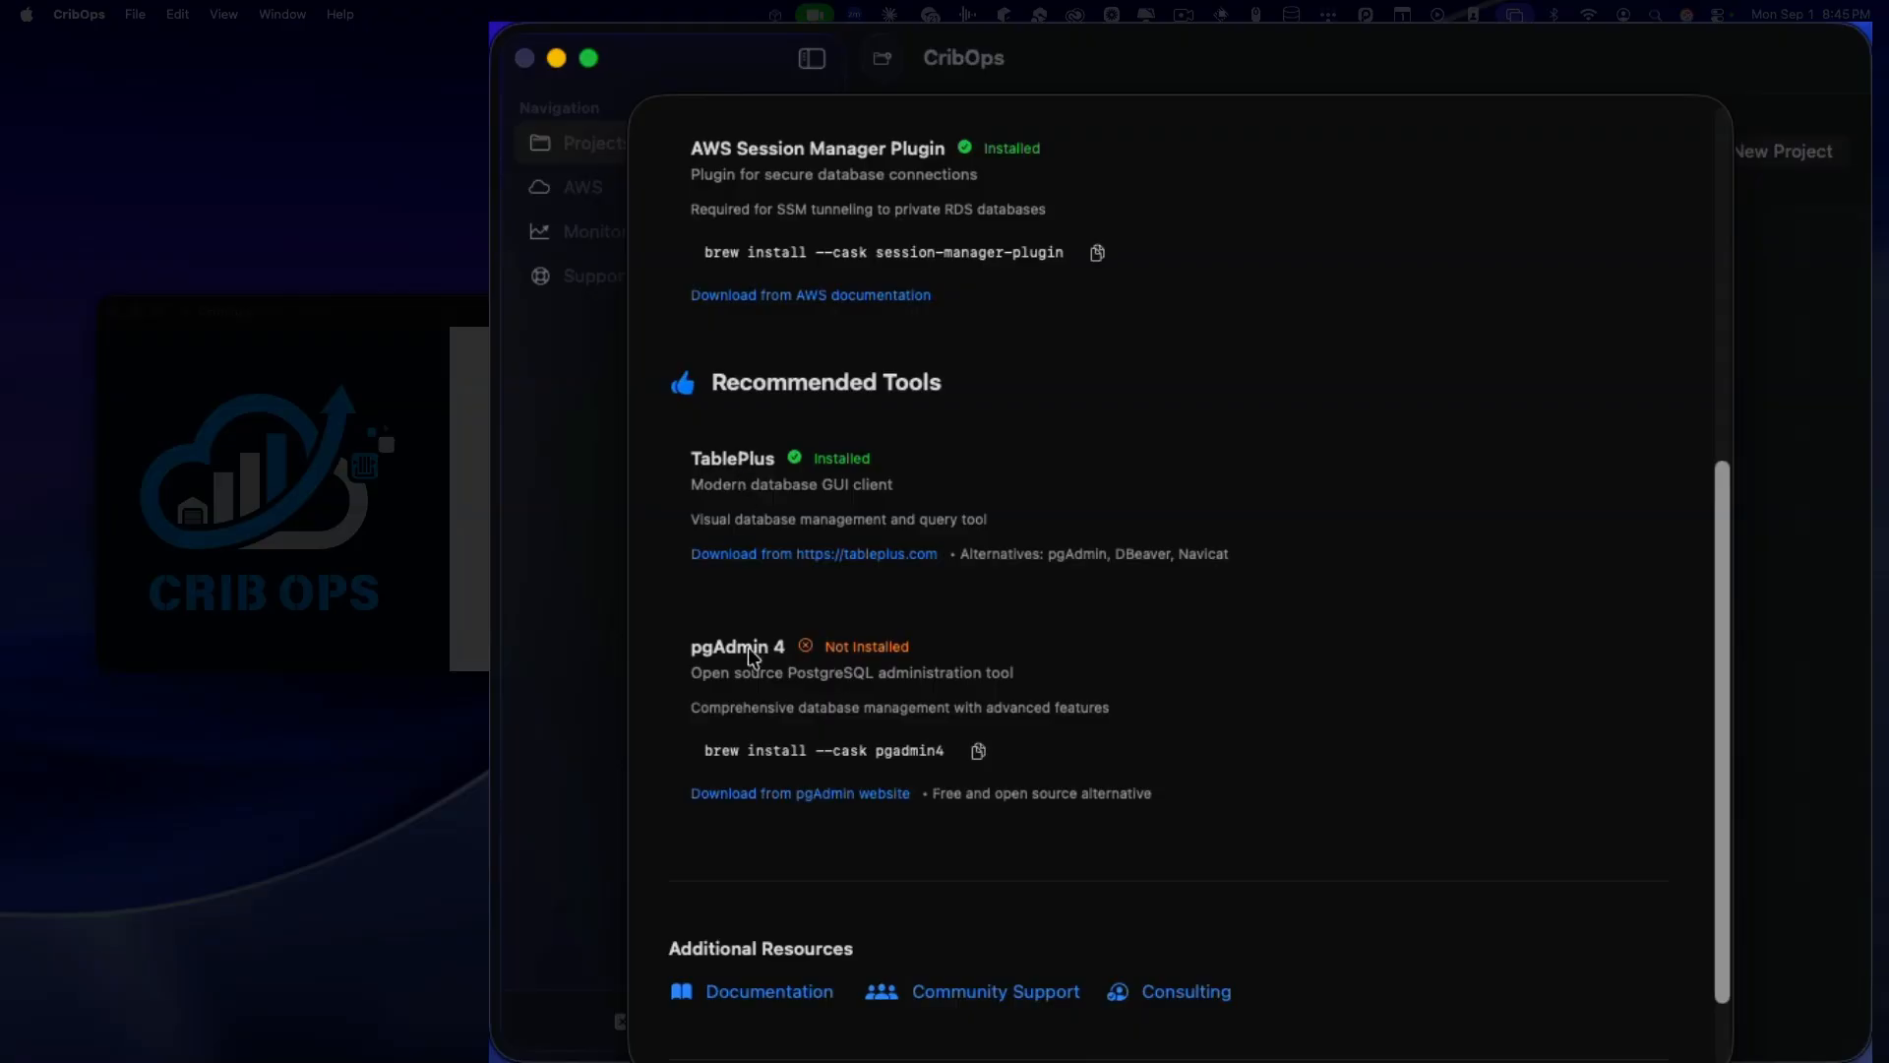
scroll(1138, 662, "up", 10)
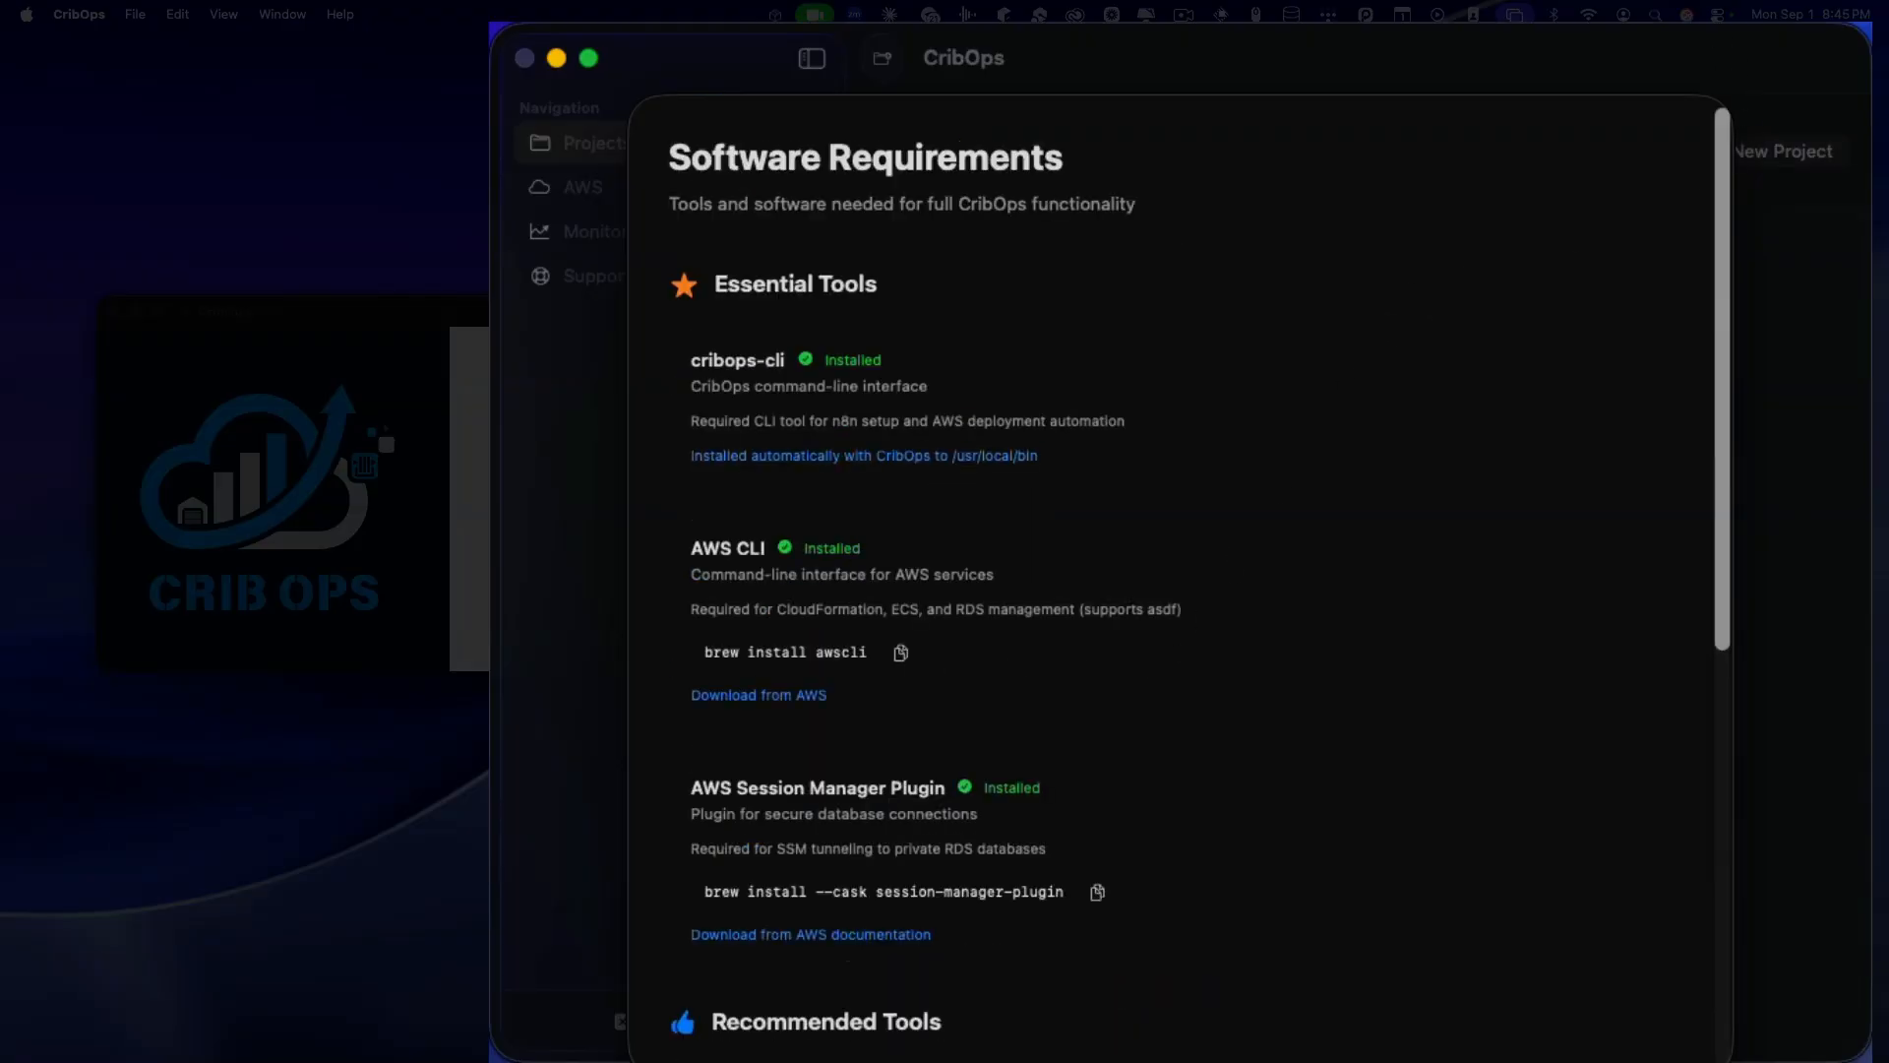
scroll(1145, 627, "down", 10)
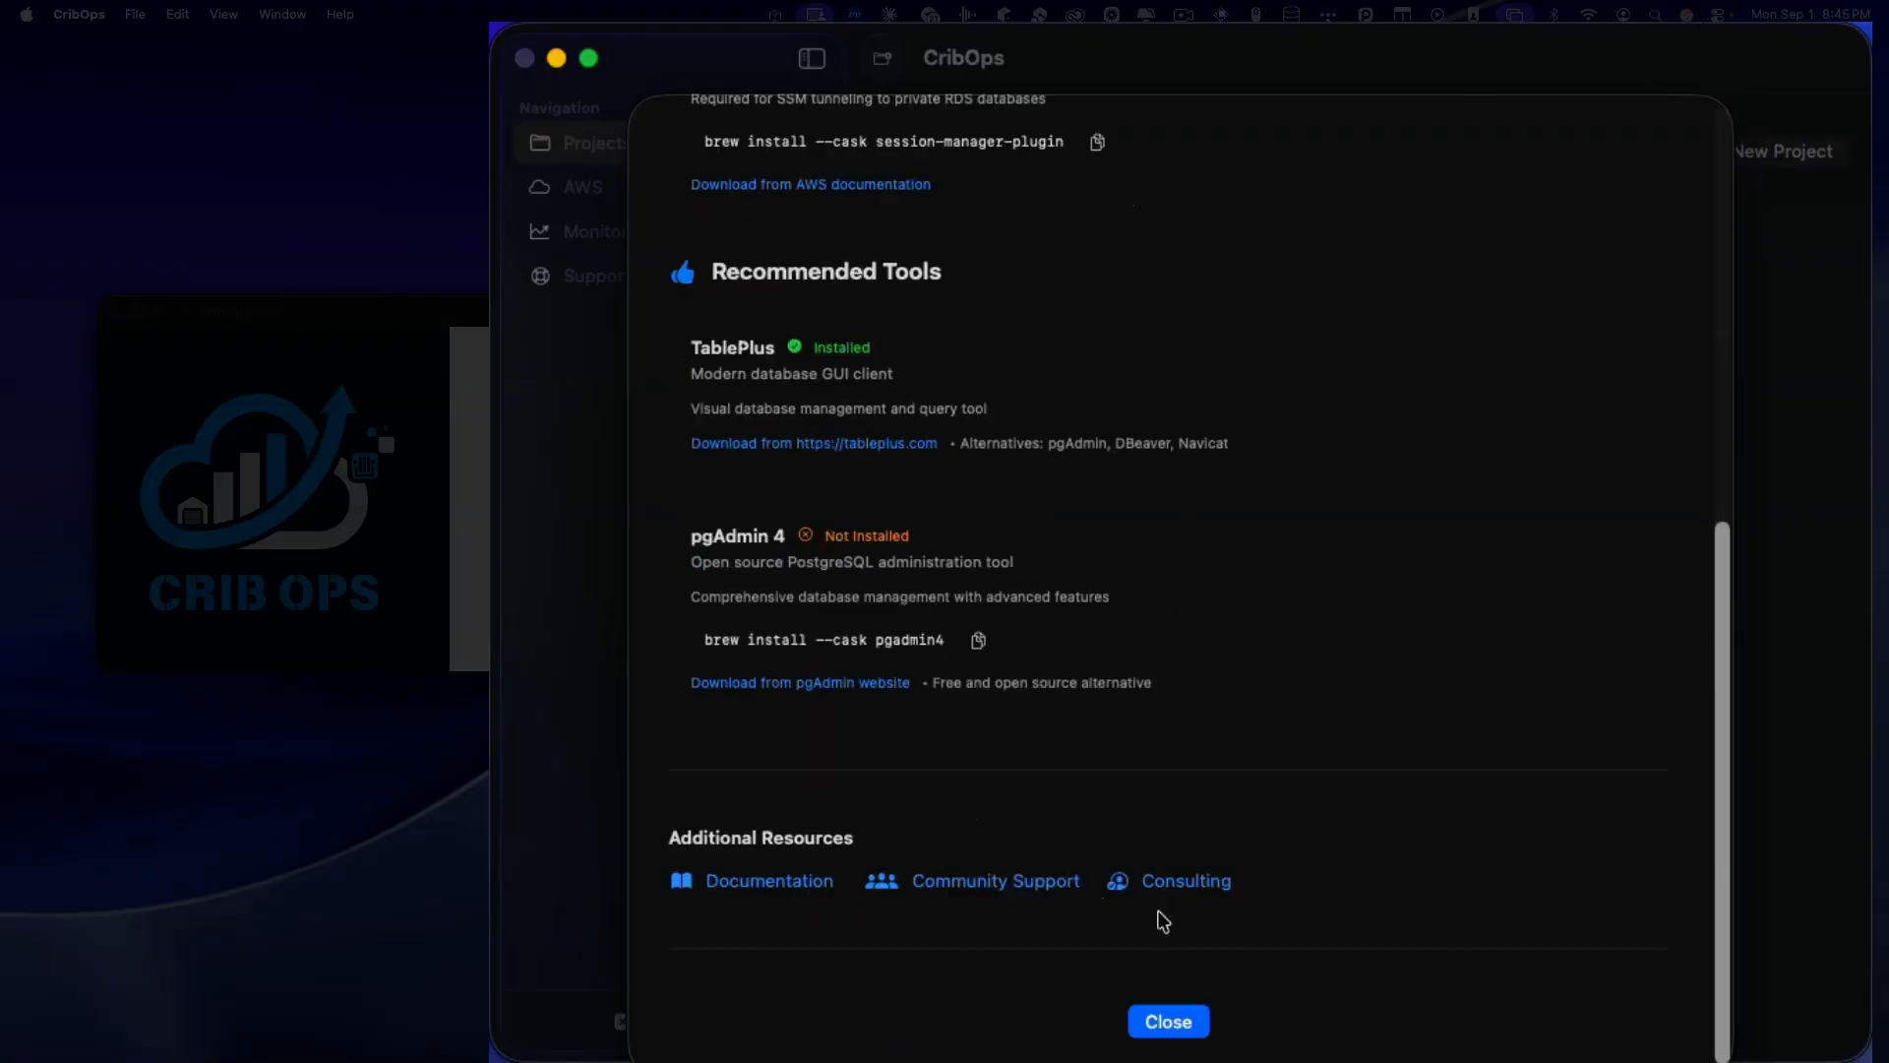
left_click(1165, 1029)
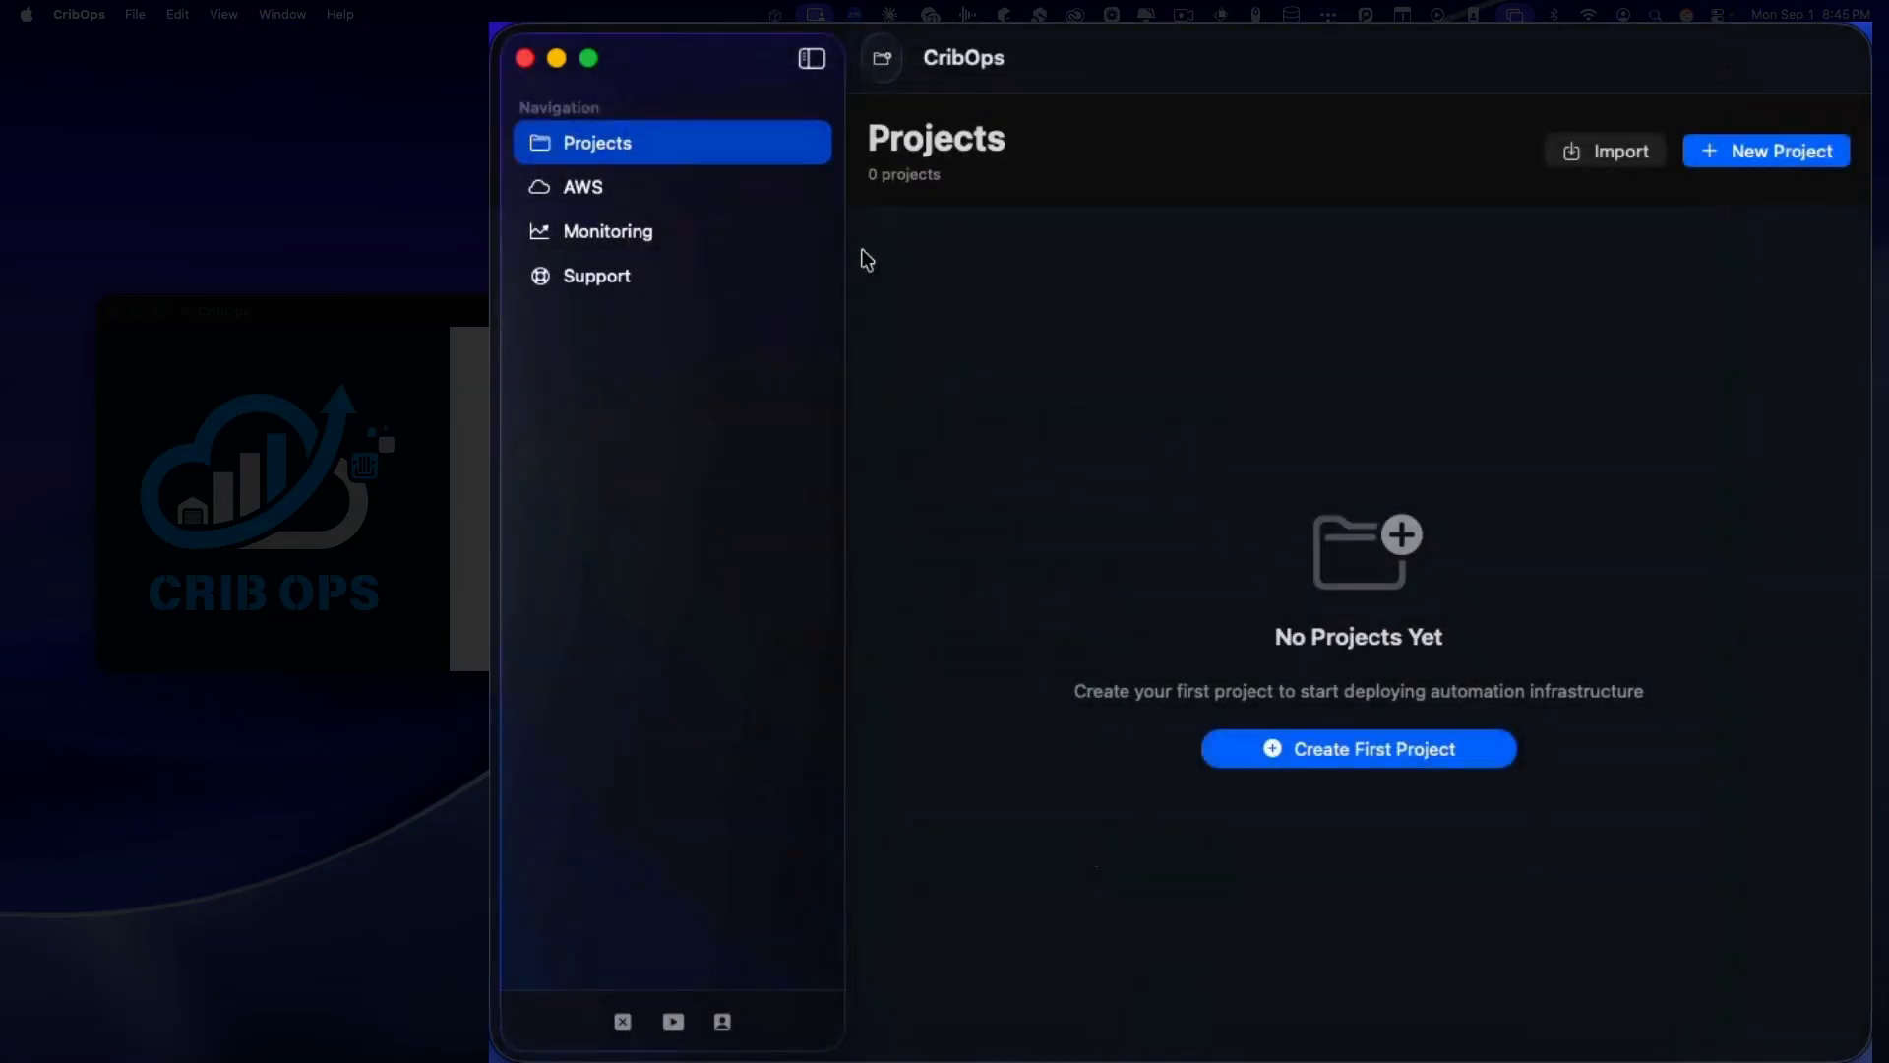
Step: Go to the AWS page and Manage AWS Profiles, starting then cancelling a new profile form
left_click(556, 191)
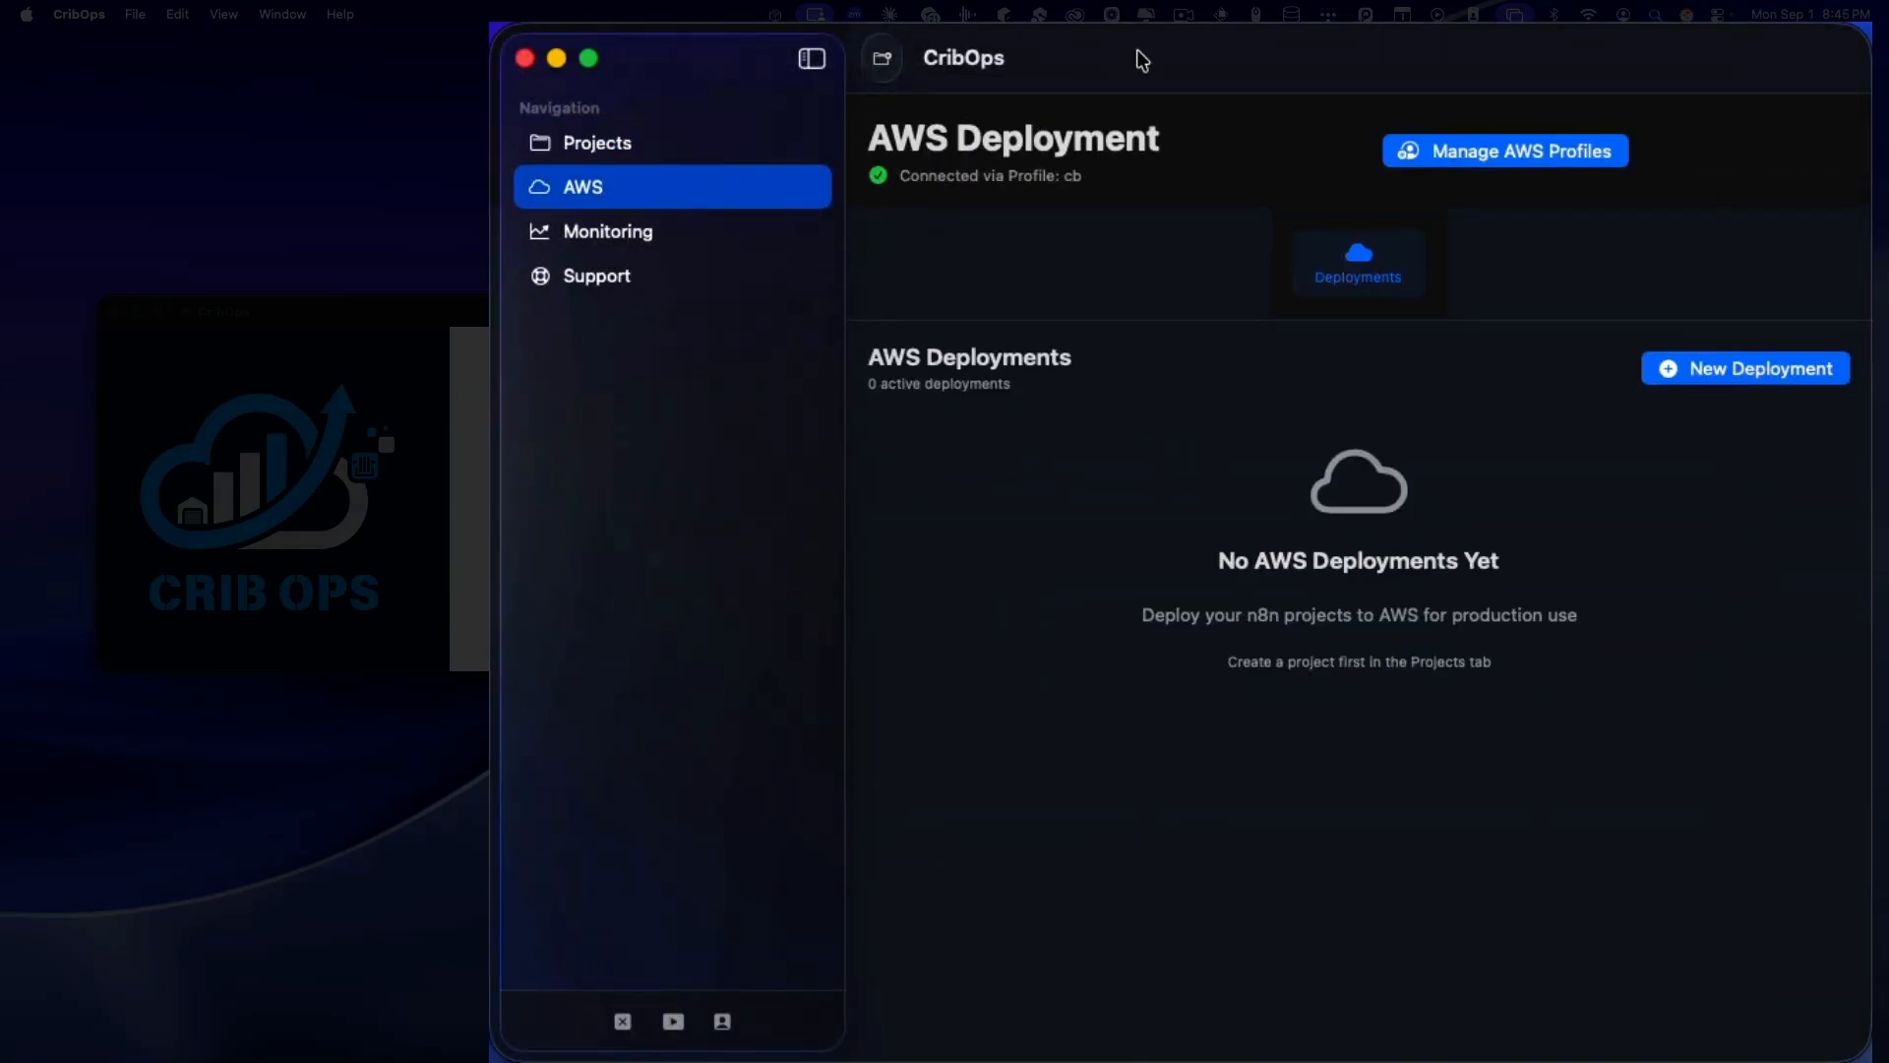
left_click(1509, 161)
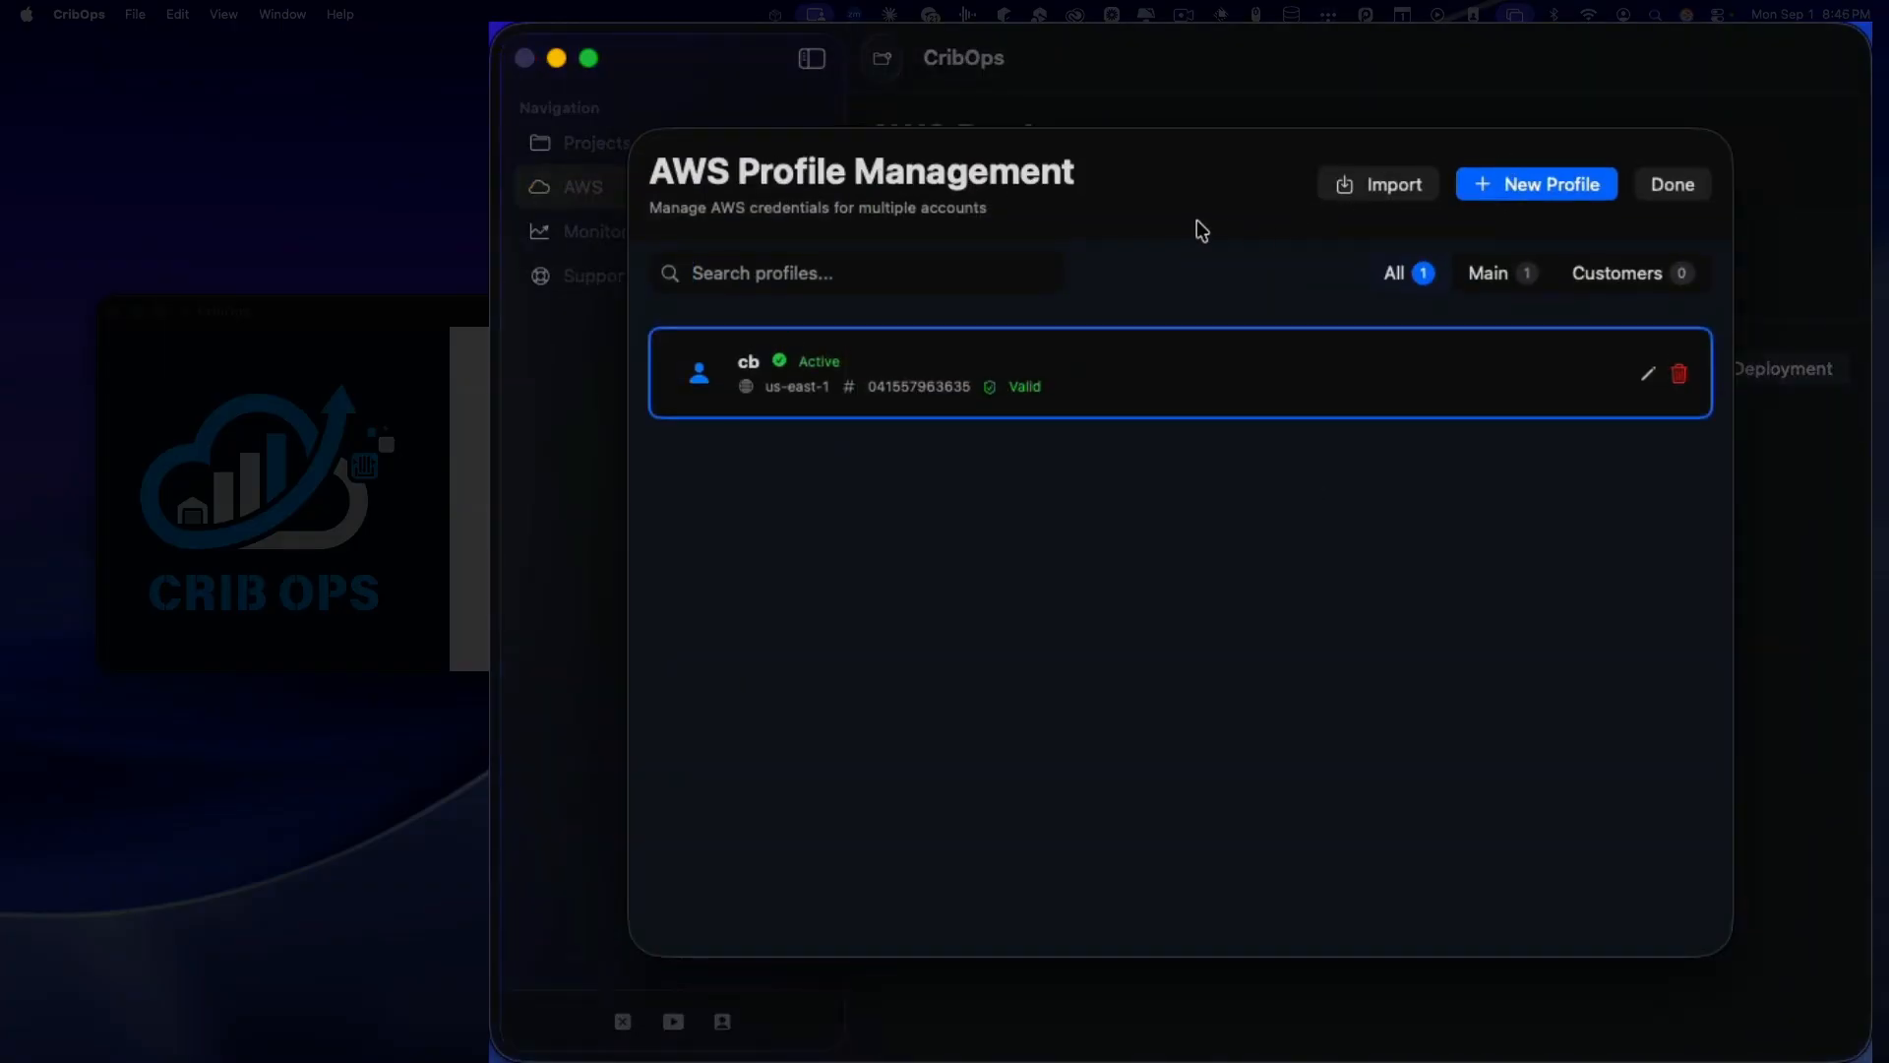
left_click(1520, 187)
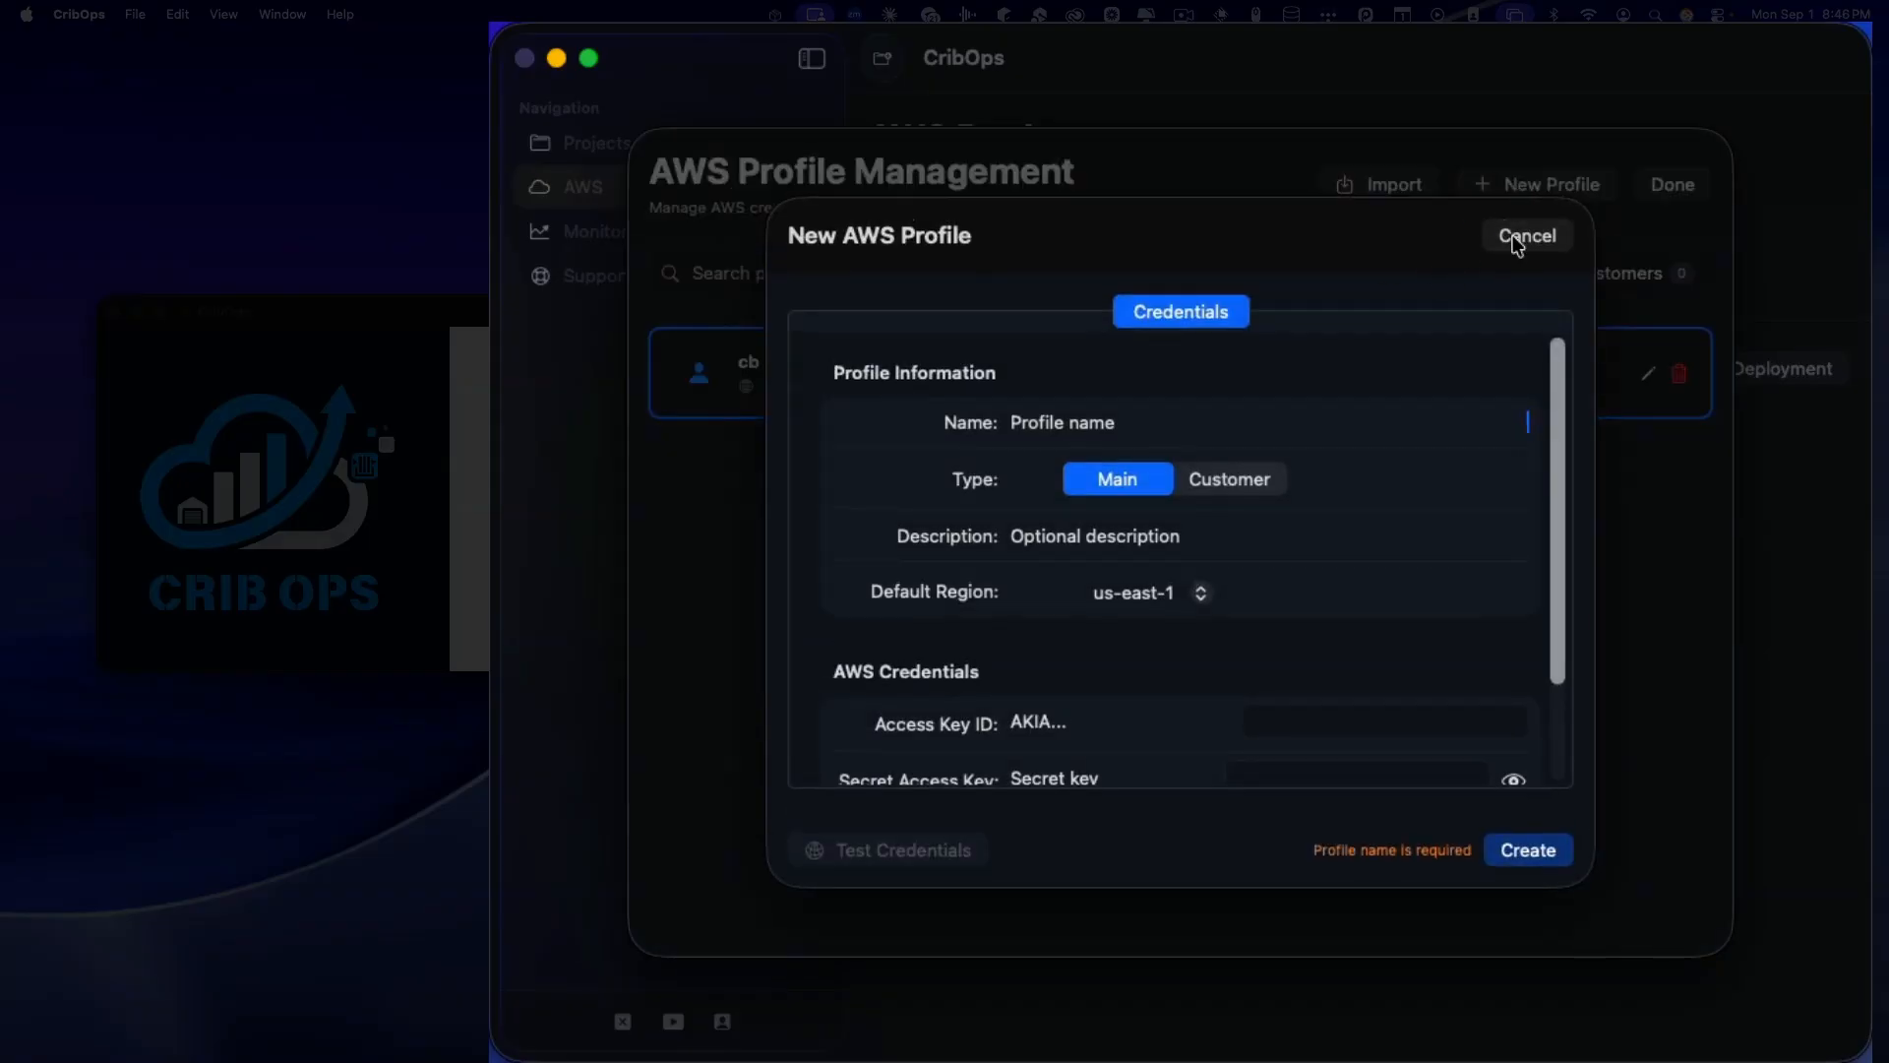
left_click(1506, 234)
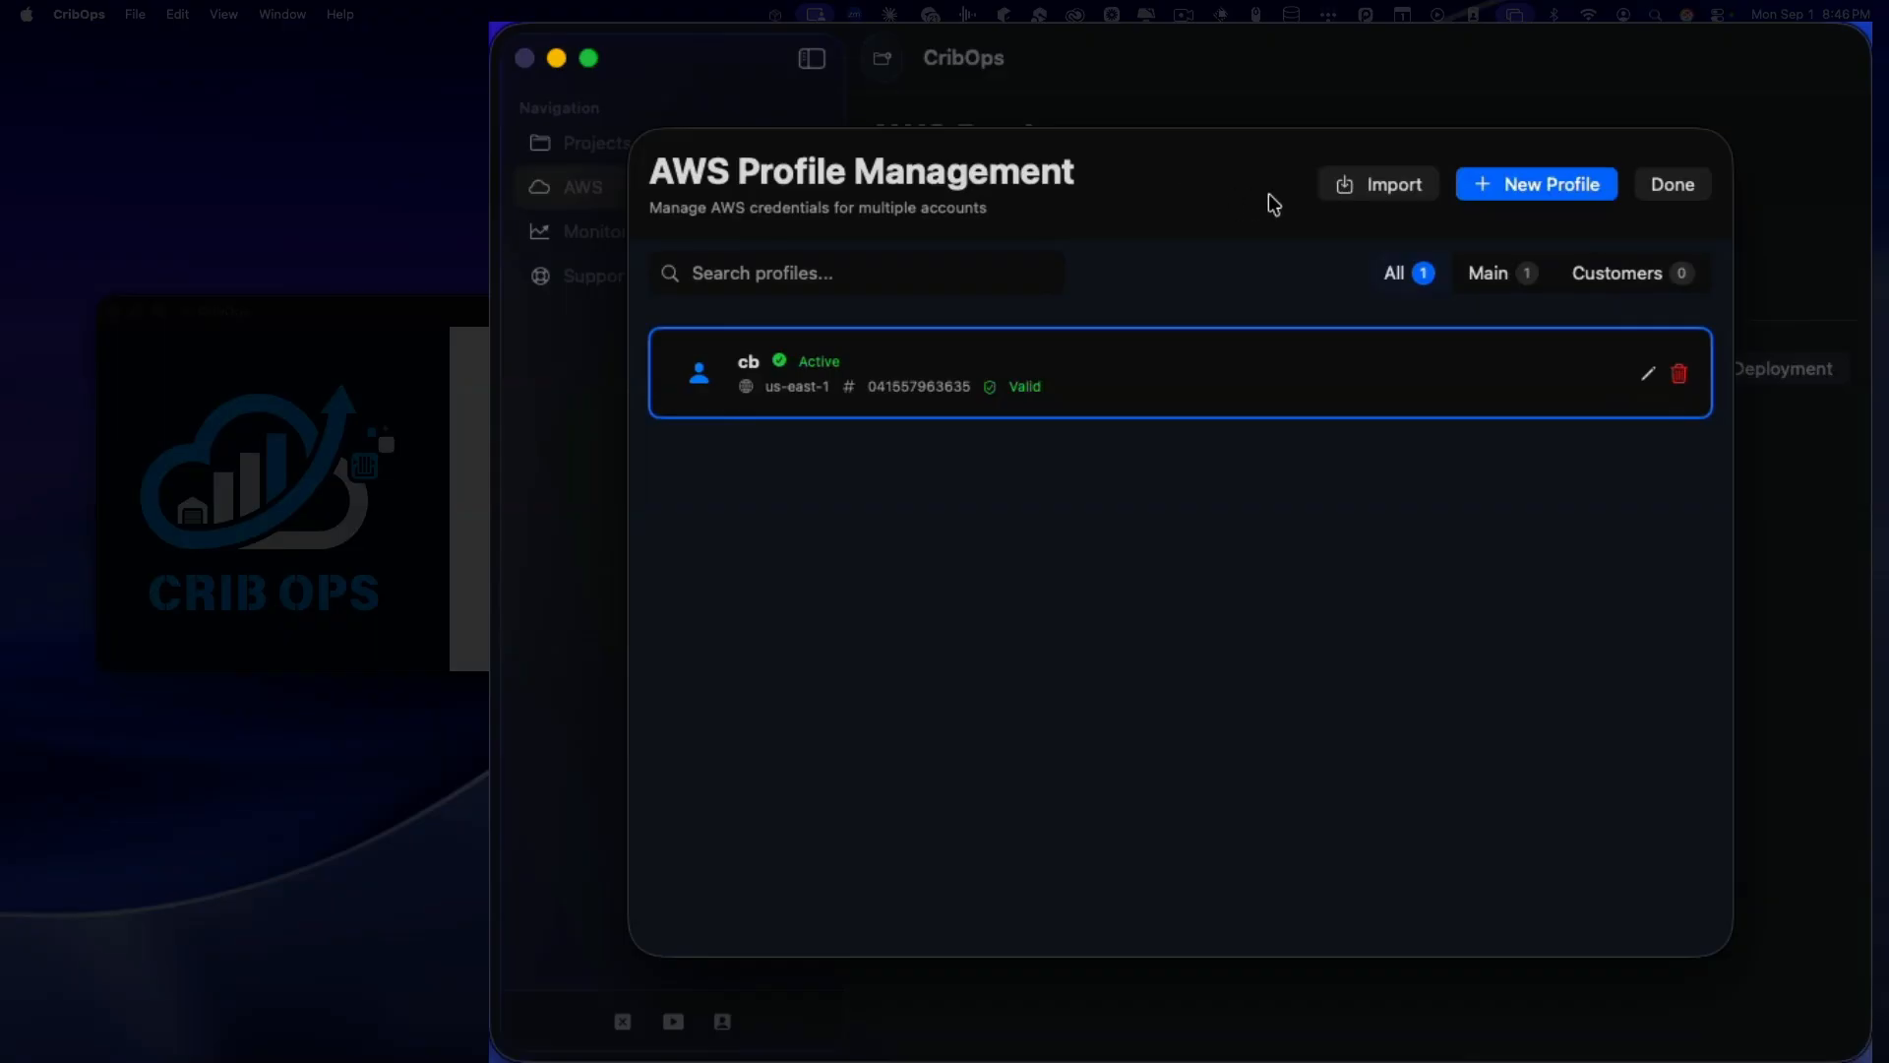
Step: Import the default profile from the AWS Config File and finish with Done
left_click(1391, 184)
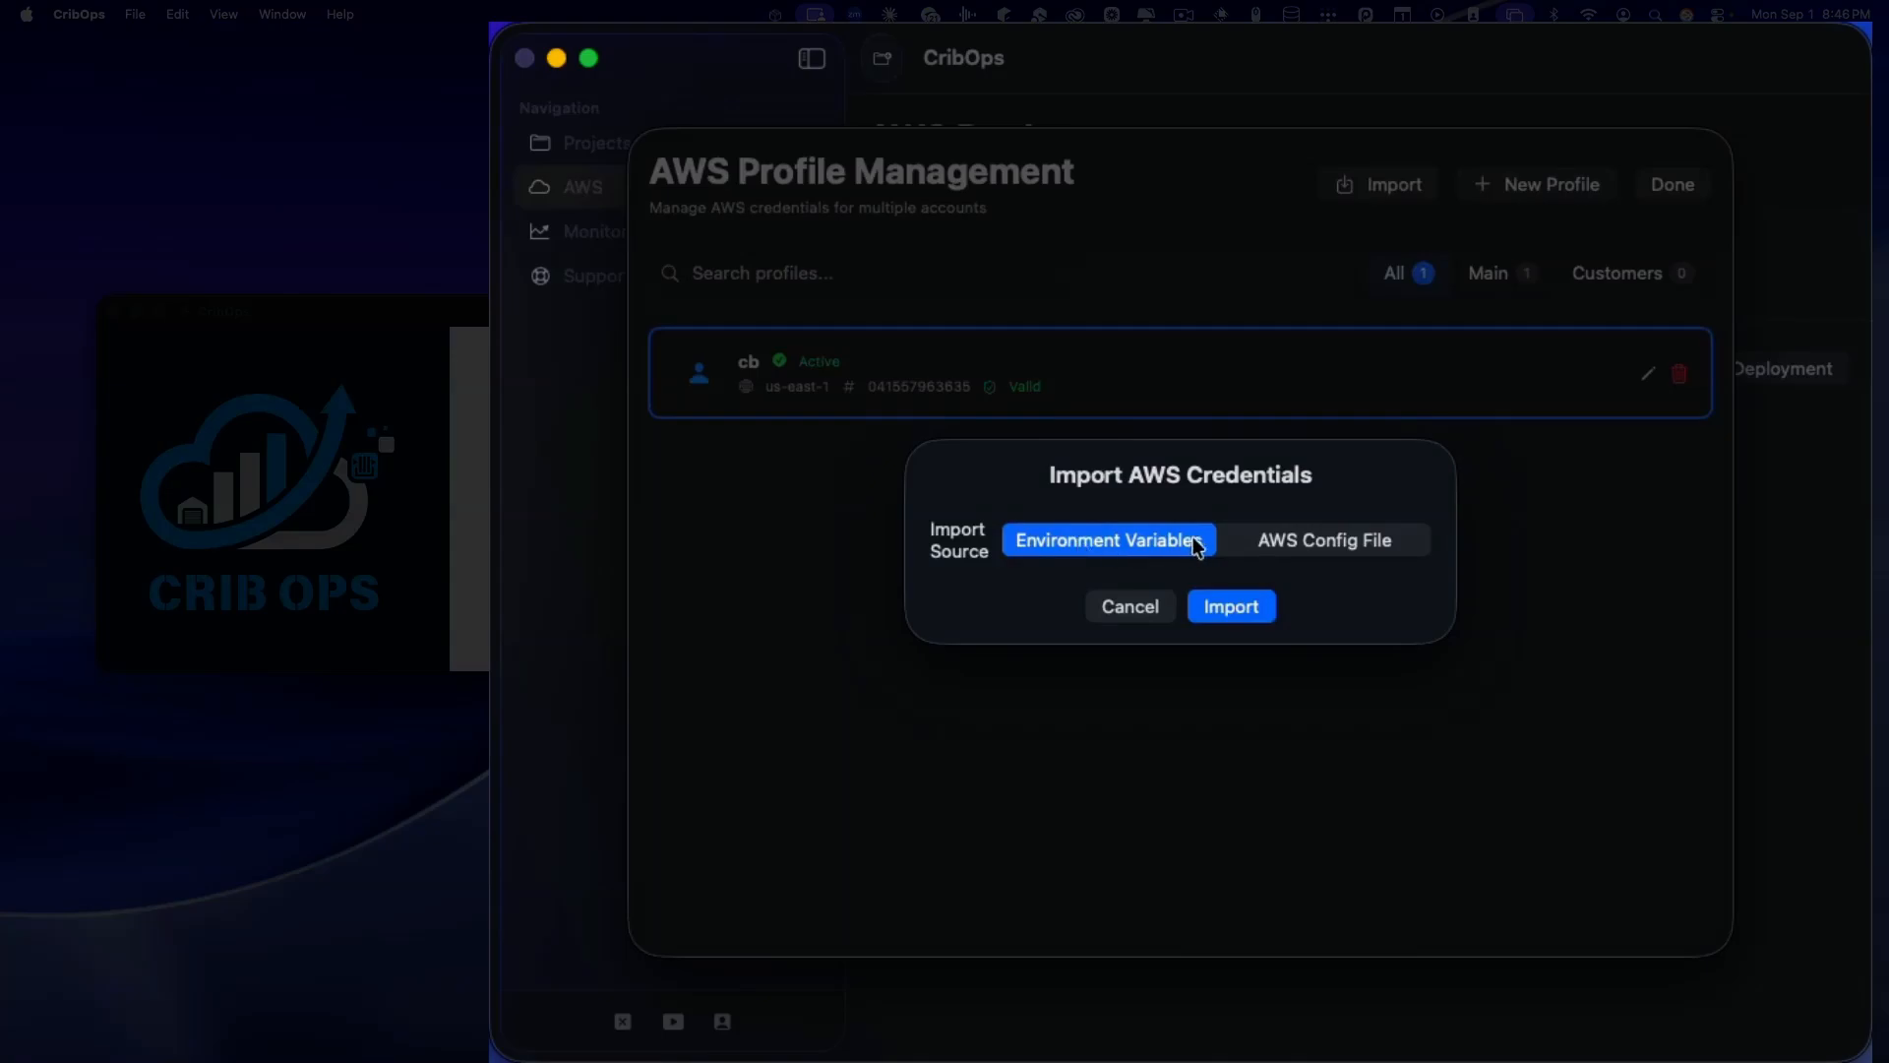
left_click(1307, 543)
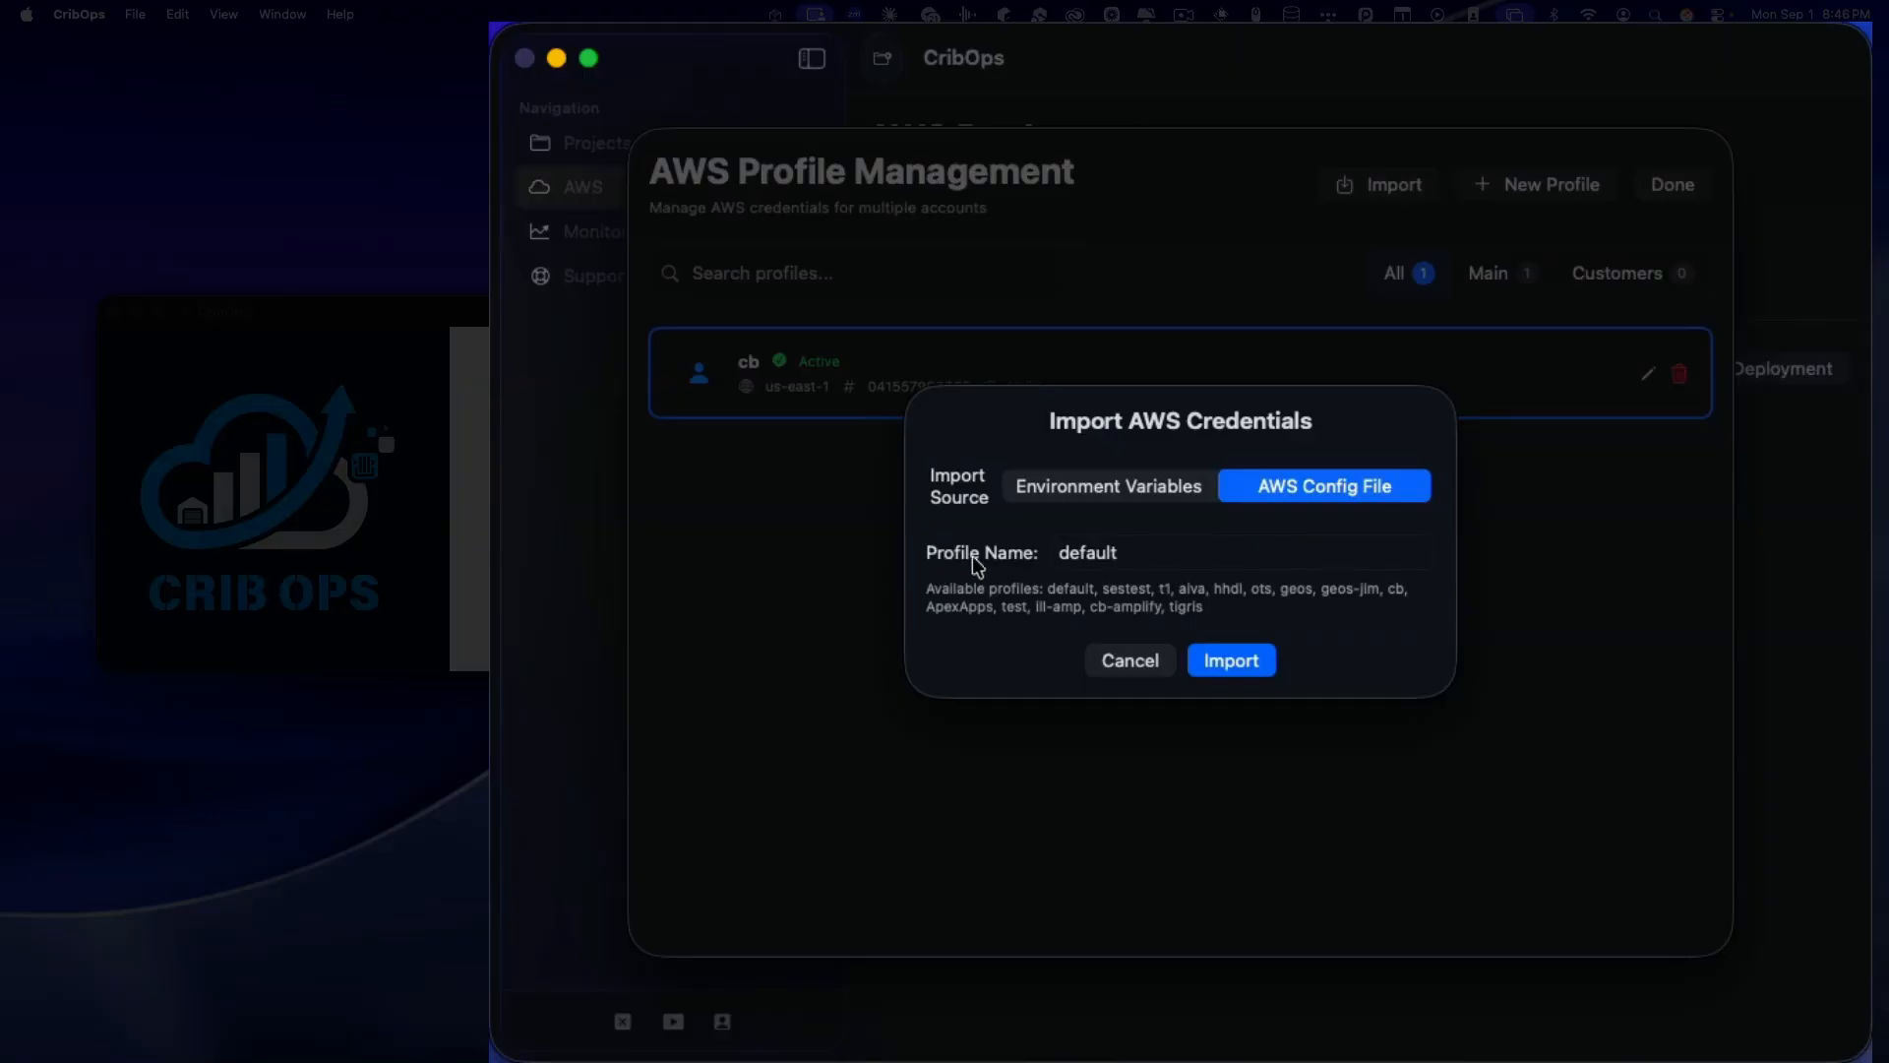
left_click(1167, 553)
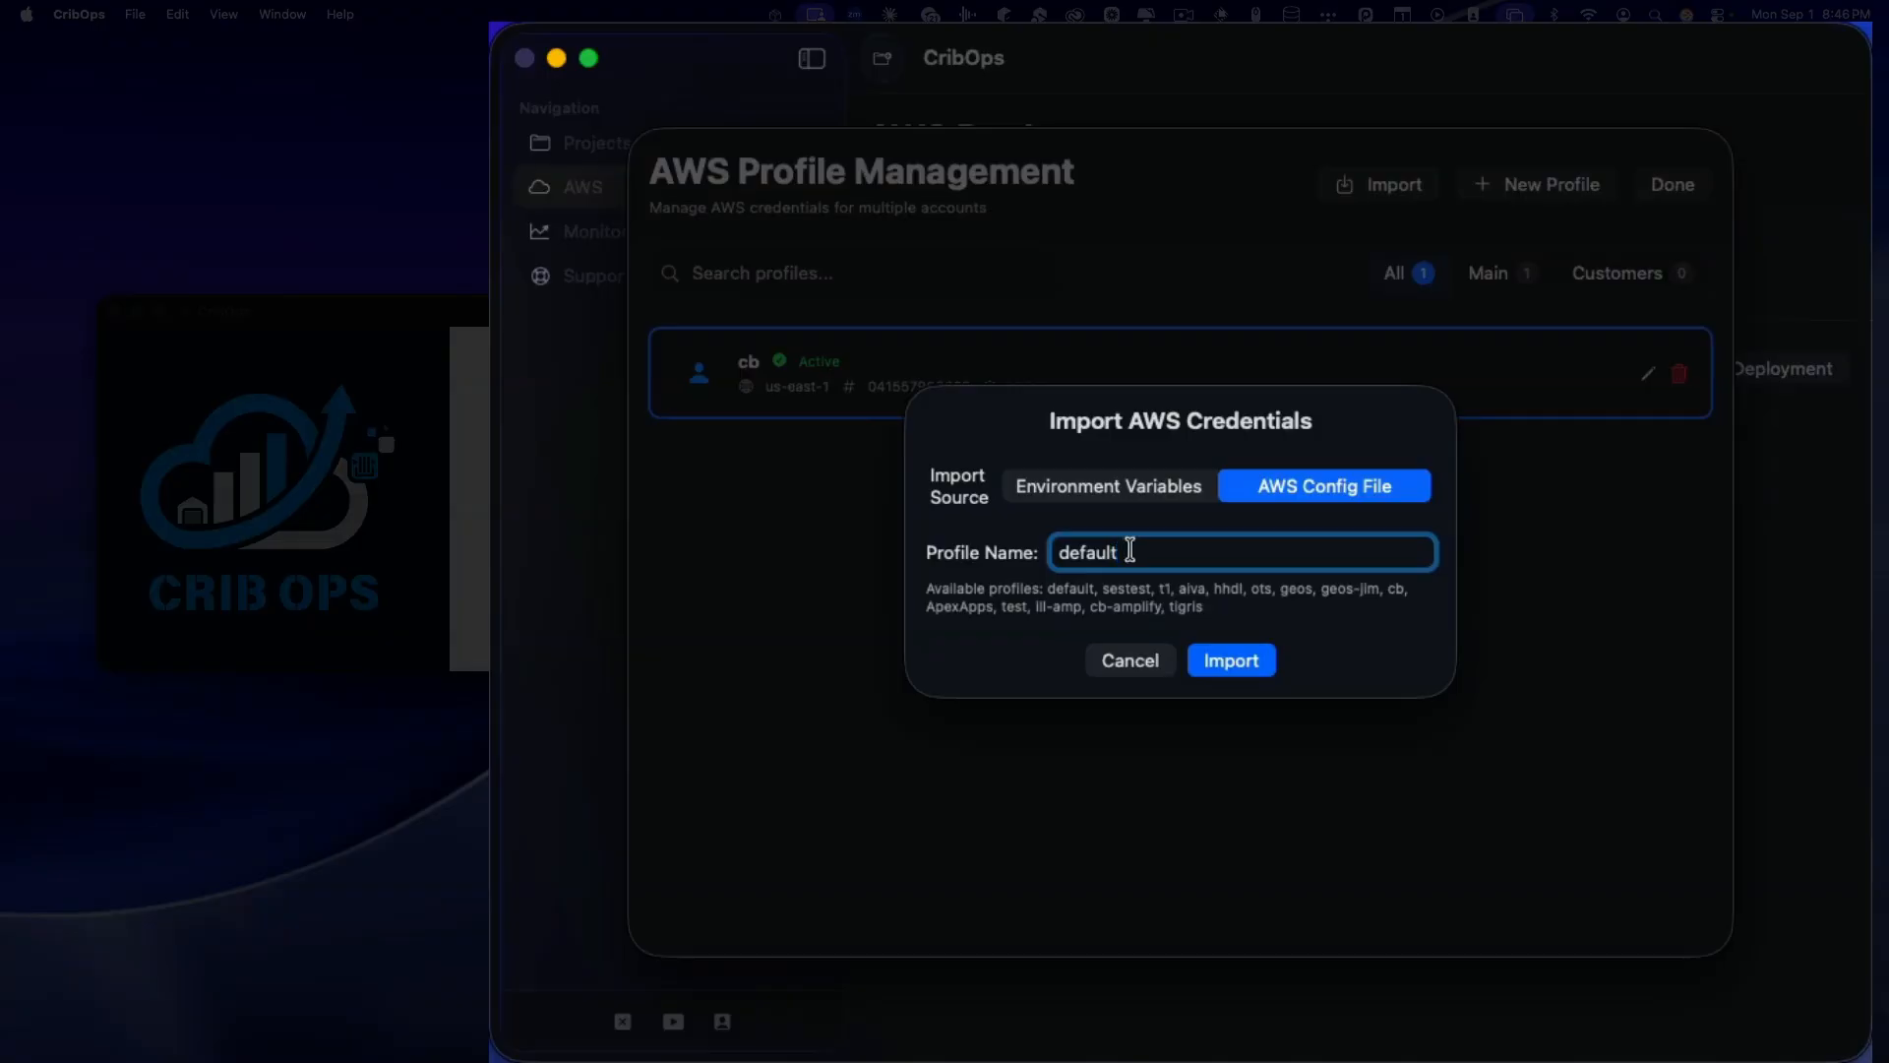
left_click(1242, 667)
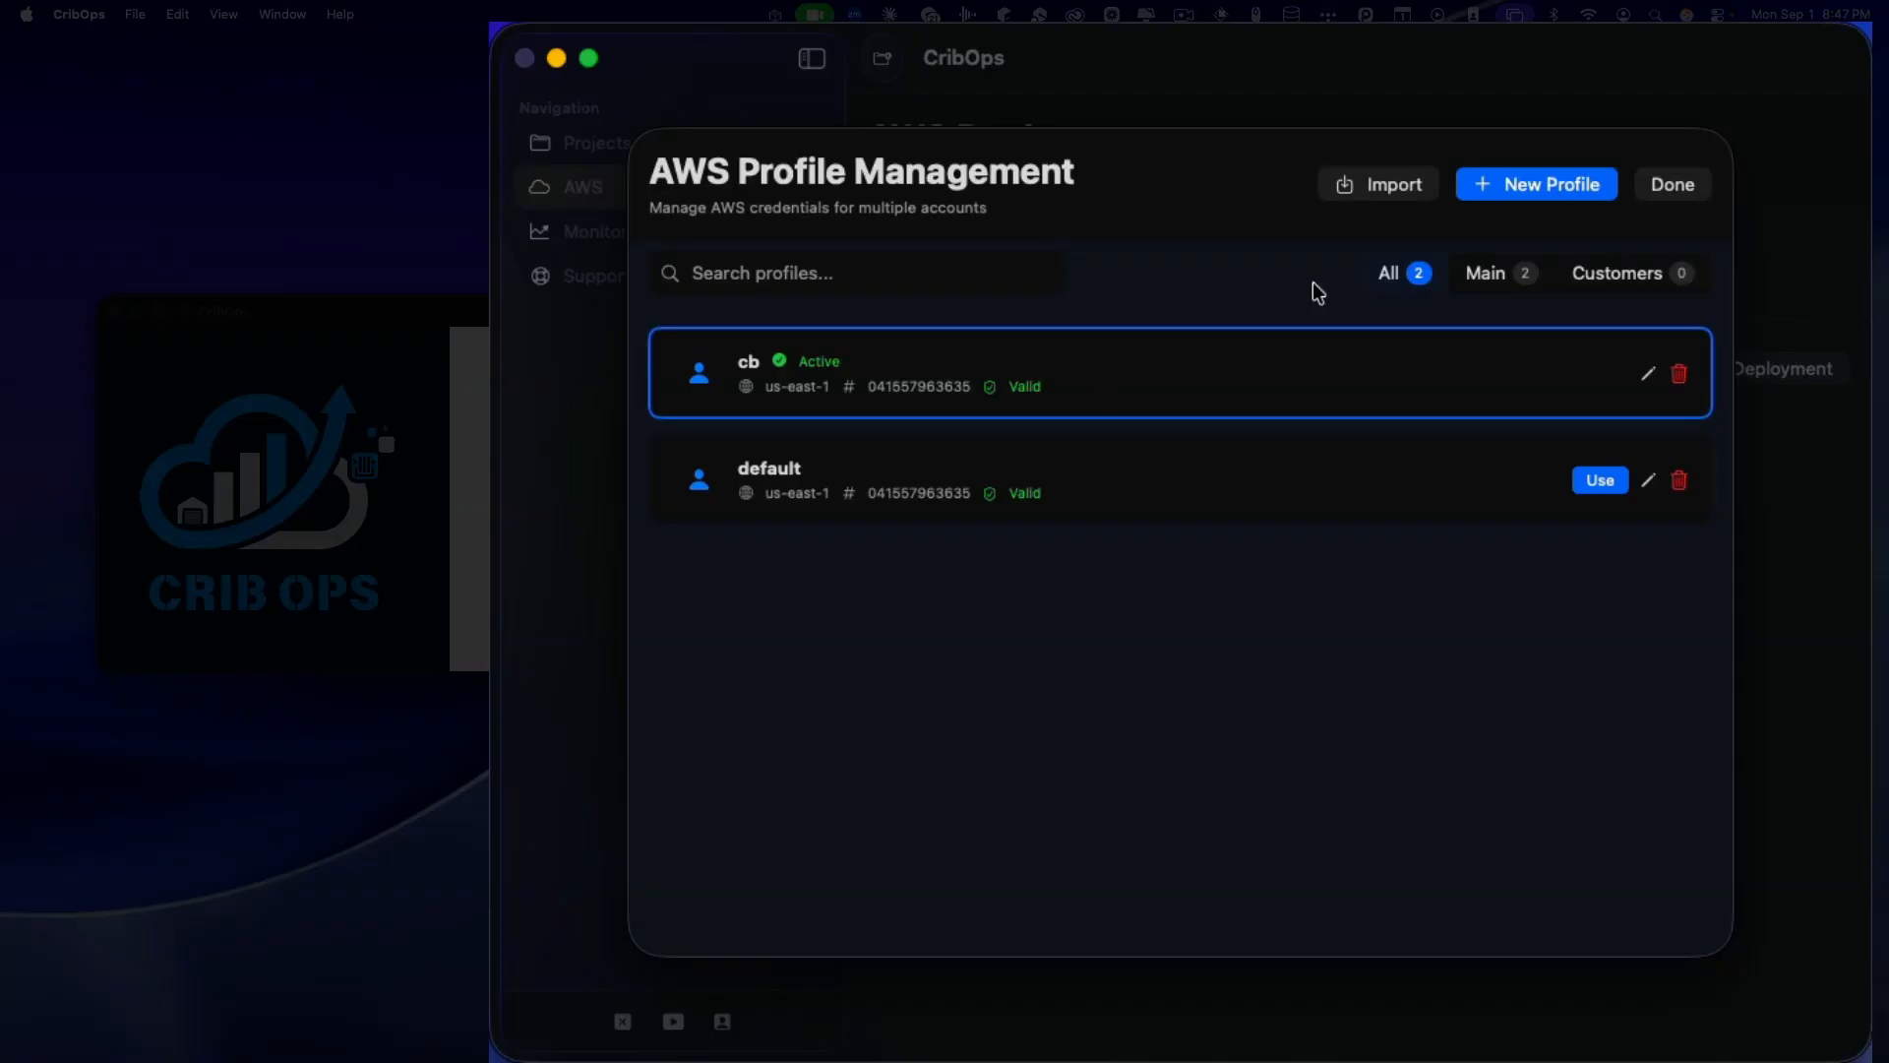
left_click(1669, 185)
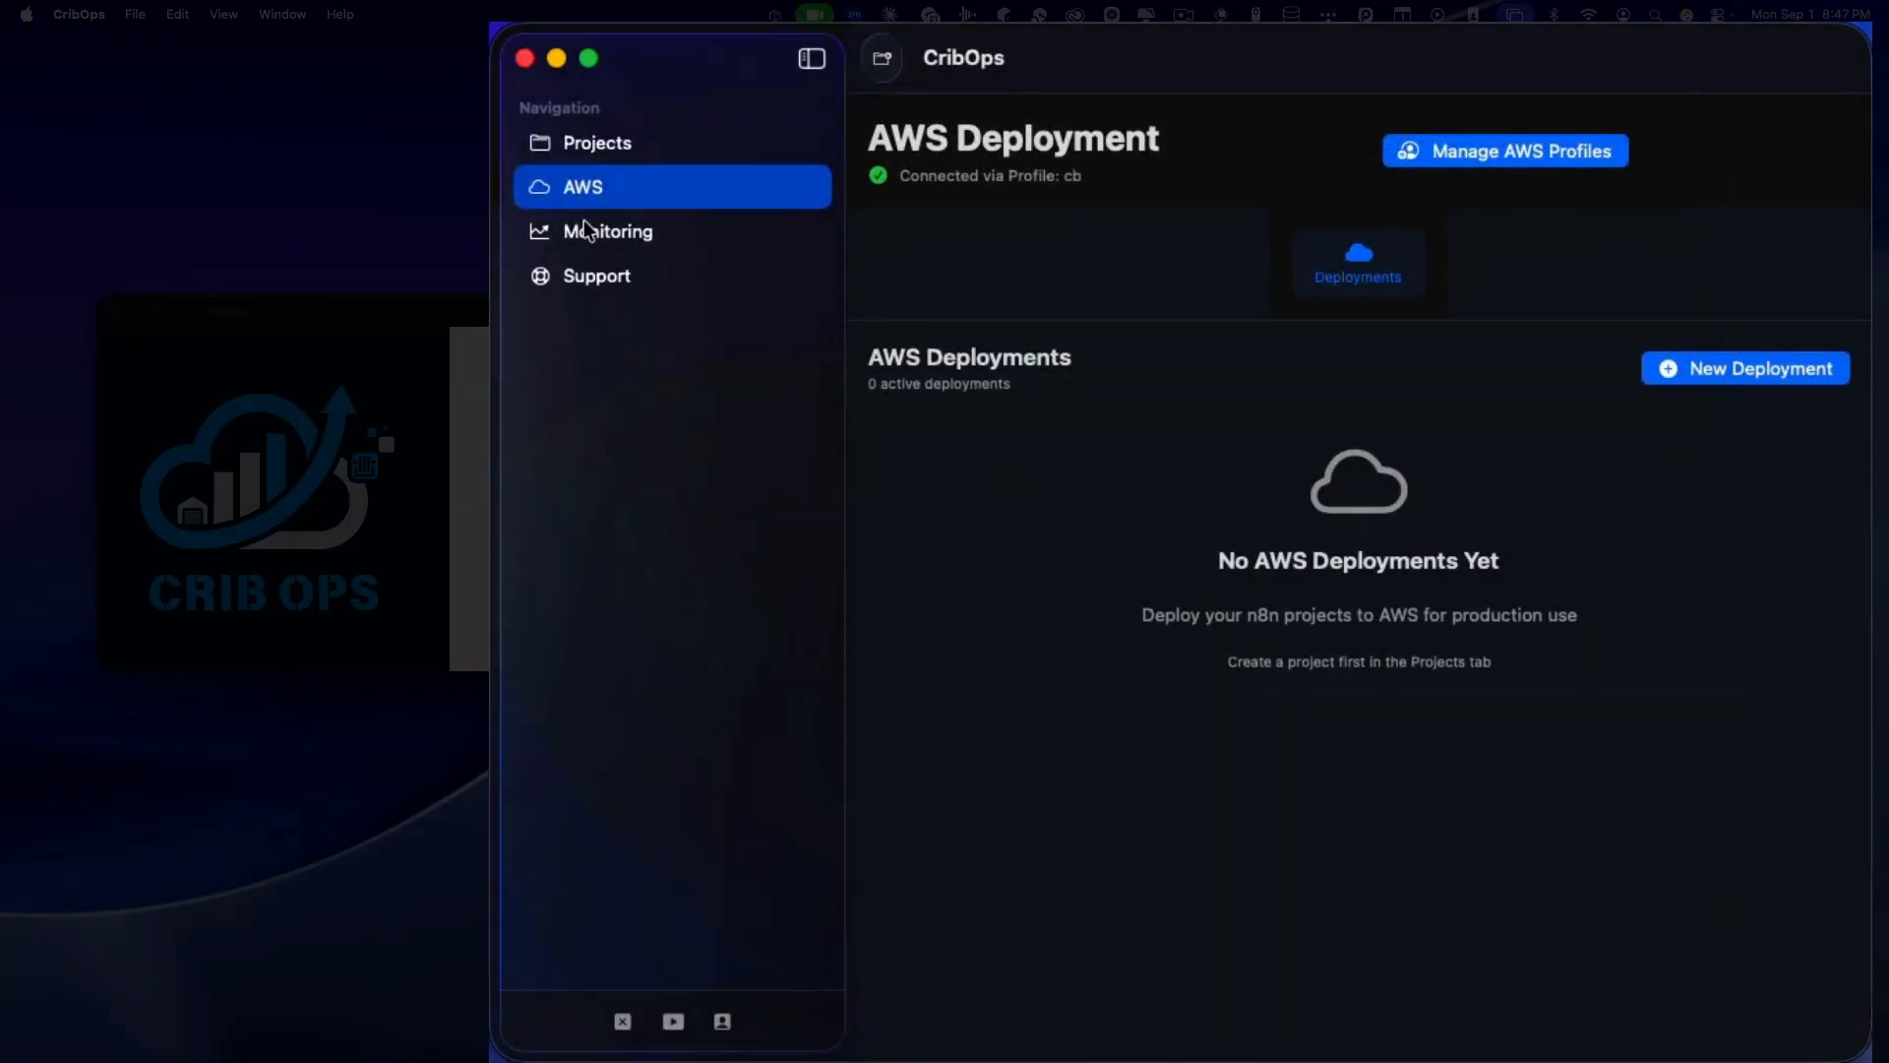
Step: Return to Projects and create a new workspace named YTDemo
left_click(578, 149)
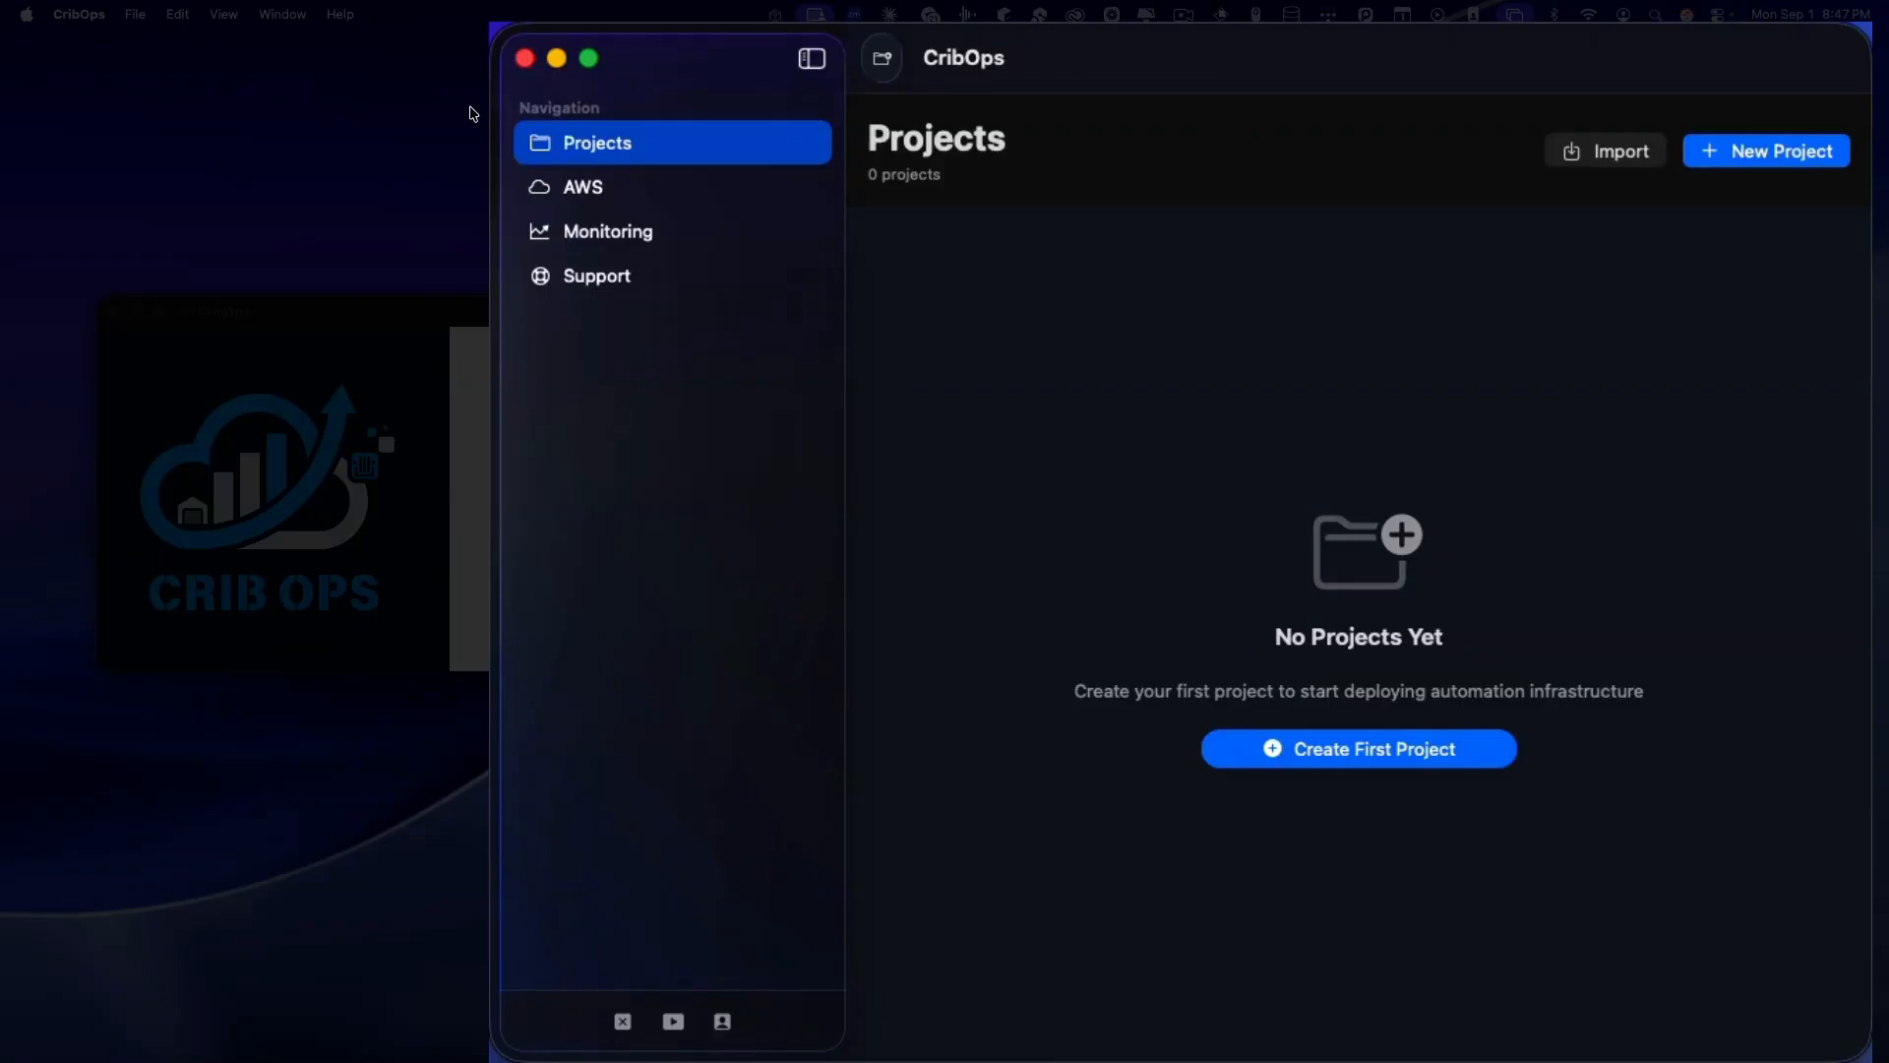
left_click(882, 77)
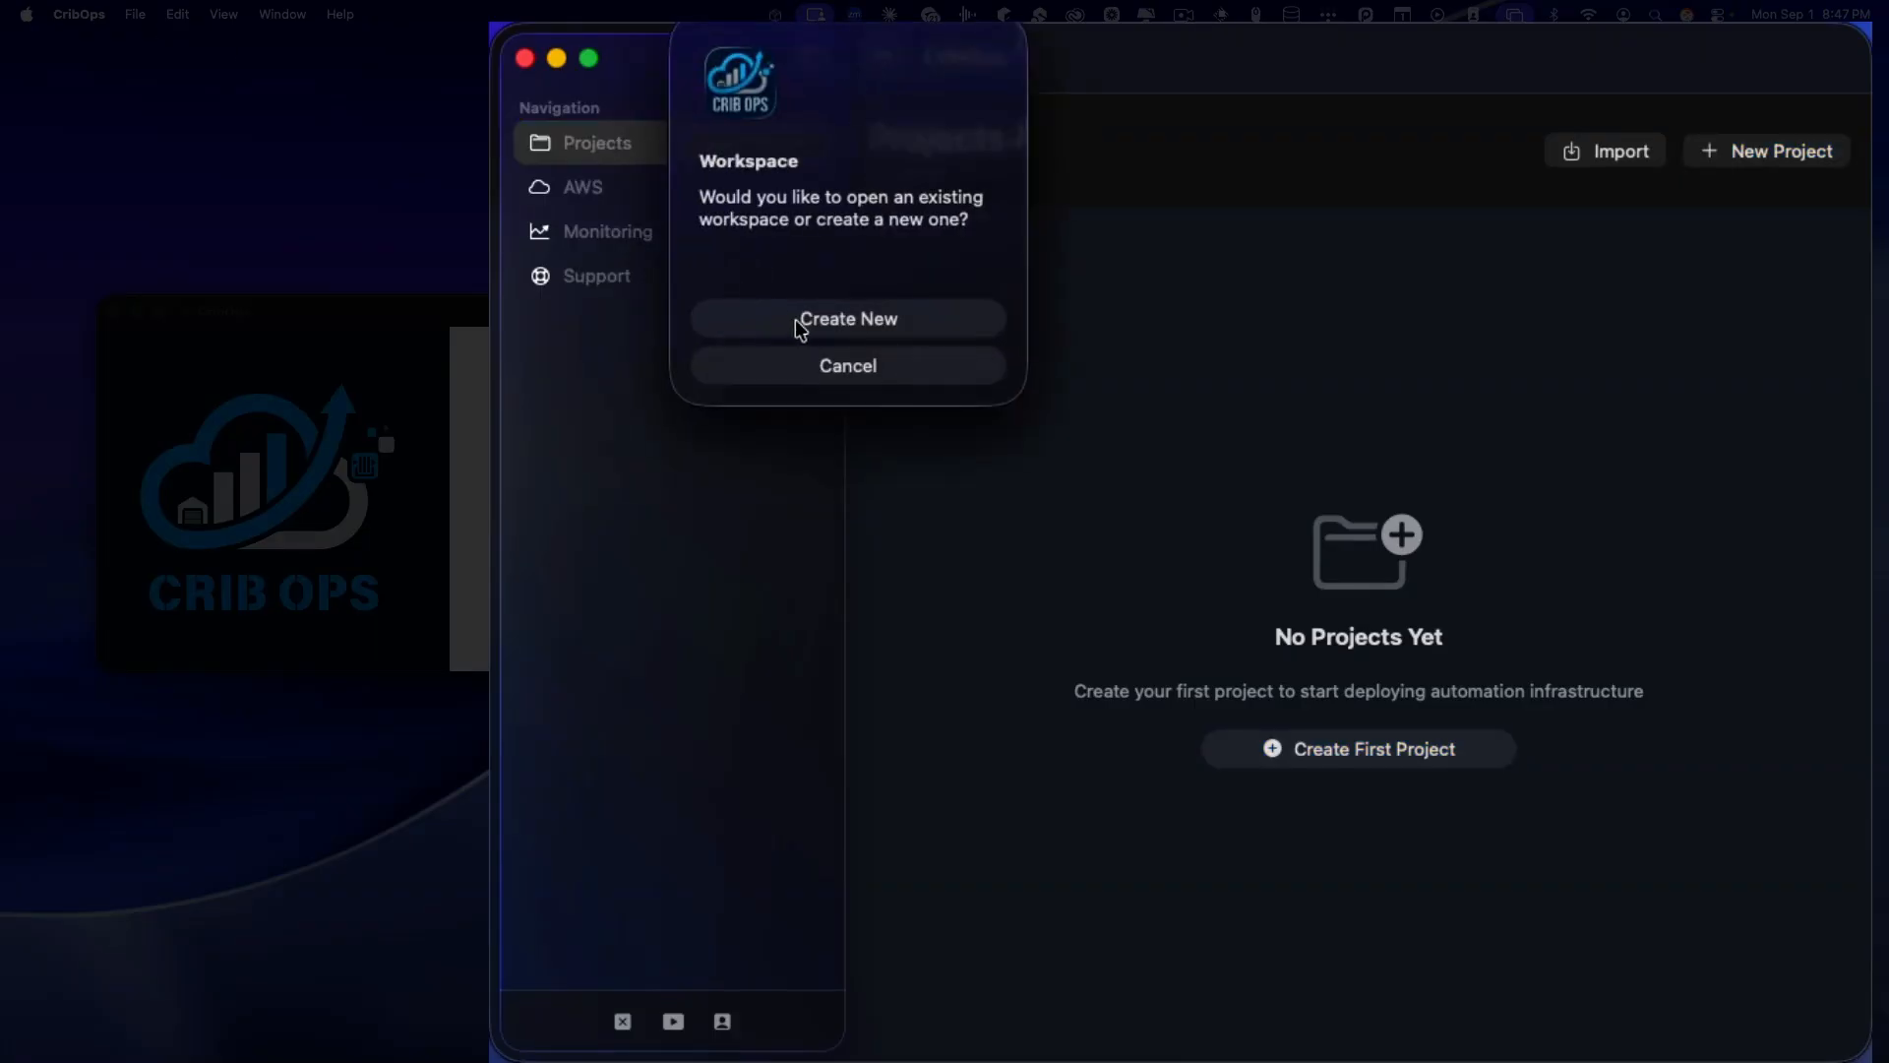
left_click(800, 328)
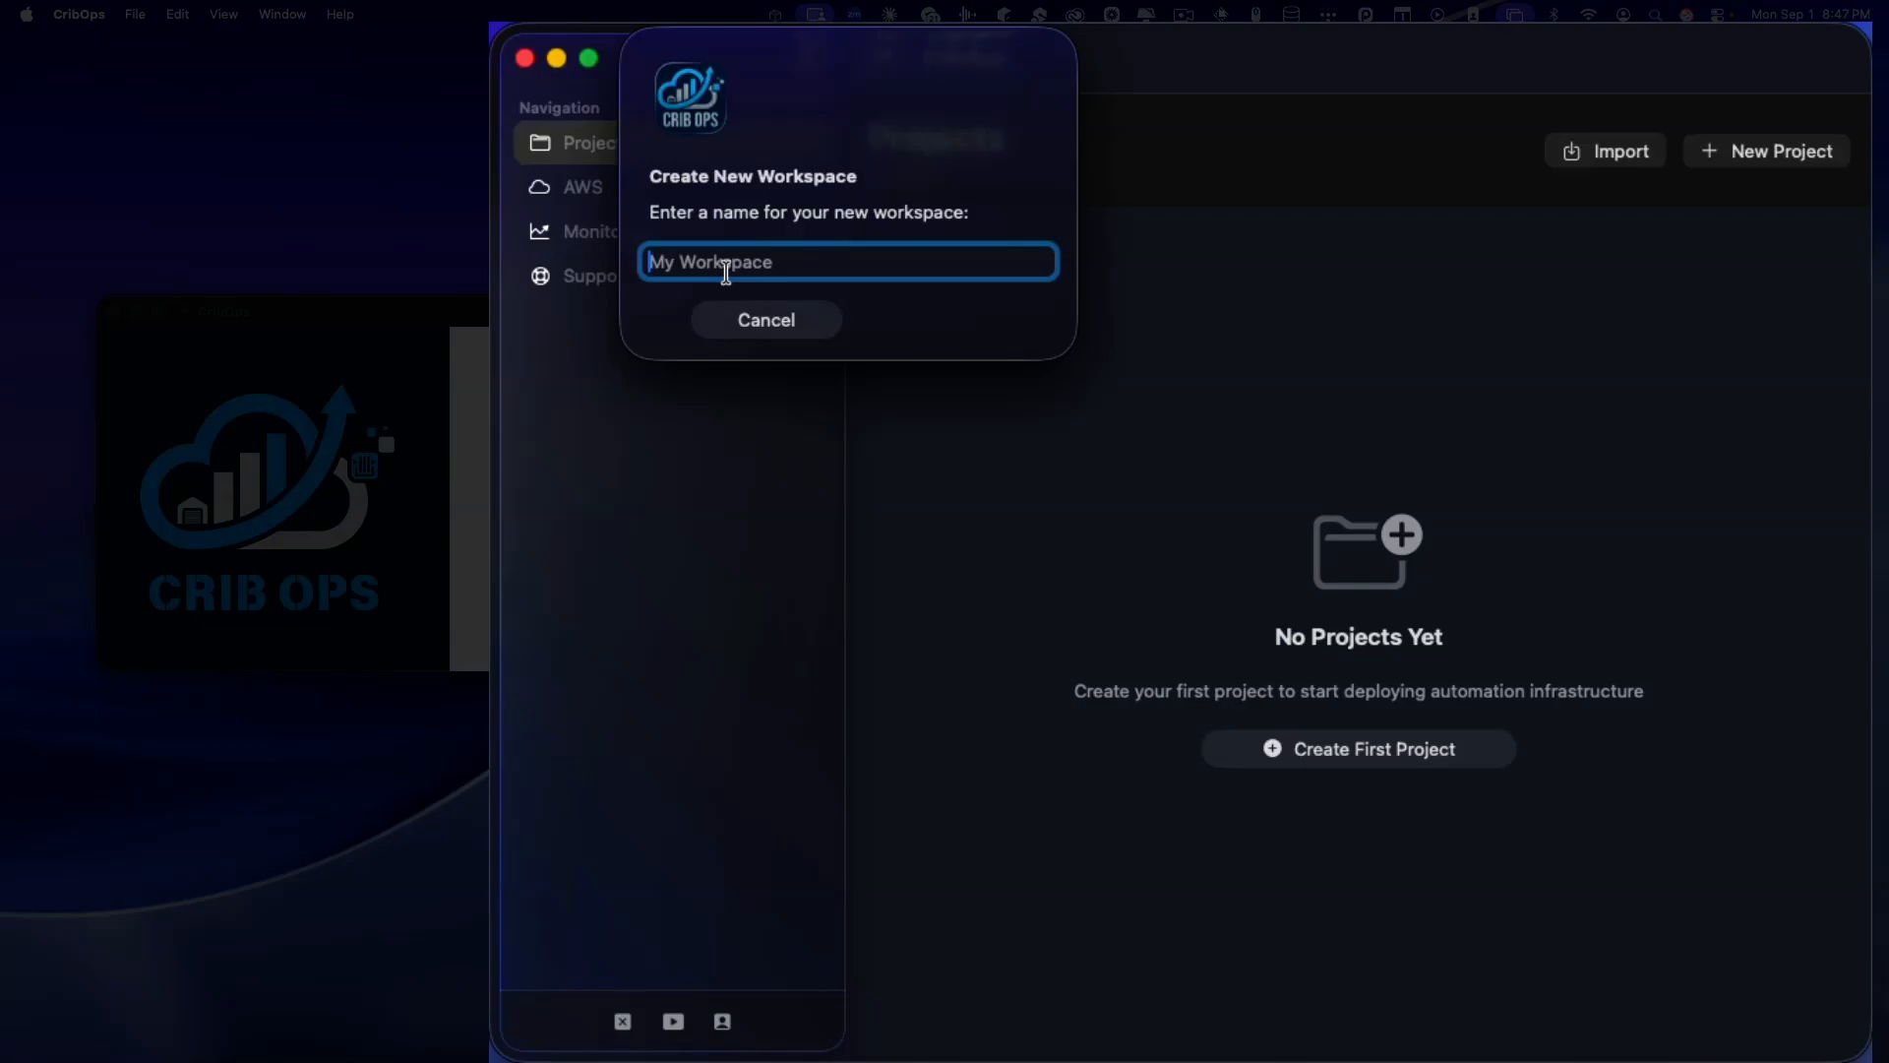
type("YTDemo")
key("Return")
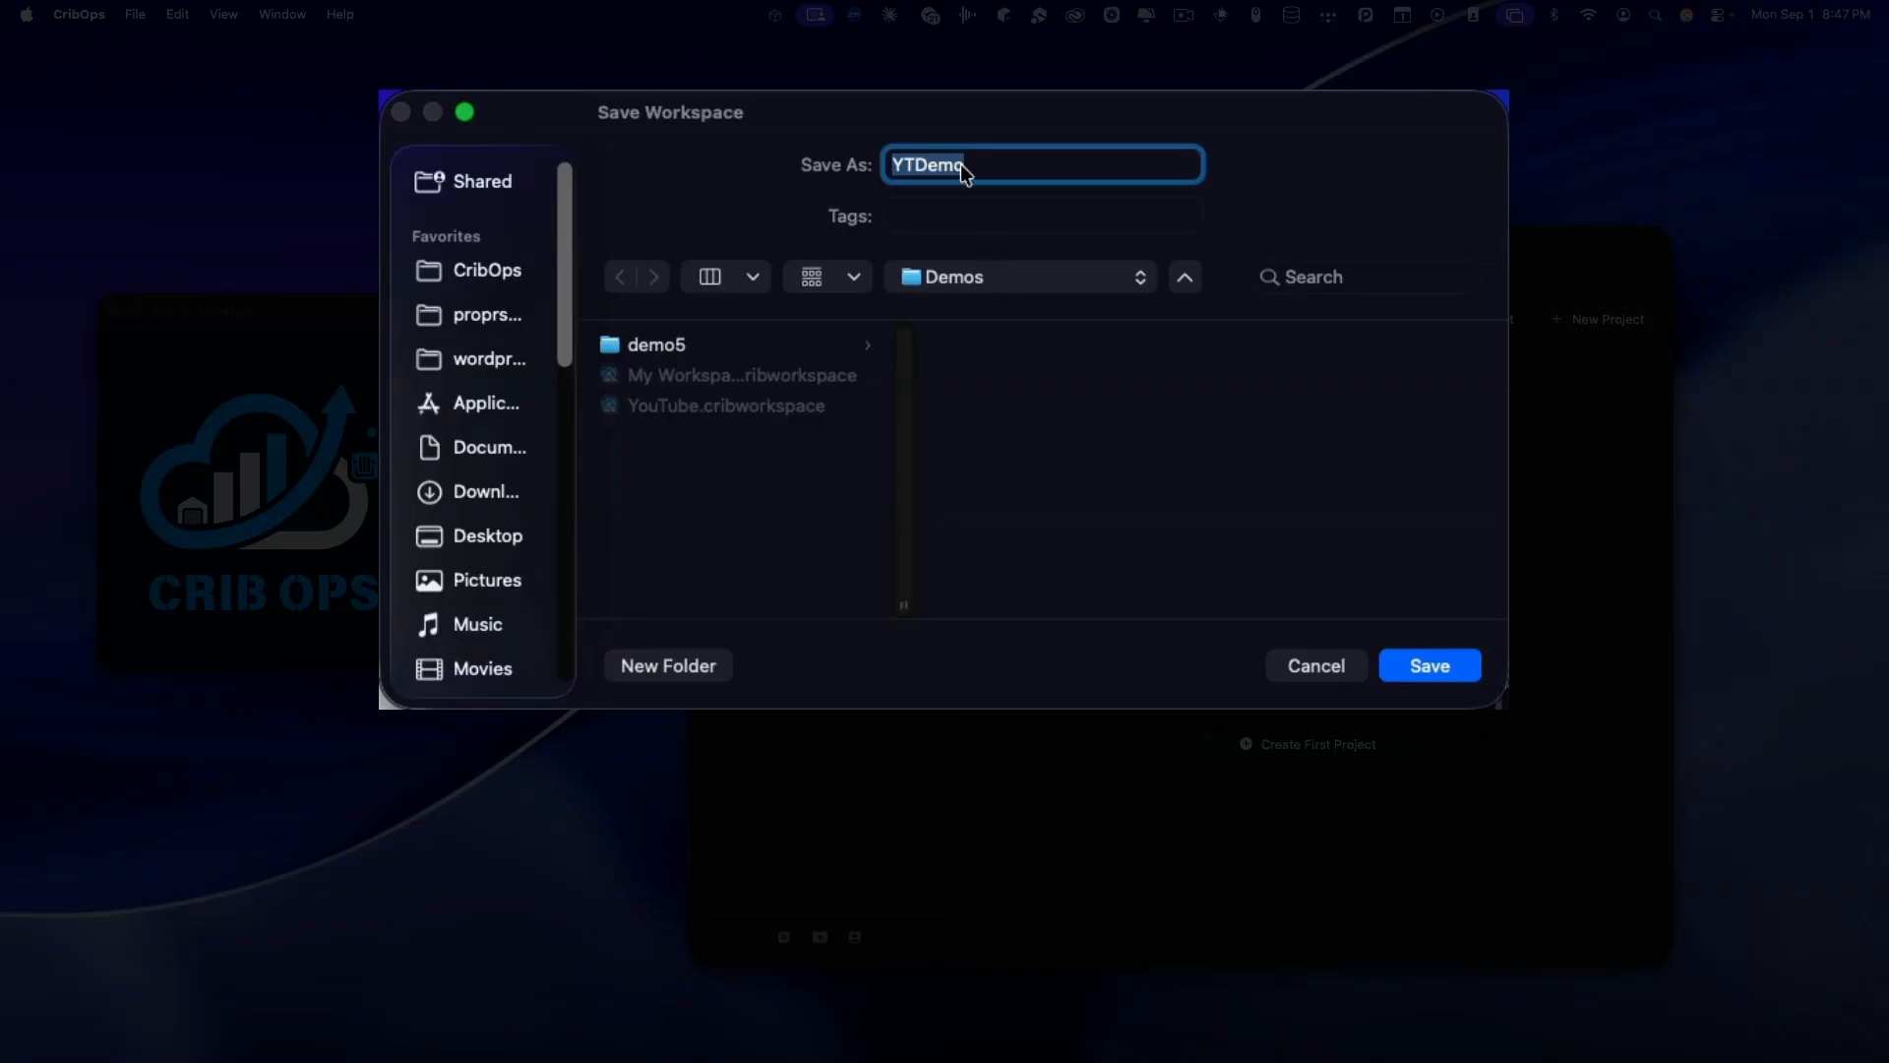
Step: Save the YTDemo workspace in iCloud Drive
scroll(492, 447, "down", 3)
scroll(493, 449, "down", 4)
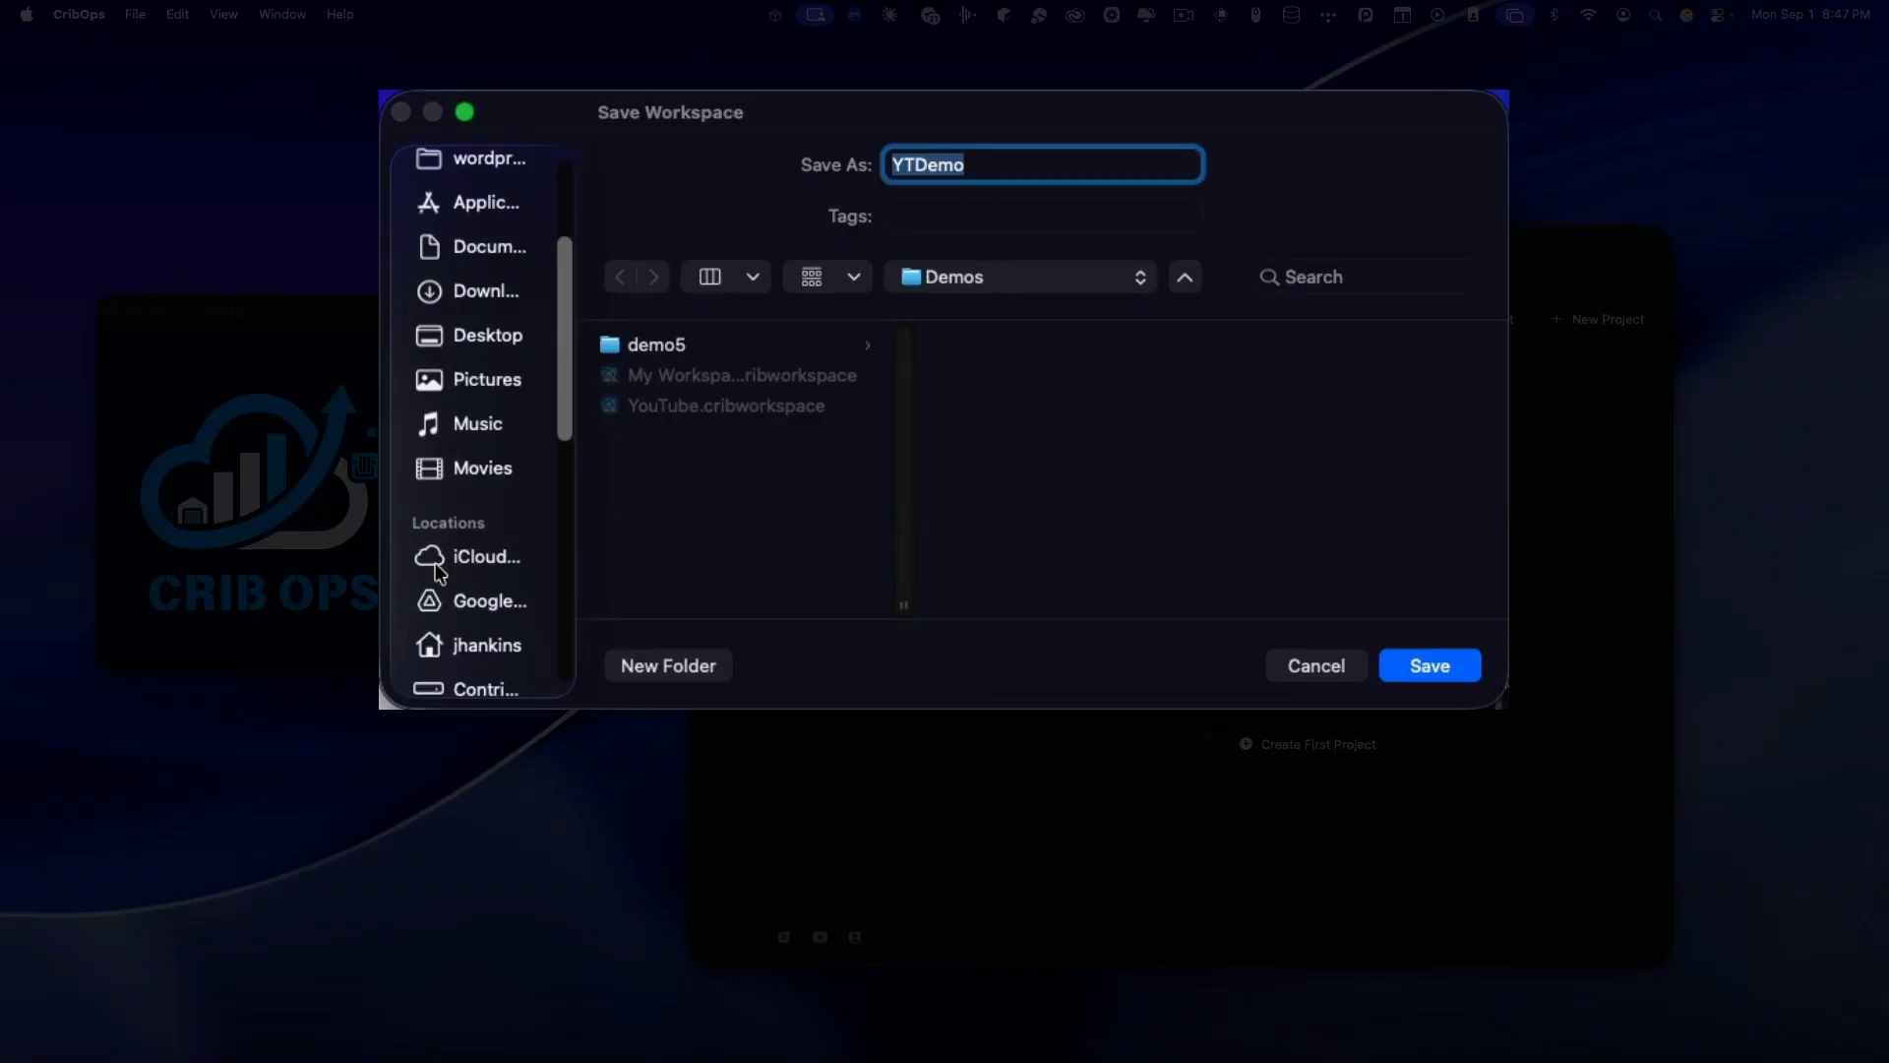
left_click(509, 560)
scroll(752, 479, "down", 1)
scroll(753, 479, "up", 1)
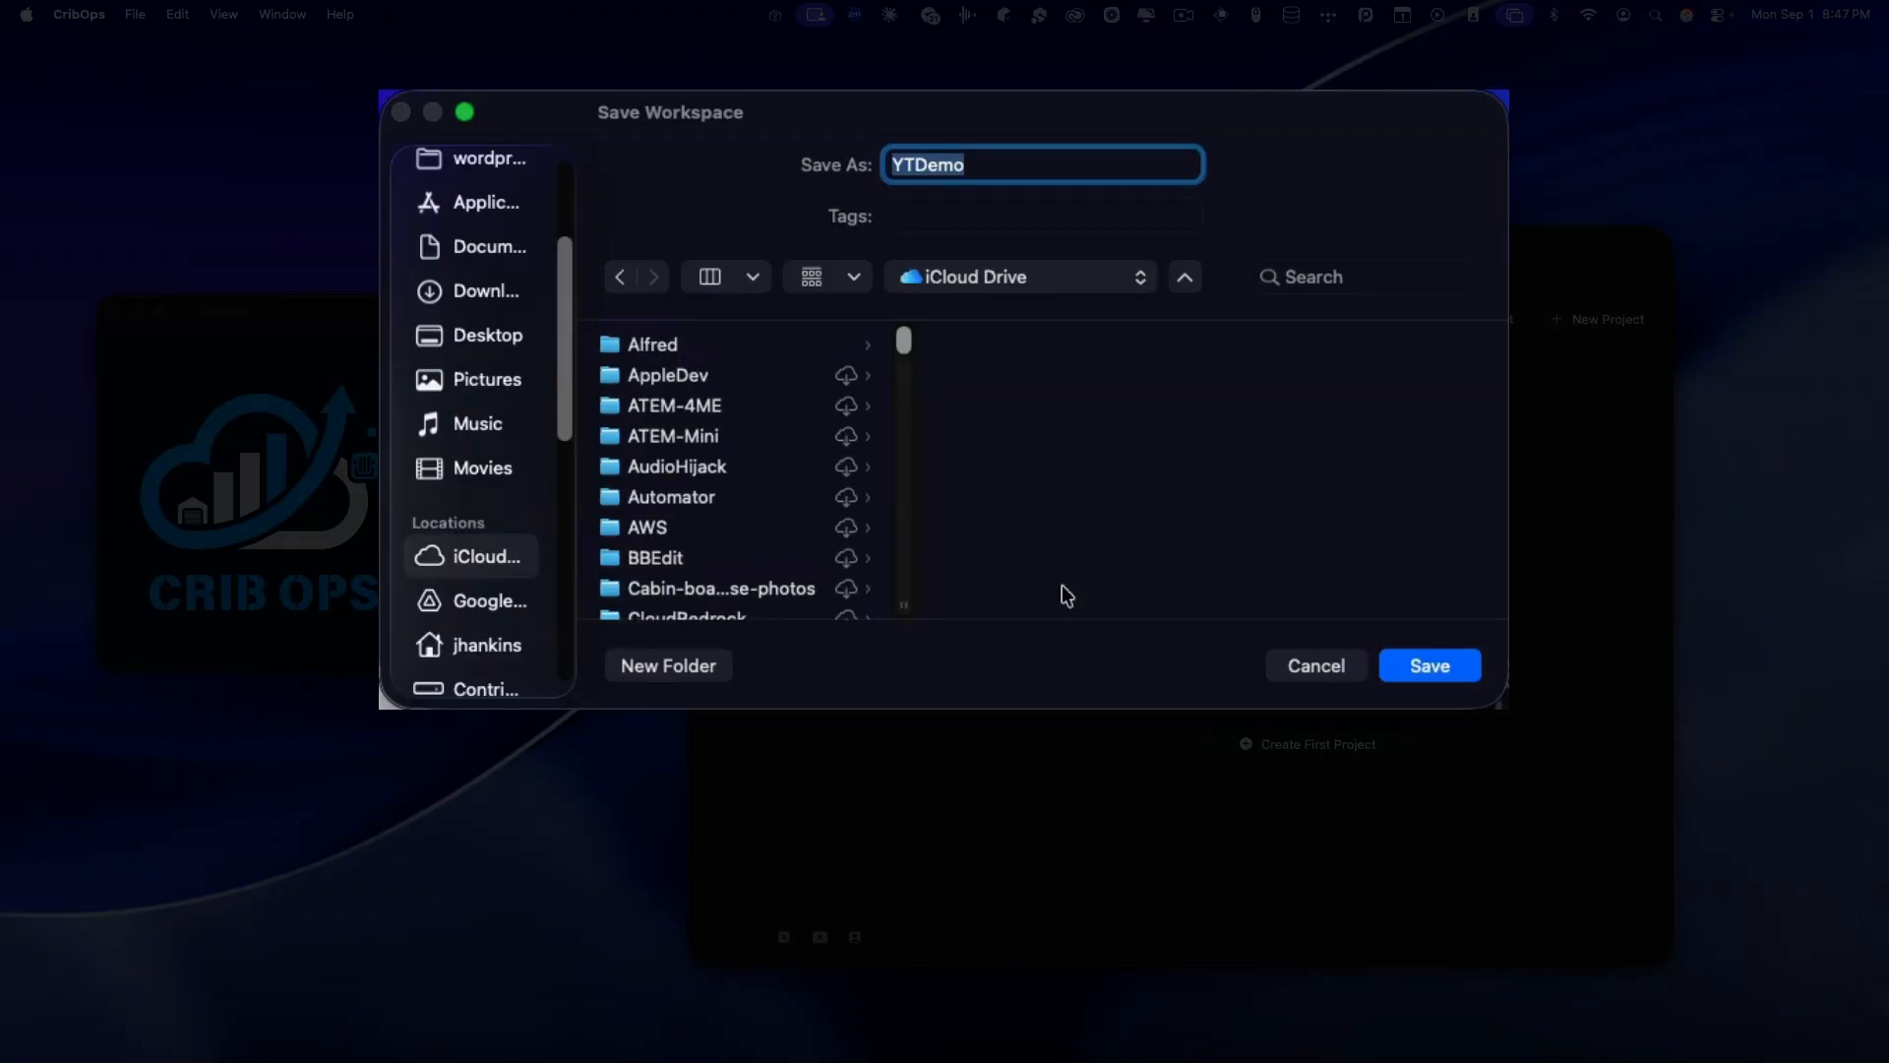
left_click(1306, 665)
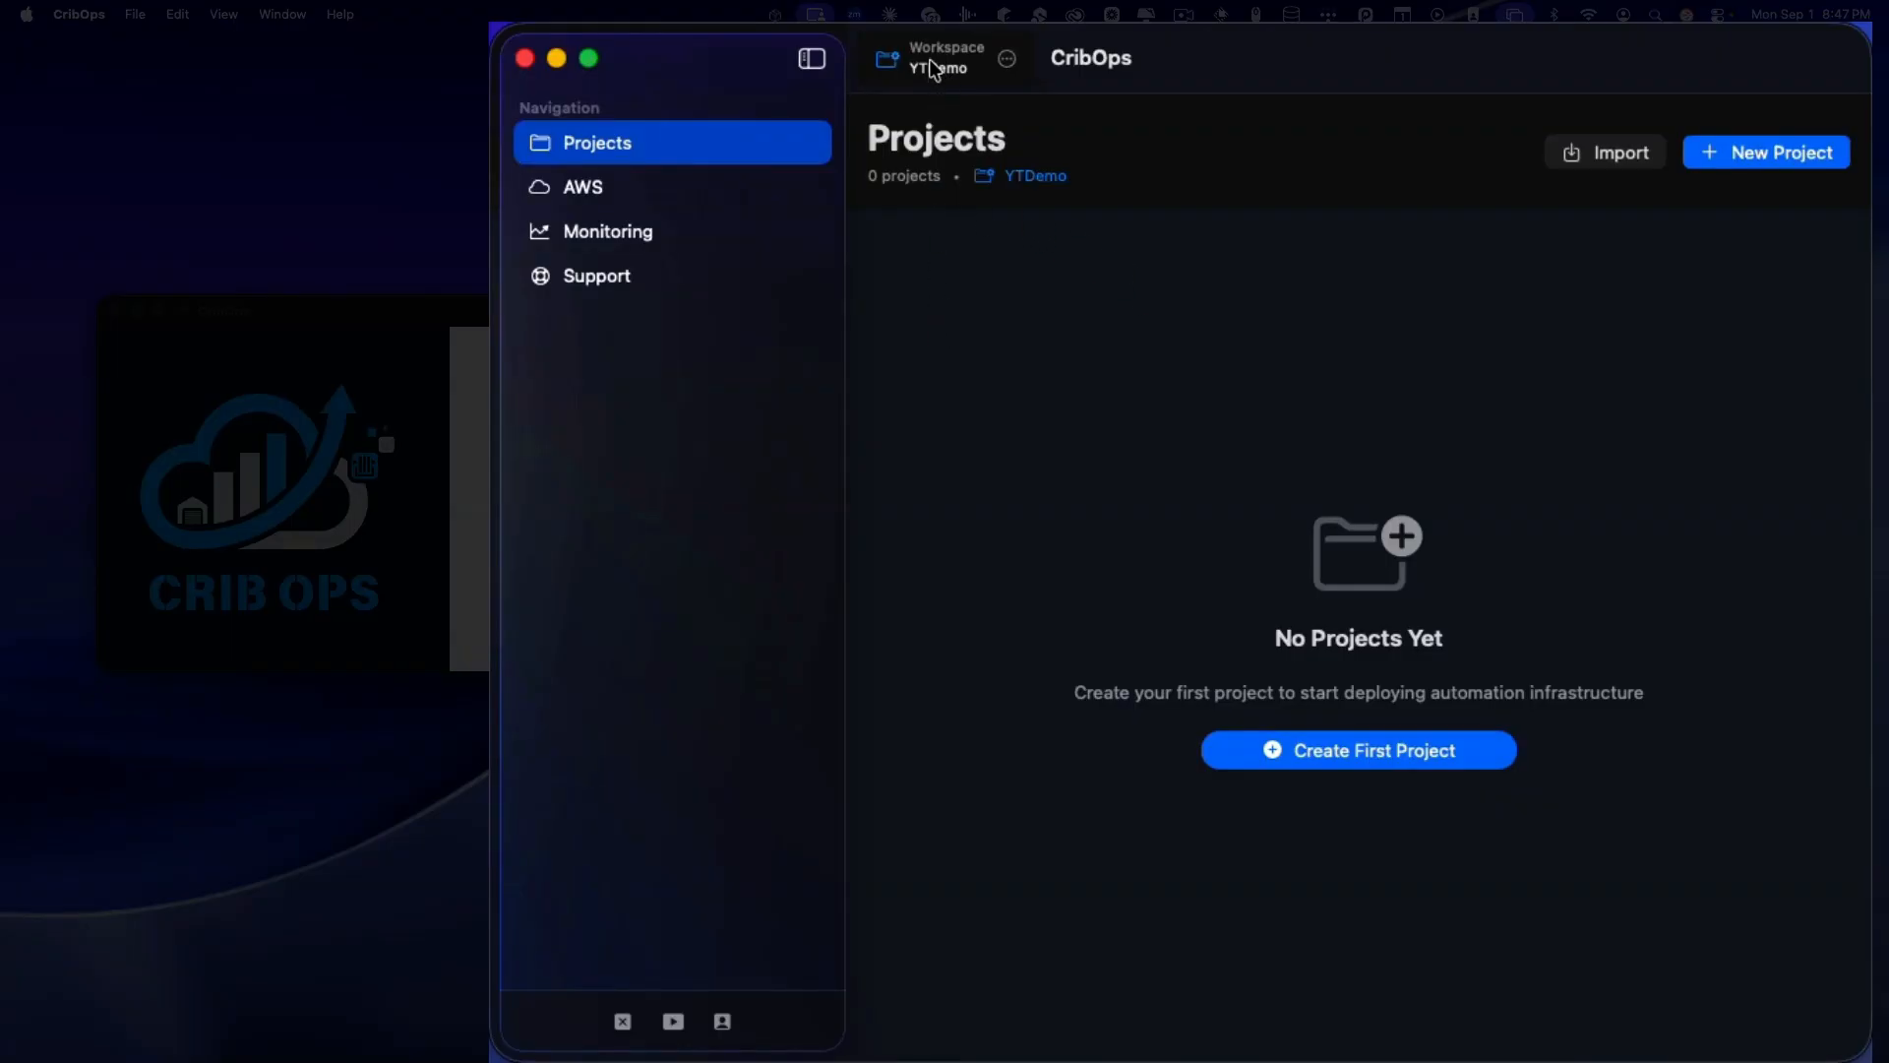
left_click(1771, 158)
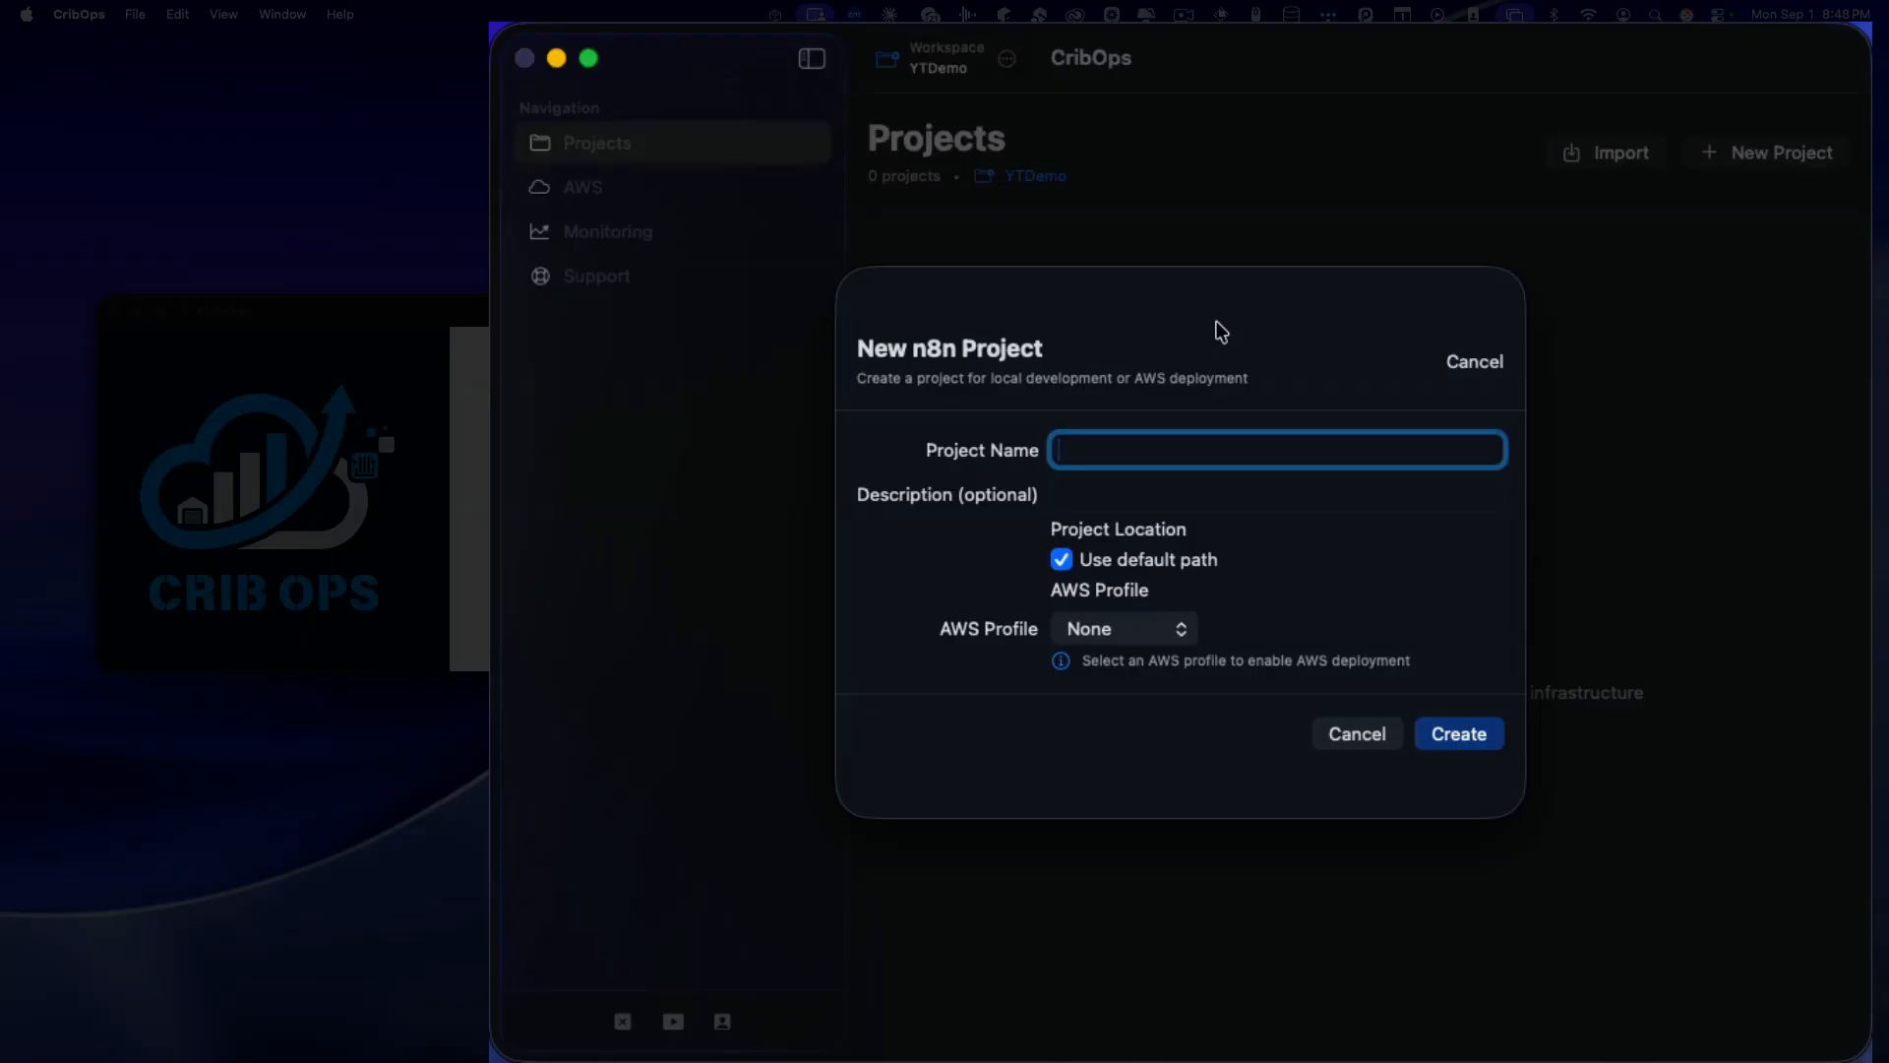
Step: Create the n8n project 'dev' with the cb AWS profile and save the YTDemo workspace
type("dev")
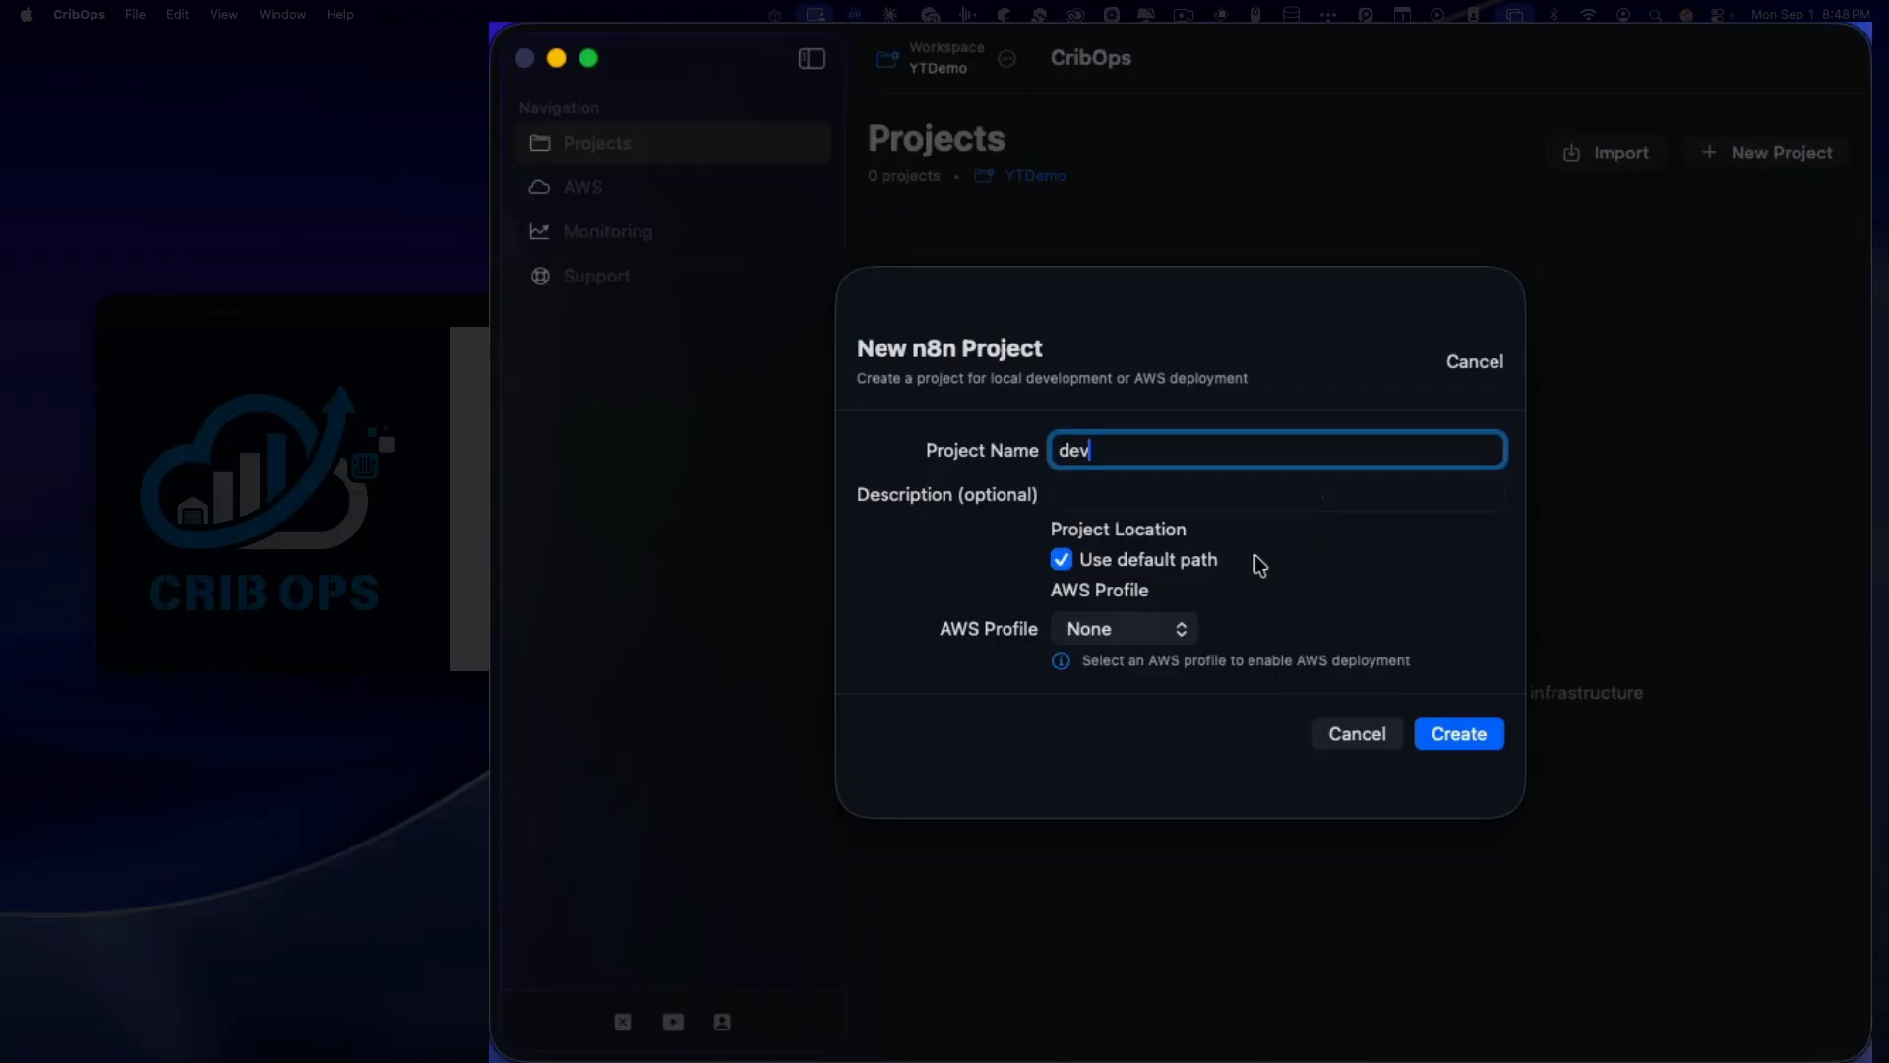
left_click(1146, 630)
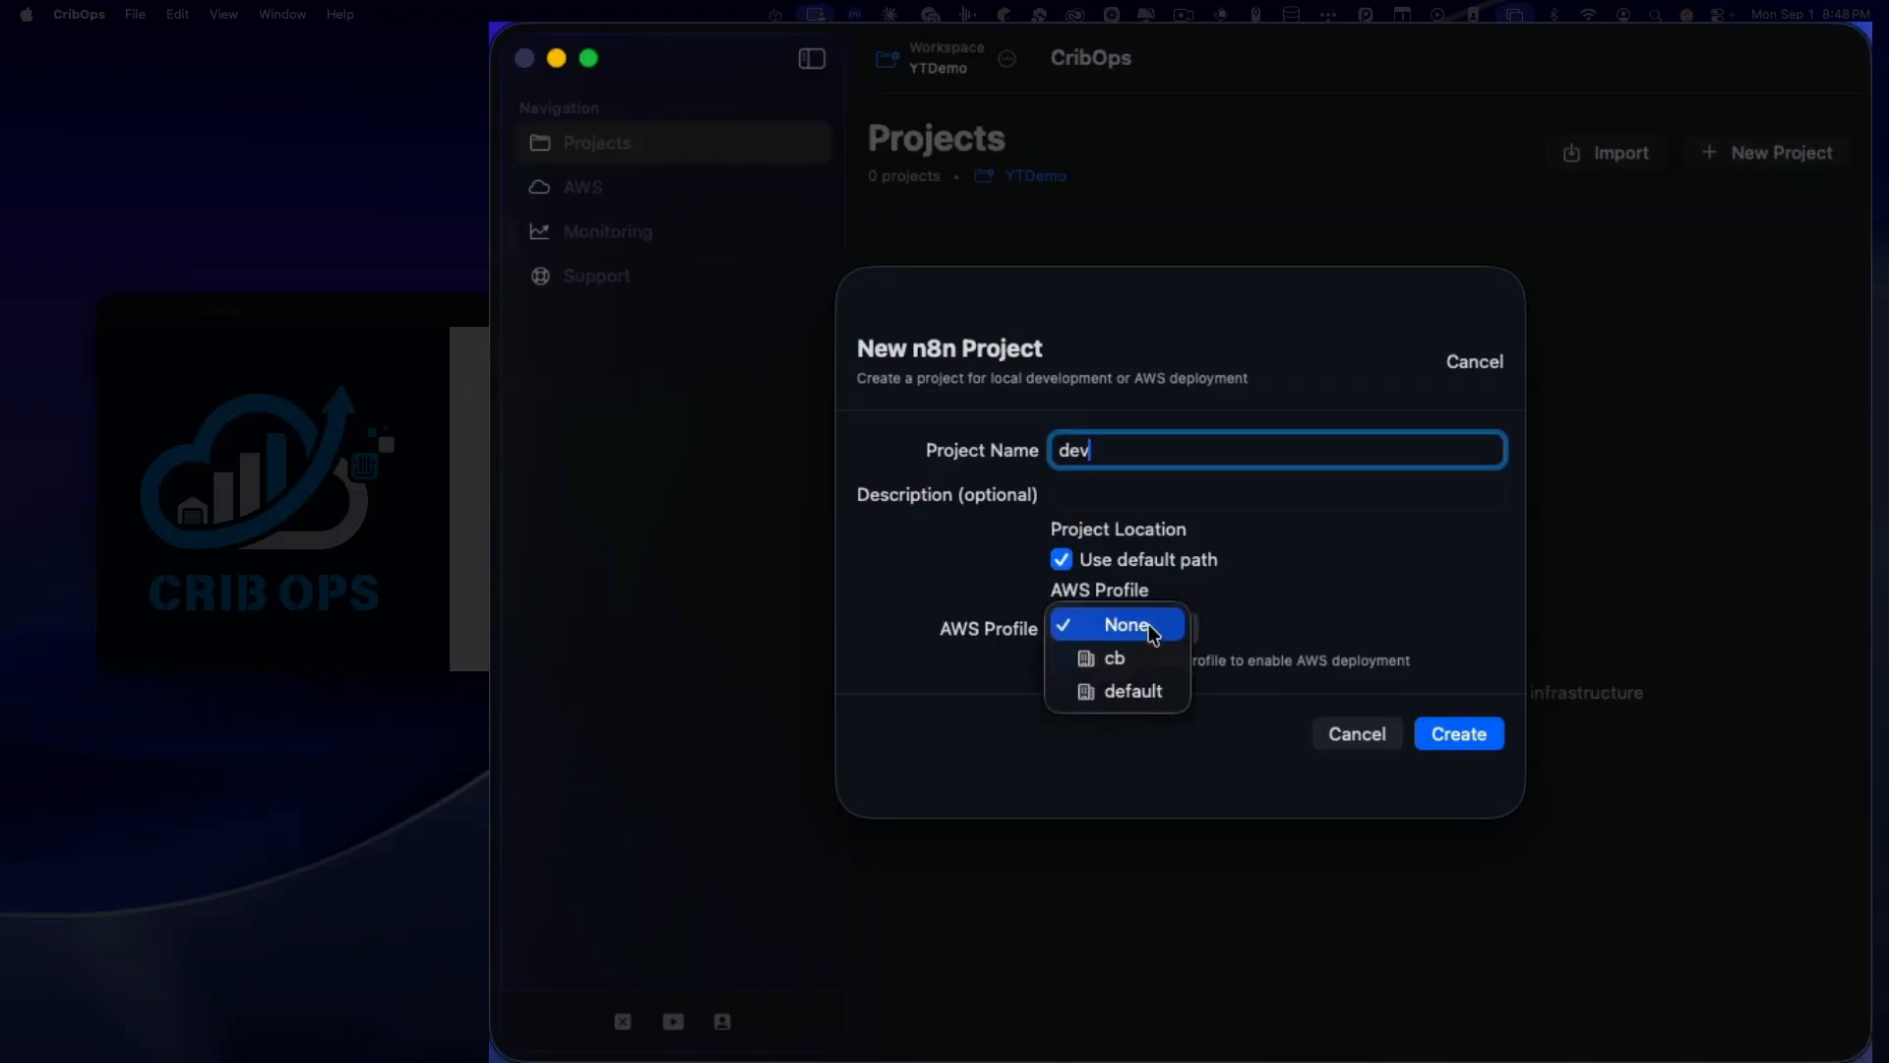
left_click(1129, 665)
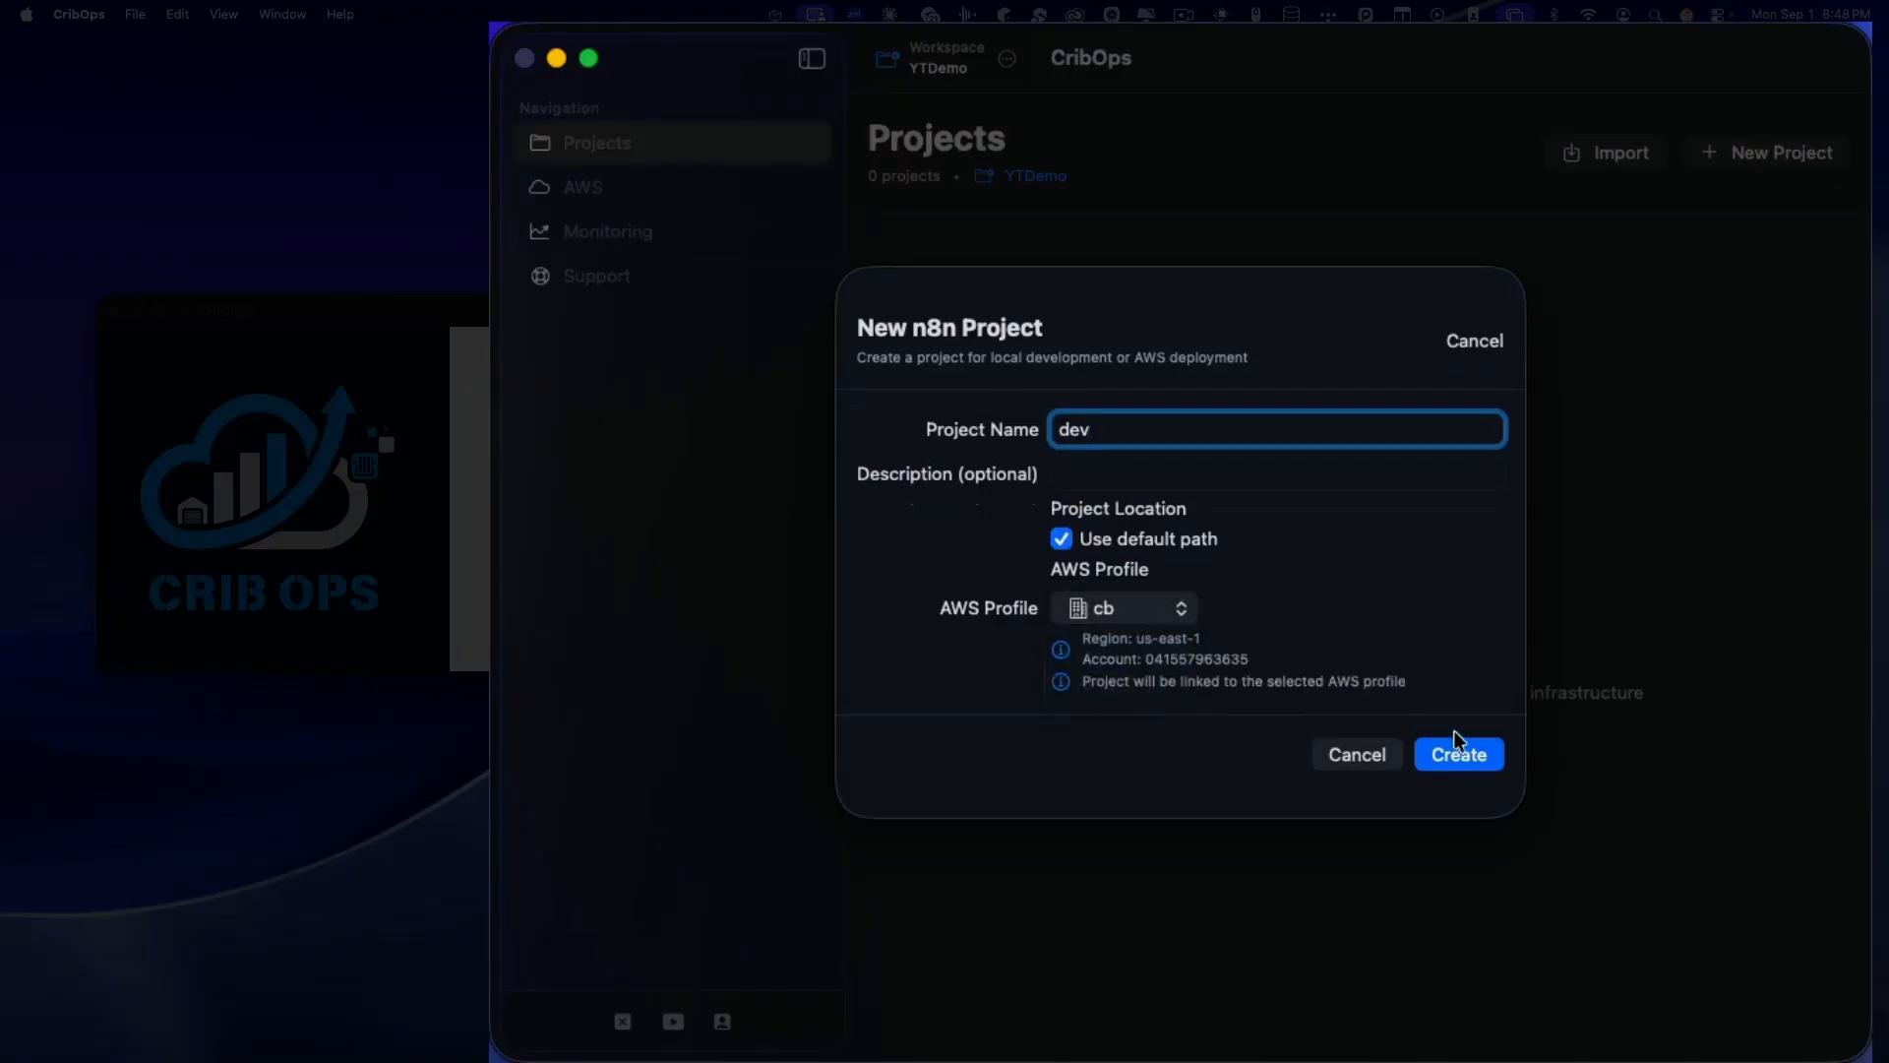
left_click(1446, 754)
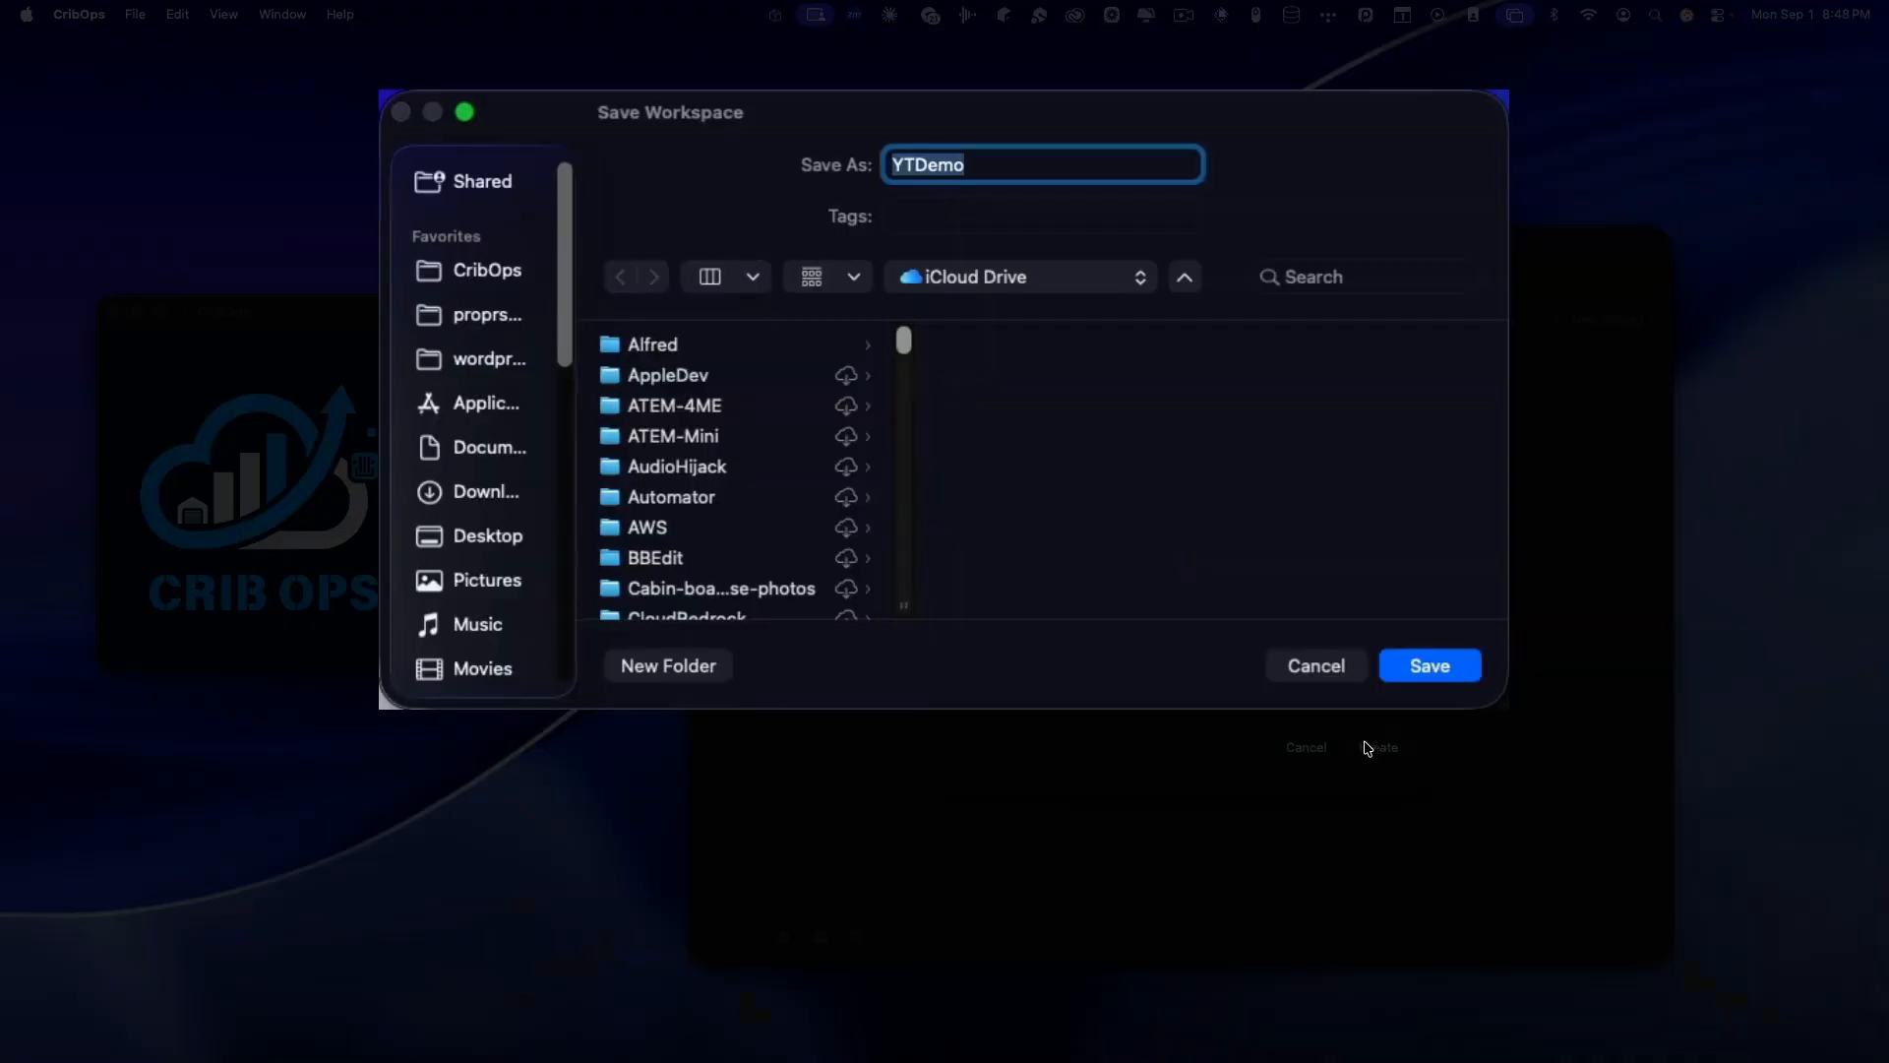
left_click(1438, 666)
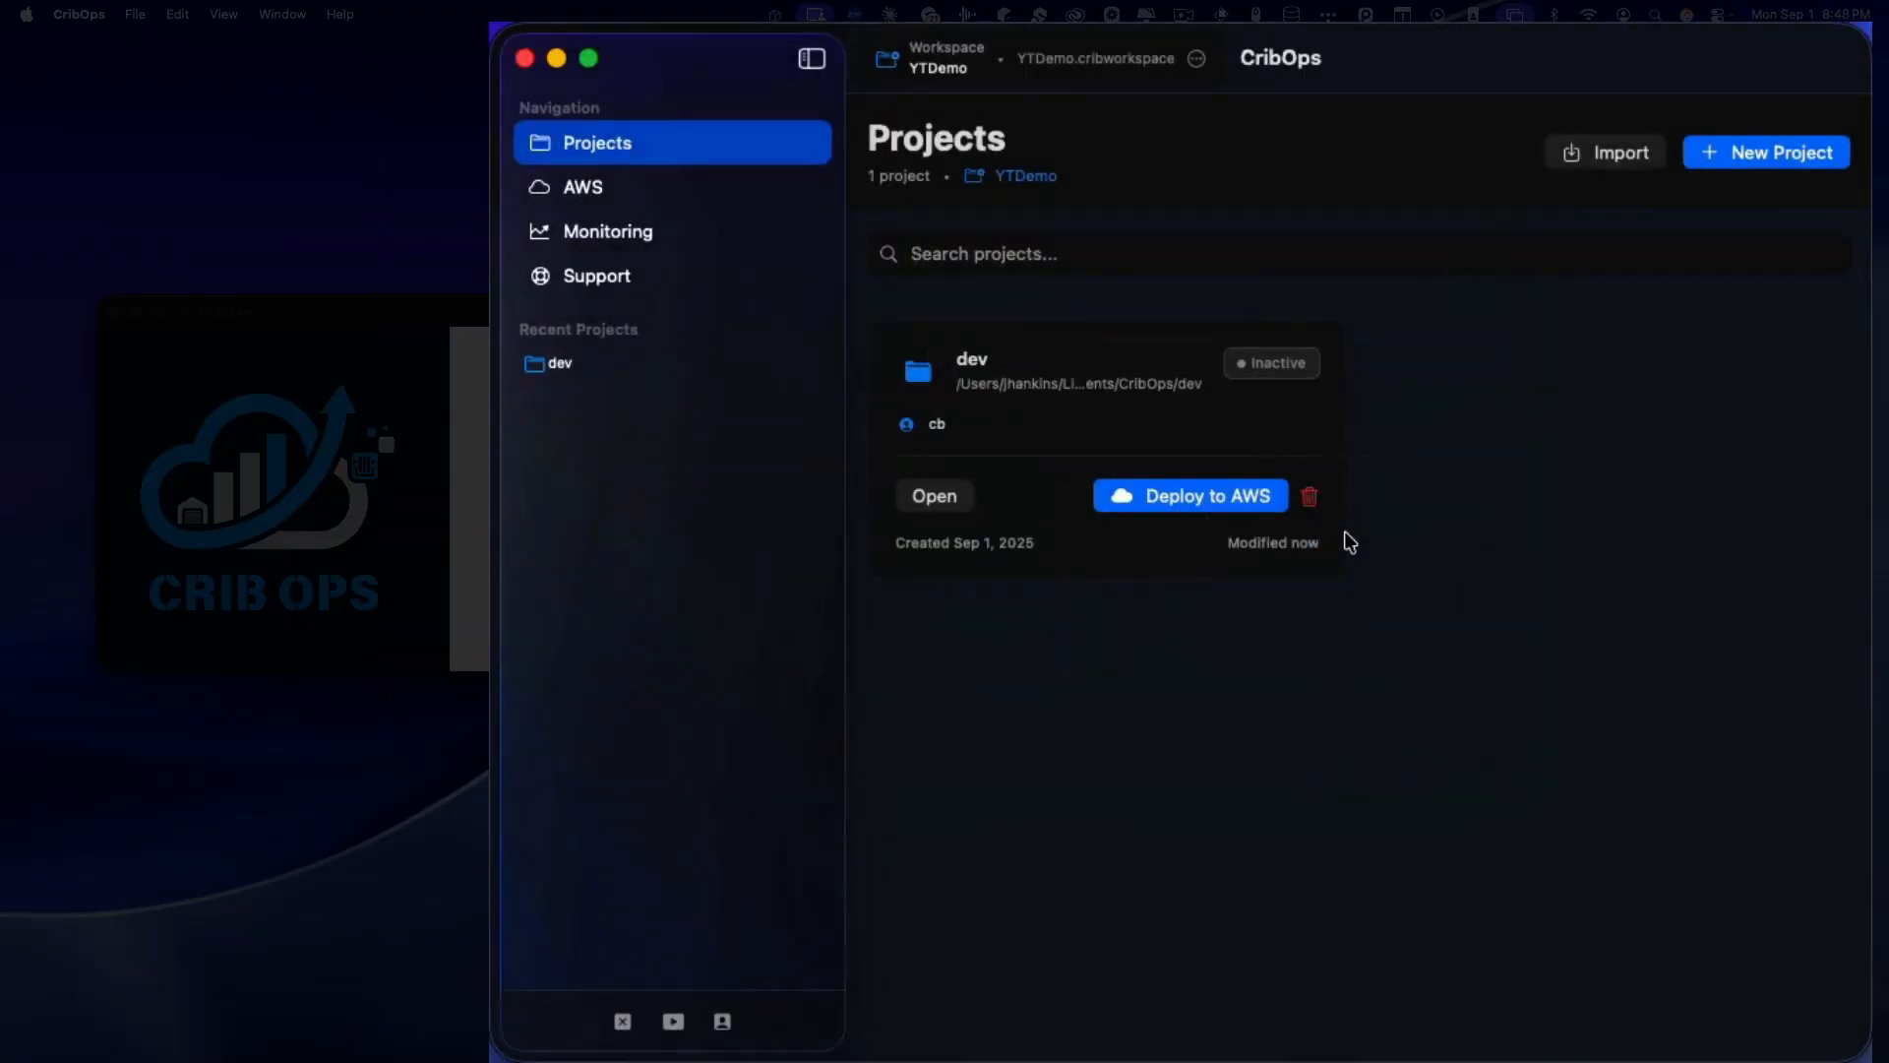
left_click_drag(1453, 73, 1329, 72)
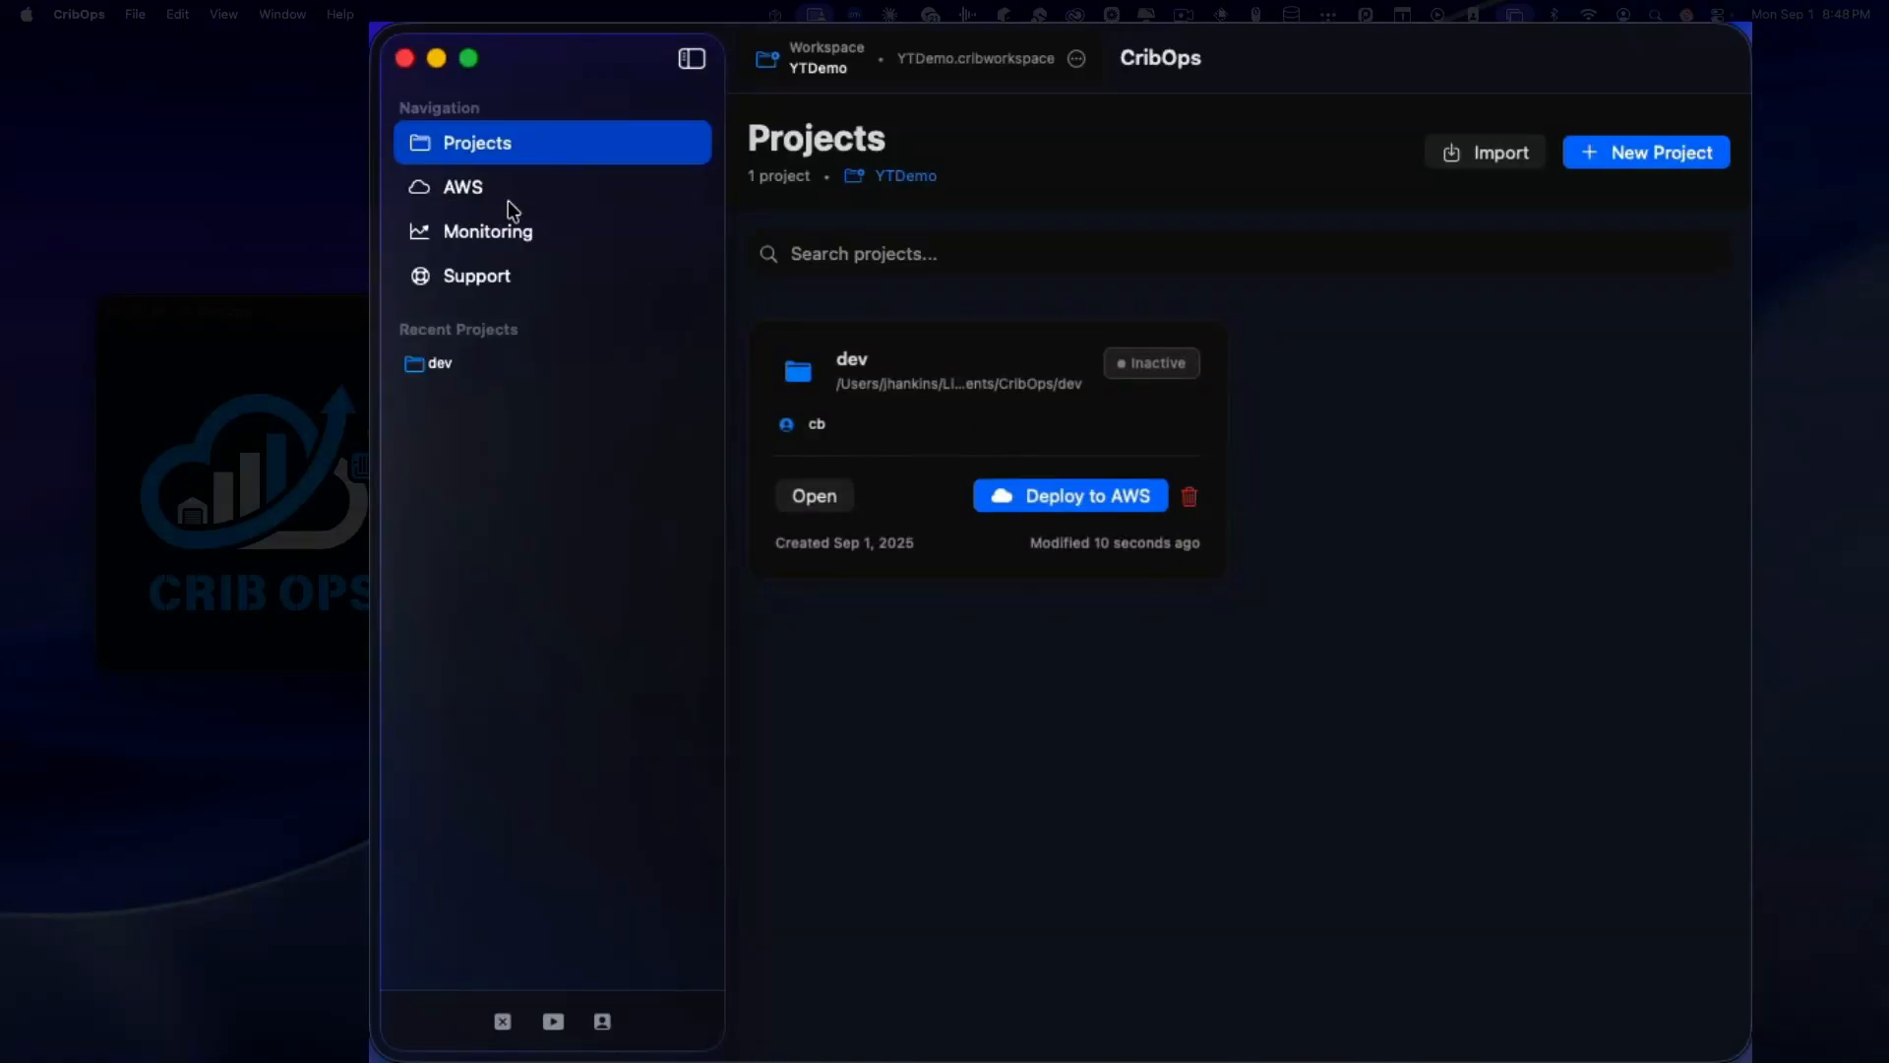
Step: Start the dev project's AWS deployment, keeping stack cribops-dev, with domain ytdemo1.cribops.com
left_click(1055, 500)
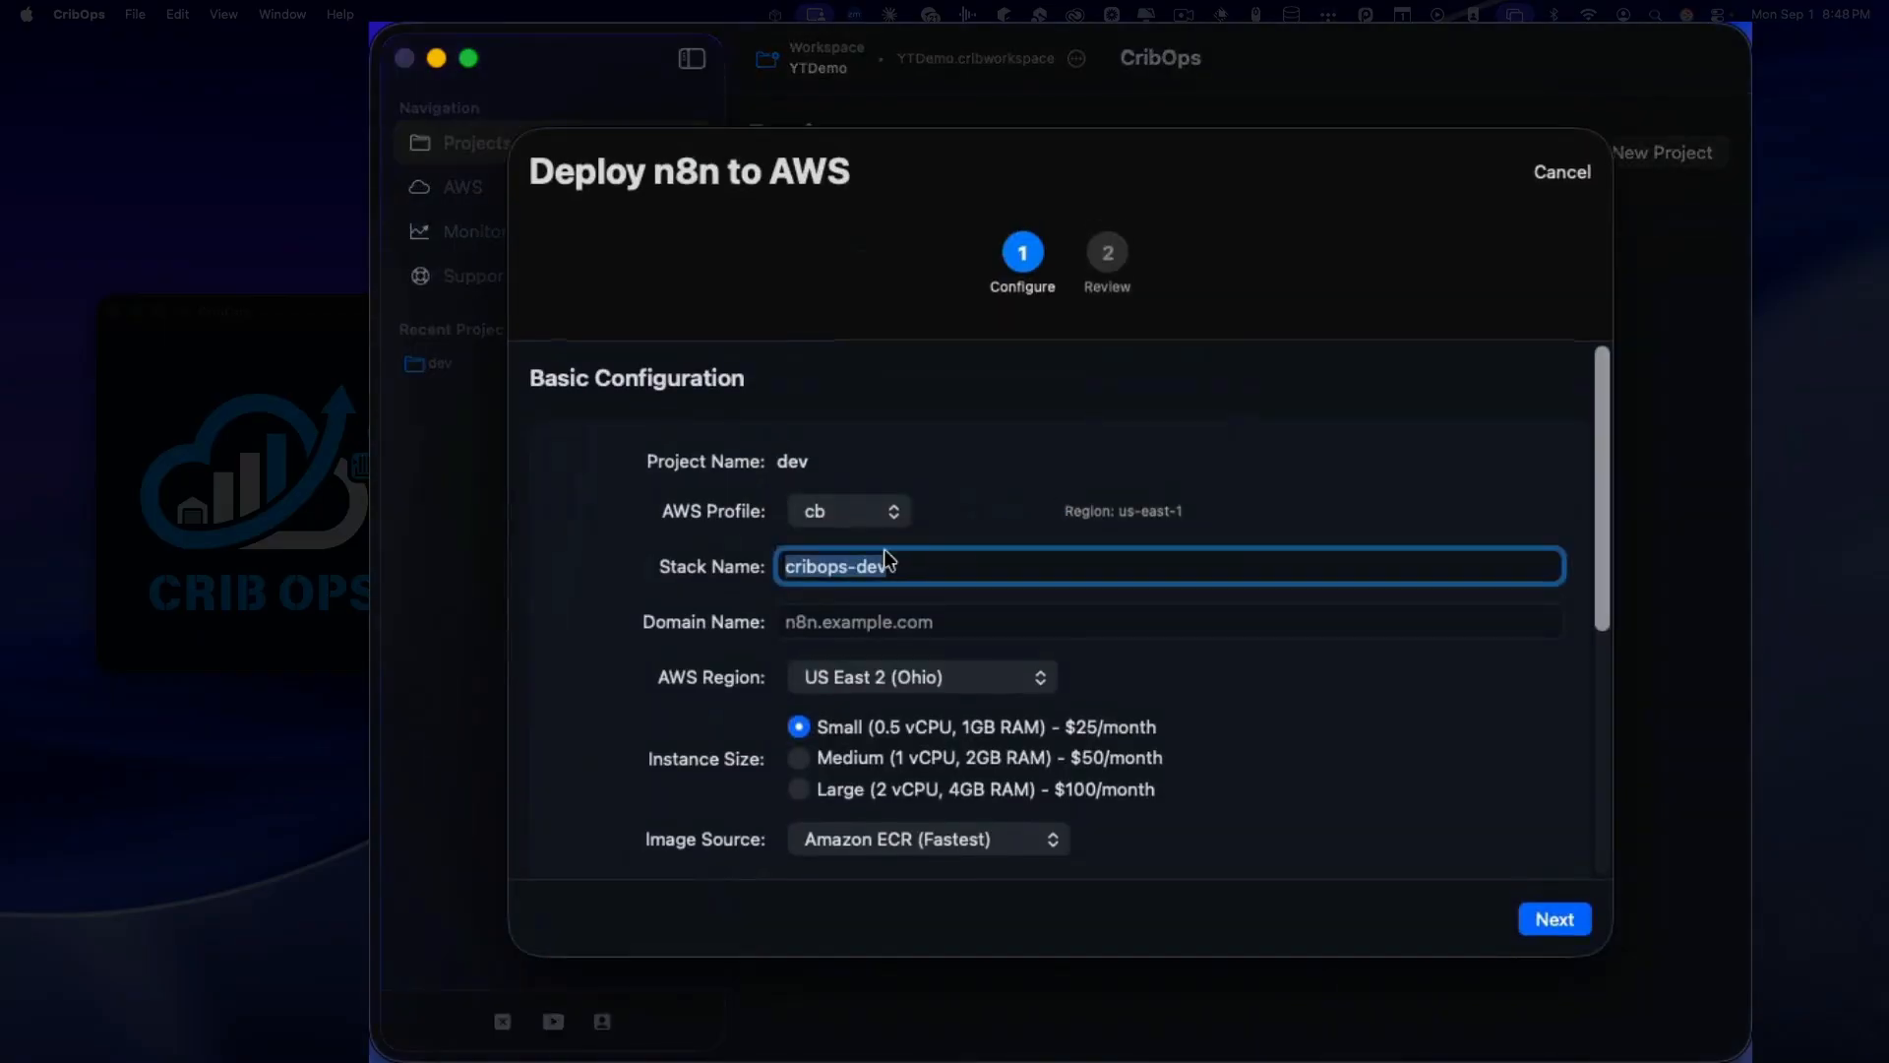
left_click(952, 569)
left_click(840, 624)
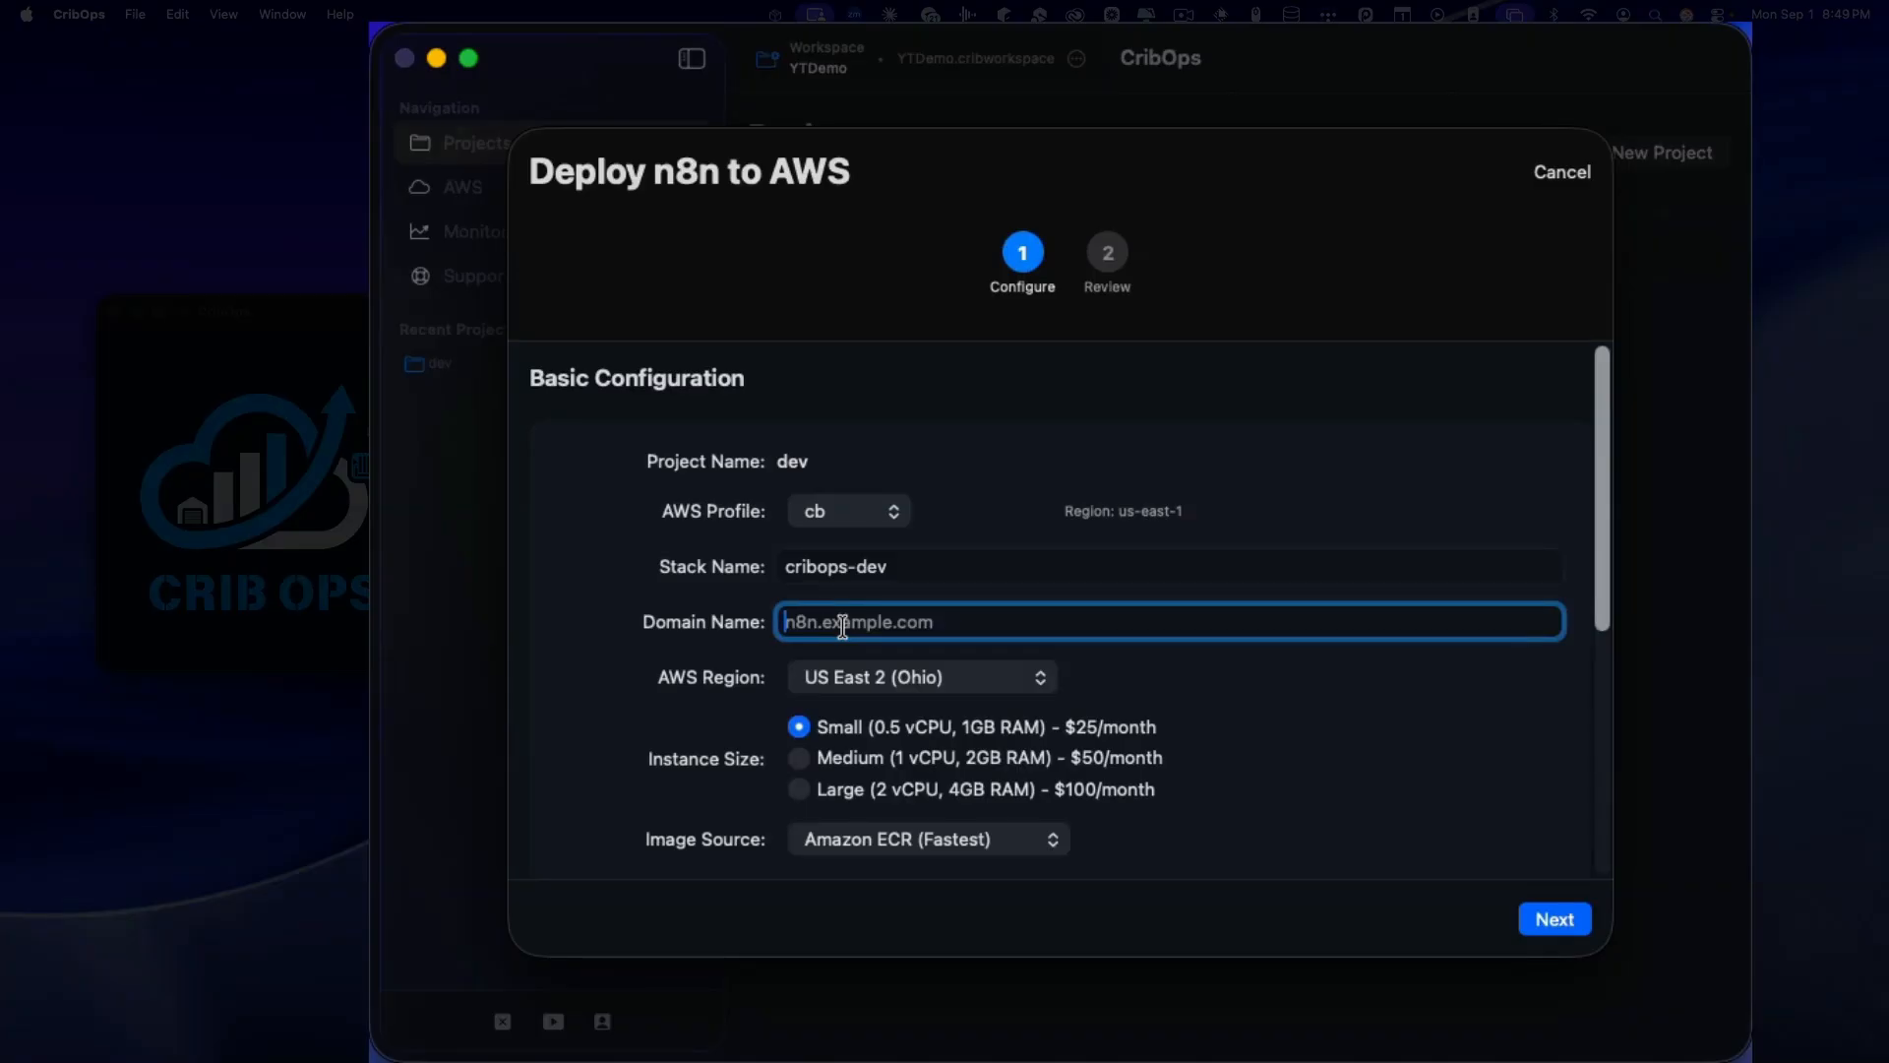
type("t")
key("BackSpace")
type("yt")
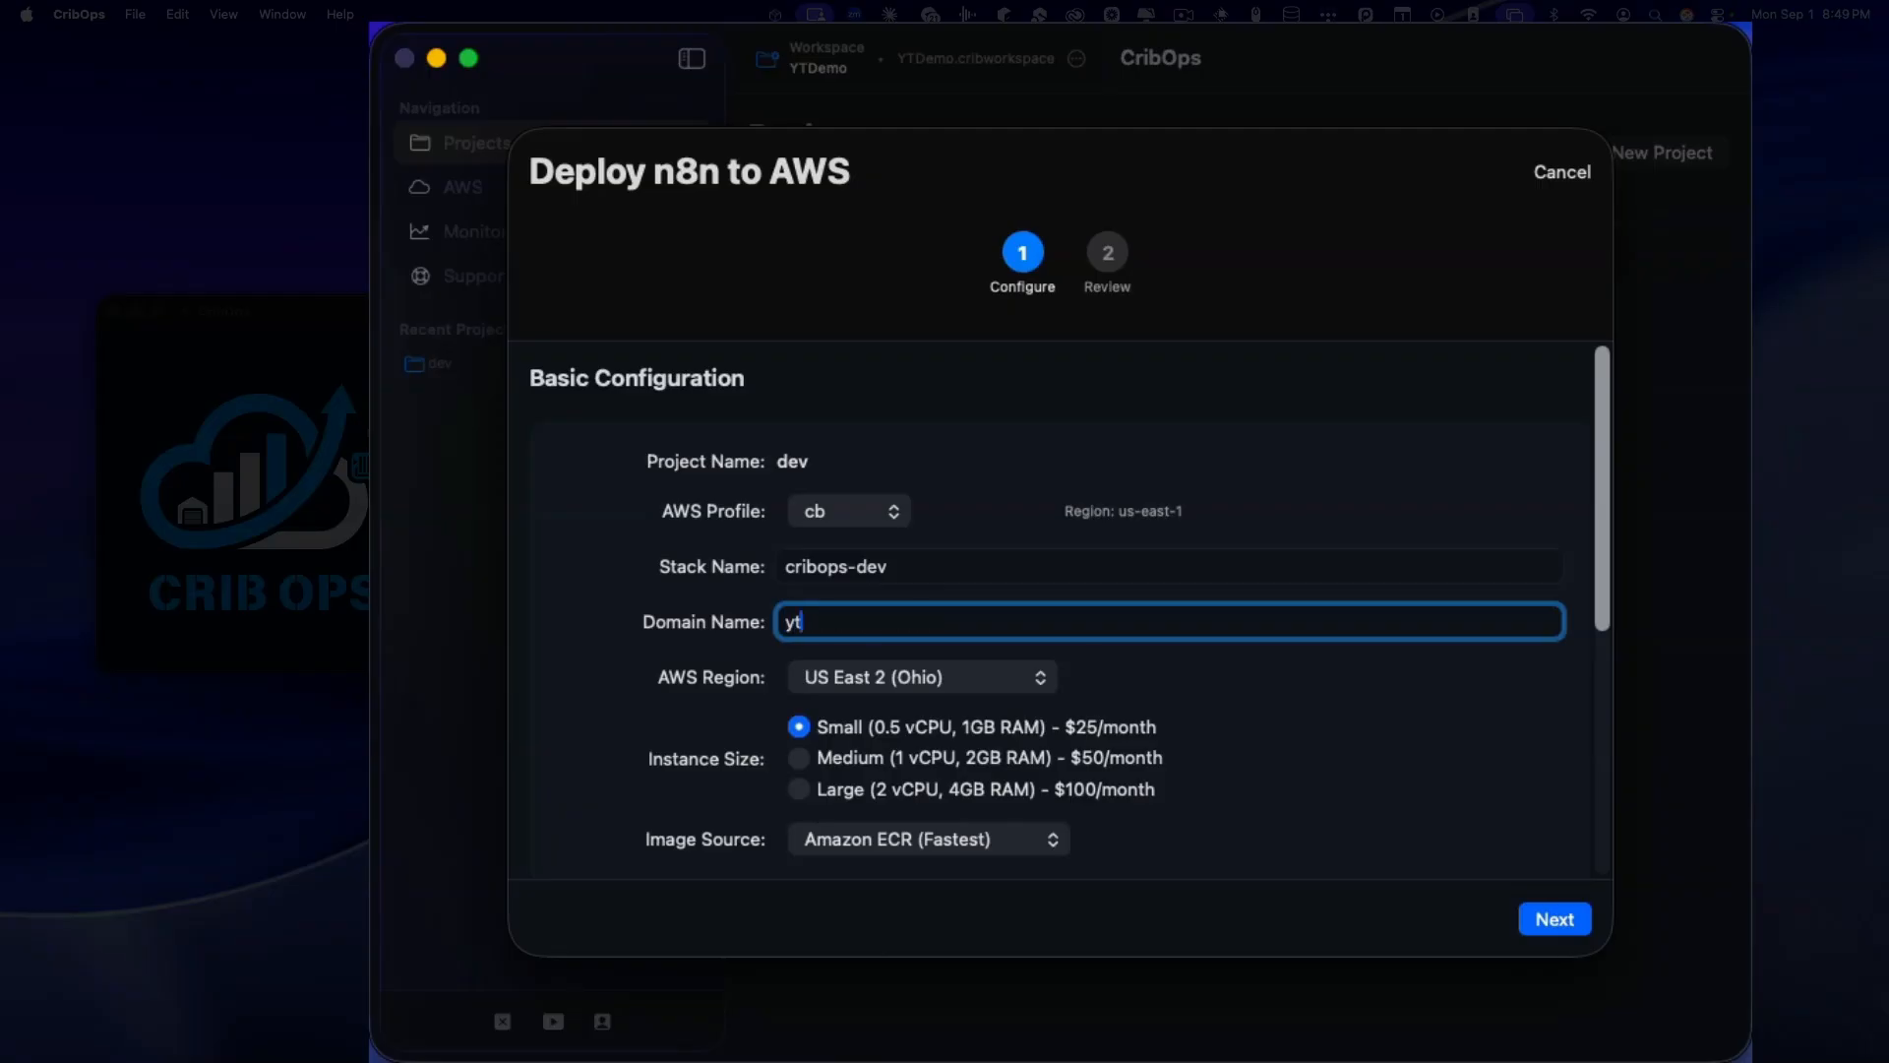
type("demo1.cribops.com")
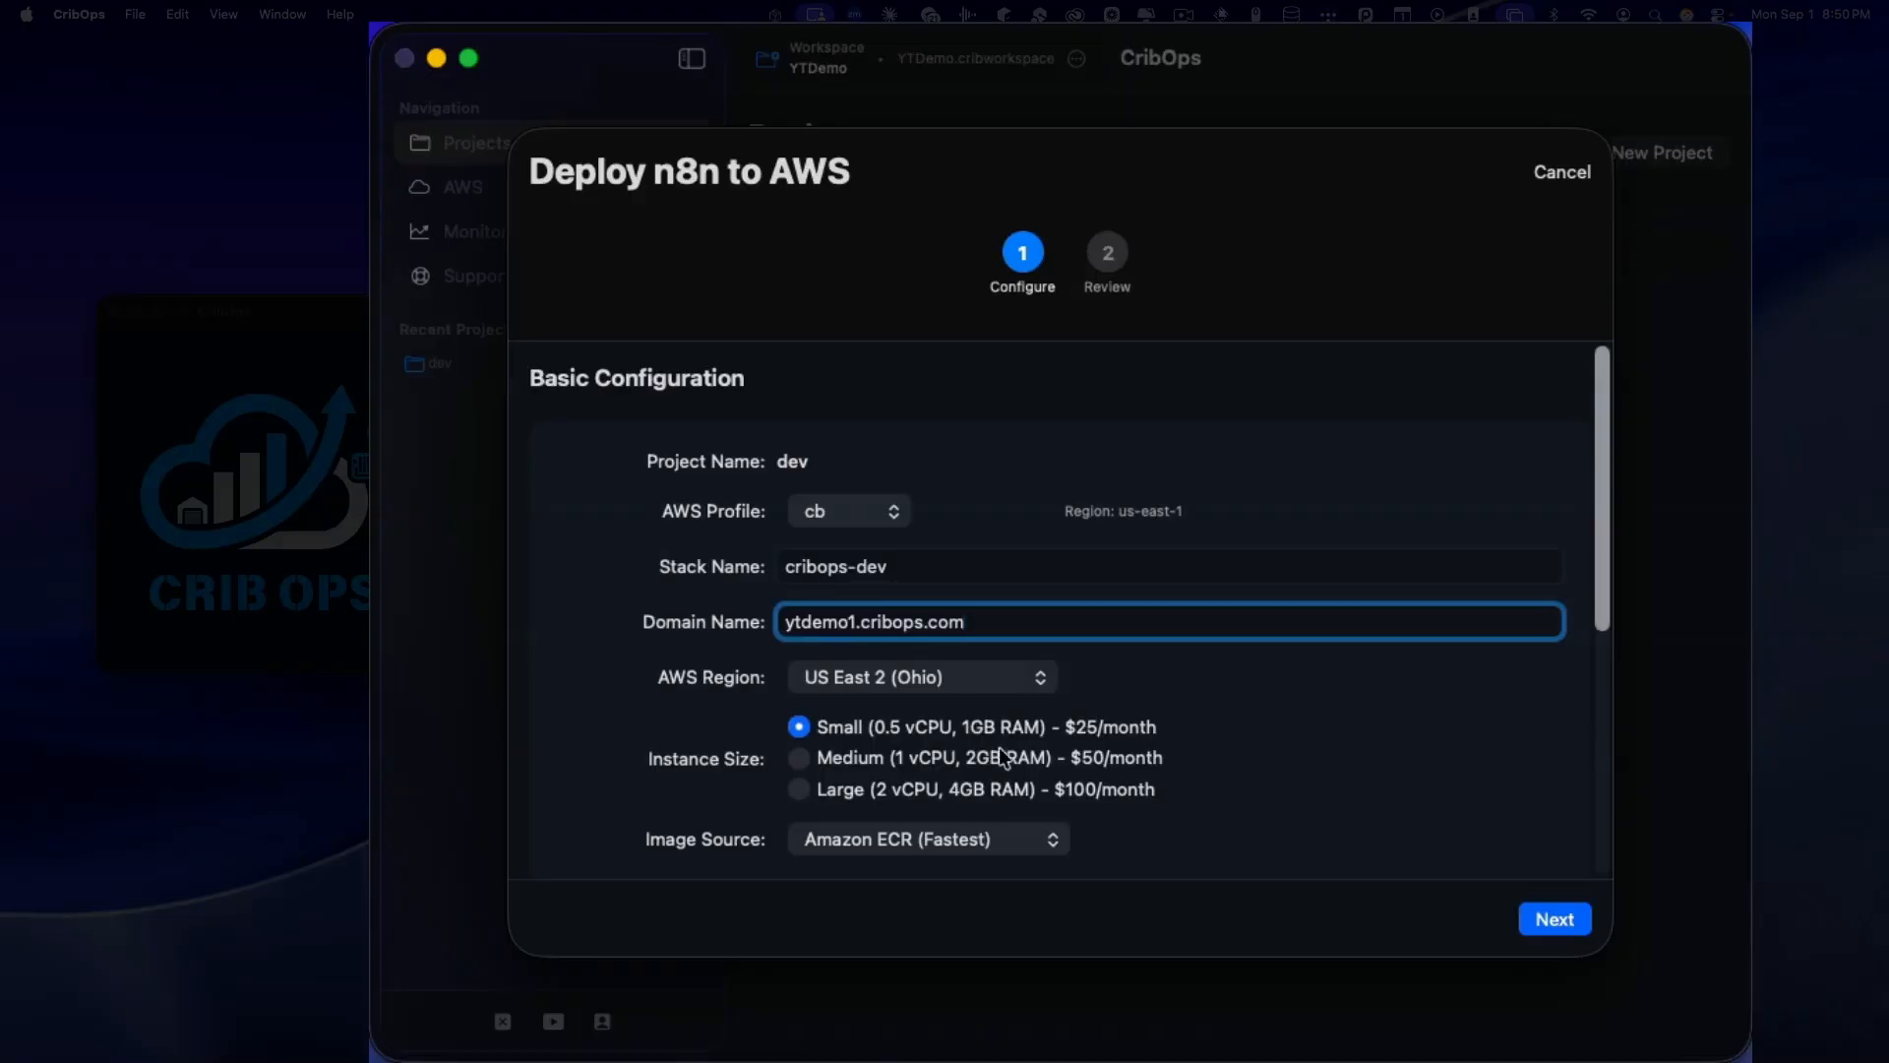
Step: Choose US East 1 (N. Virginia) as the AWS region and scroll down to Advanced Options
left_click(998, 679)
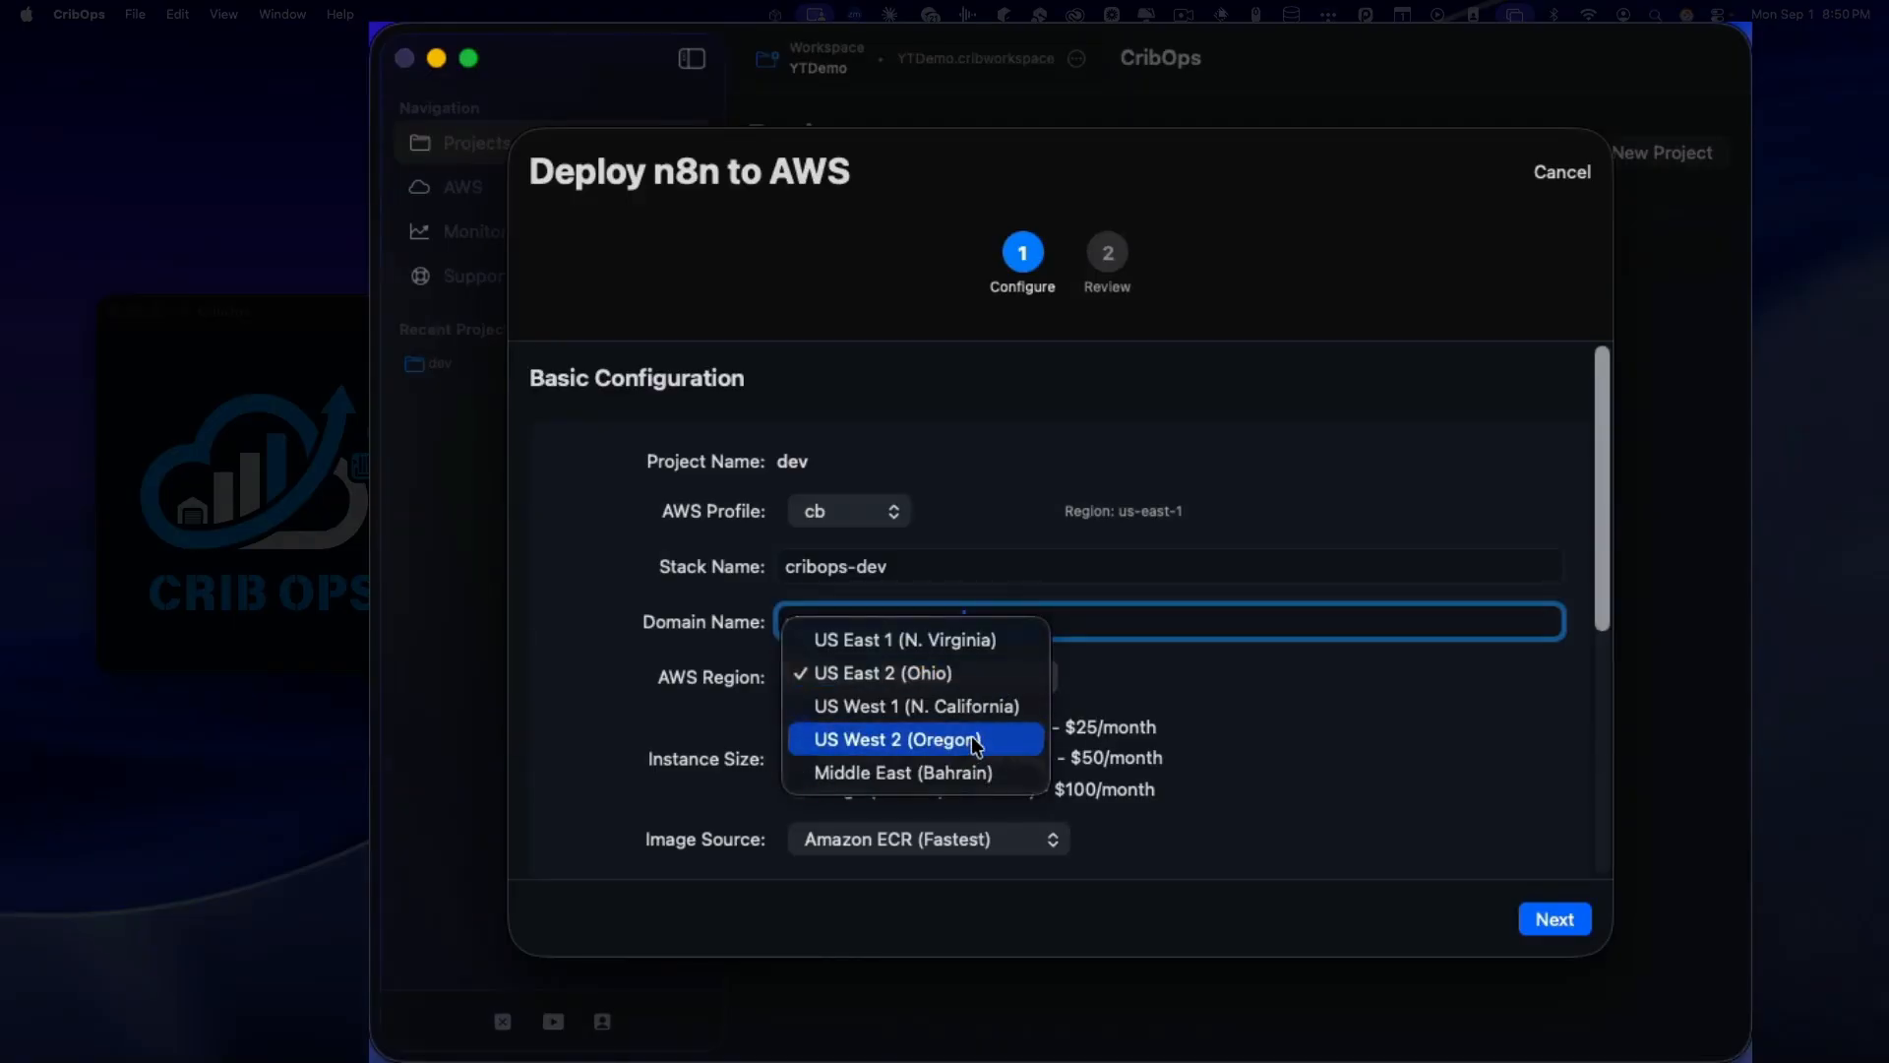
left_click(964, 637)
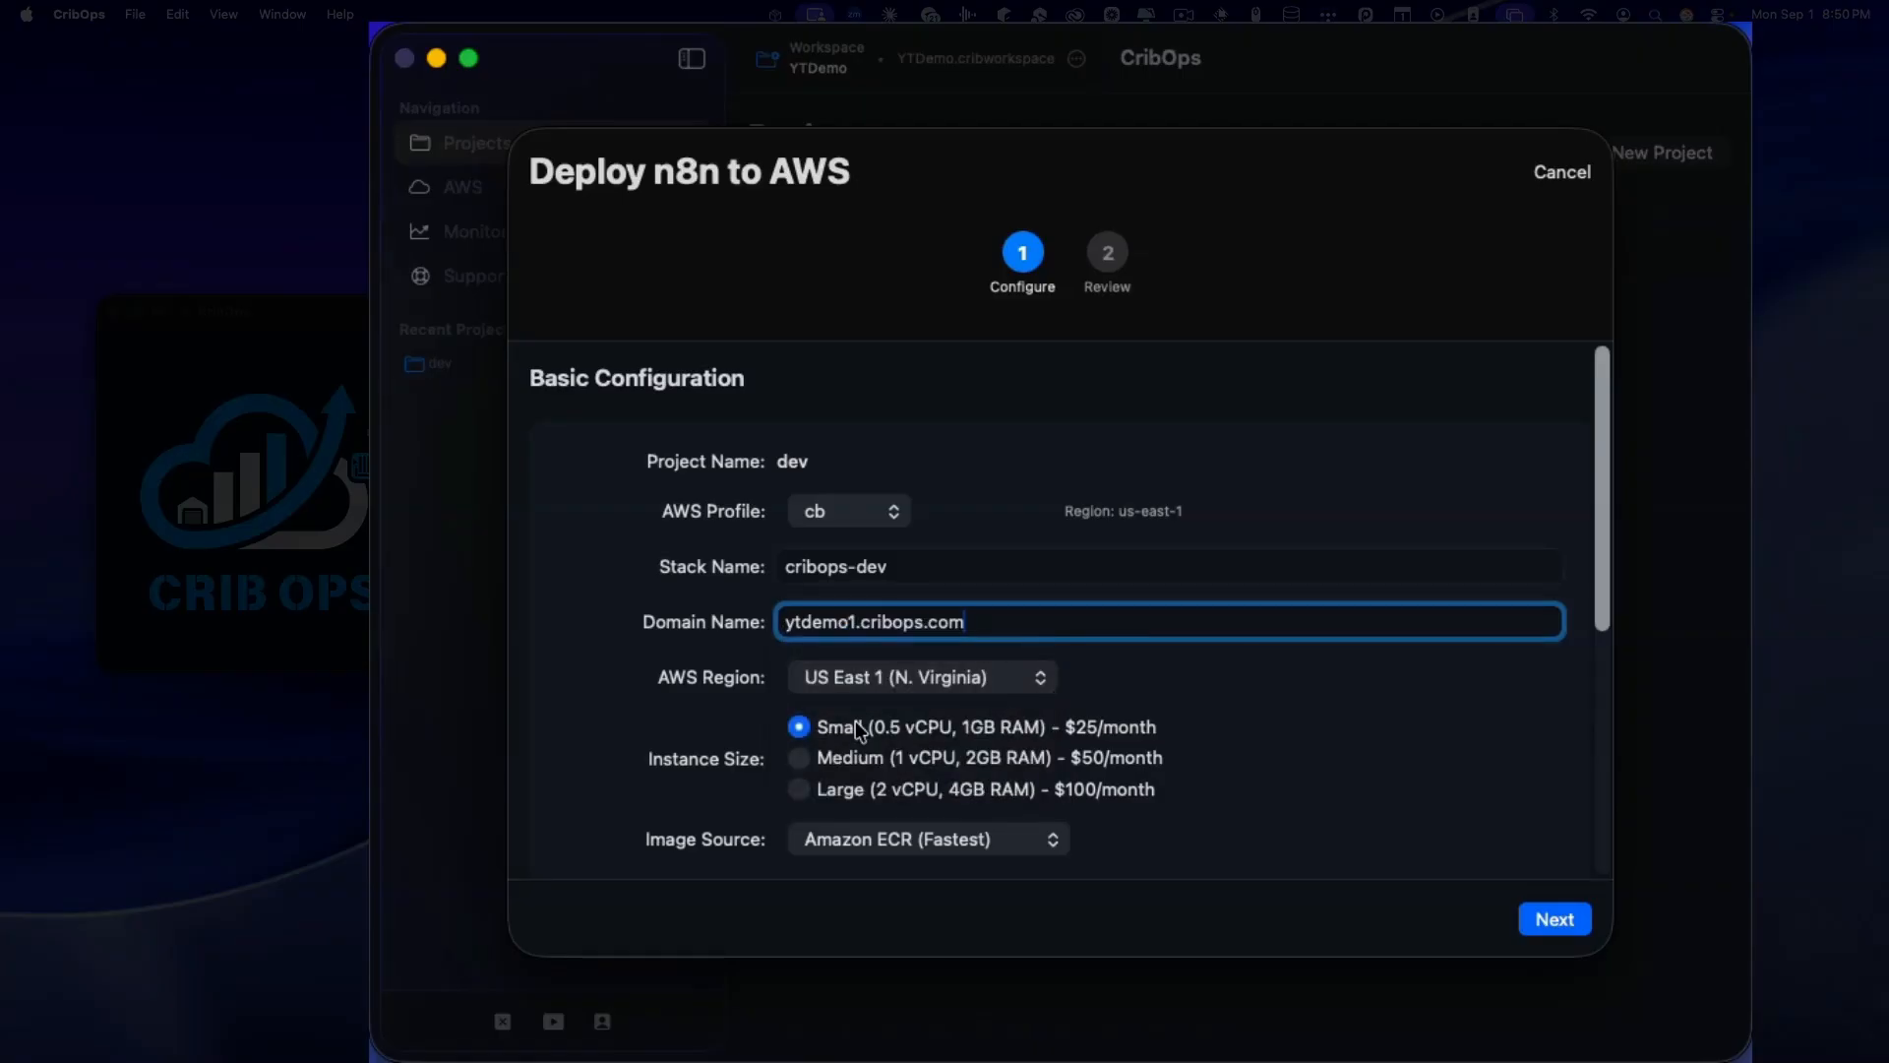
scroll(866, 718, "down", 1)
scroll(882, 669, "down", 1)
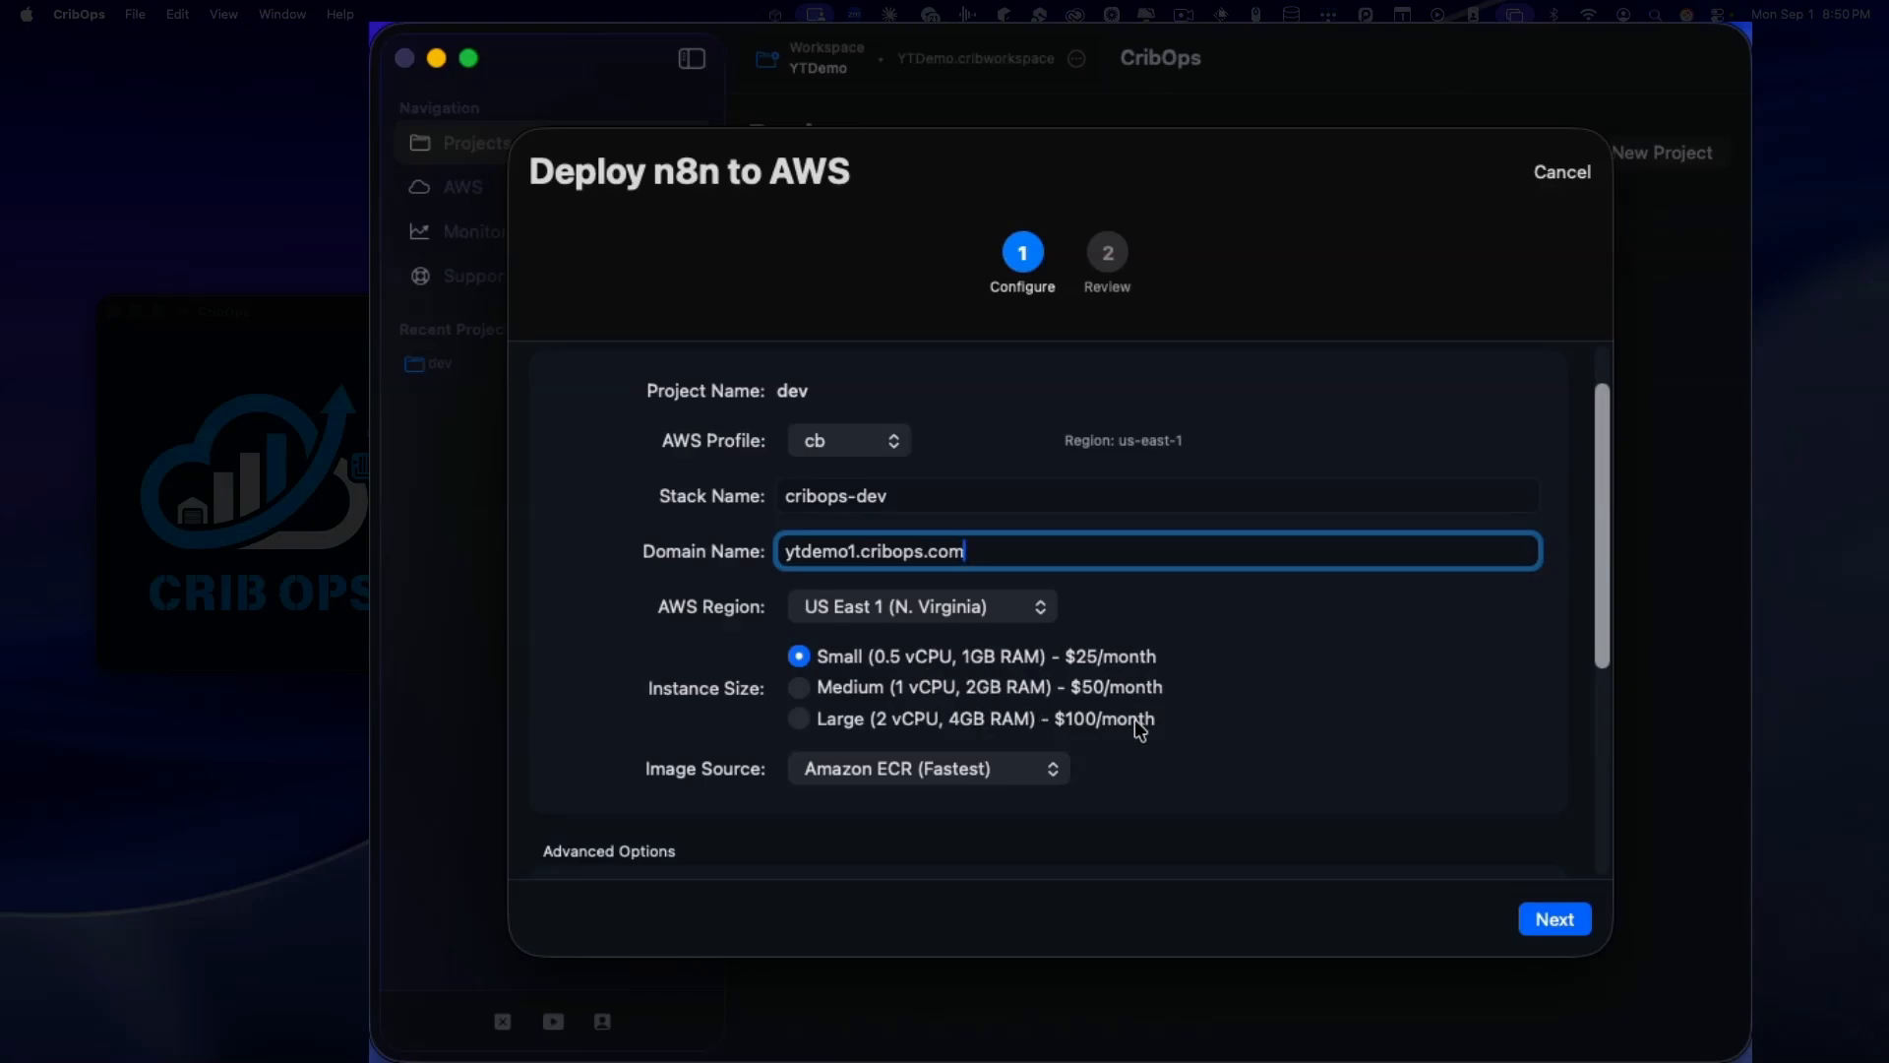
scroll(1018, 714, "down", 1)
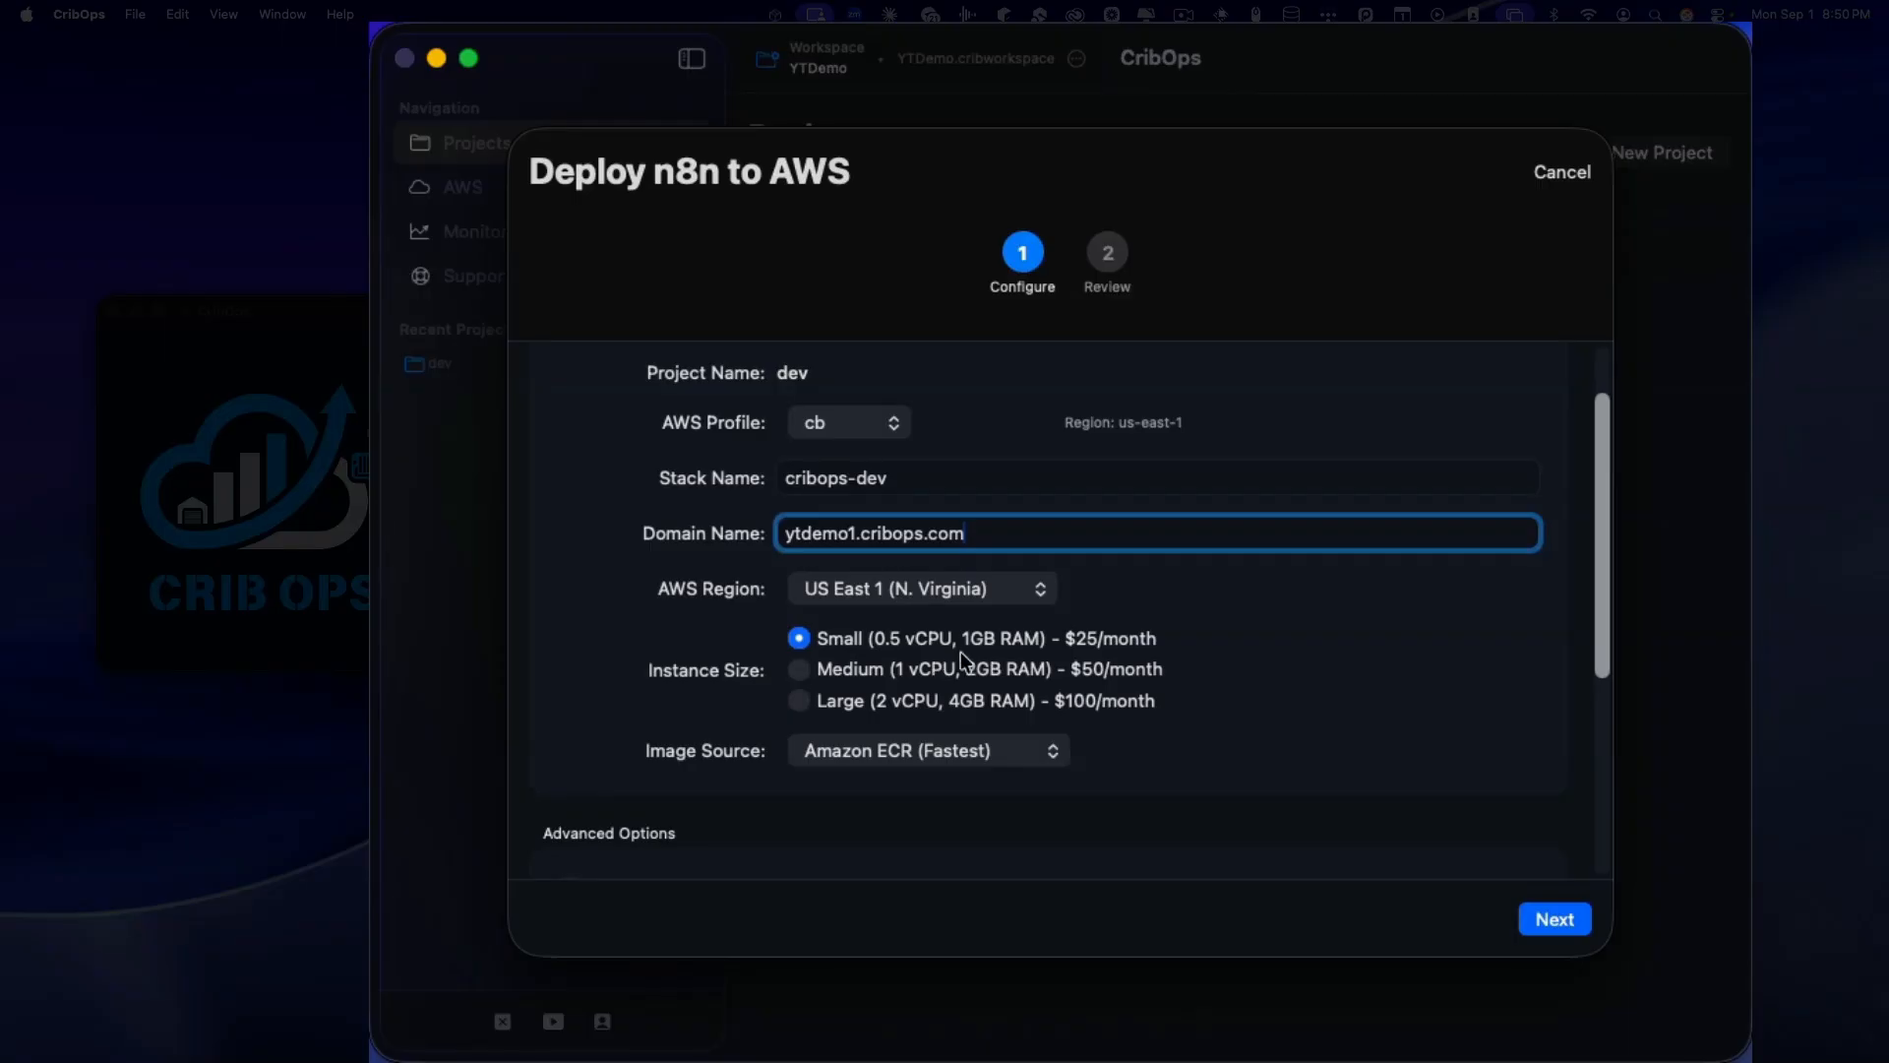
scroll(965, 658, "down", 1)
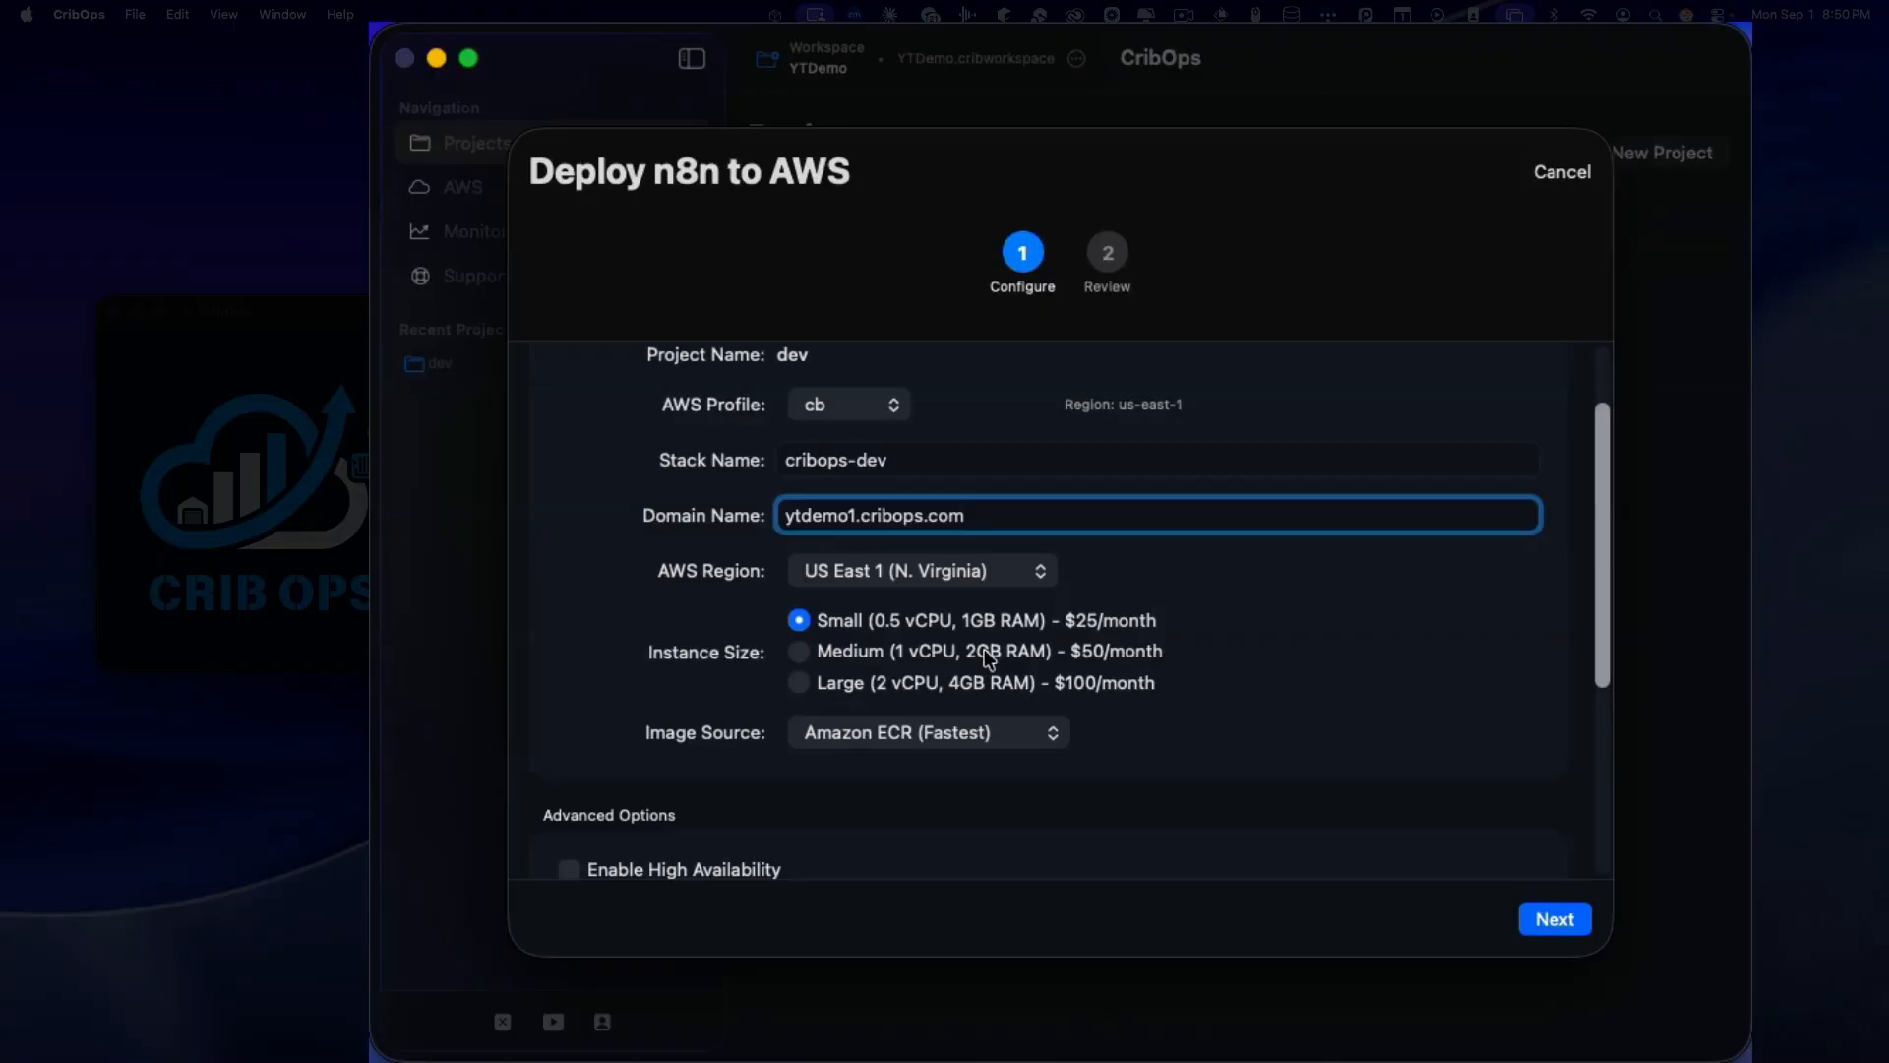
scroll(973, 645, "down", 1)
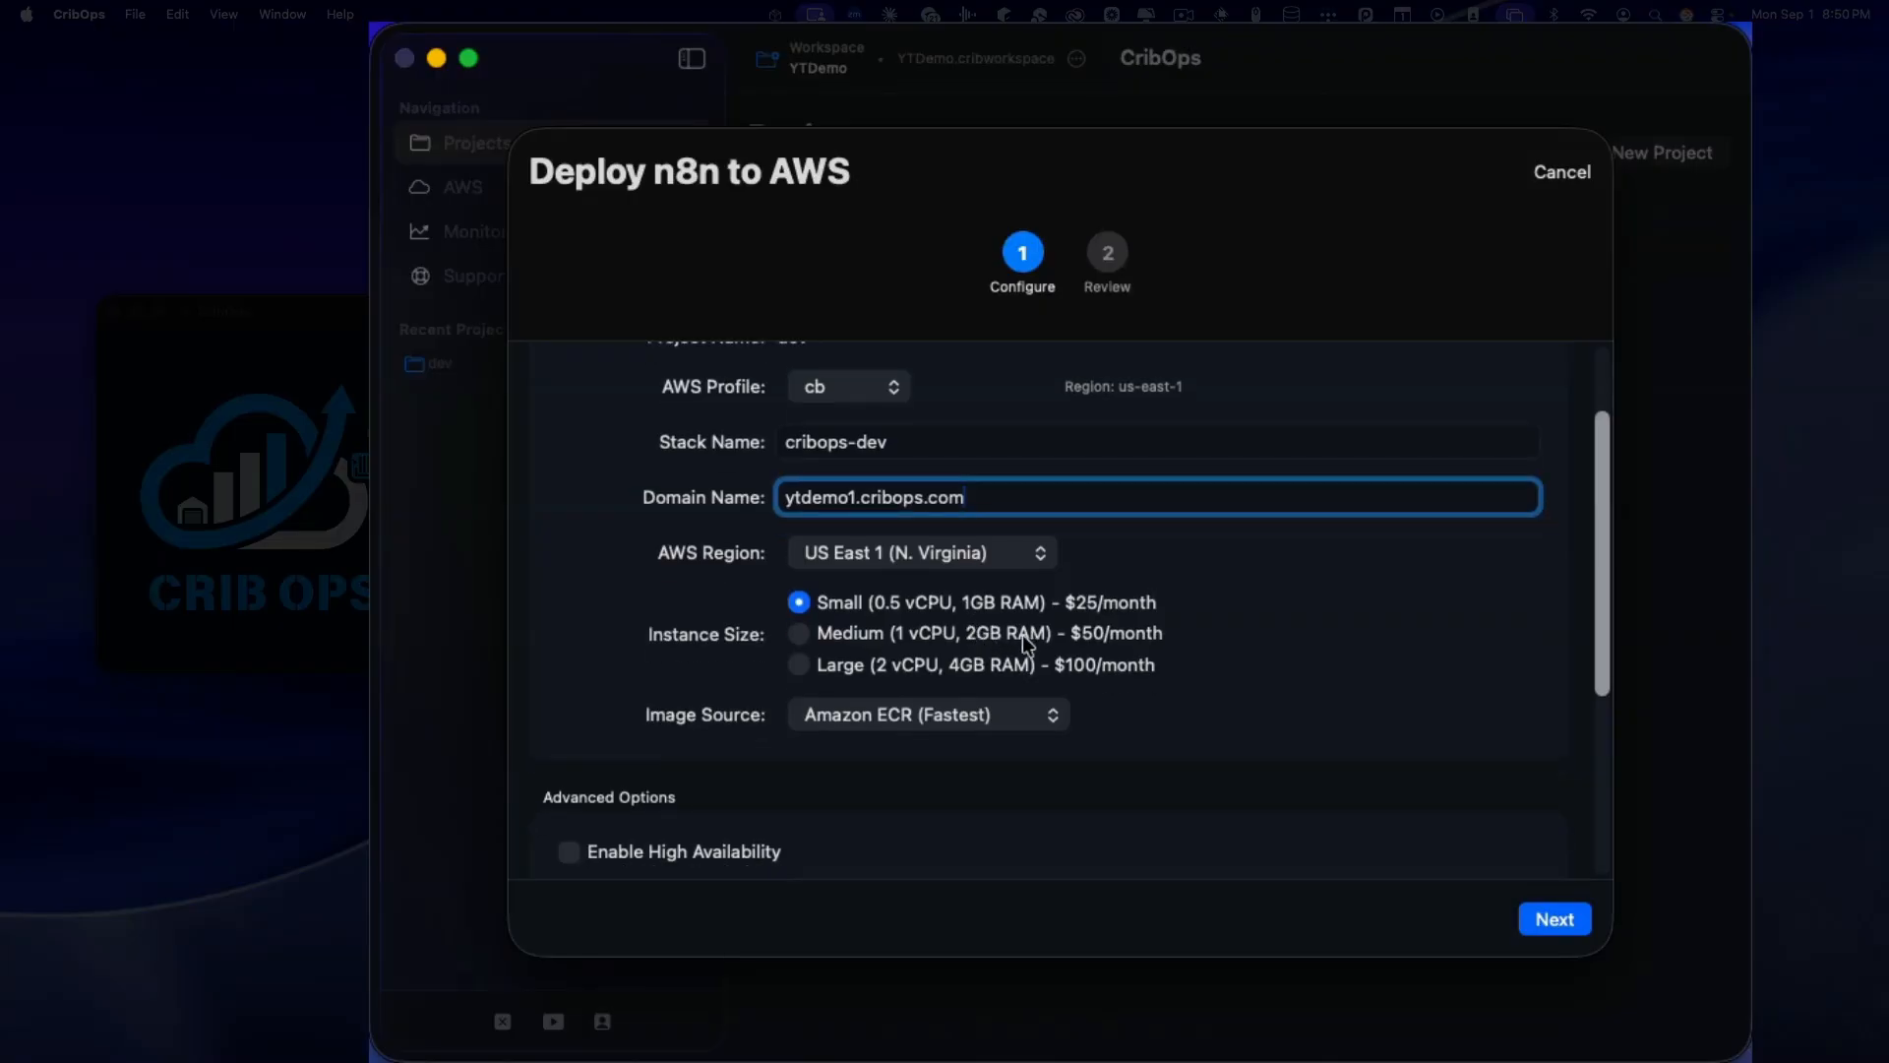
scroll(1007, 639, "down", 2)
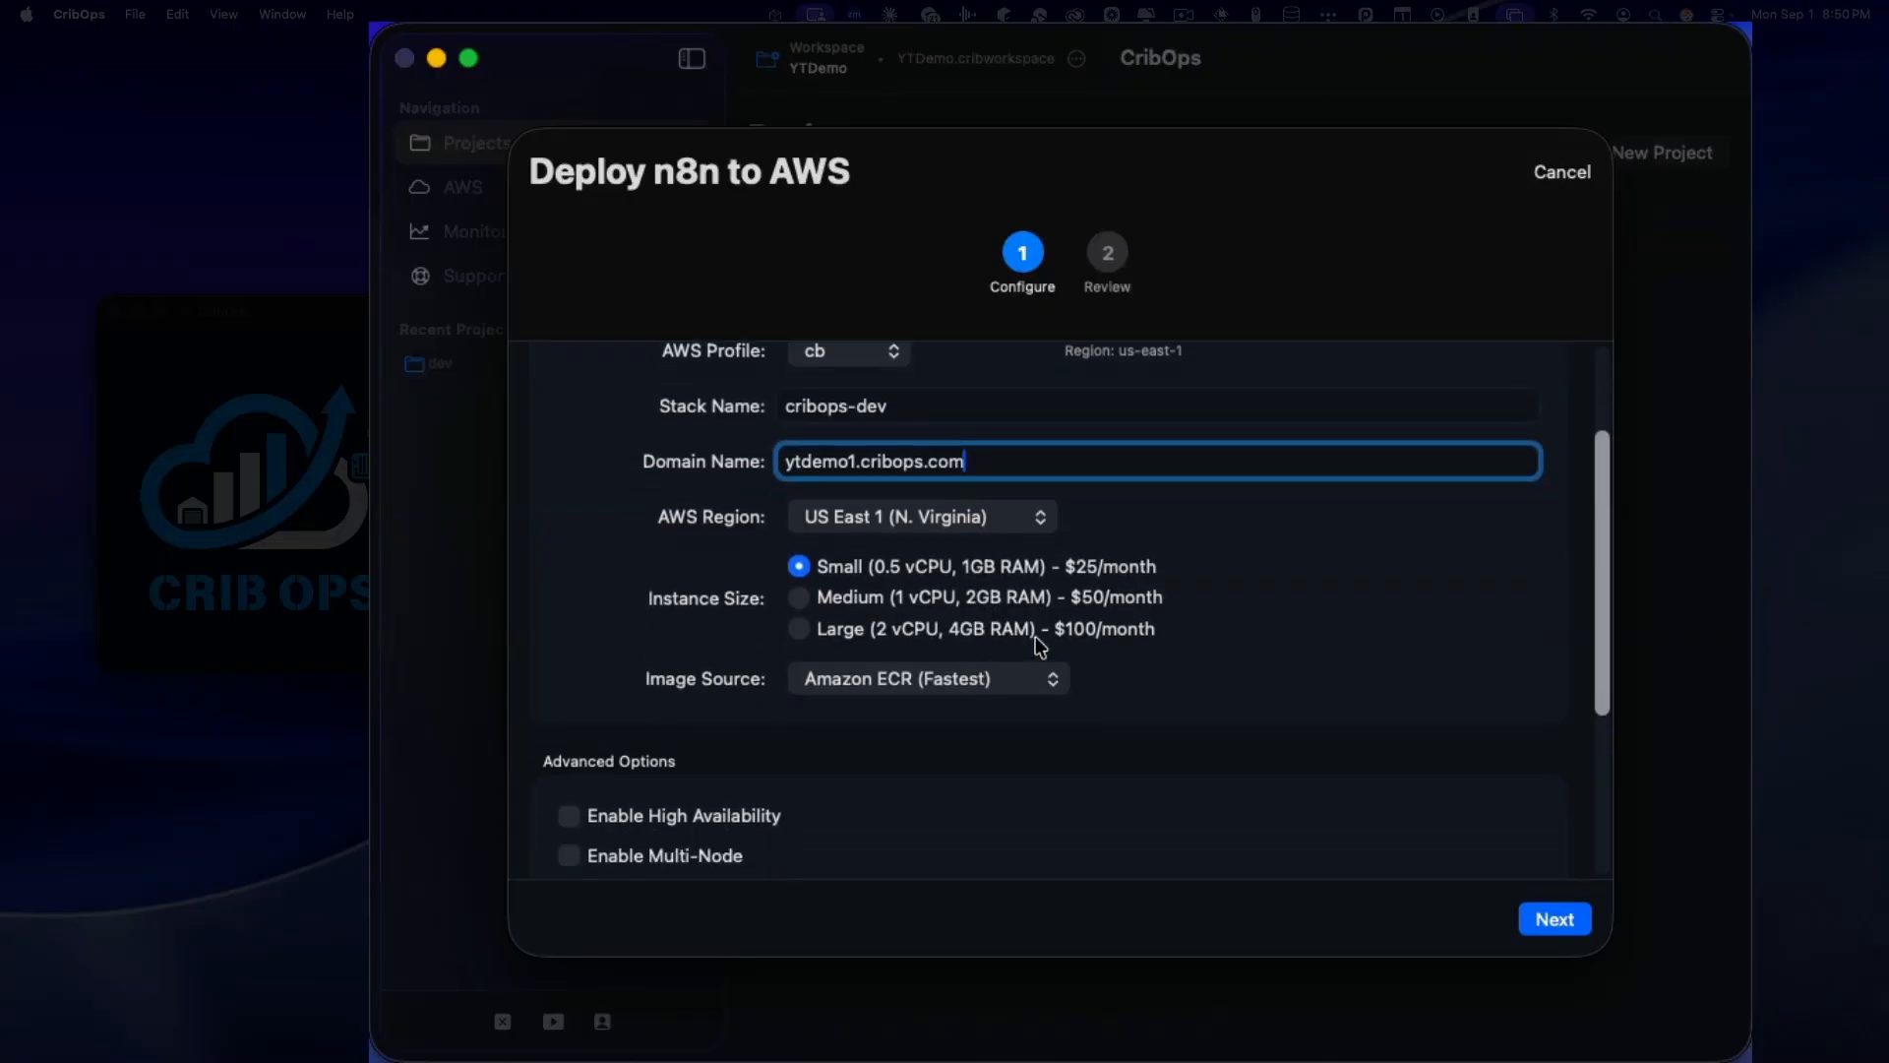
scroll(1013, 608, "down", 5)
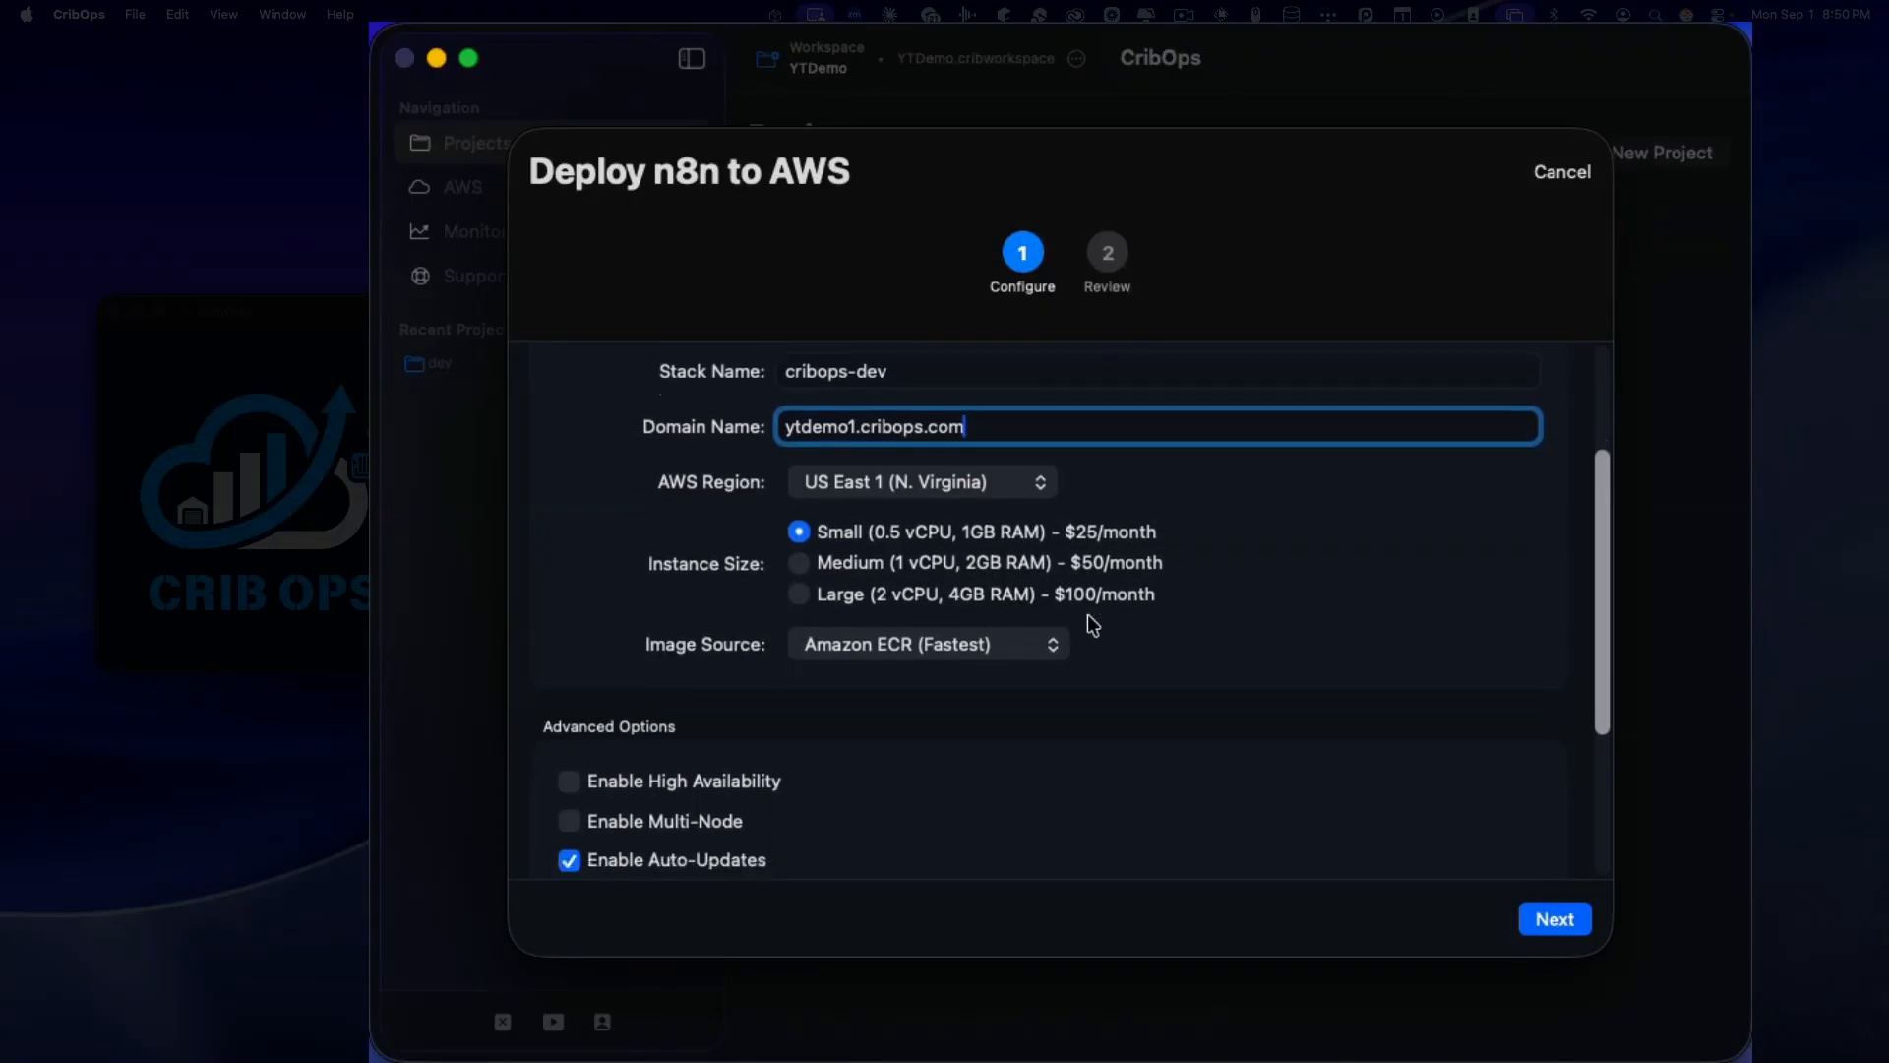
scroll(979, 649, "down", 2)
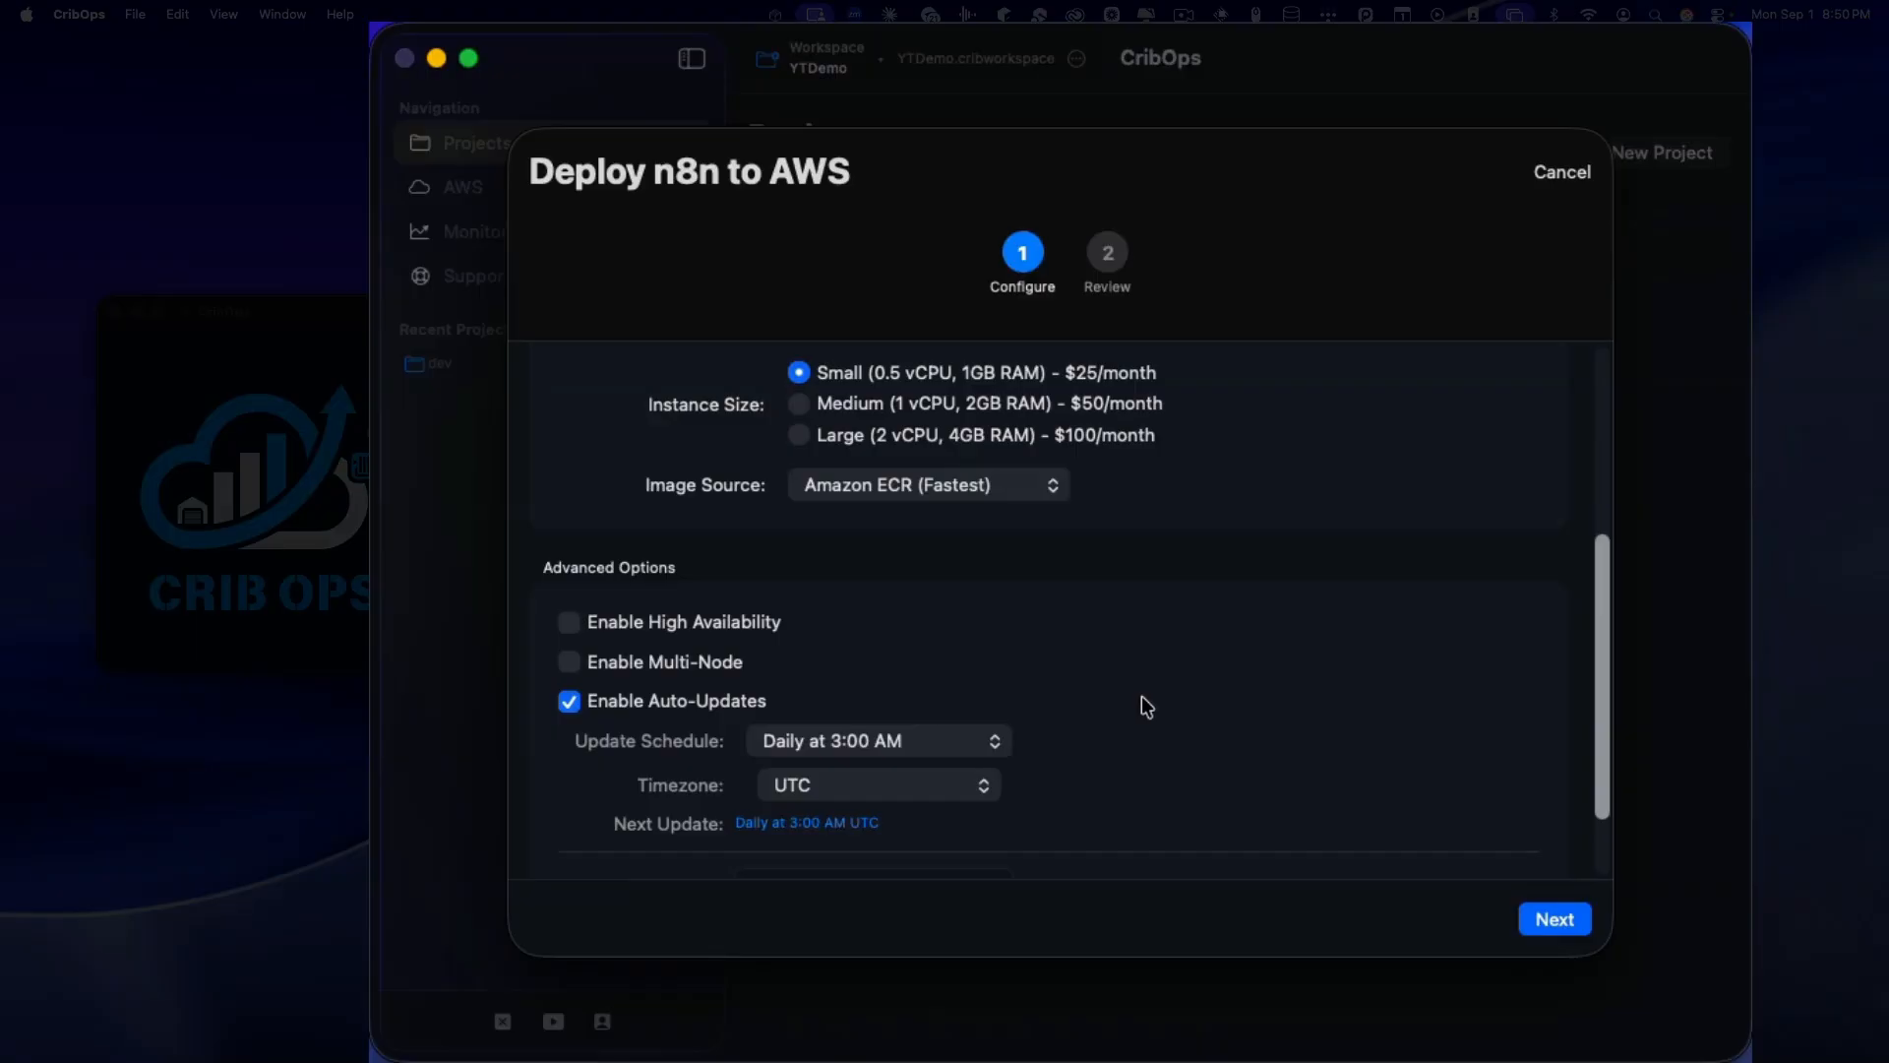
Step: Keep daily 3:00 AM auto-updates and set their timezone to America/New_York
left_click(895, 743)
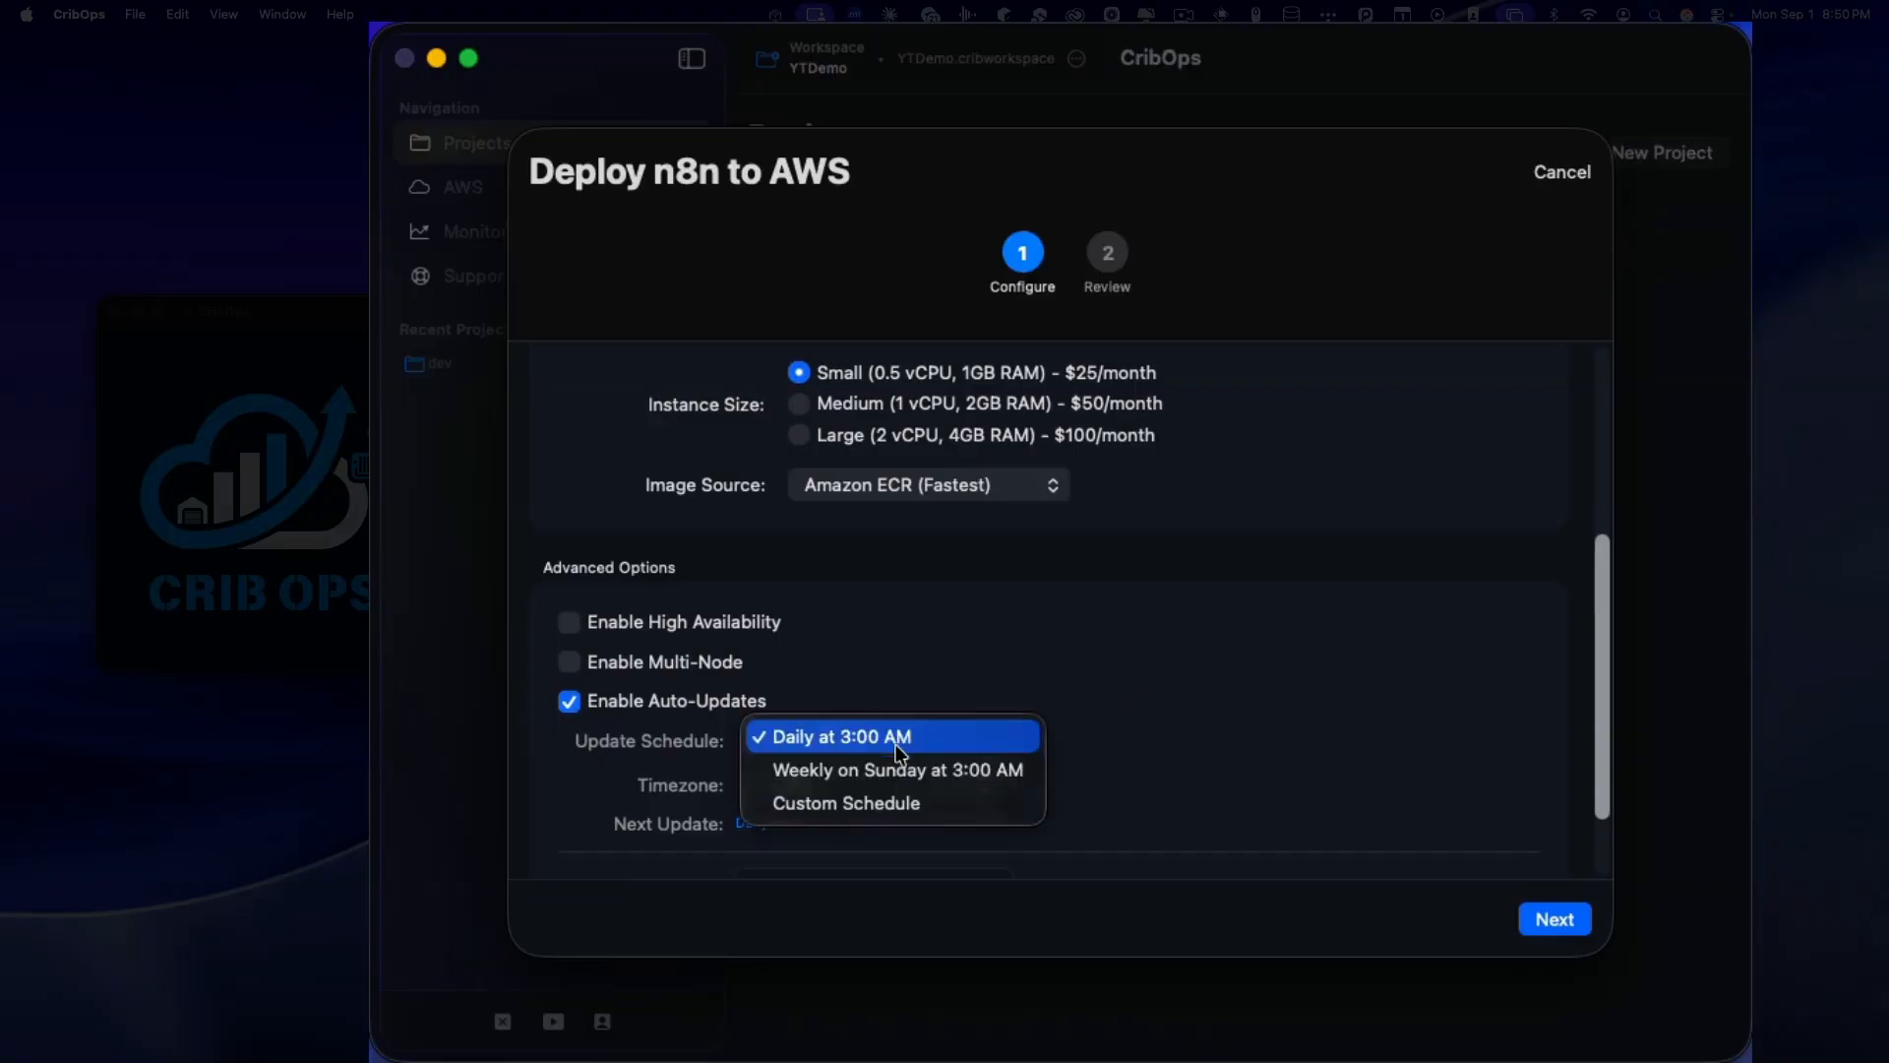
left_click(996, 635)
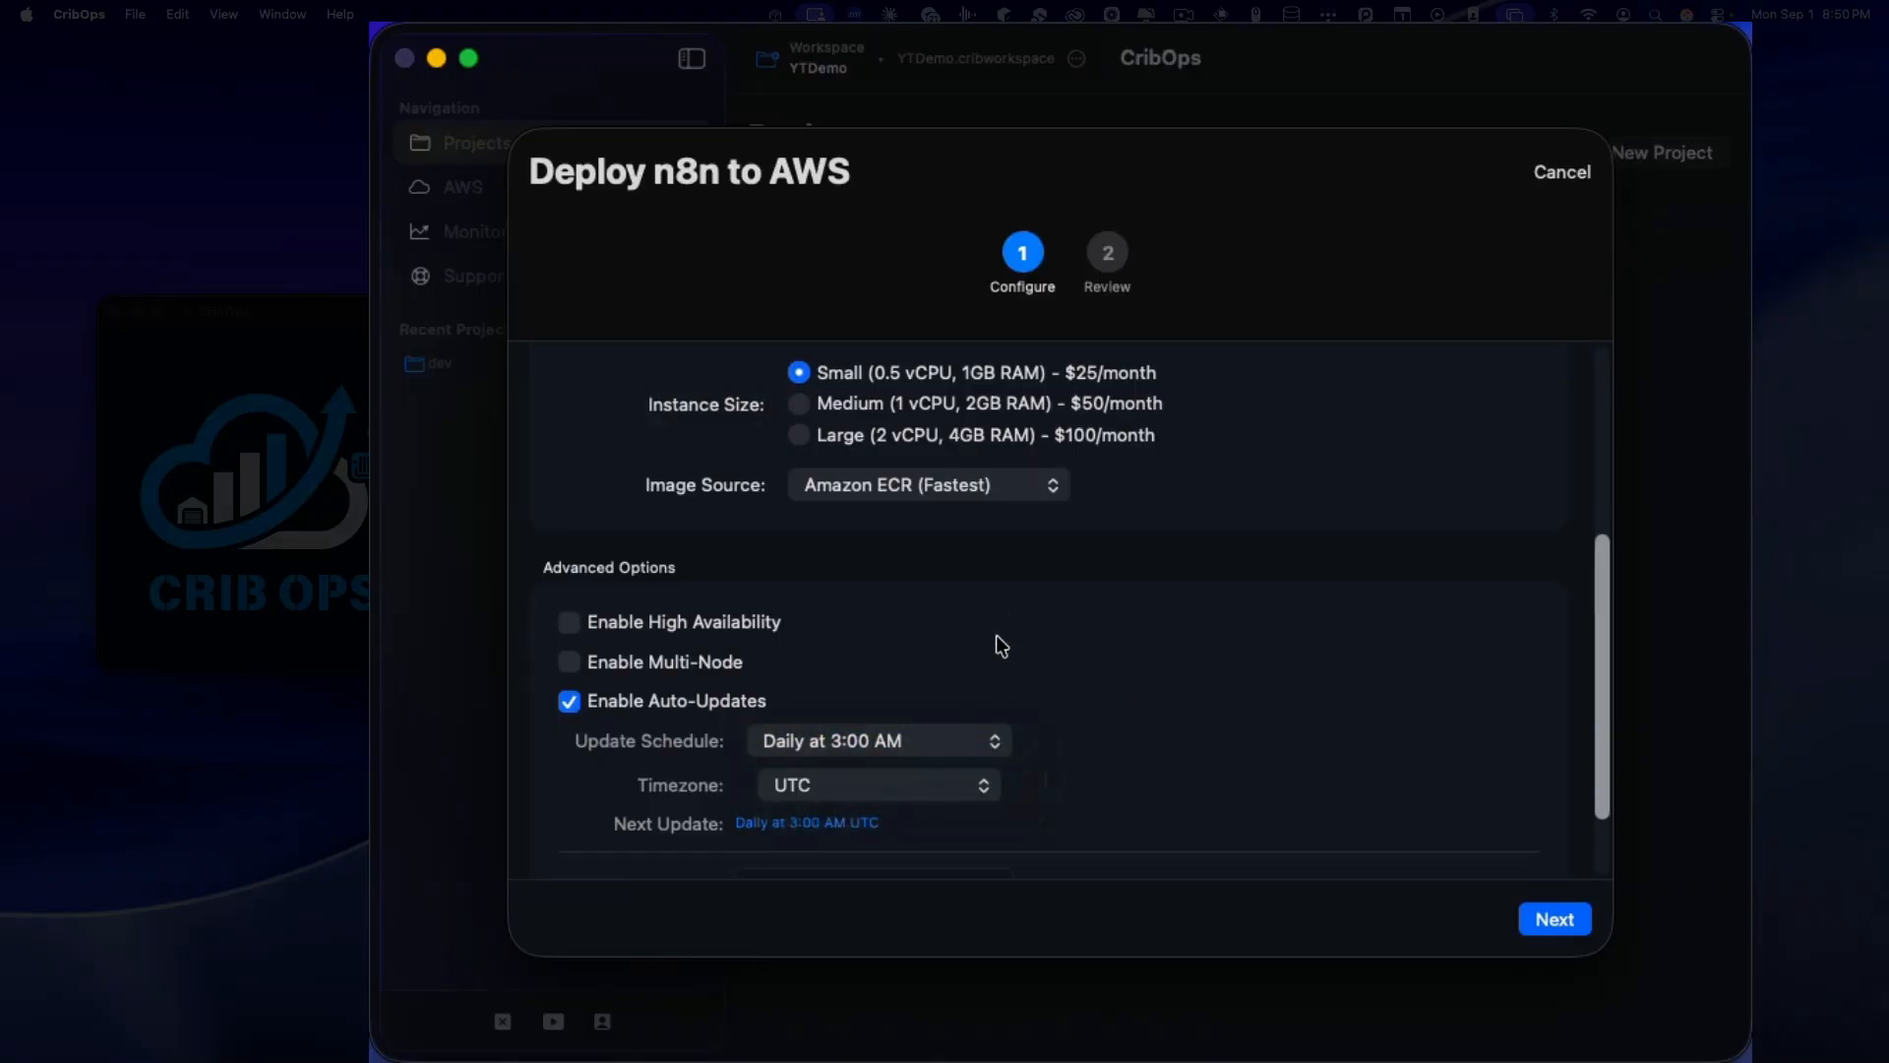
left_click(898, 784)
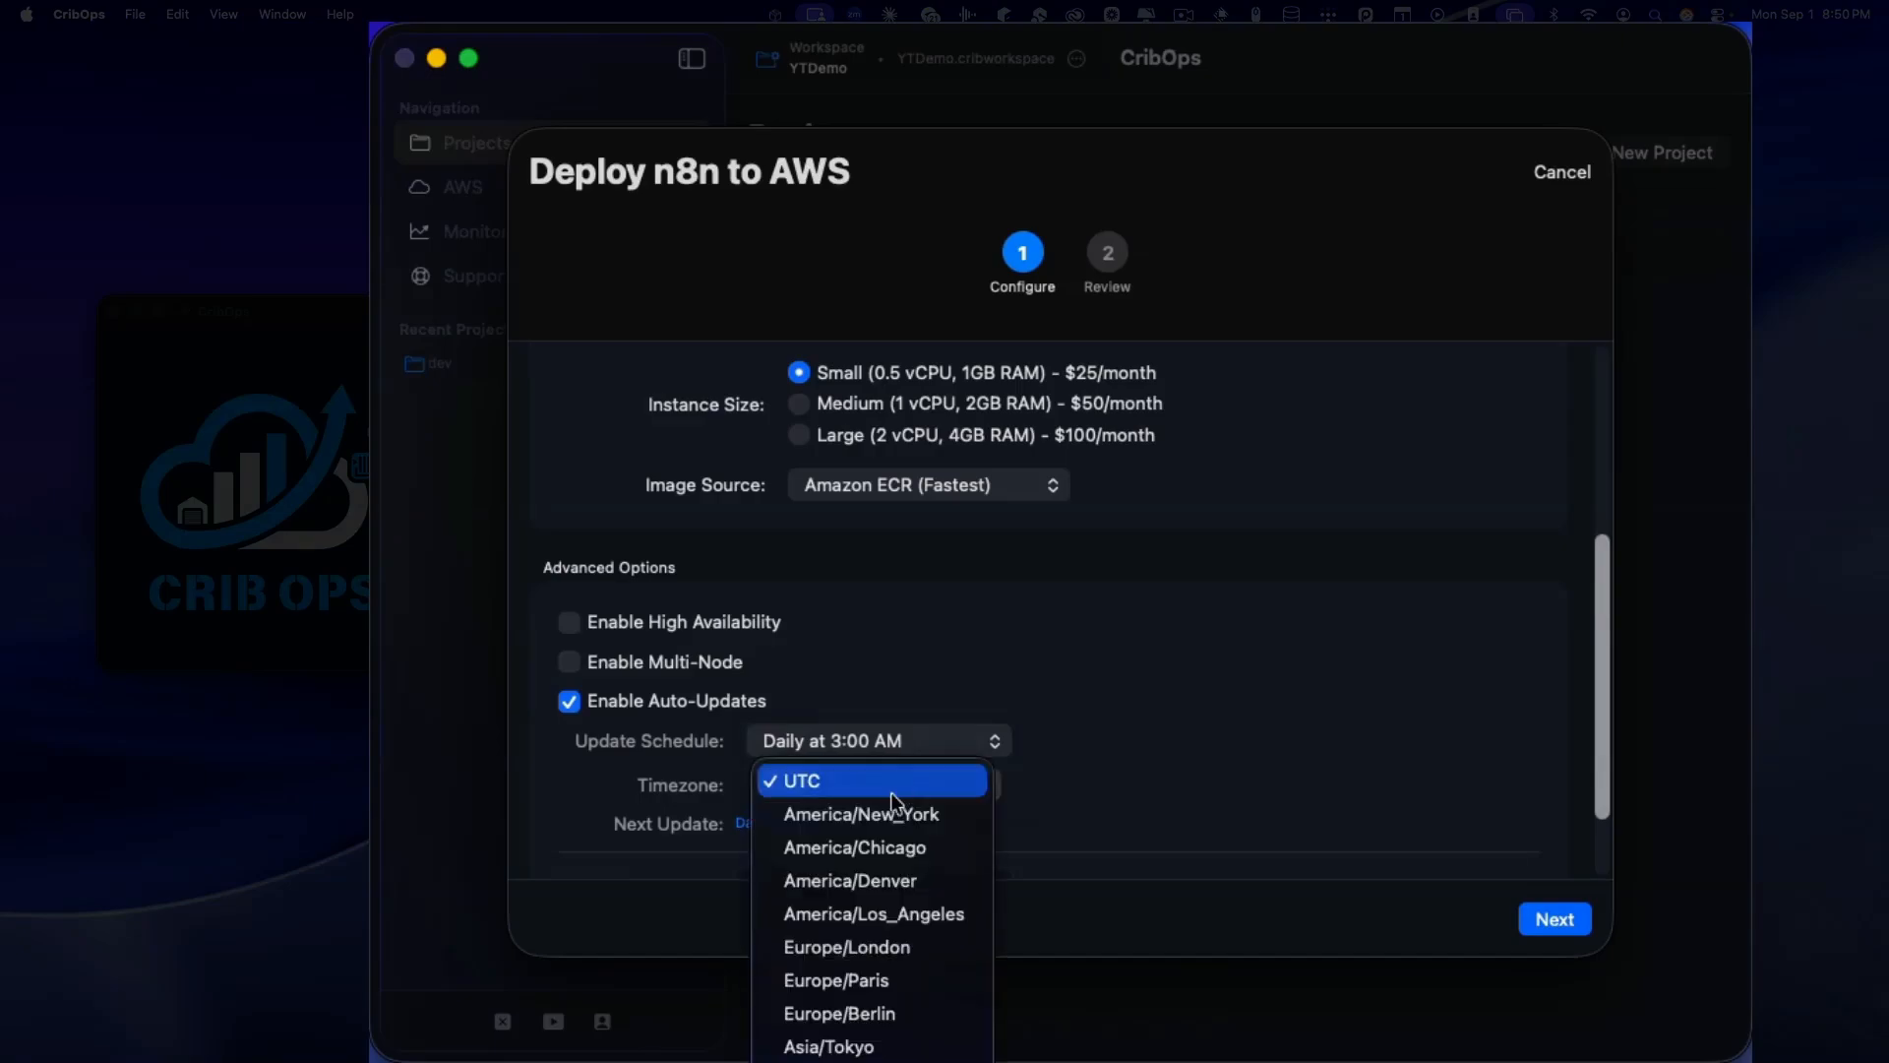
left_click(898, 810)
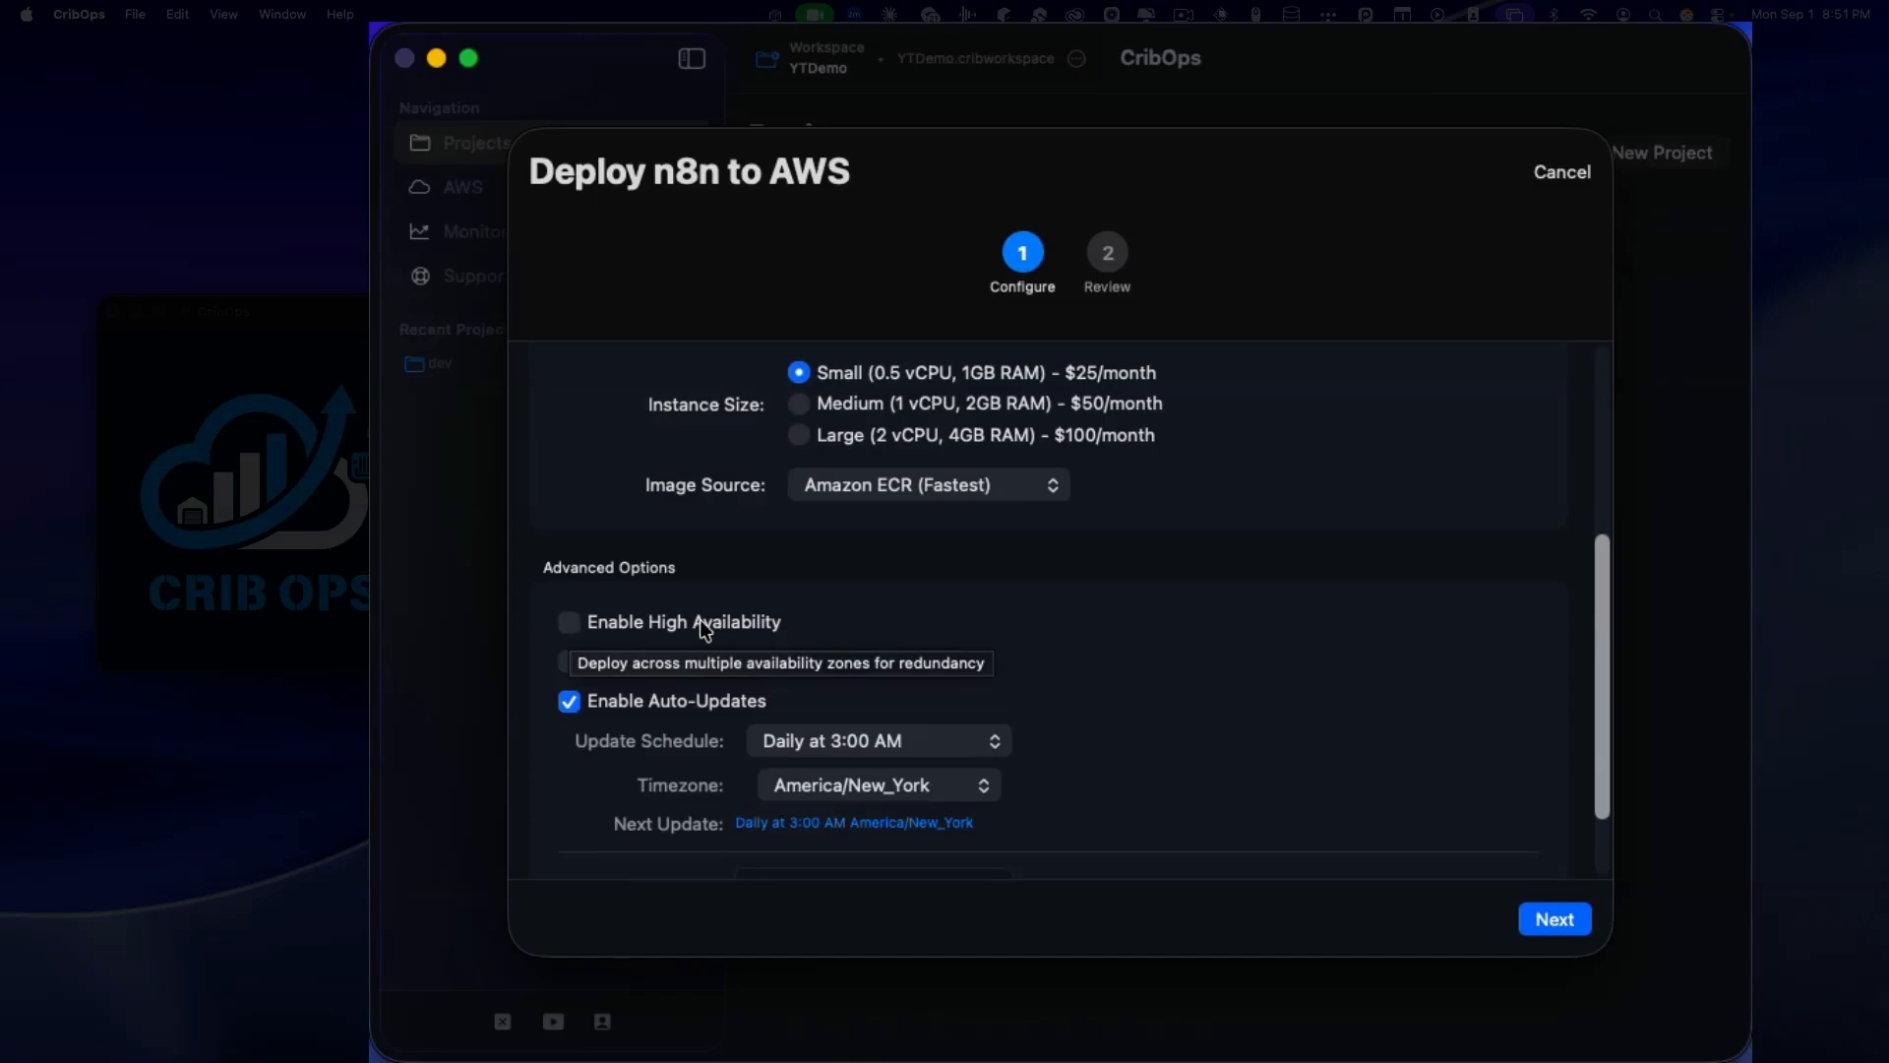
Step: Look over the remaining deployment options and continue to the Review step
scroll(794, 806, "down", 1)
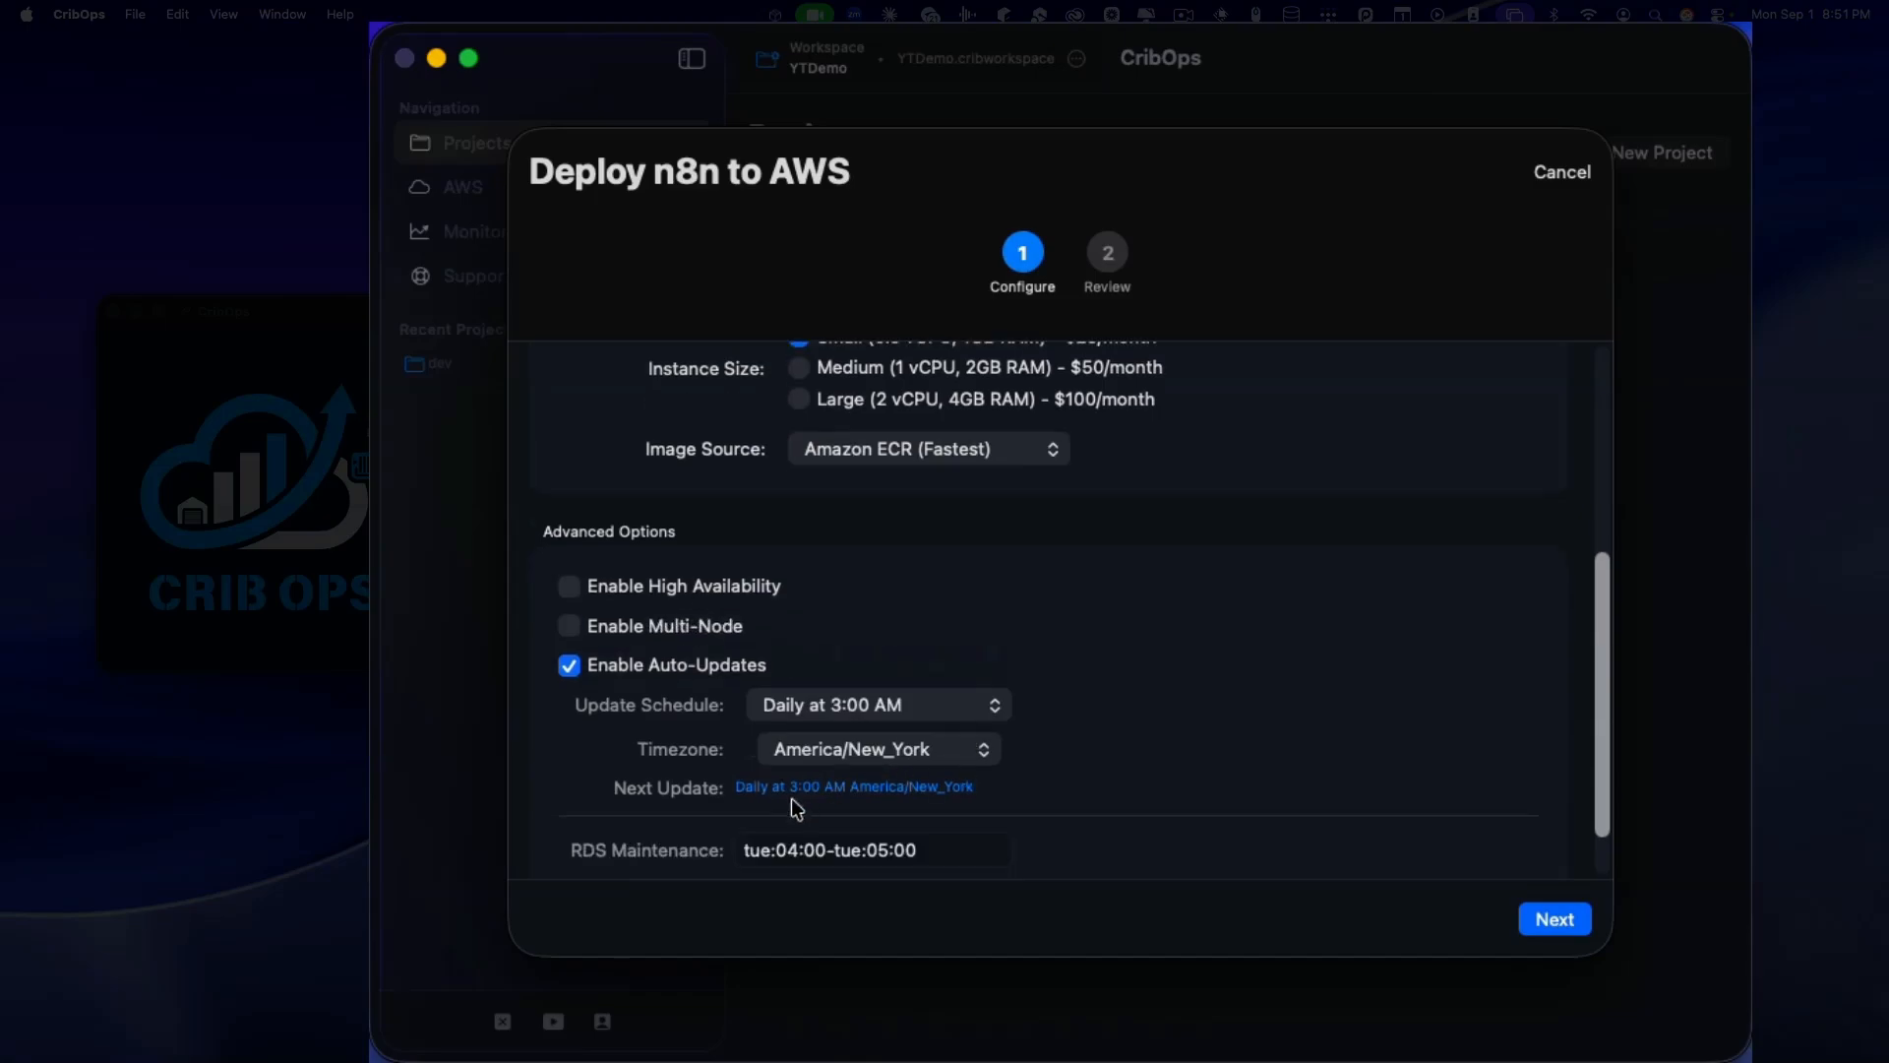
scroll(795, 808, "down", 1)
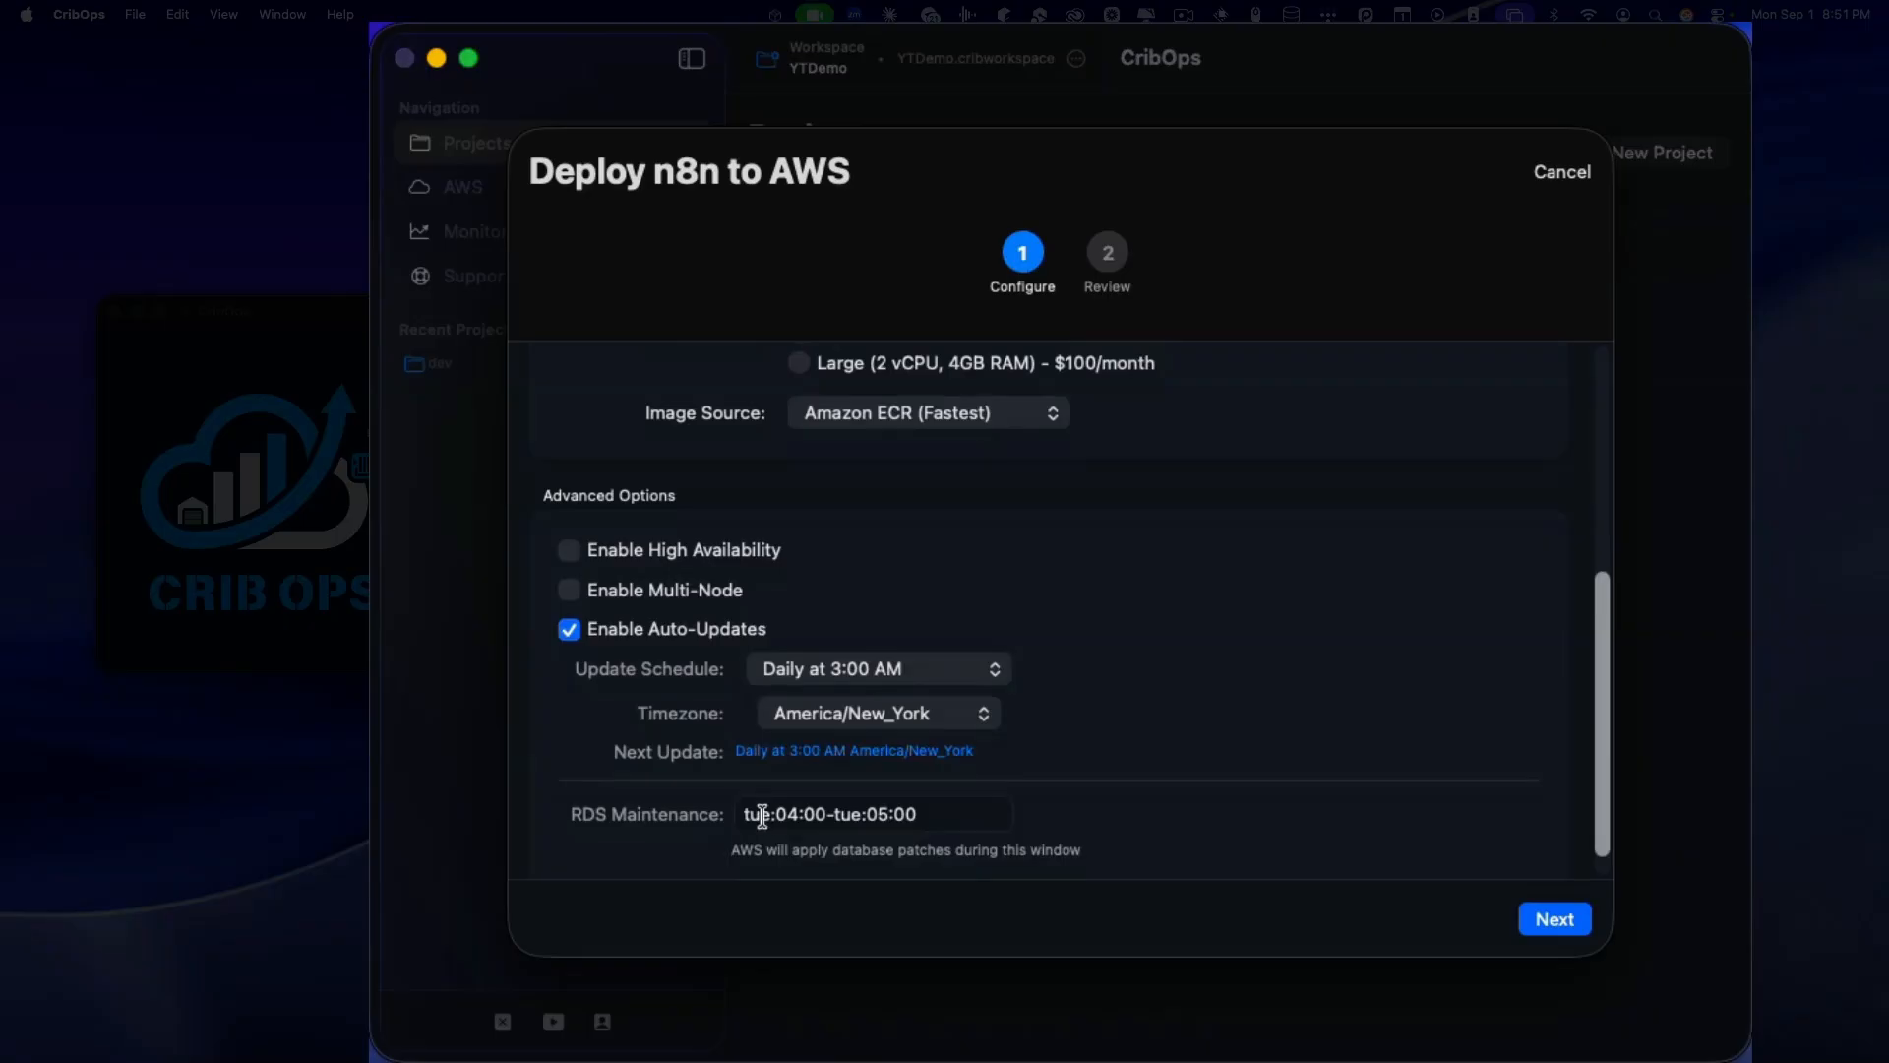
mouse_move(762, 815)
scroll(1119, 728, "down", 1)
scroll(1181, 730, "up", 5)
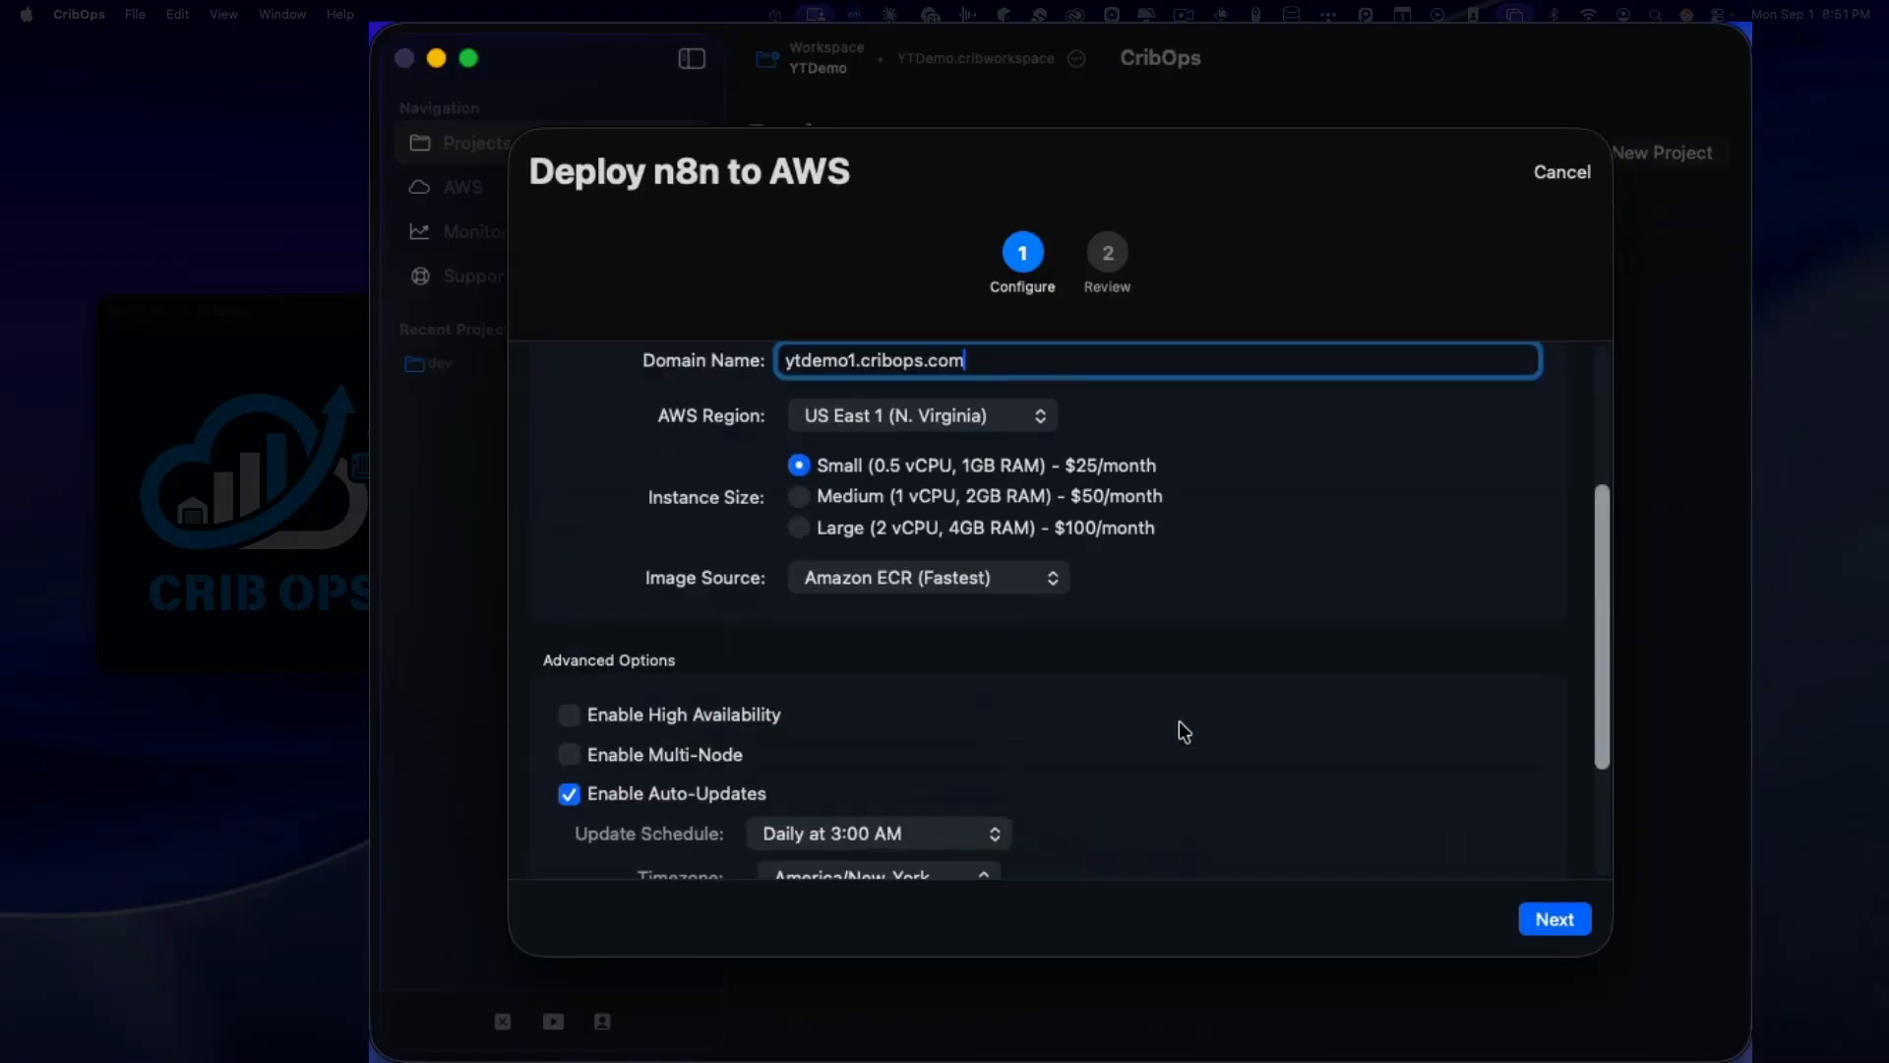
scroll(1183, 732, "down", 5)
left_click(1548, 917)
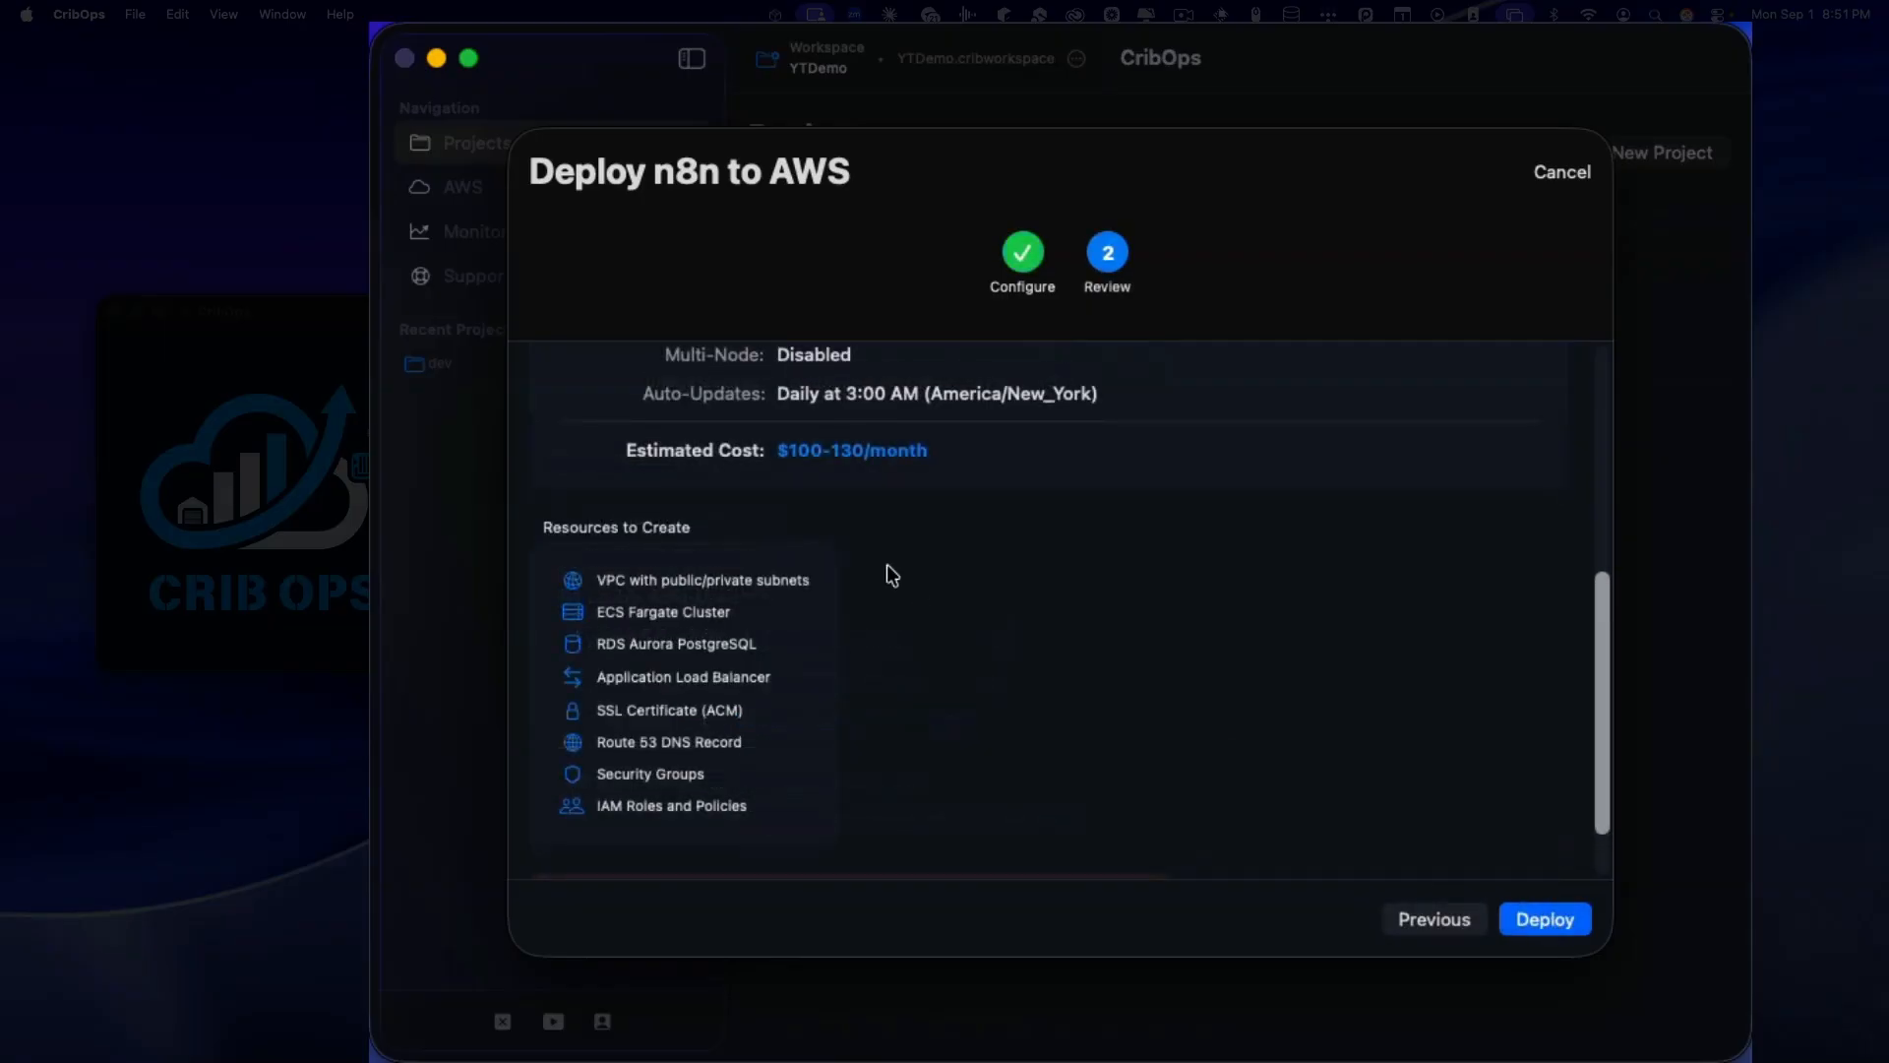
Step: Deploy stack cribops-dev to us-east-1 and wait until Deployment Complete is reported
left_click(1527, 928)
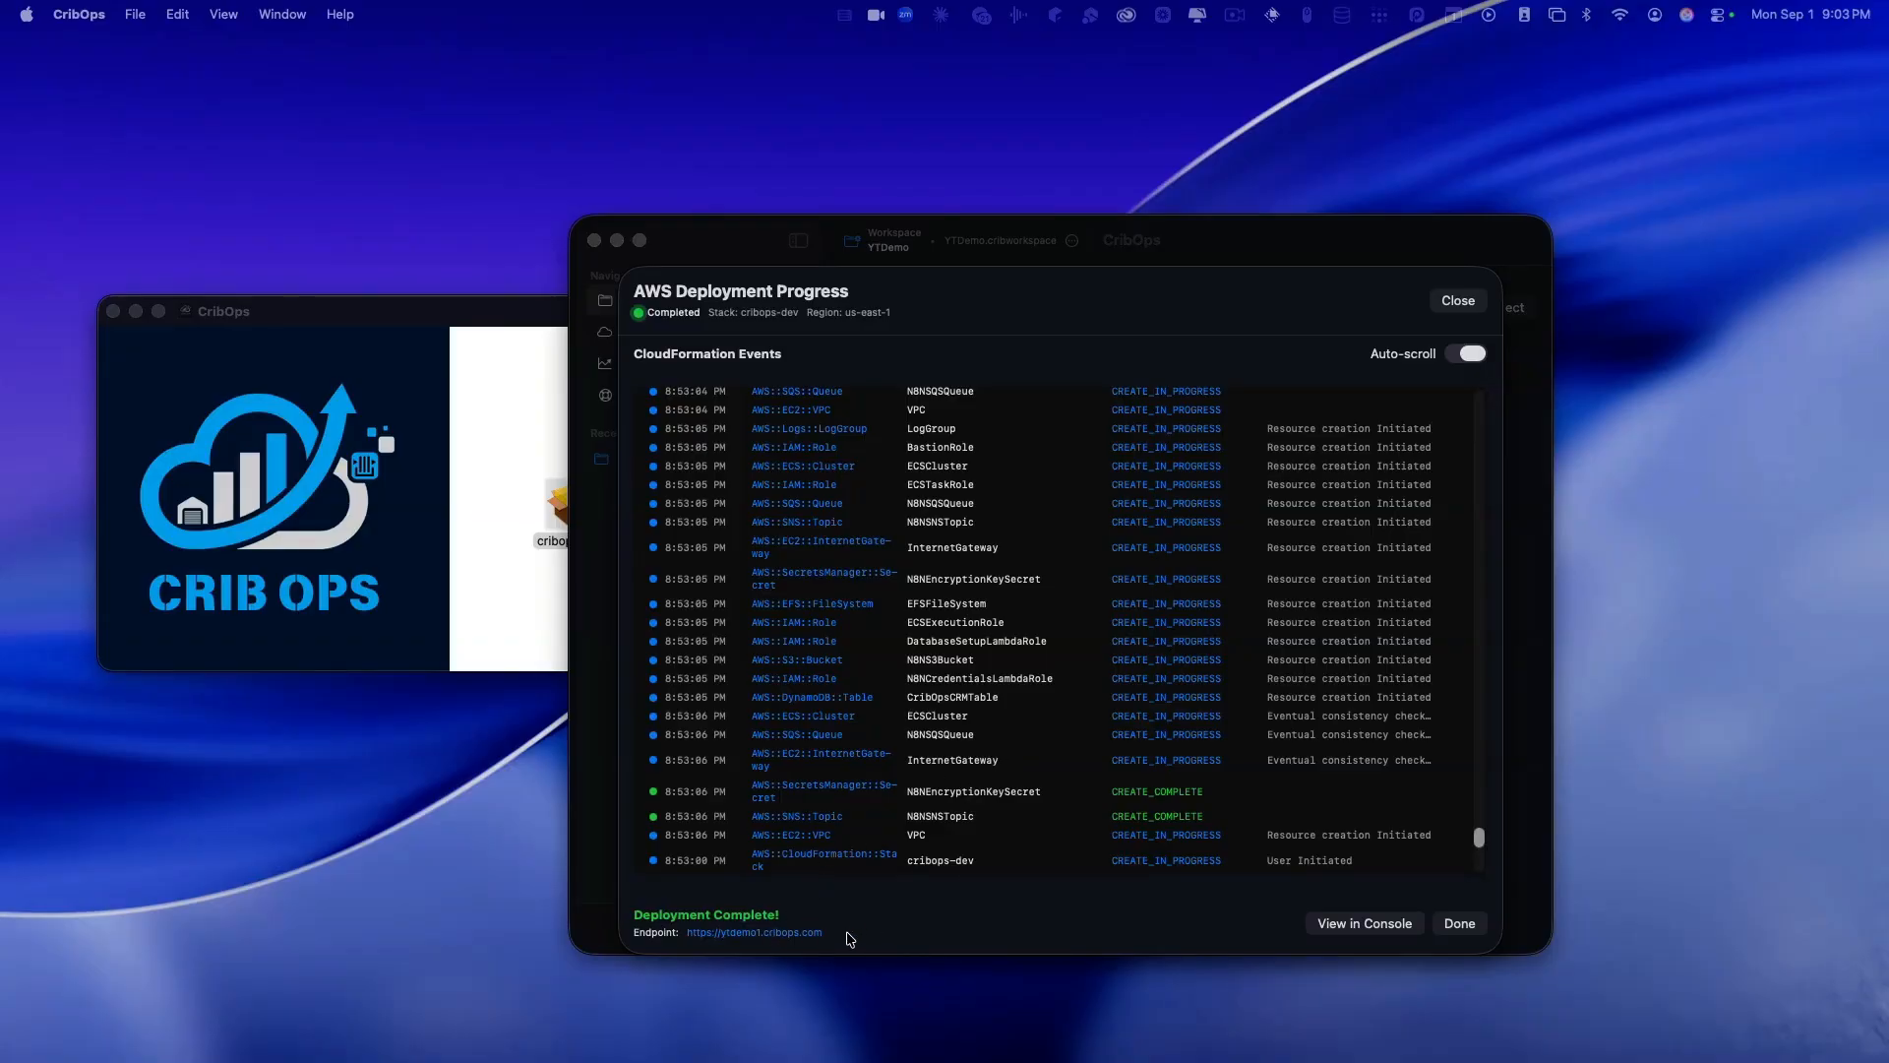
left_click(802, 939)
left_click(799, 934)
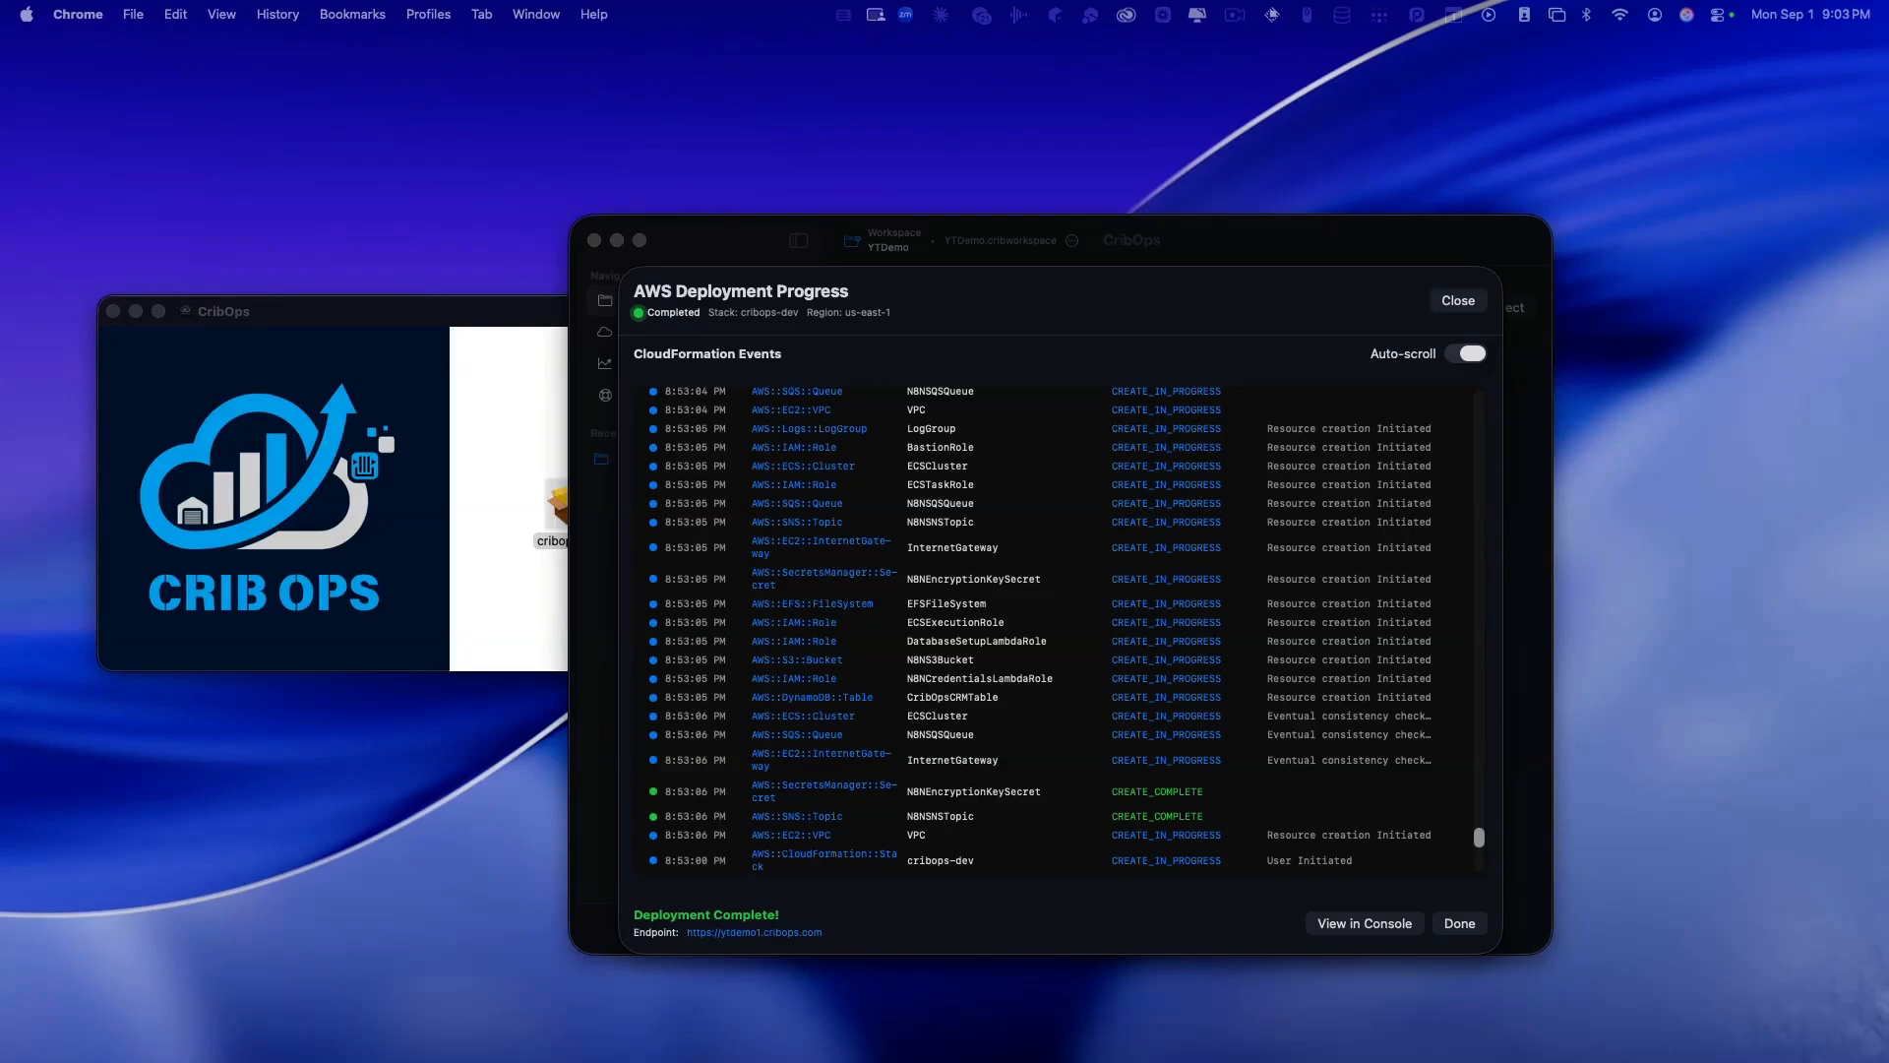
left_click_drag(1888, 114, 1049, 41)
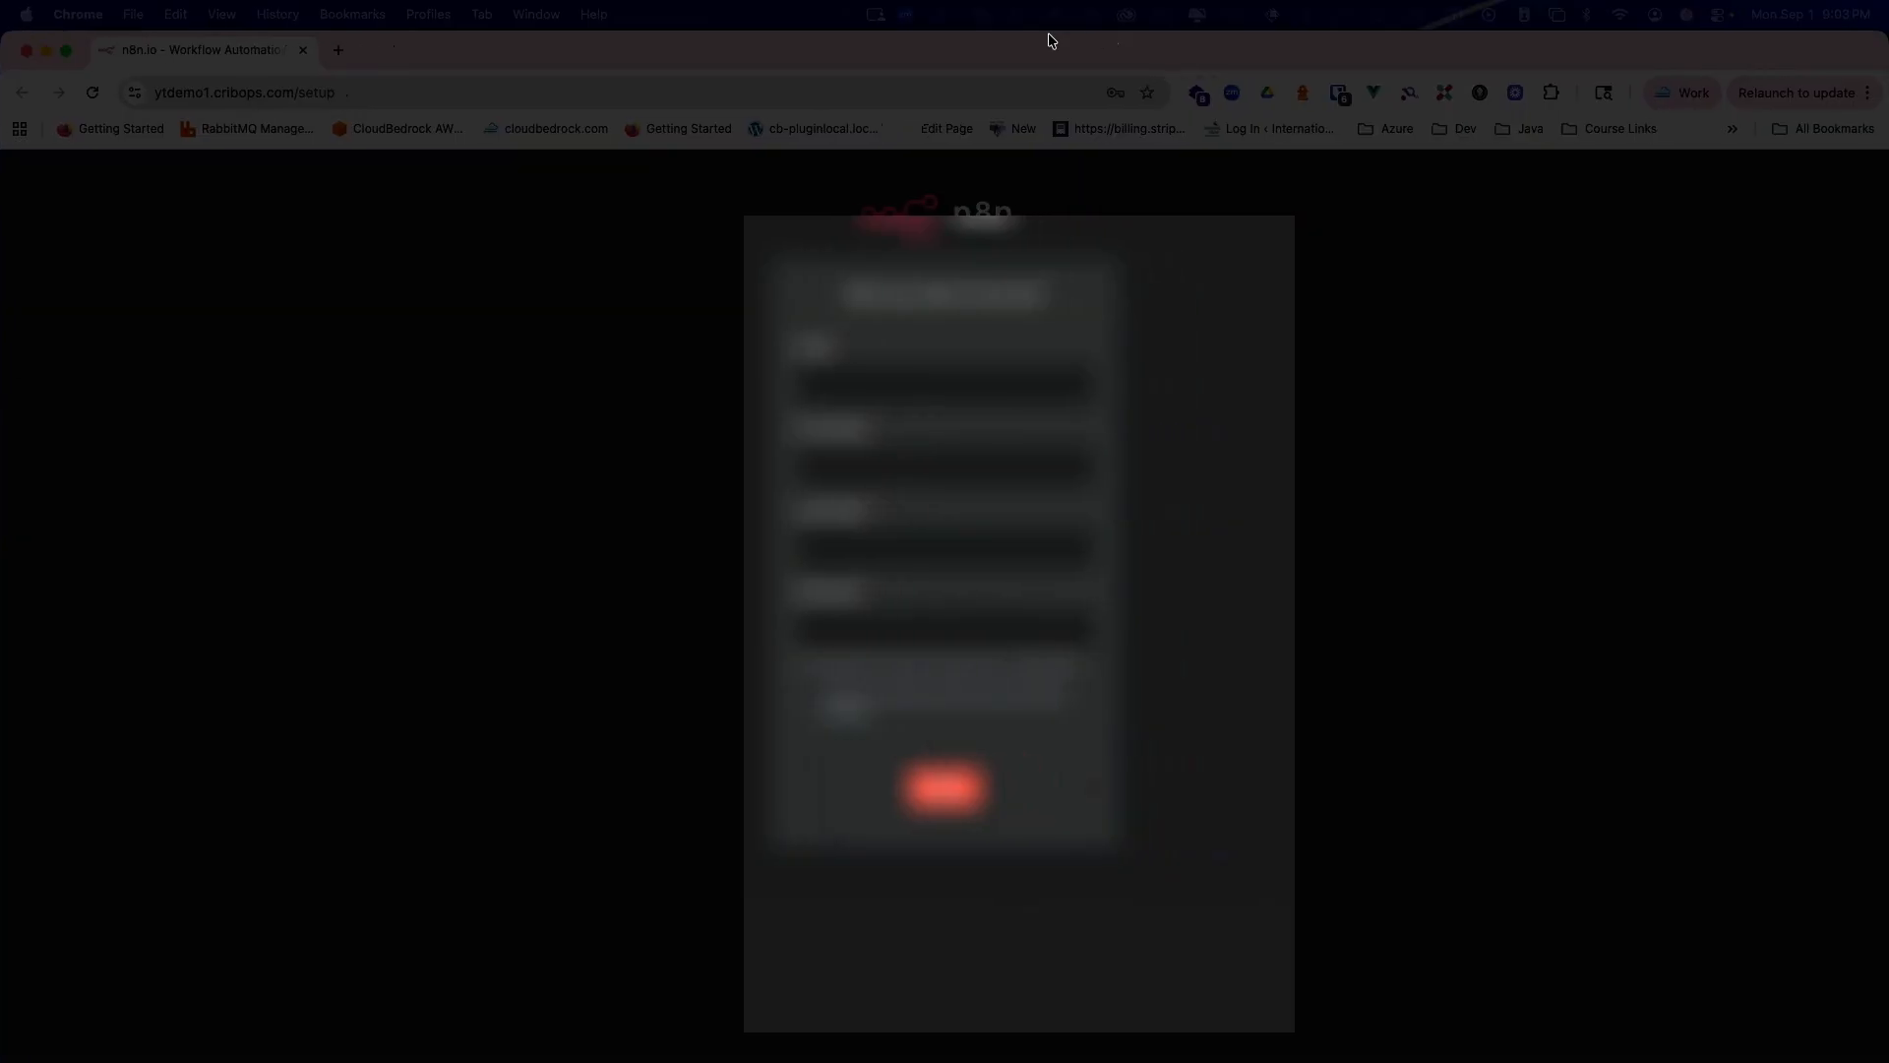
Step: Fill the n8n owner account setup form from saved browser details
left_click(892, 392)
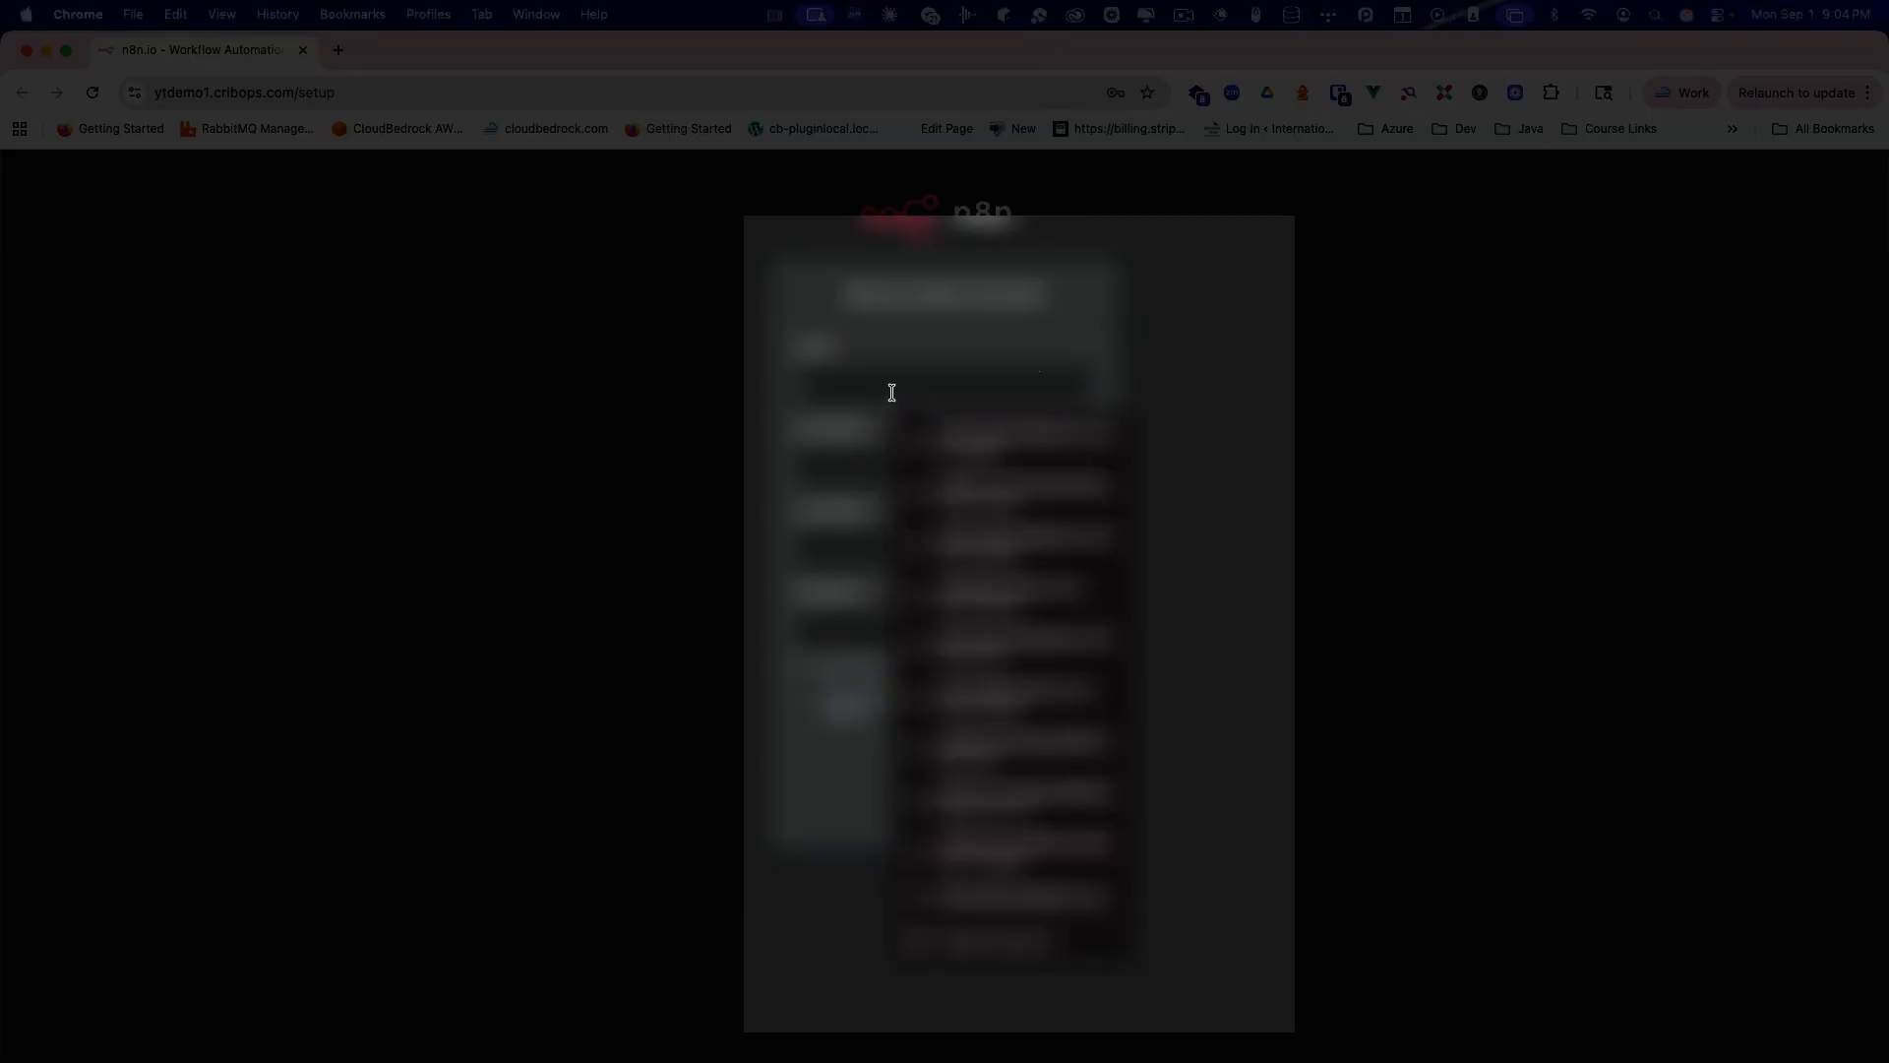
left_click(972, 425)
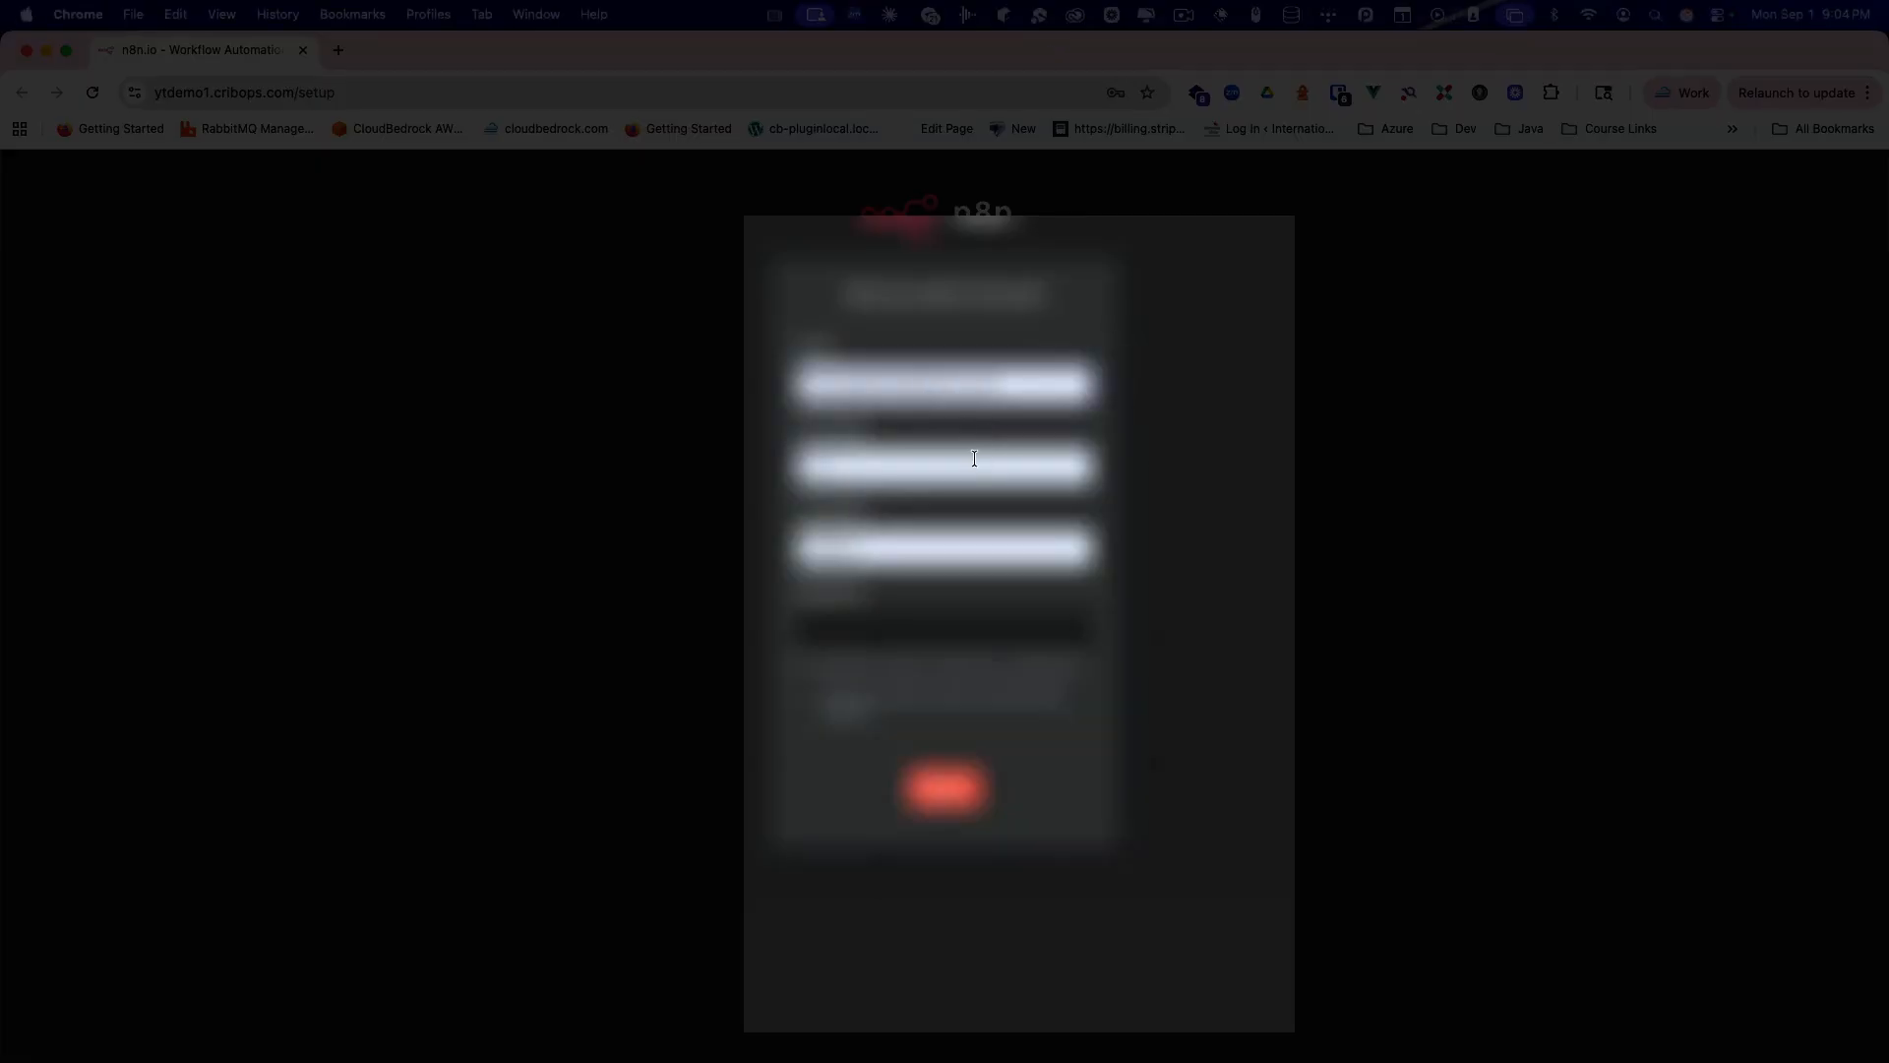
left_click(839, 620)
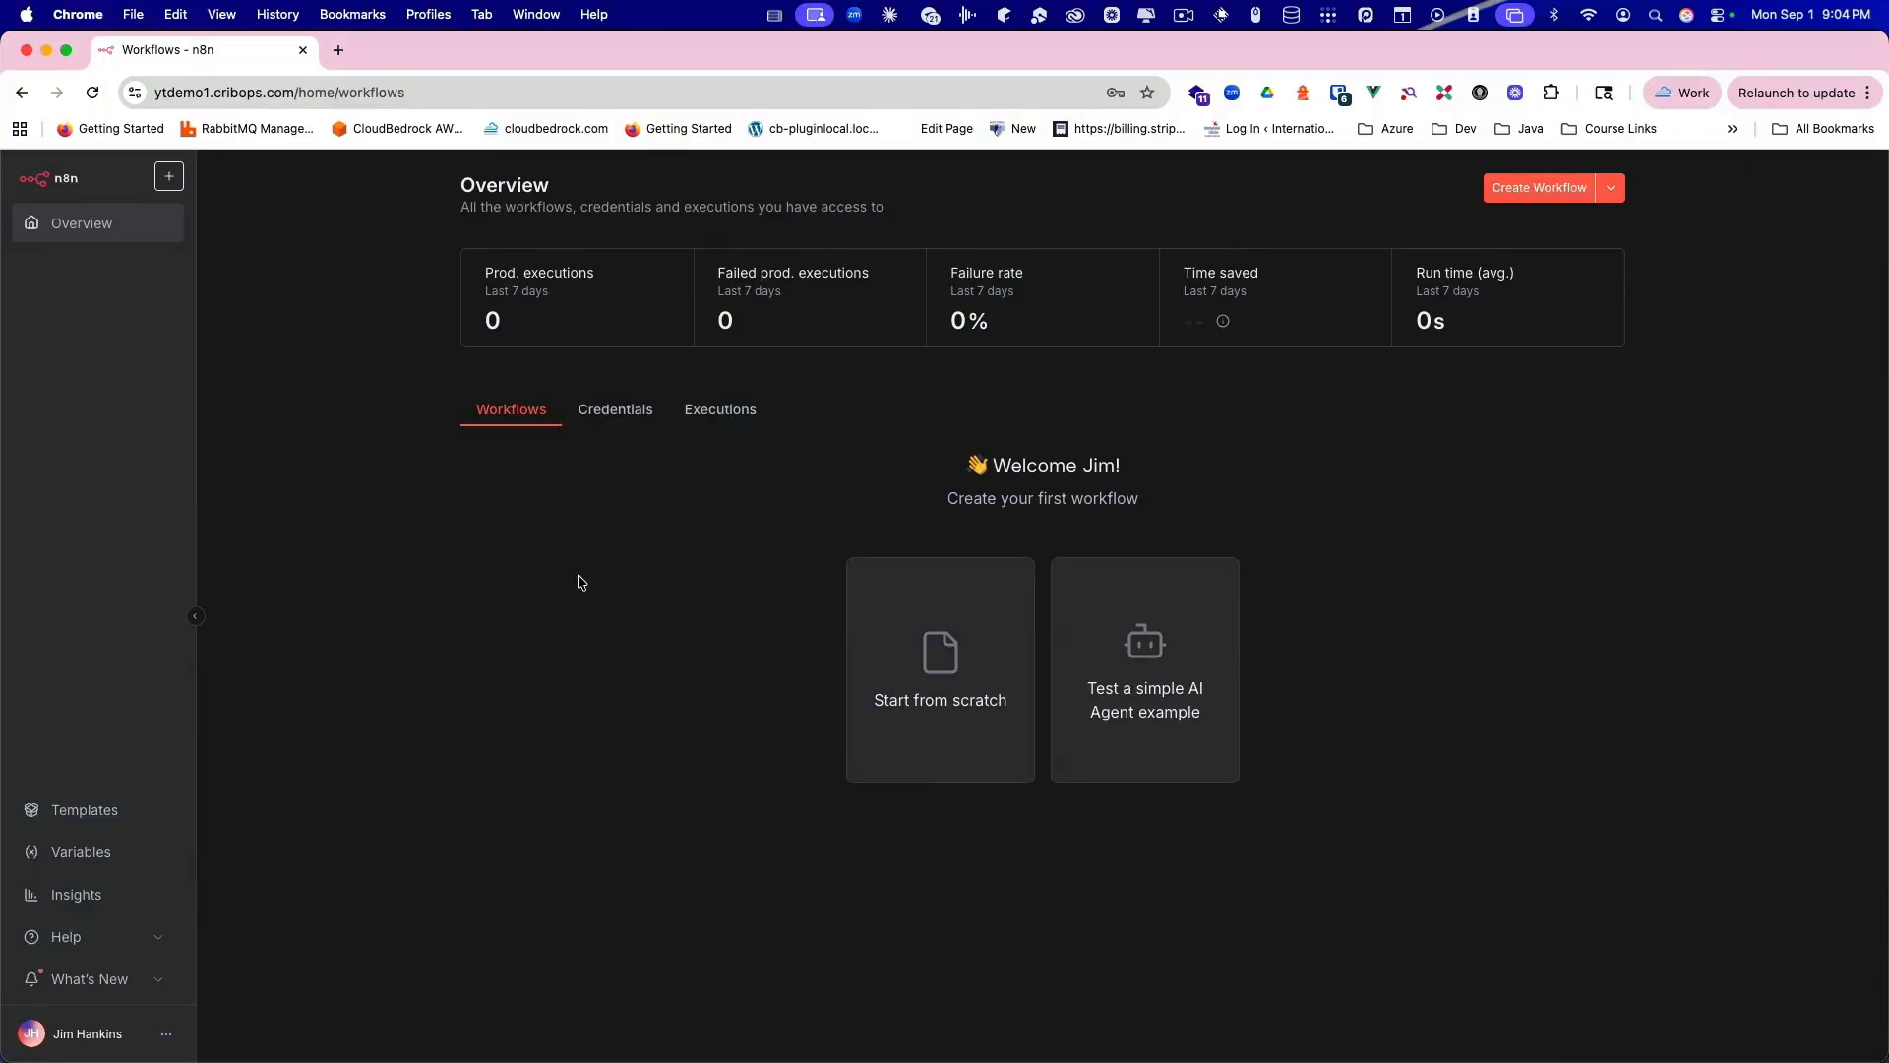
Step: Go to n8n Settings and open the n8n API page
left_click(168, 1035)
left_click(208, 952)
left_click(84, 355)
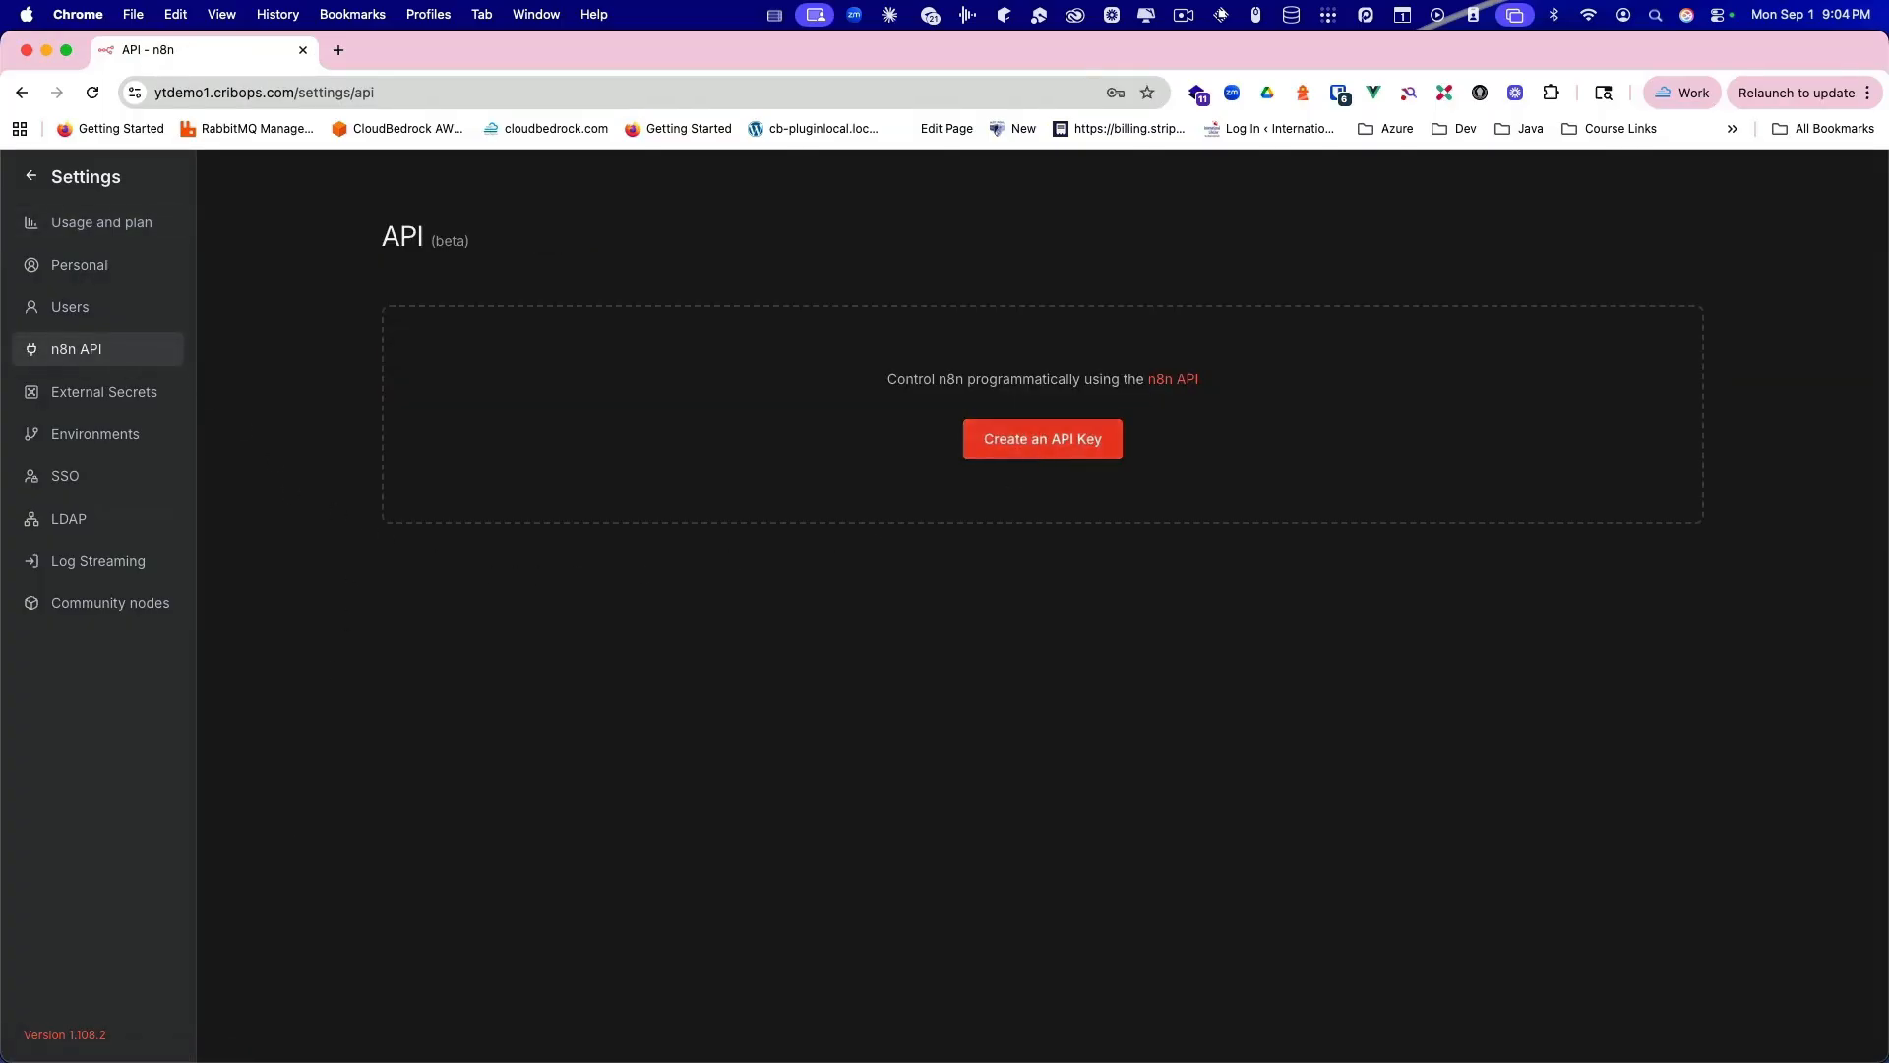
Step: Create an API key labelled 'test' with No Expiration and copy it to the clipboard
left_click(973, 439)
left_click(750, 527)
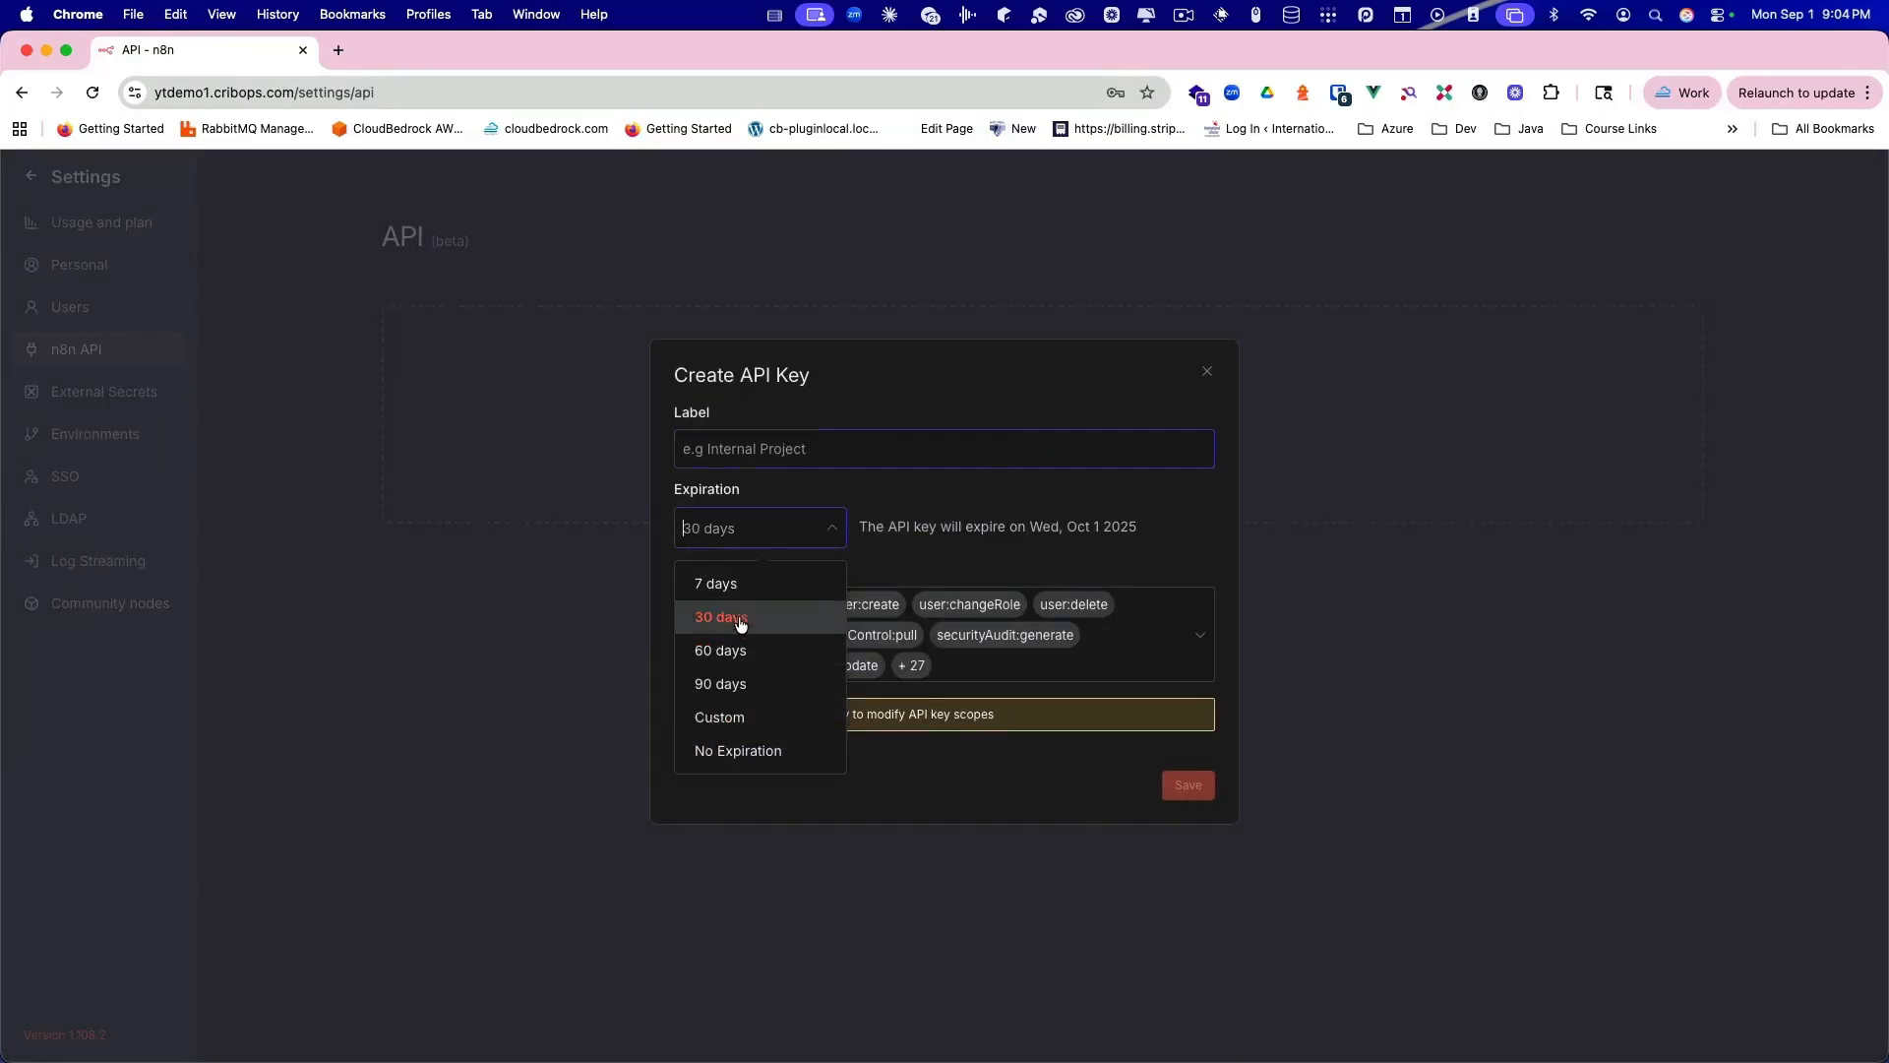
left_click(730, 748)
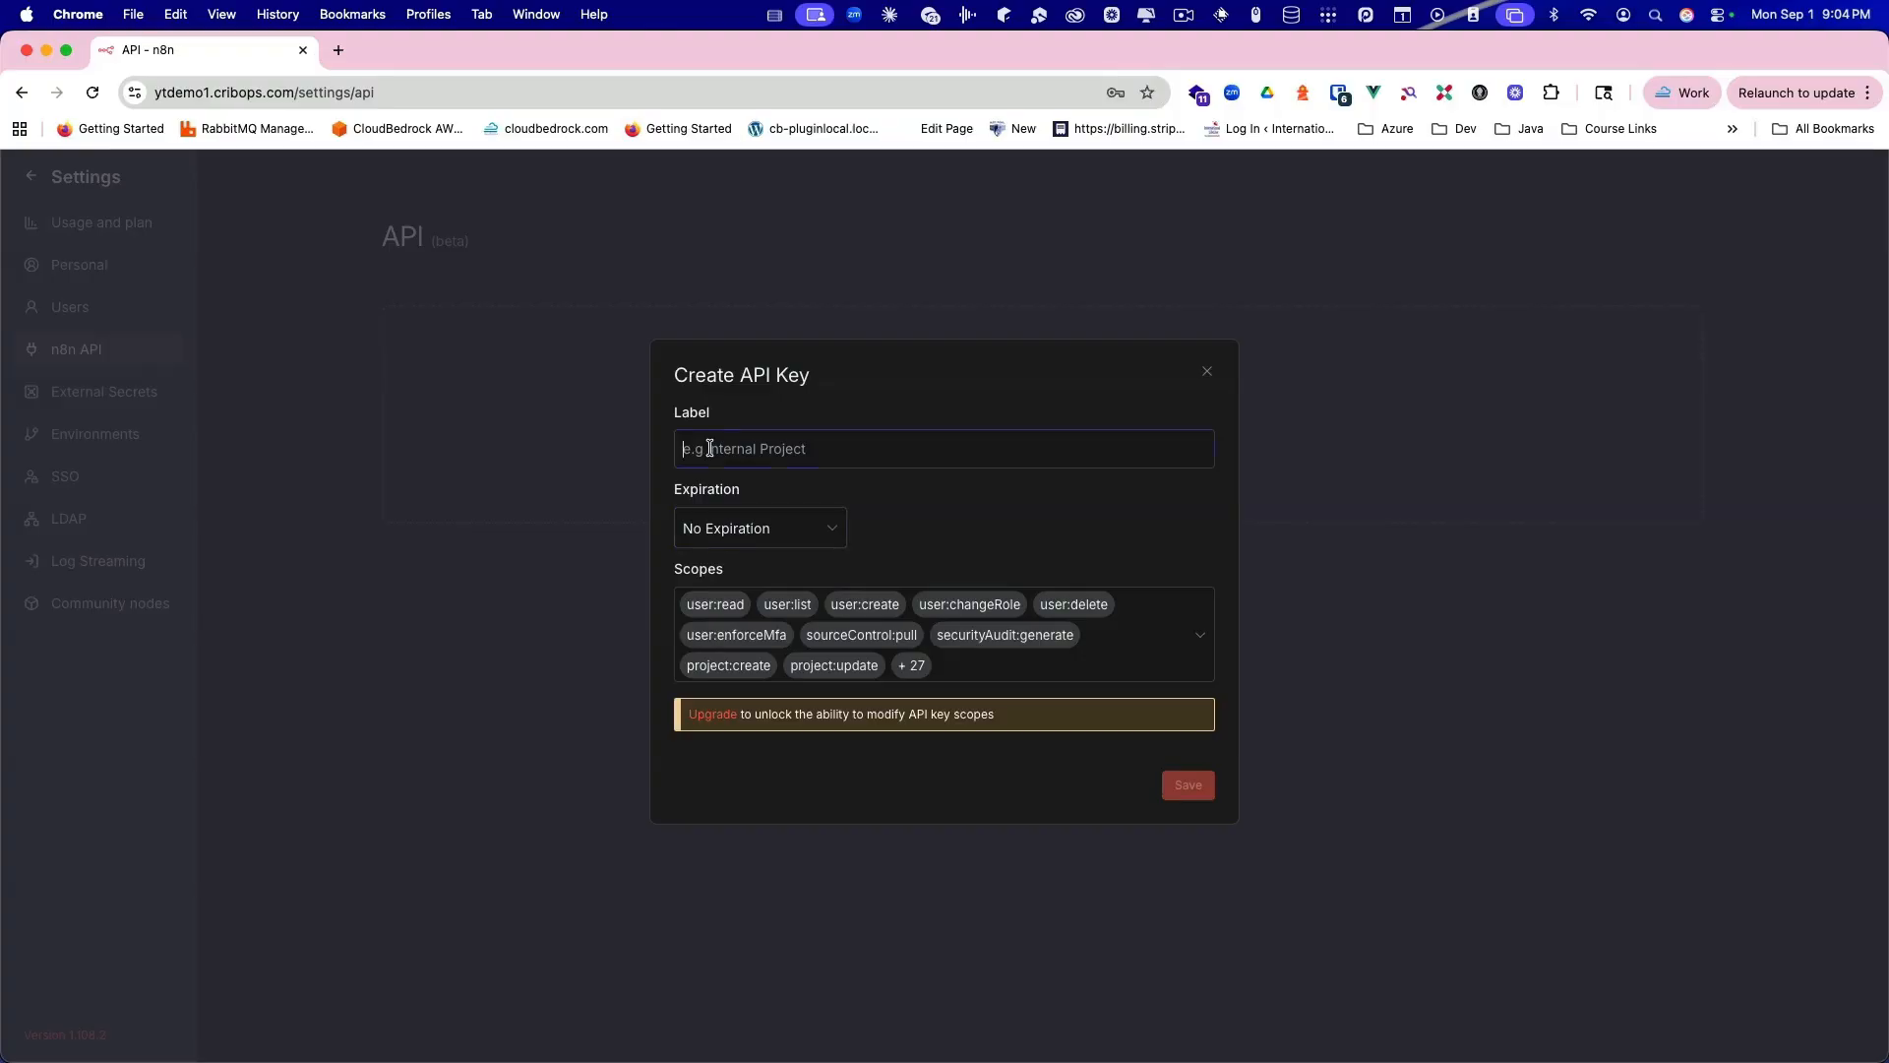
type("test")
left_click(1187, 785)
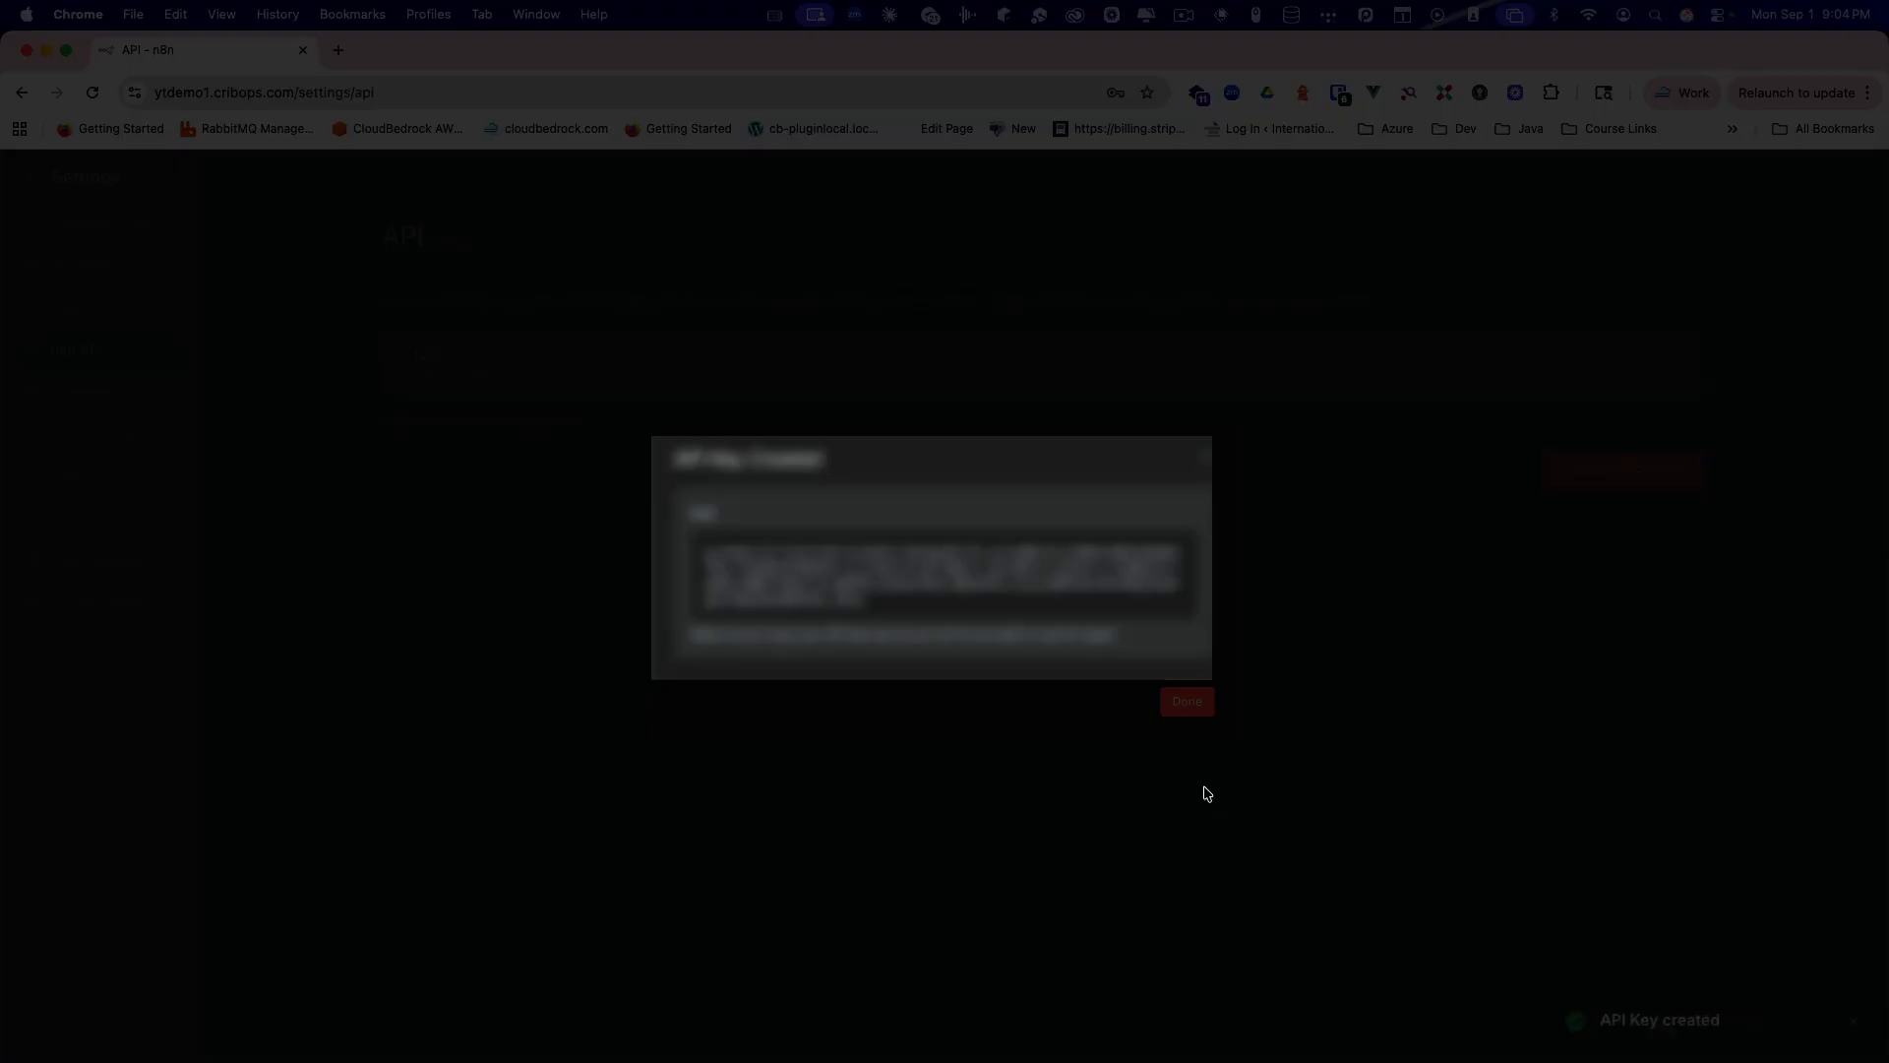
left_click(1162, 584)
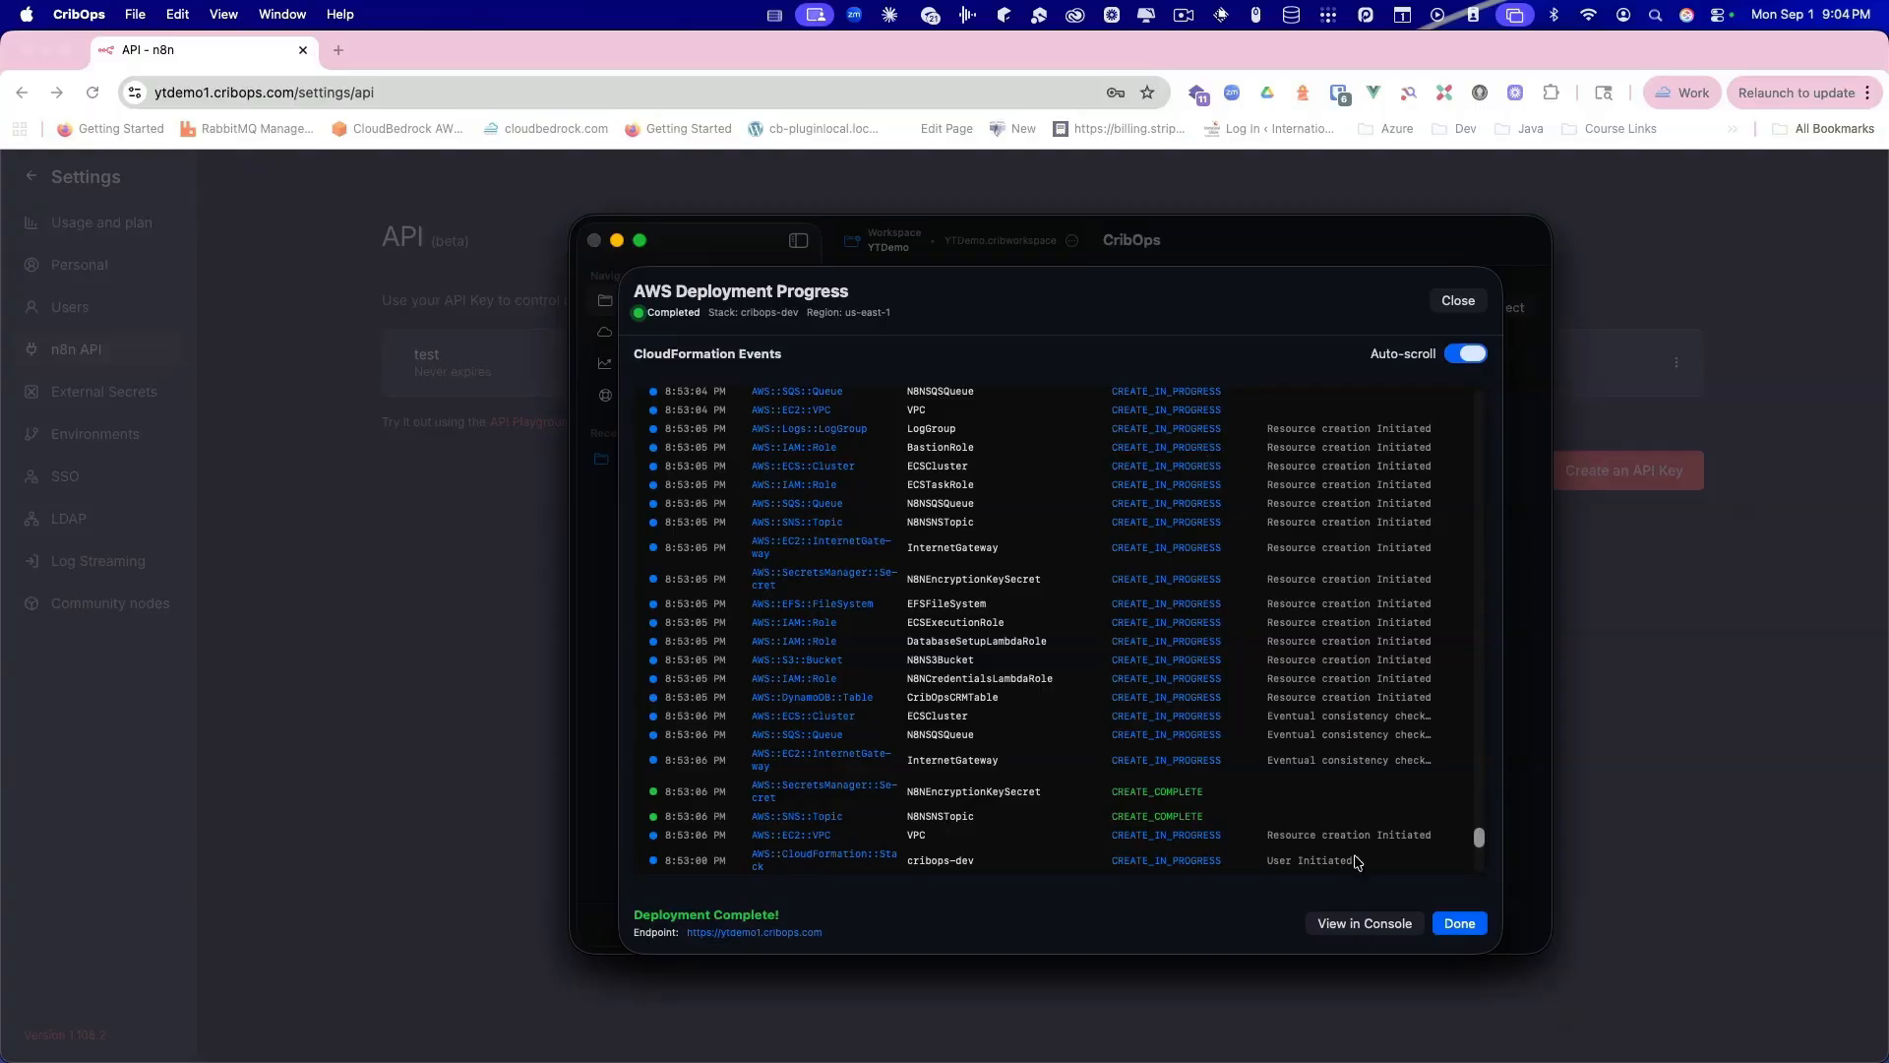
Step: Close the deployment report with Done and choose Setup Databases from the dev card's menu
left_click(1456, 920)
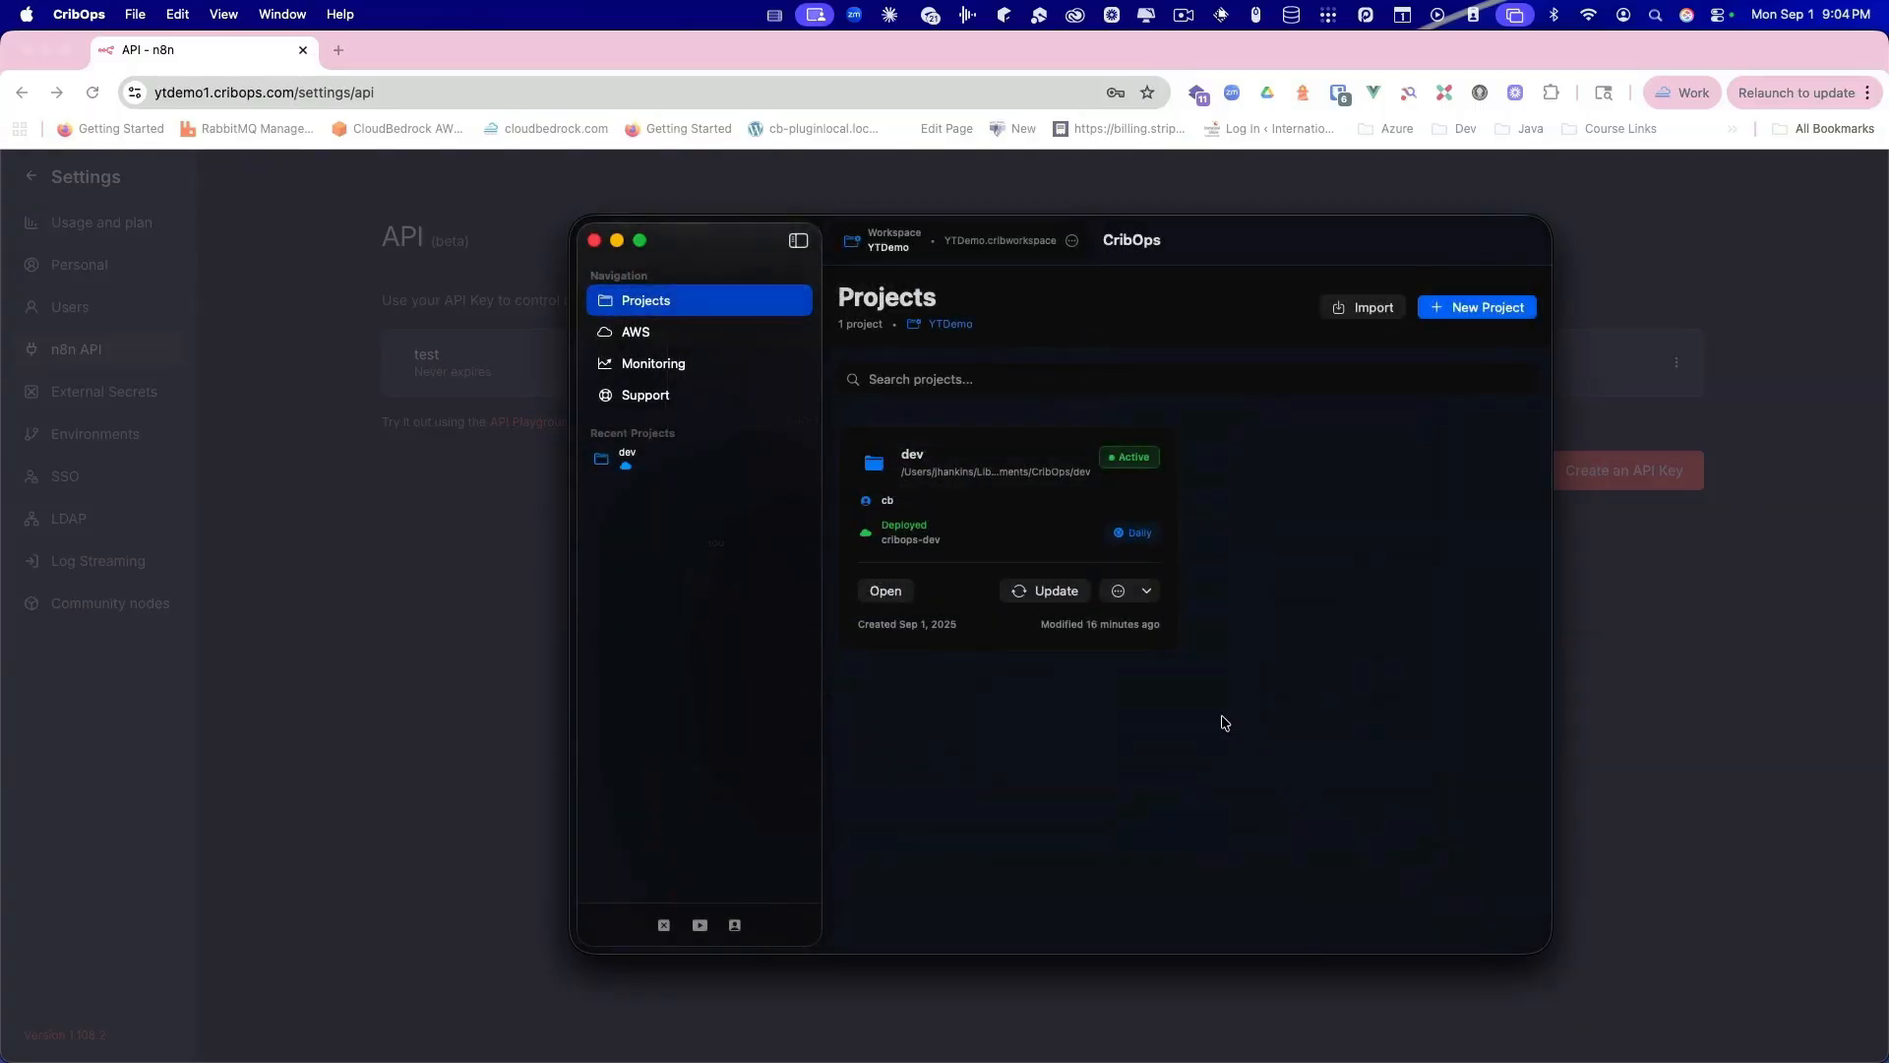
left_click(1147, 591)
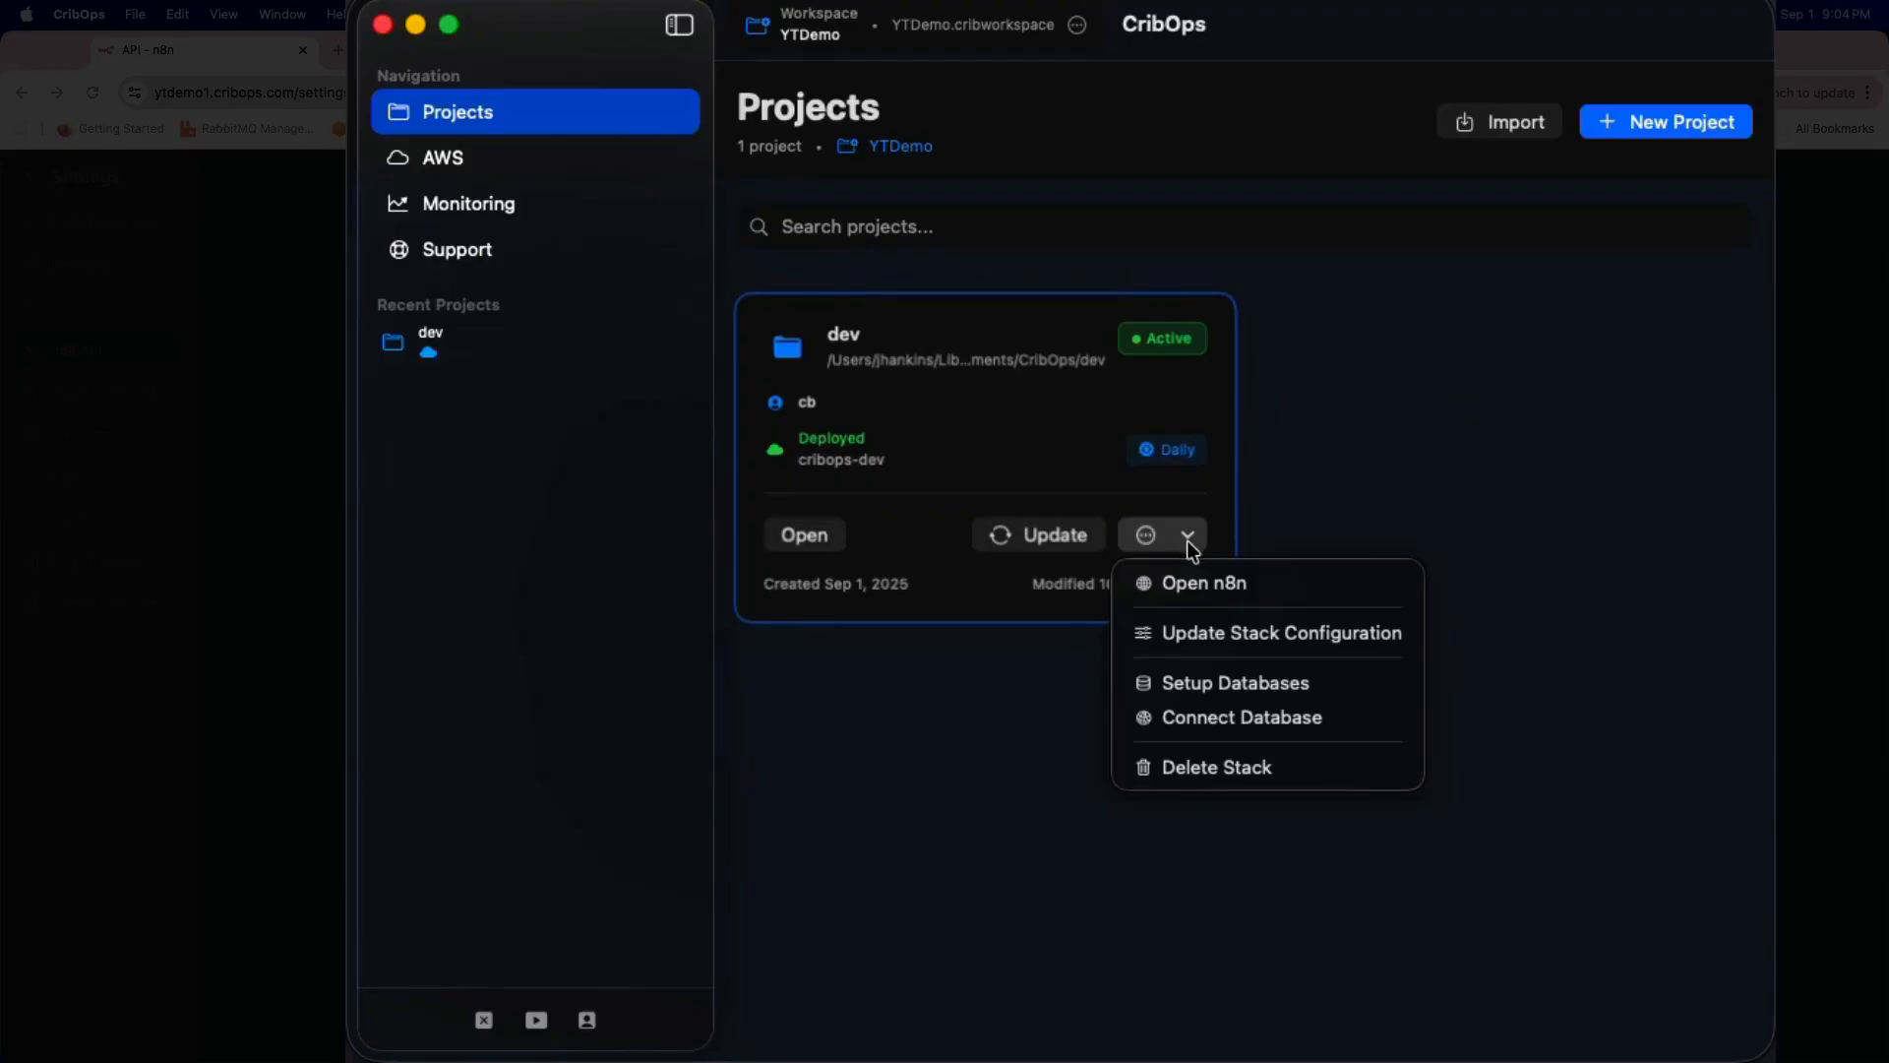
left_click(1220, 686)
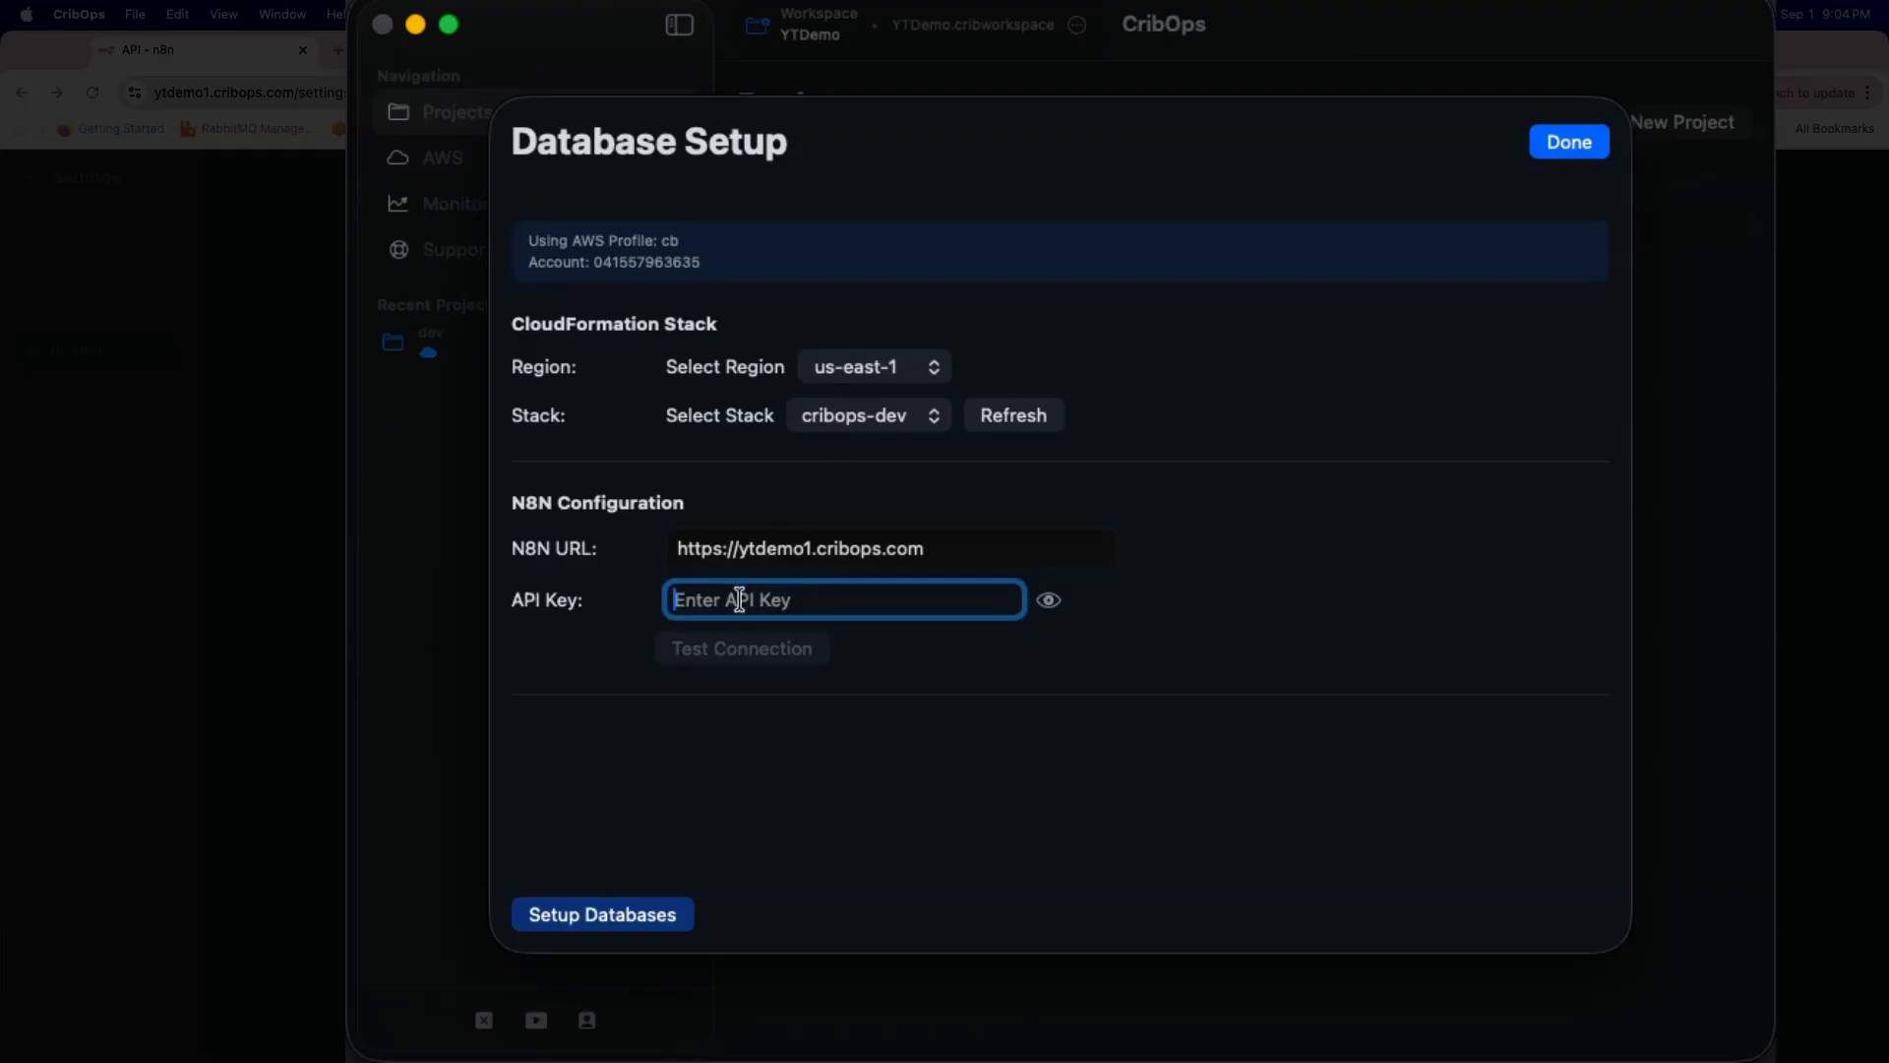
Step: Paste the n8n API key, test the connection, run Setup Databases, and close when finished
key("super+v")
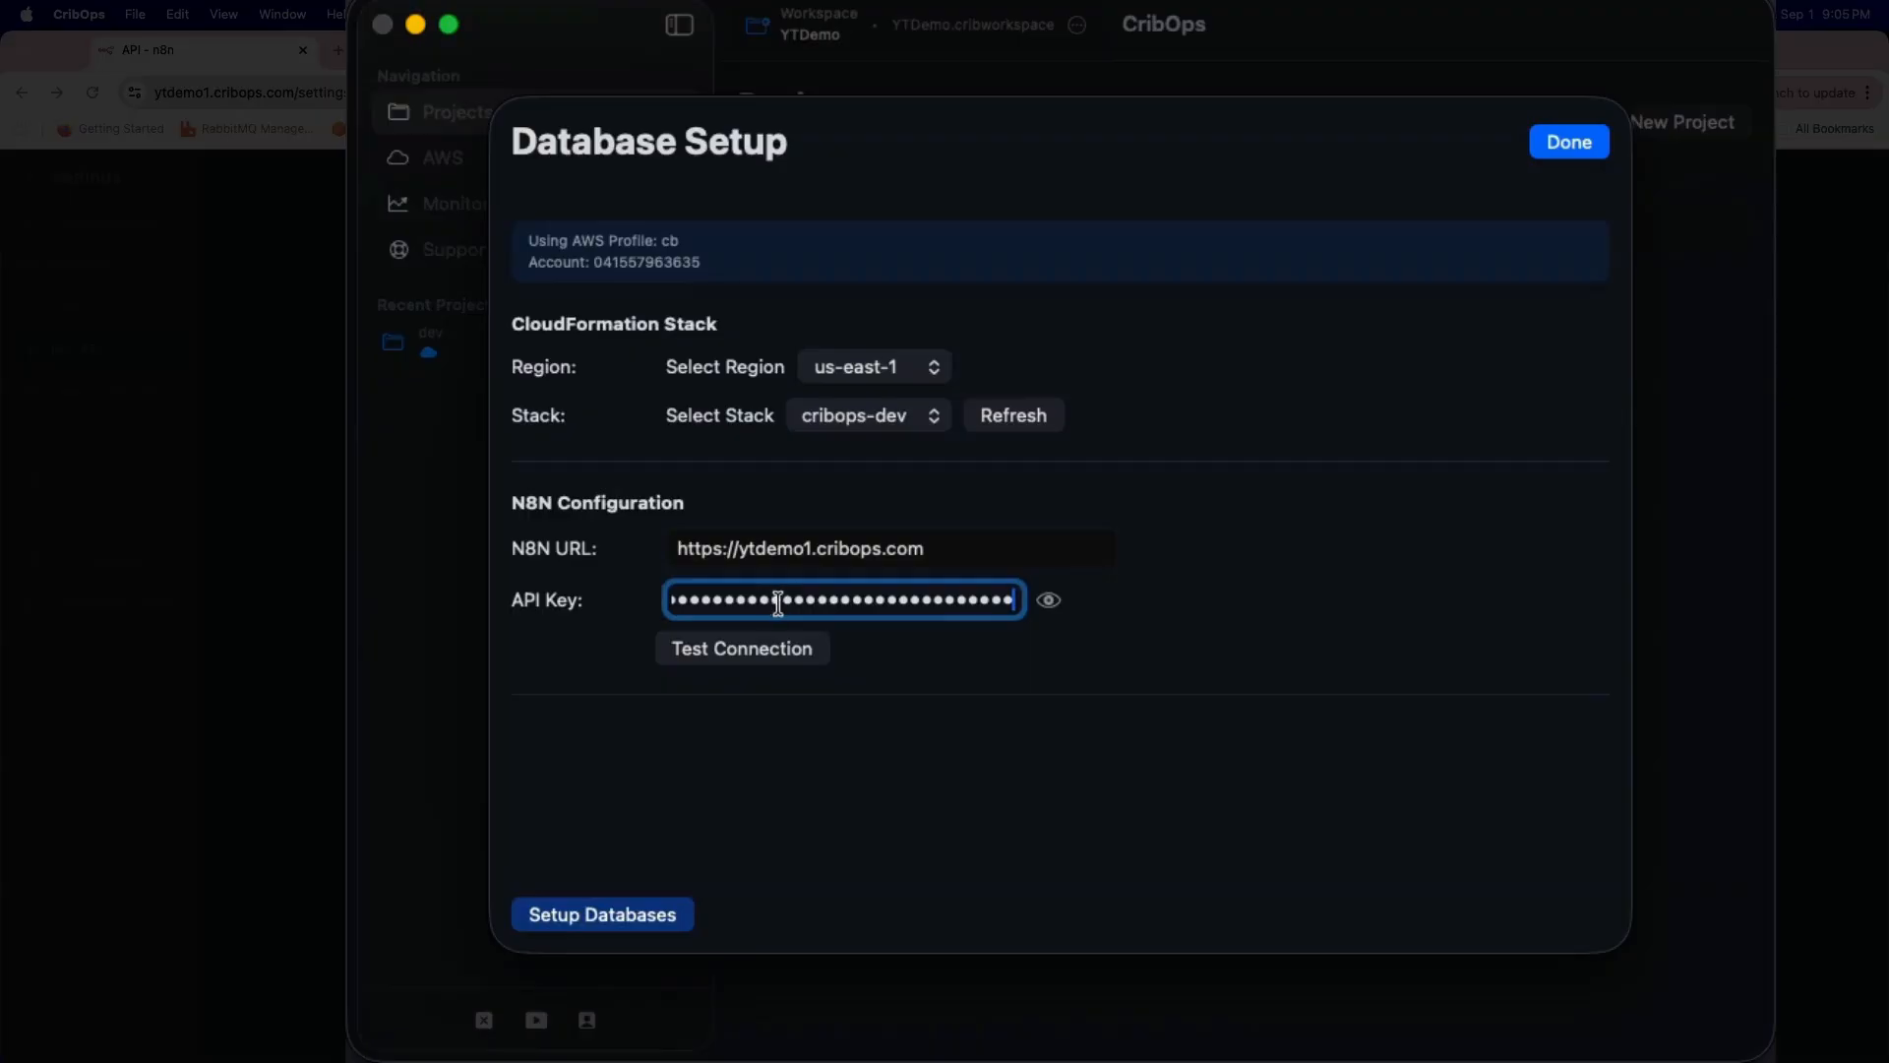
left_click(763, 654)
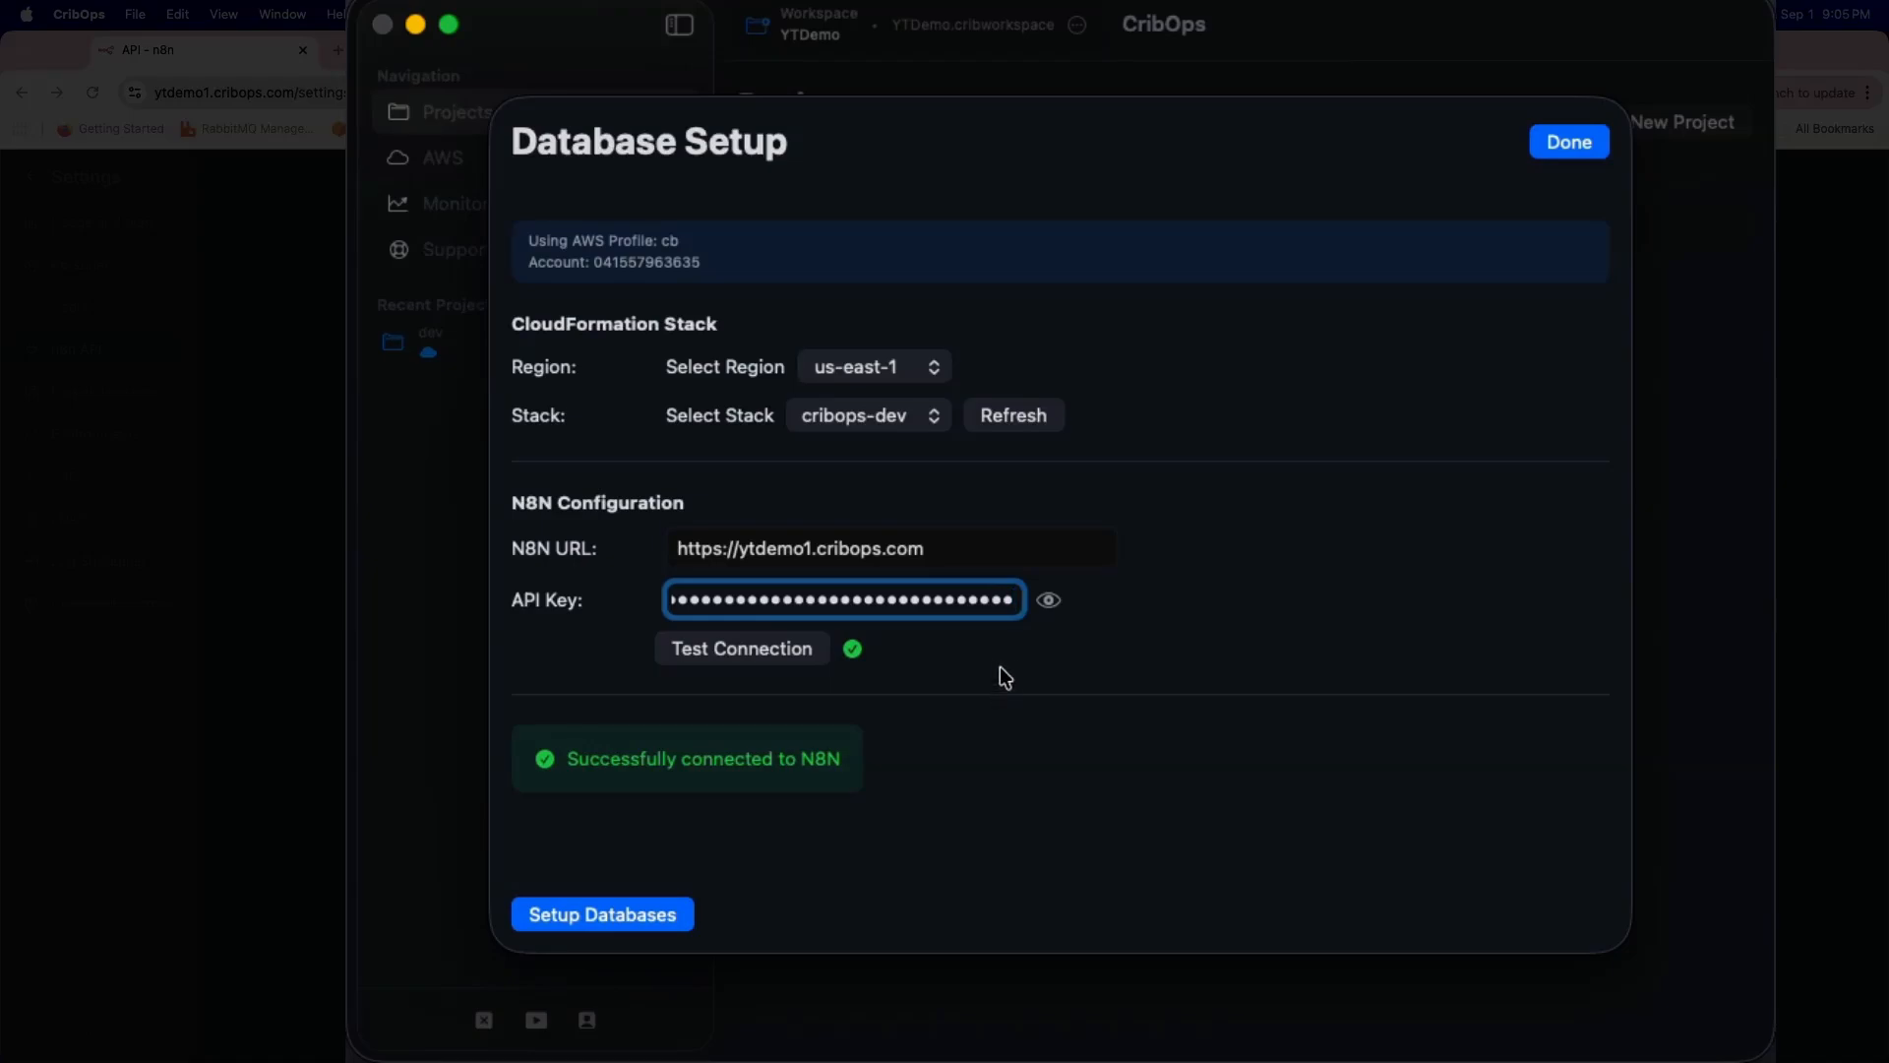
left_click(631, 914)
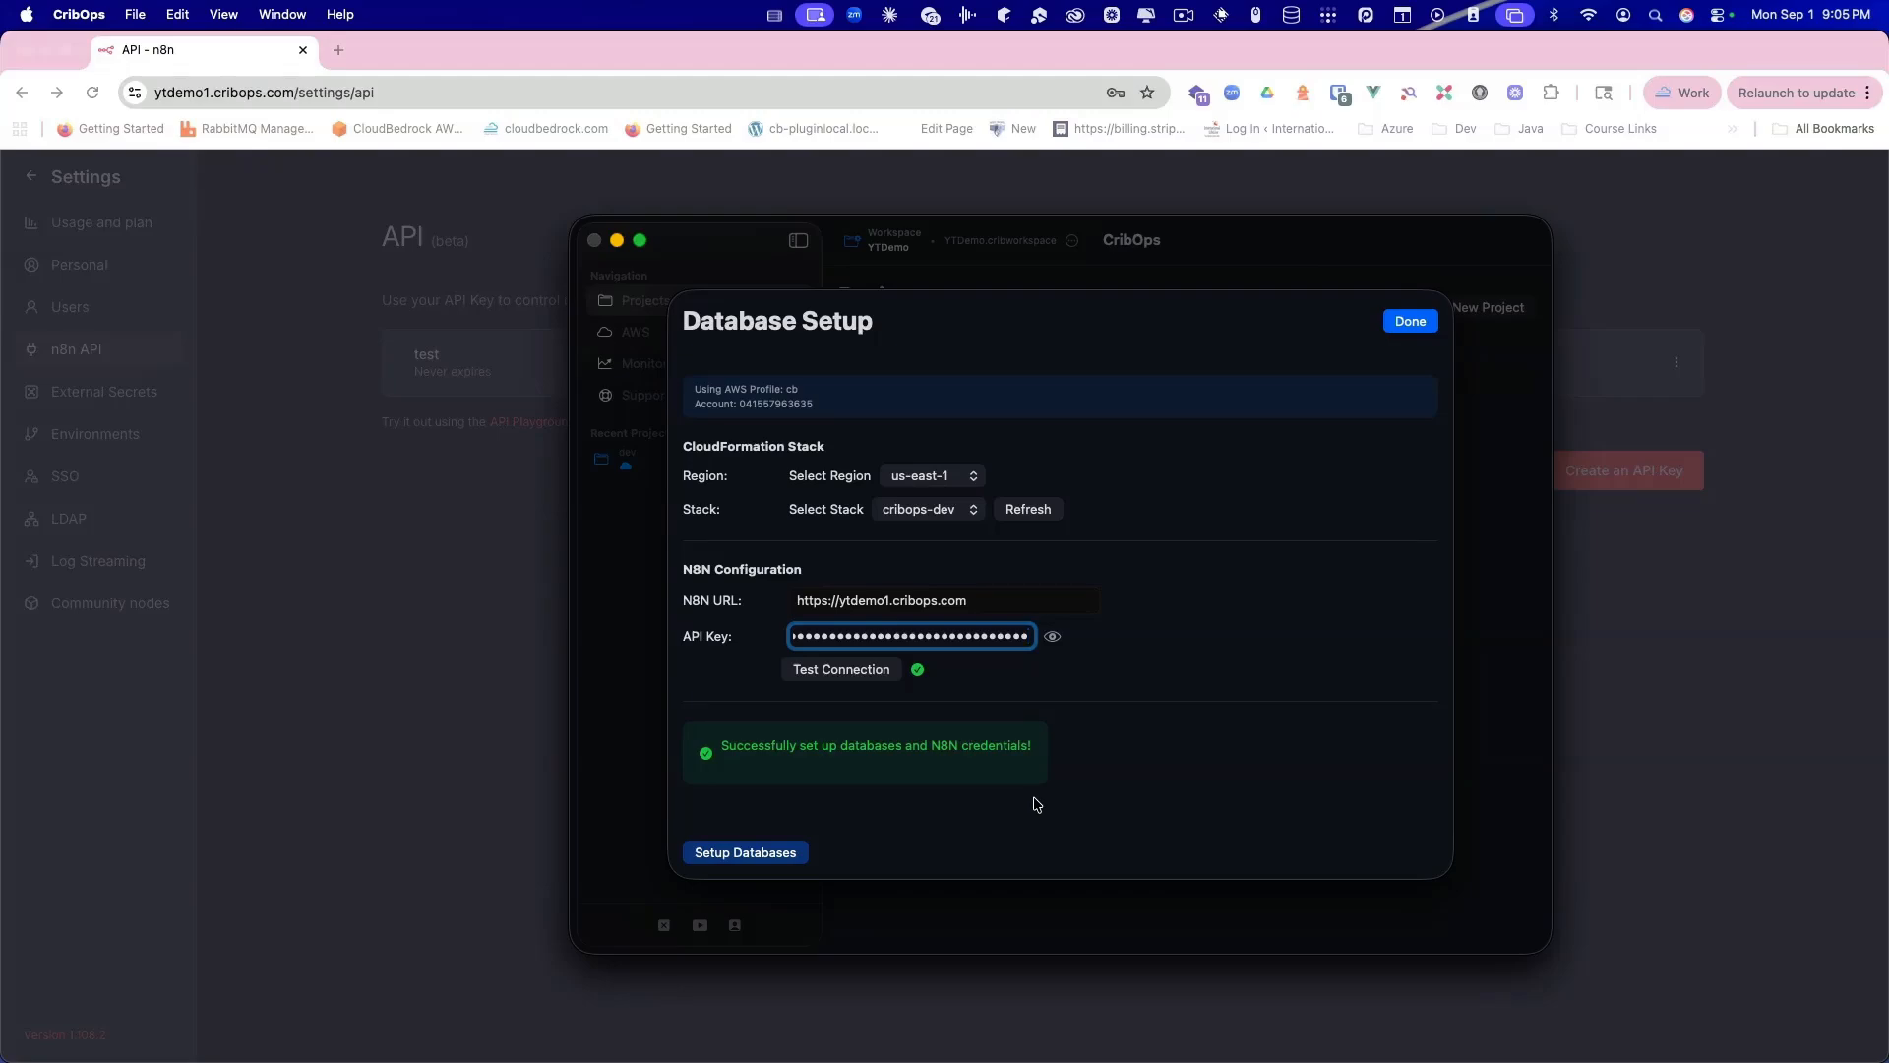
left_click(1414, 322)
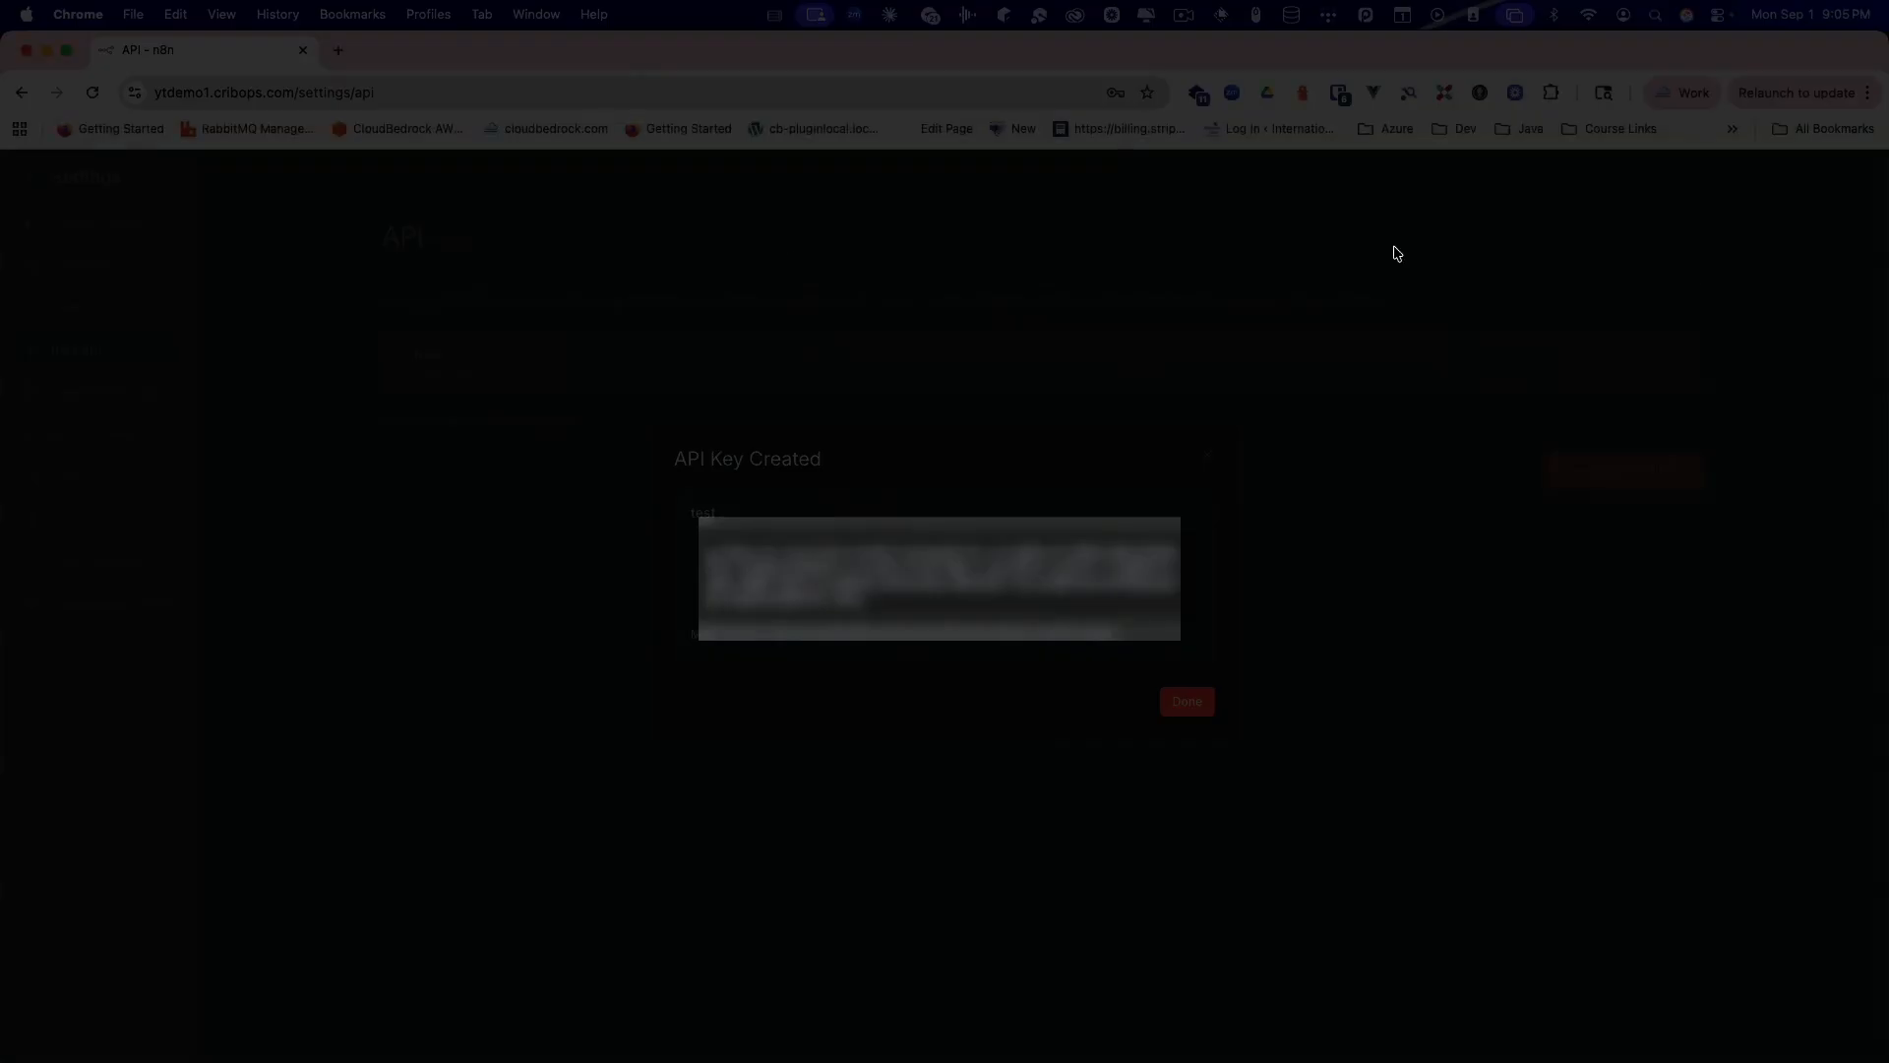
Step: Dismiss the API key dialog, inspect the CribOps AWS credential under Credentials, then return to Workflows
left_click(1199, 707)
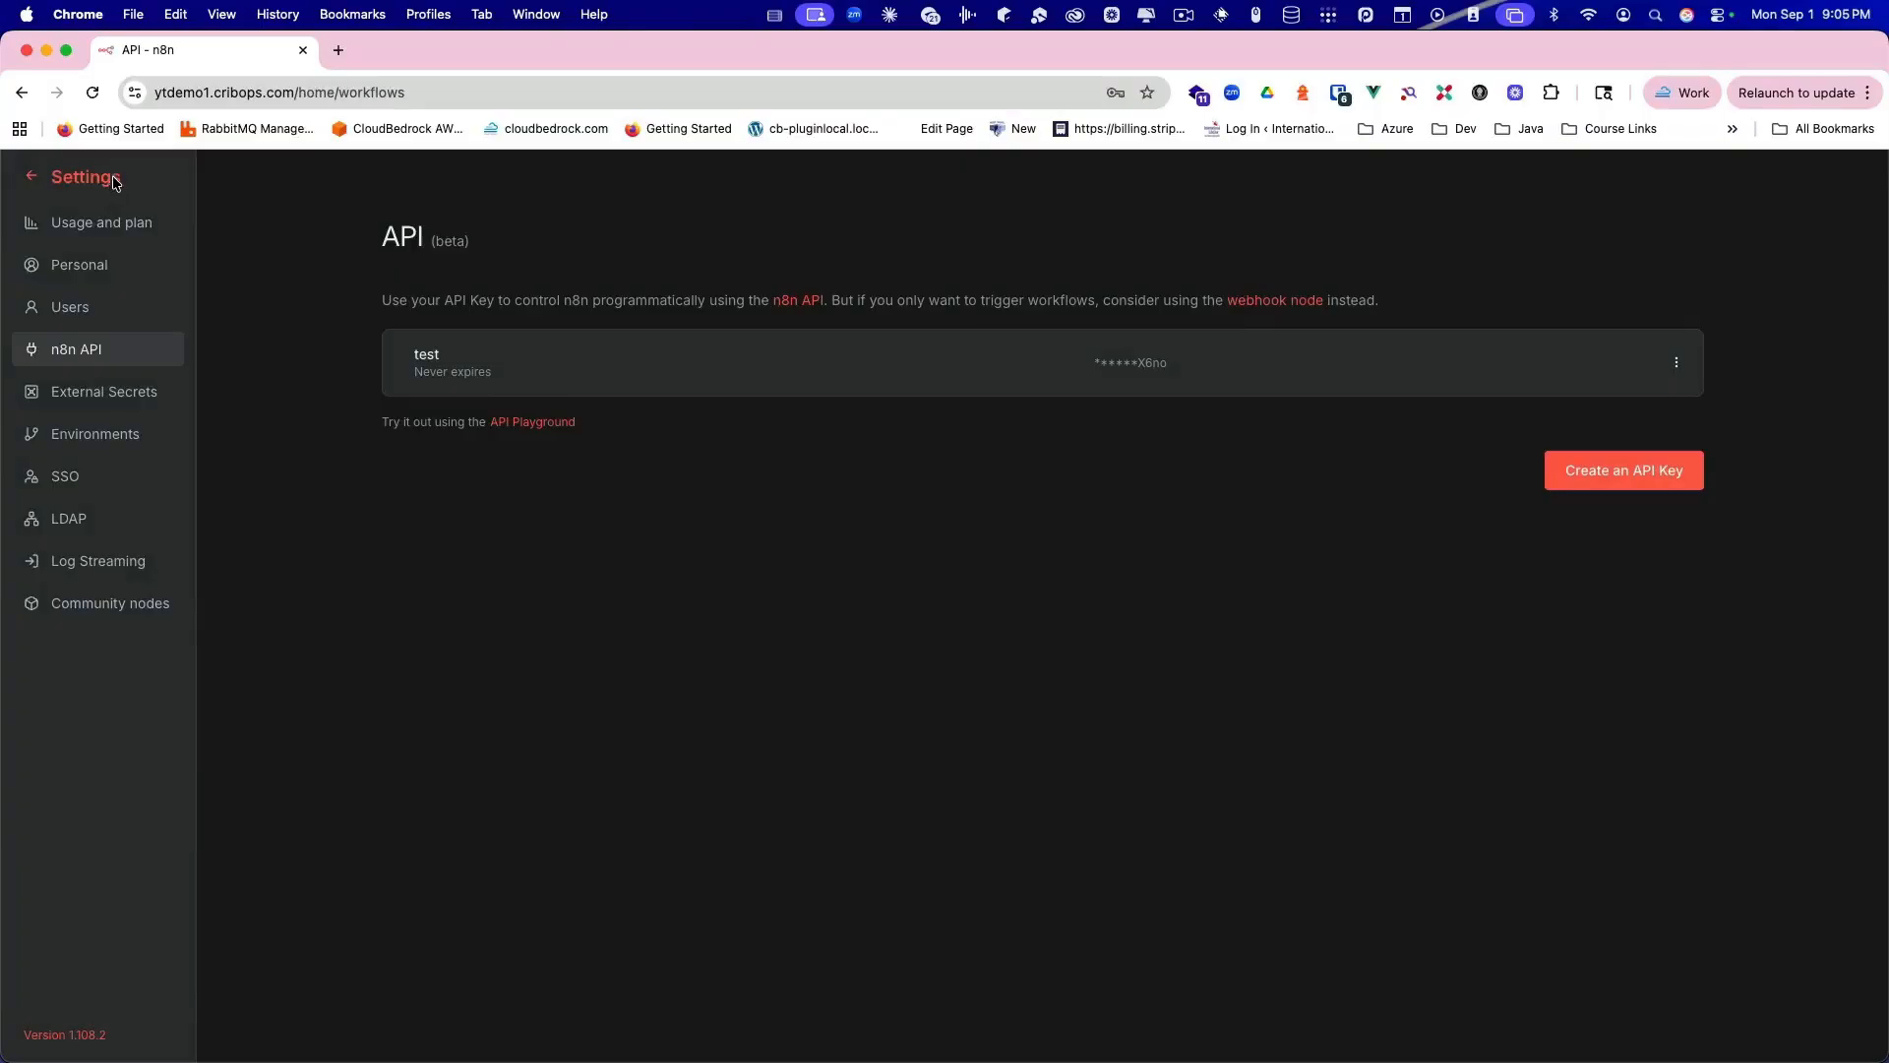
left_click(113, 178)
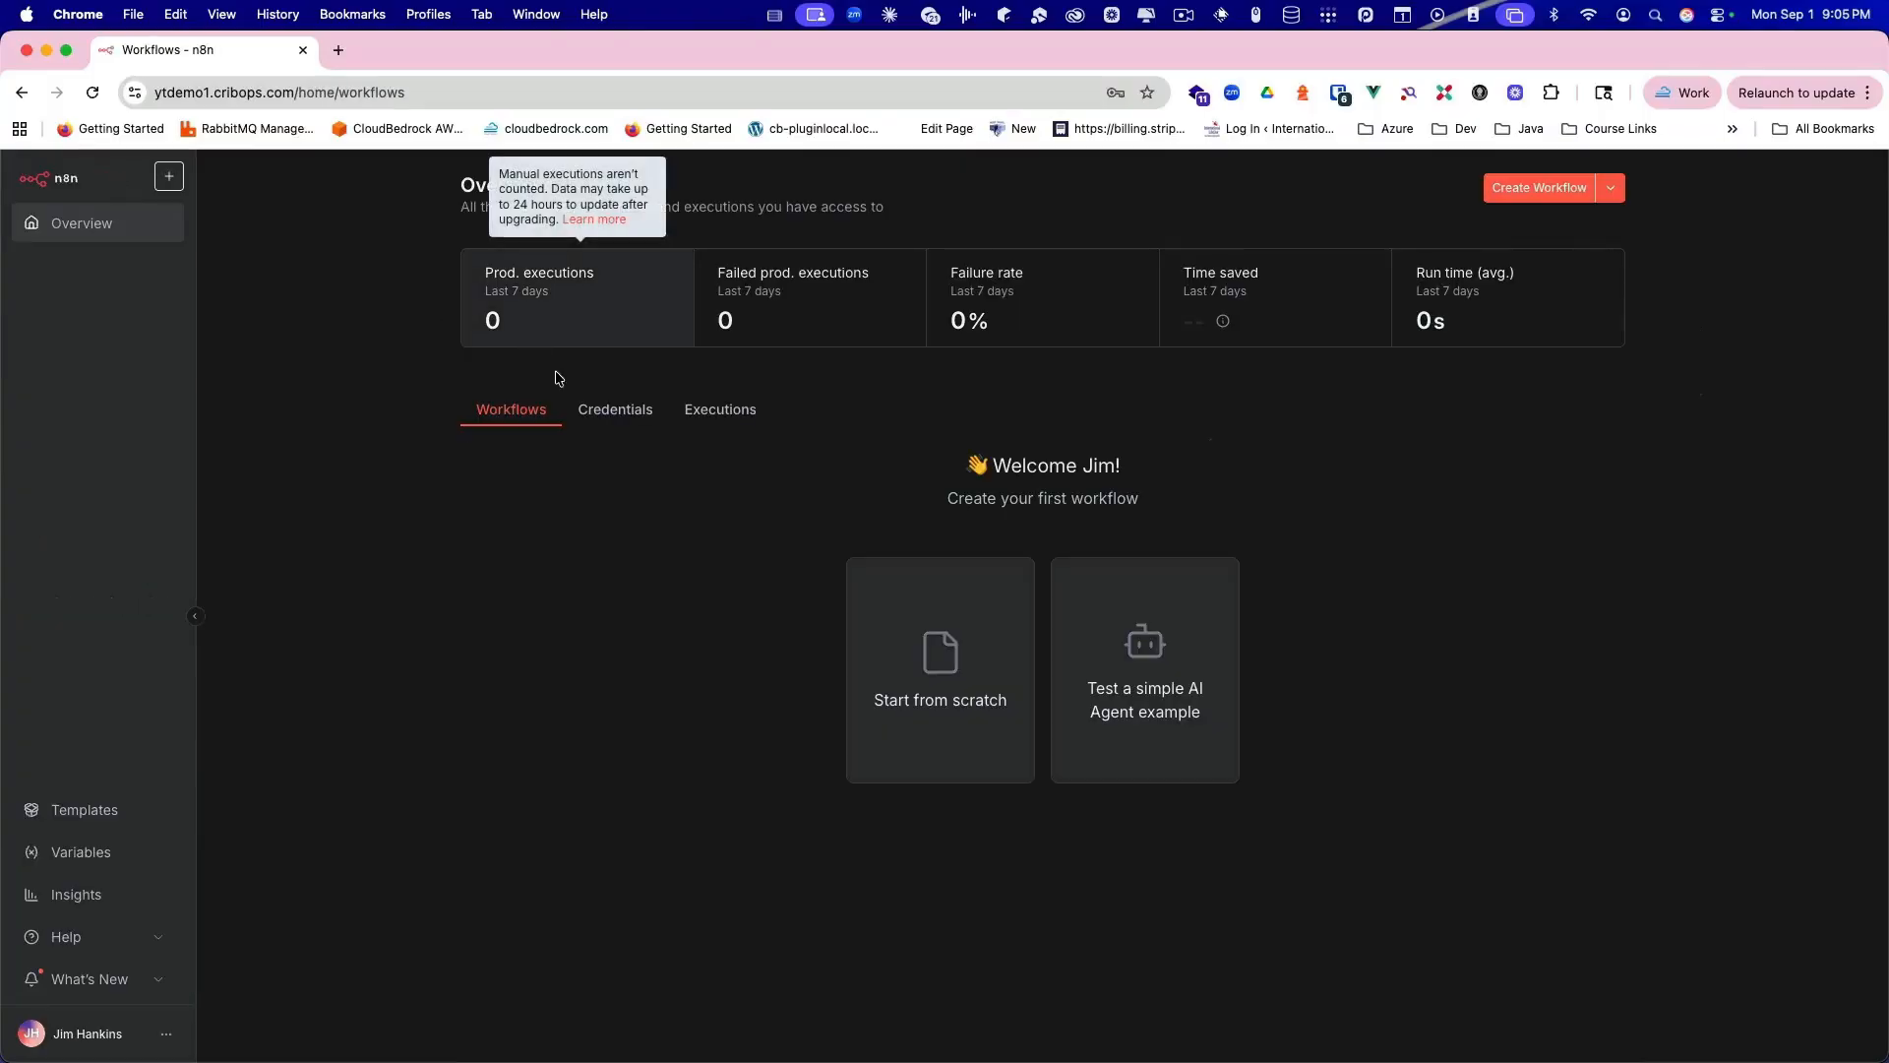
left_click(623, 421)
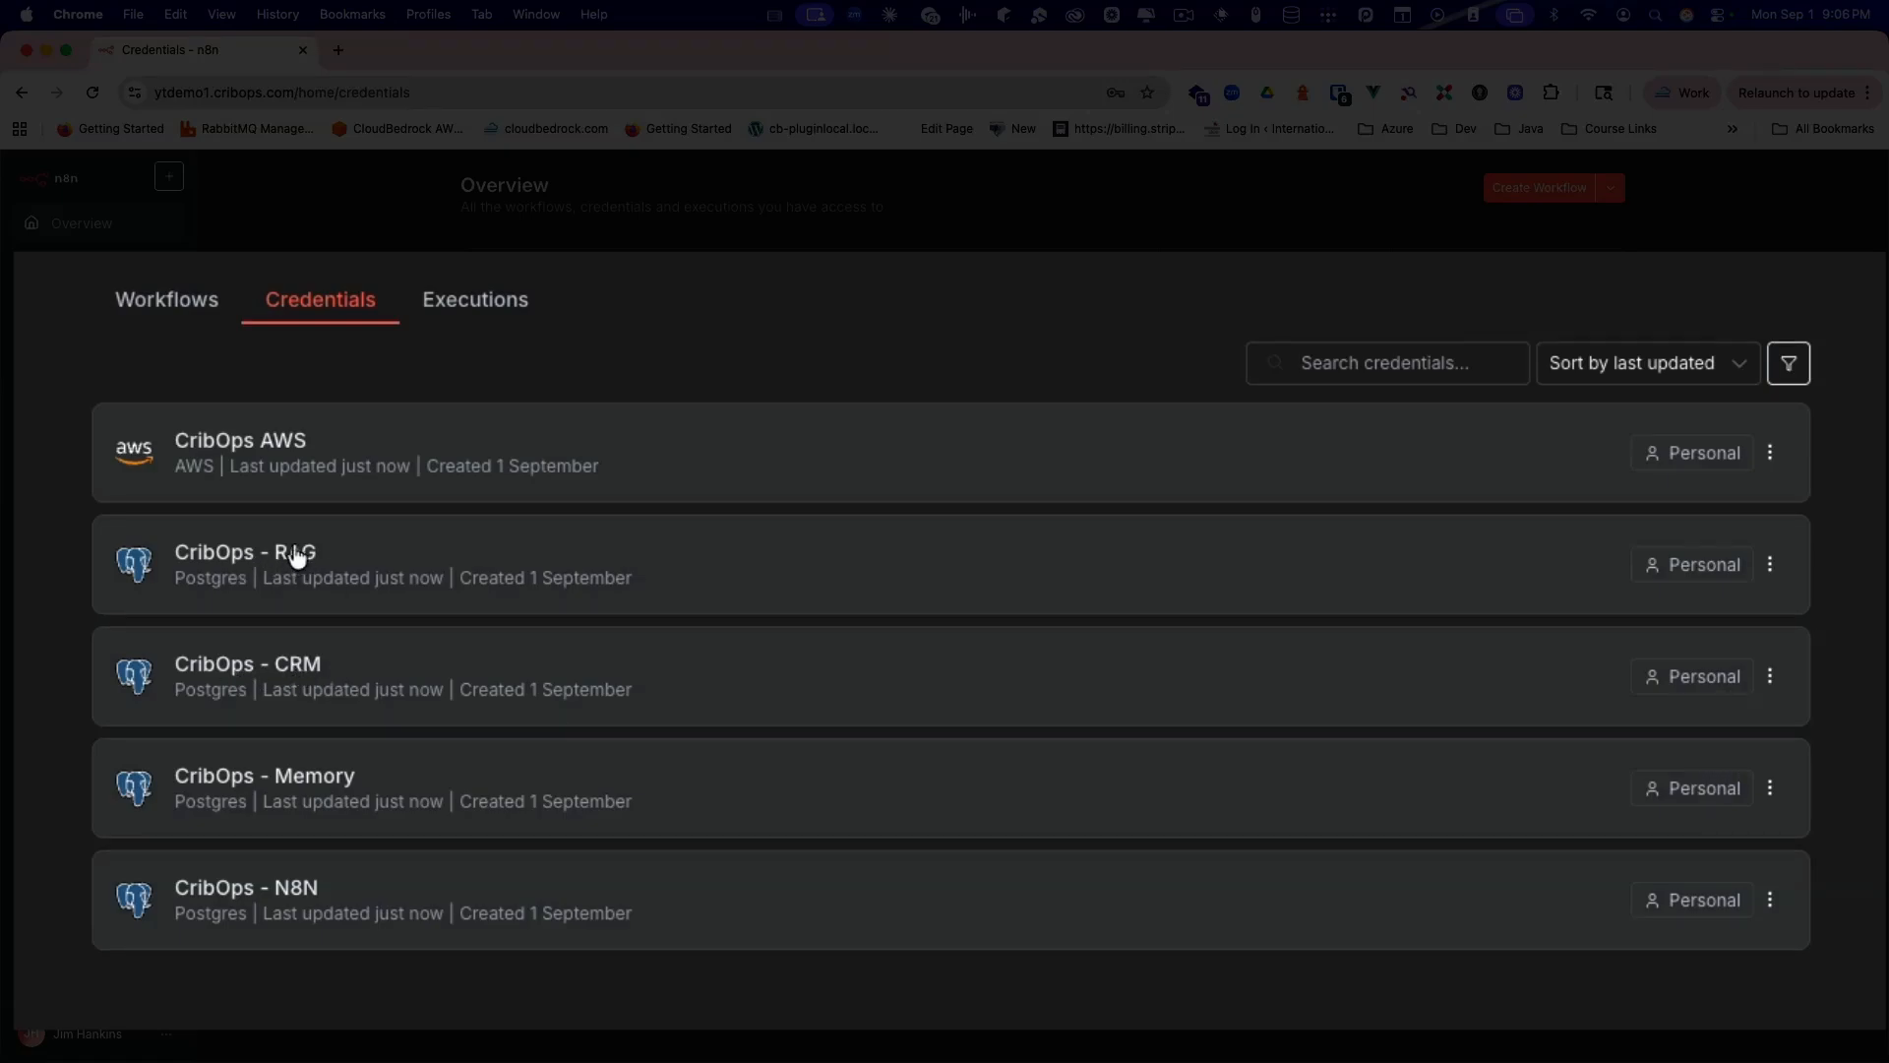
left_click(278, 438)
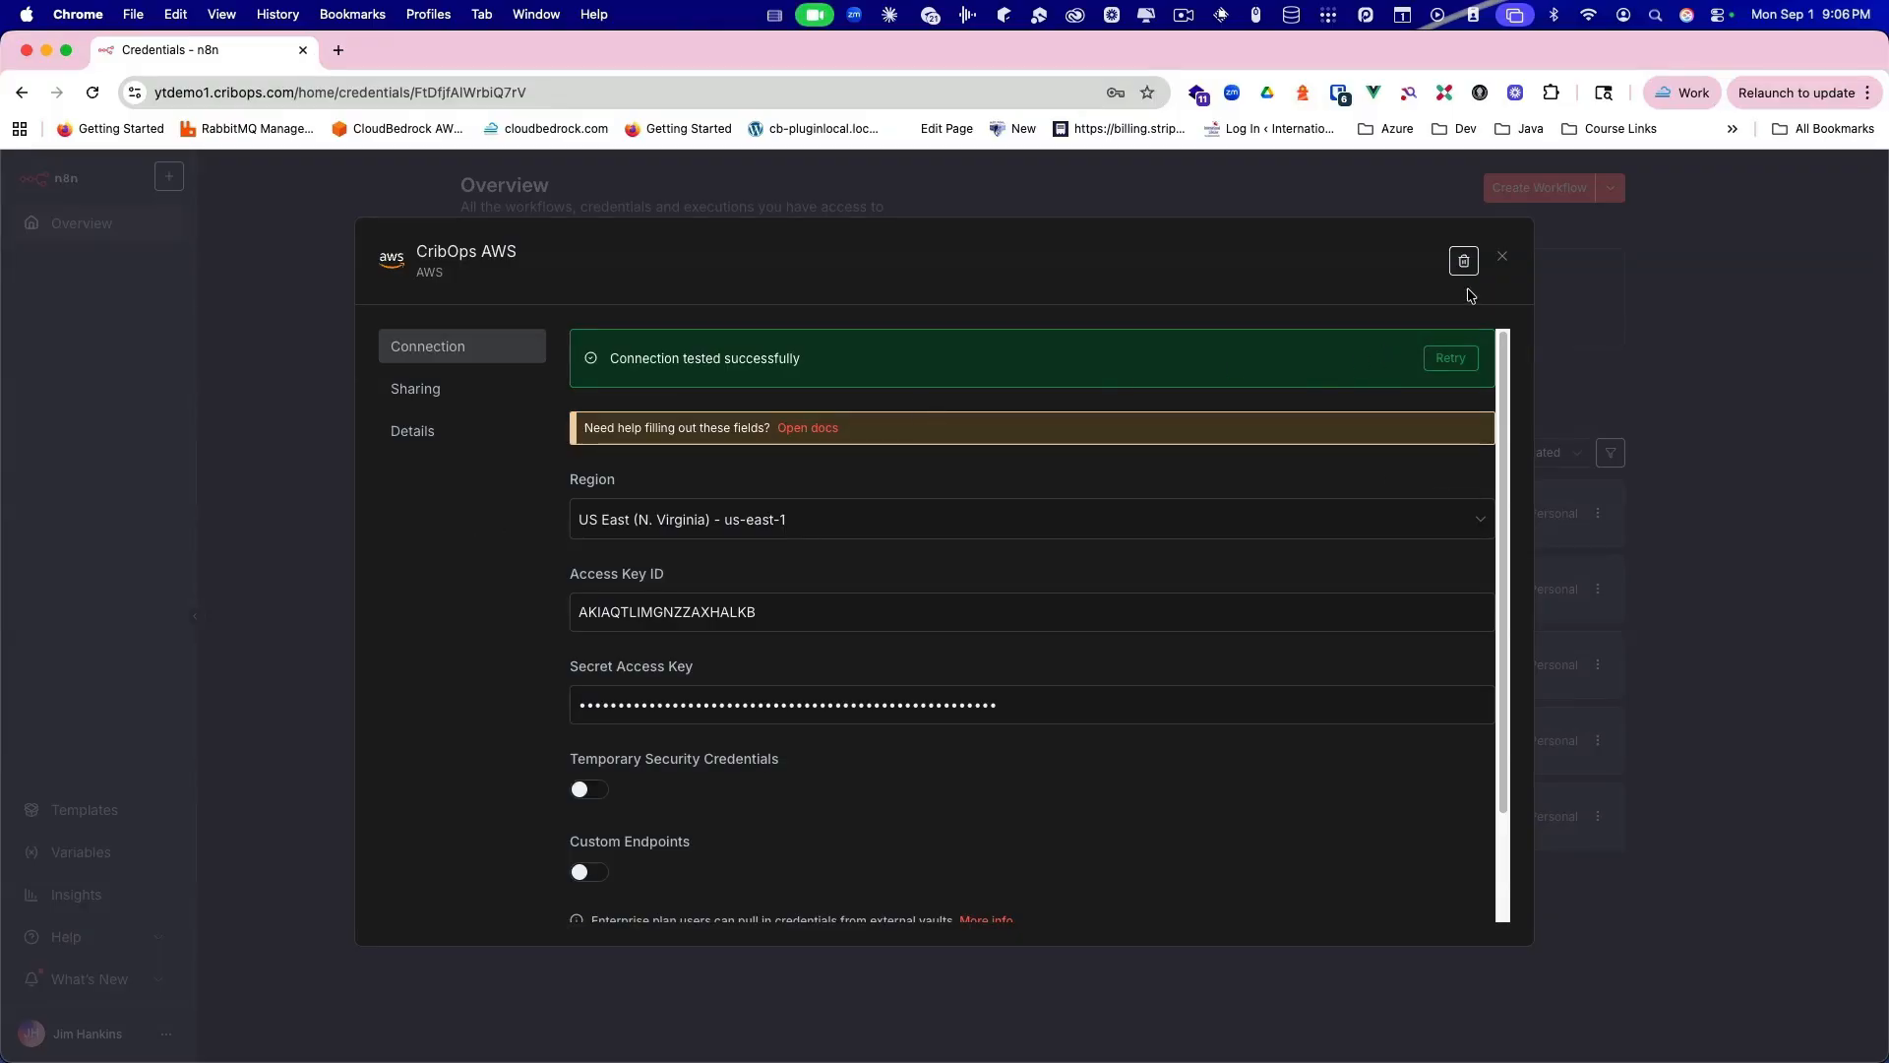
left_click(1503, 258)
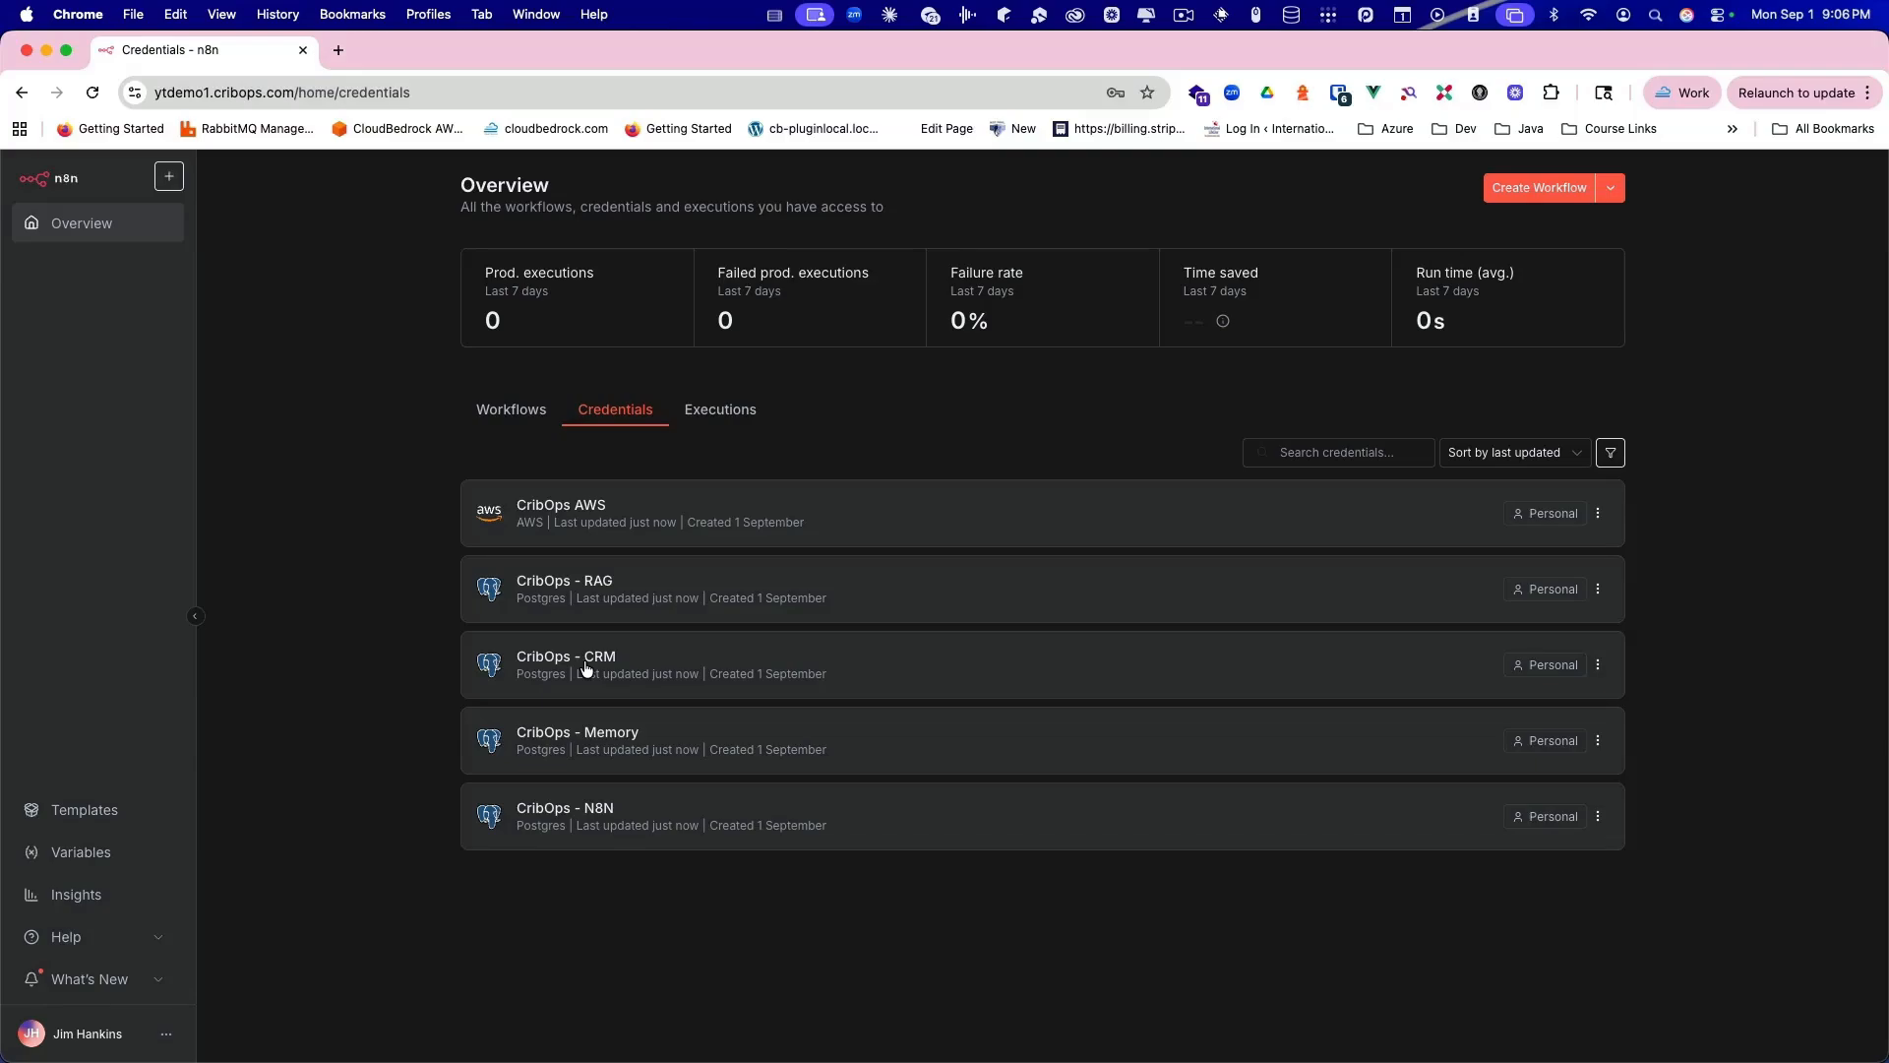
left_click(515, 416)
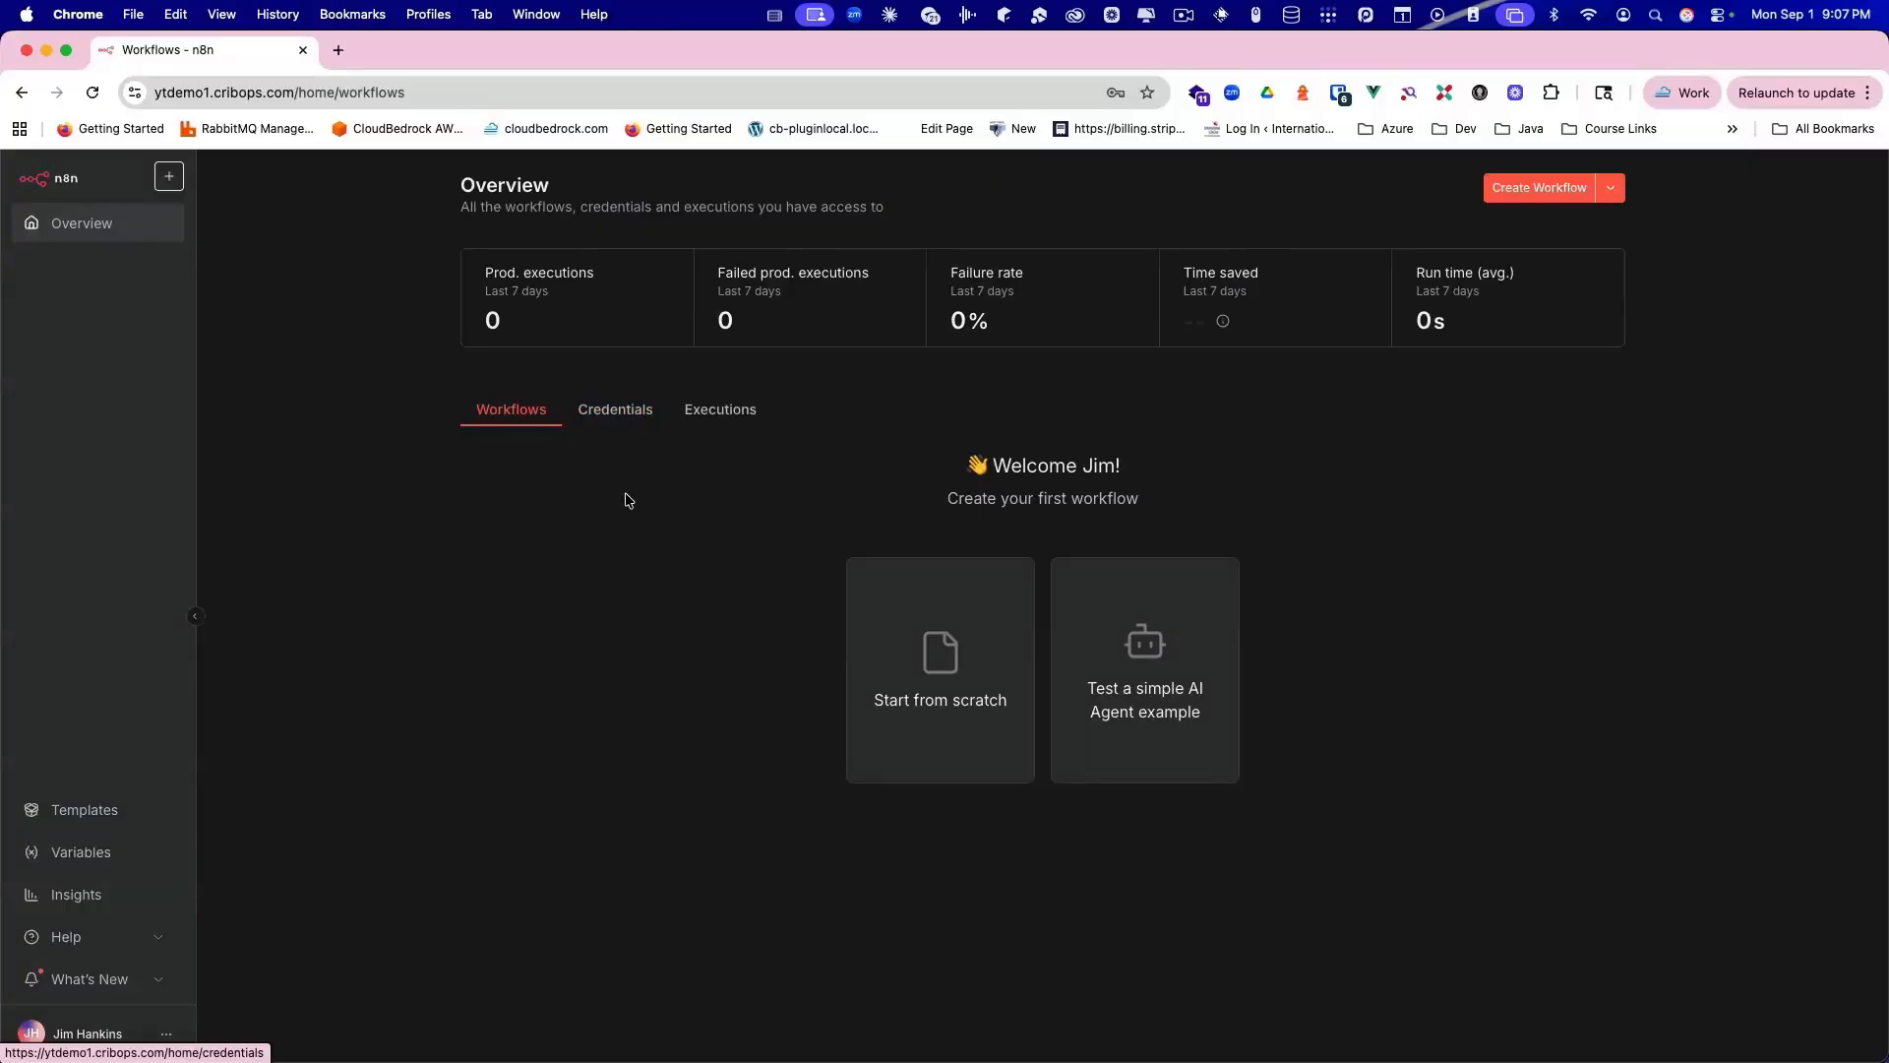
Step: Switch the n8n Overview back to the Credentials tab
left_click(627, 421)
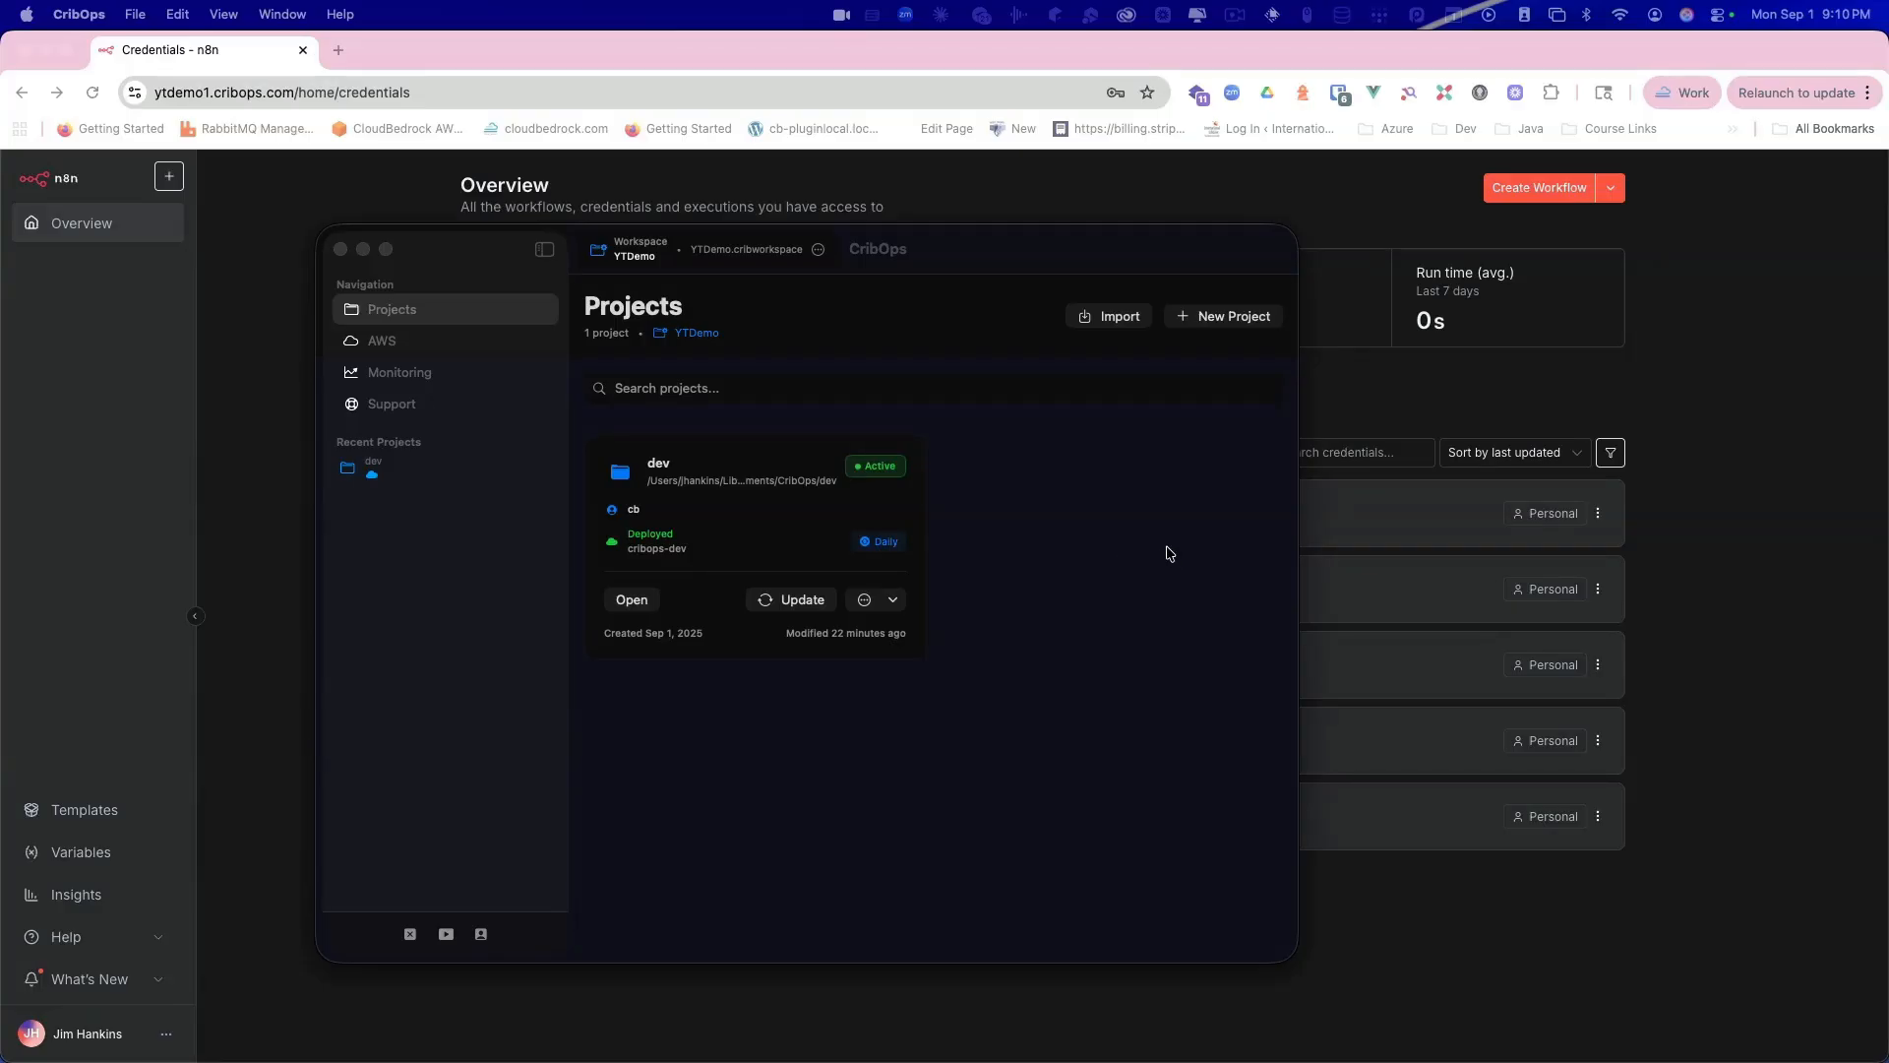
Step: Open the actions dropdown on the dev project card, listing Open n8n through Delete Stack
left_click(895, 602)
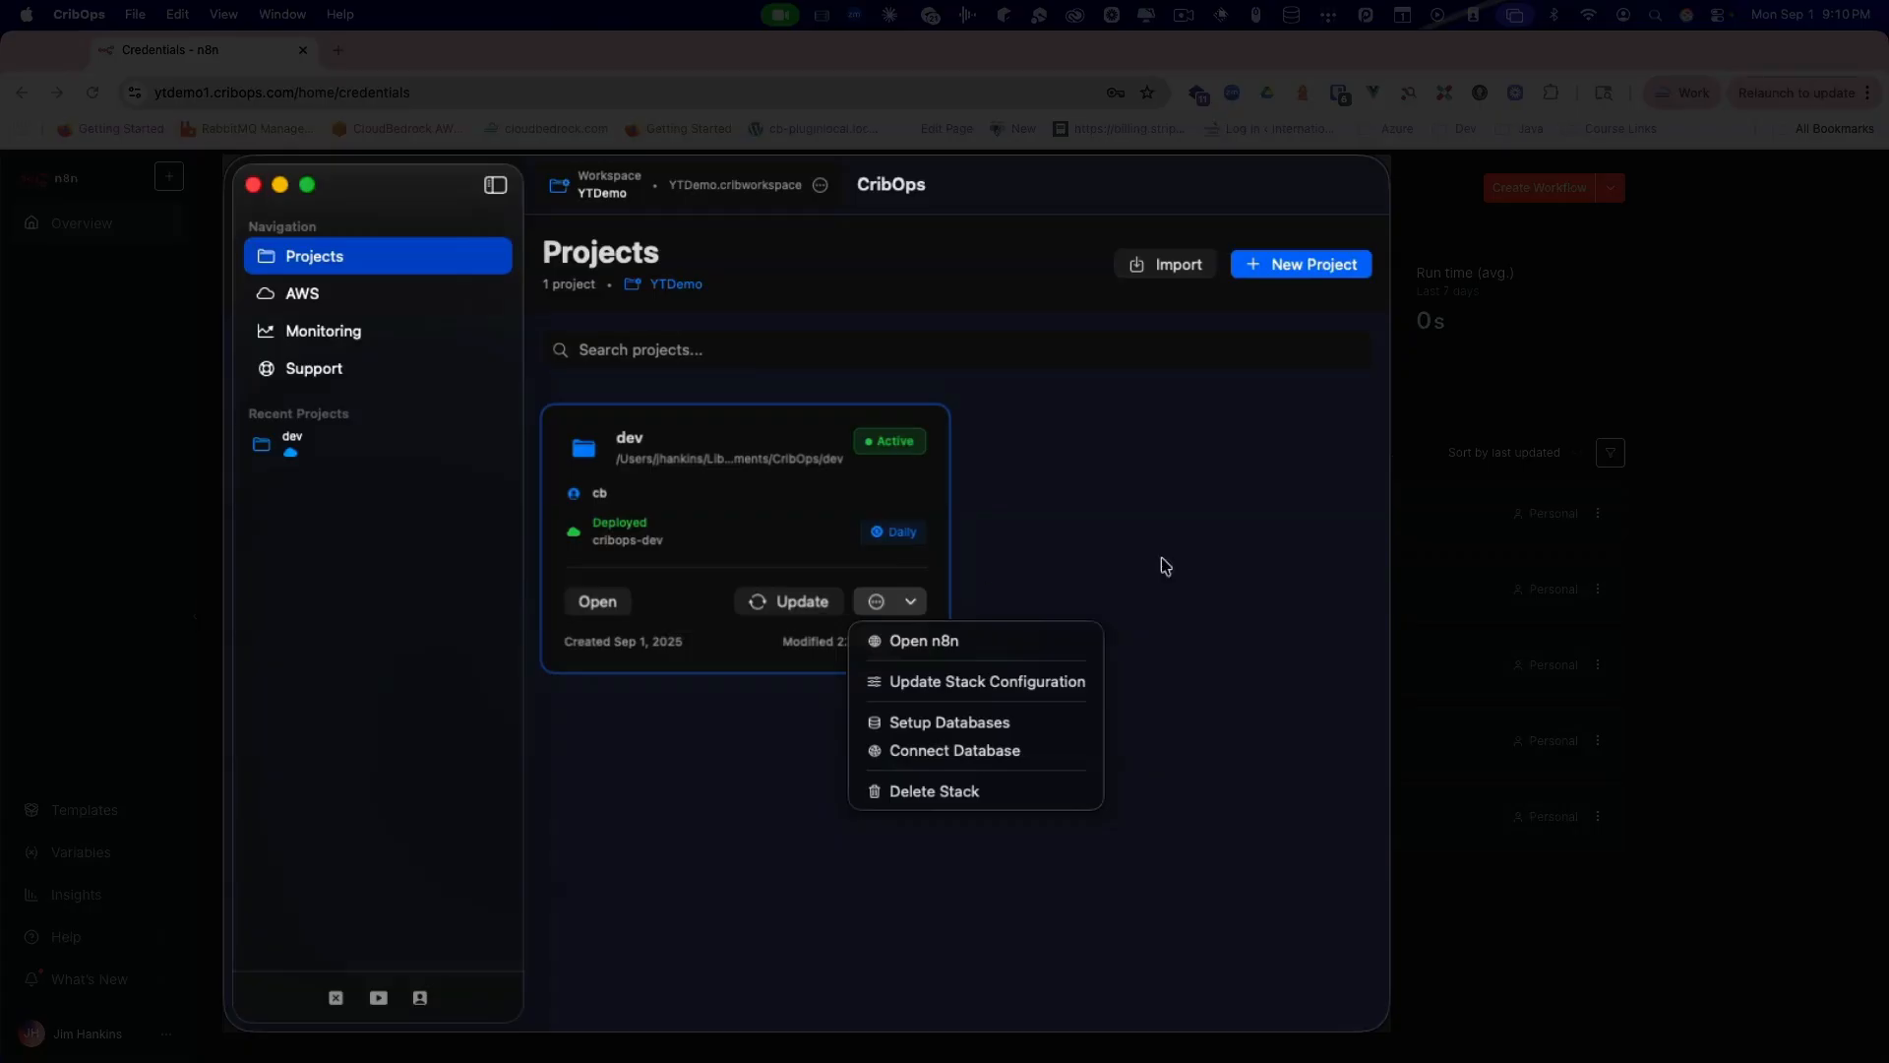
left_click(1171, 558)
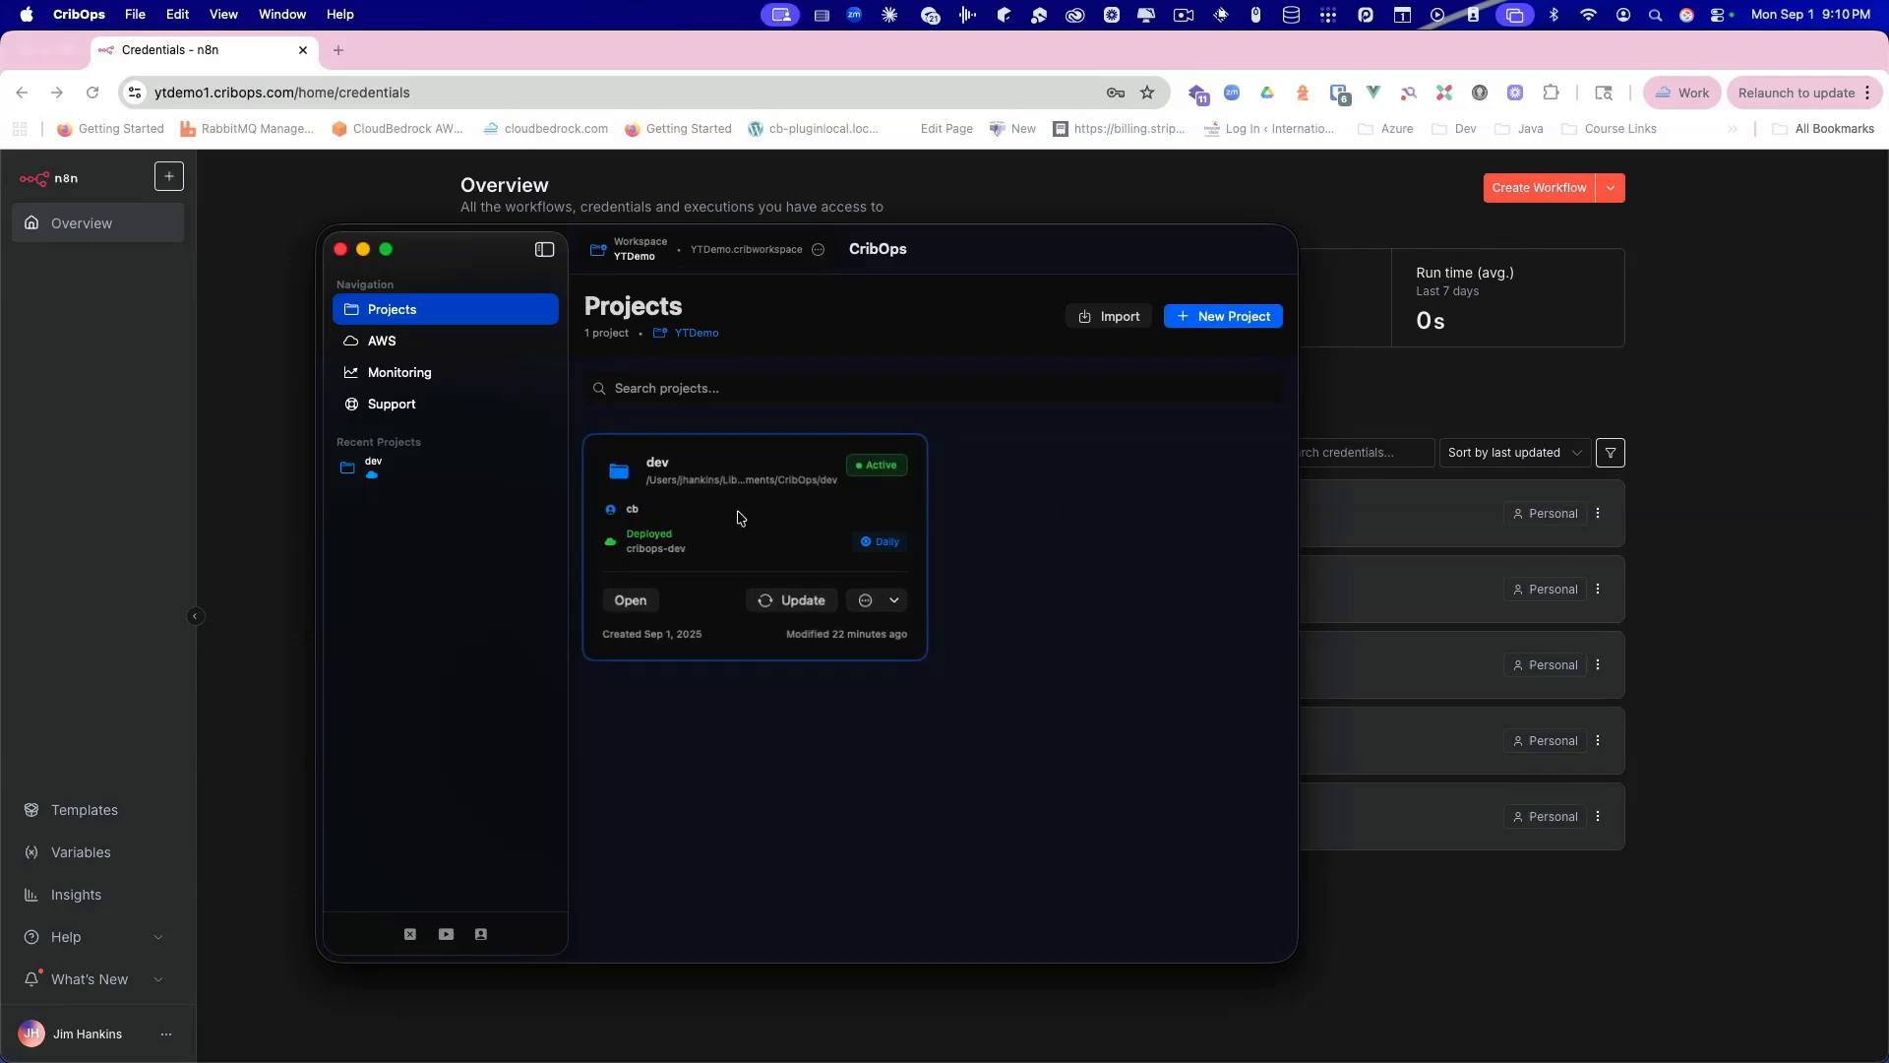
left_click(896, 602)
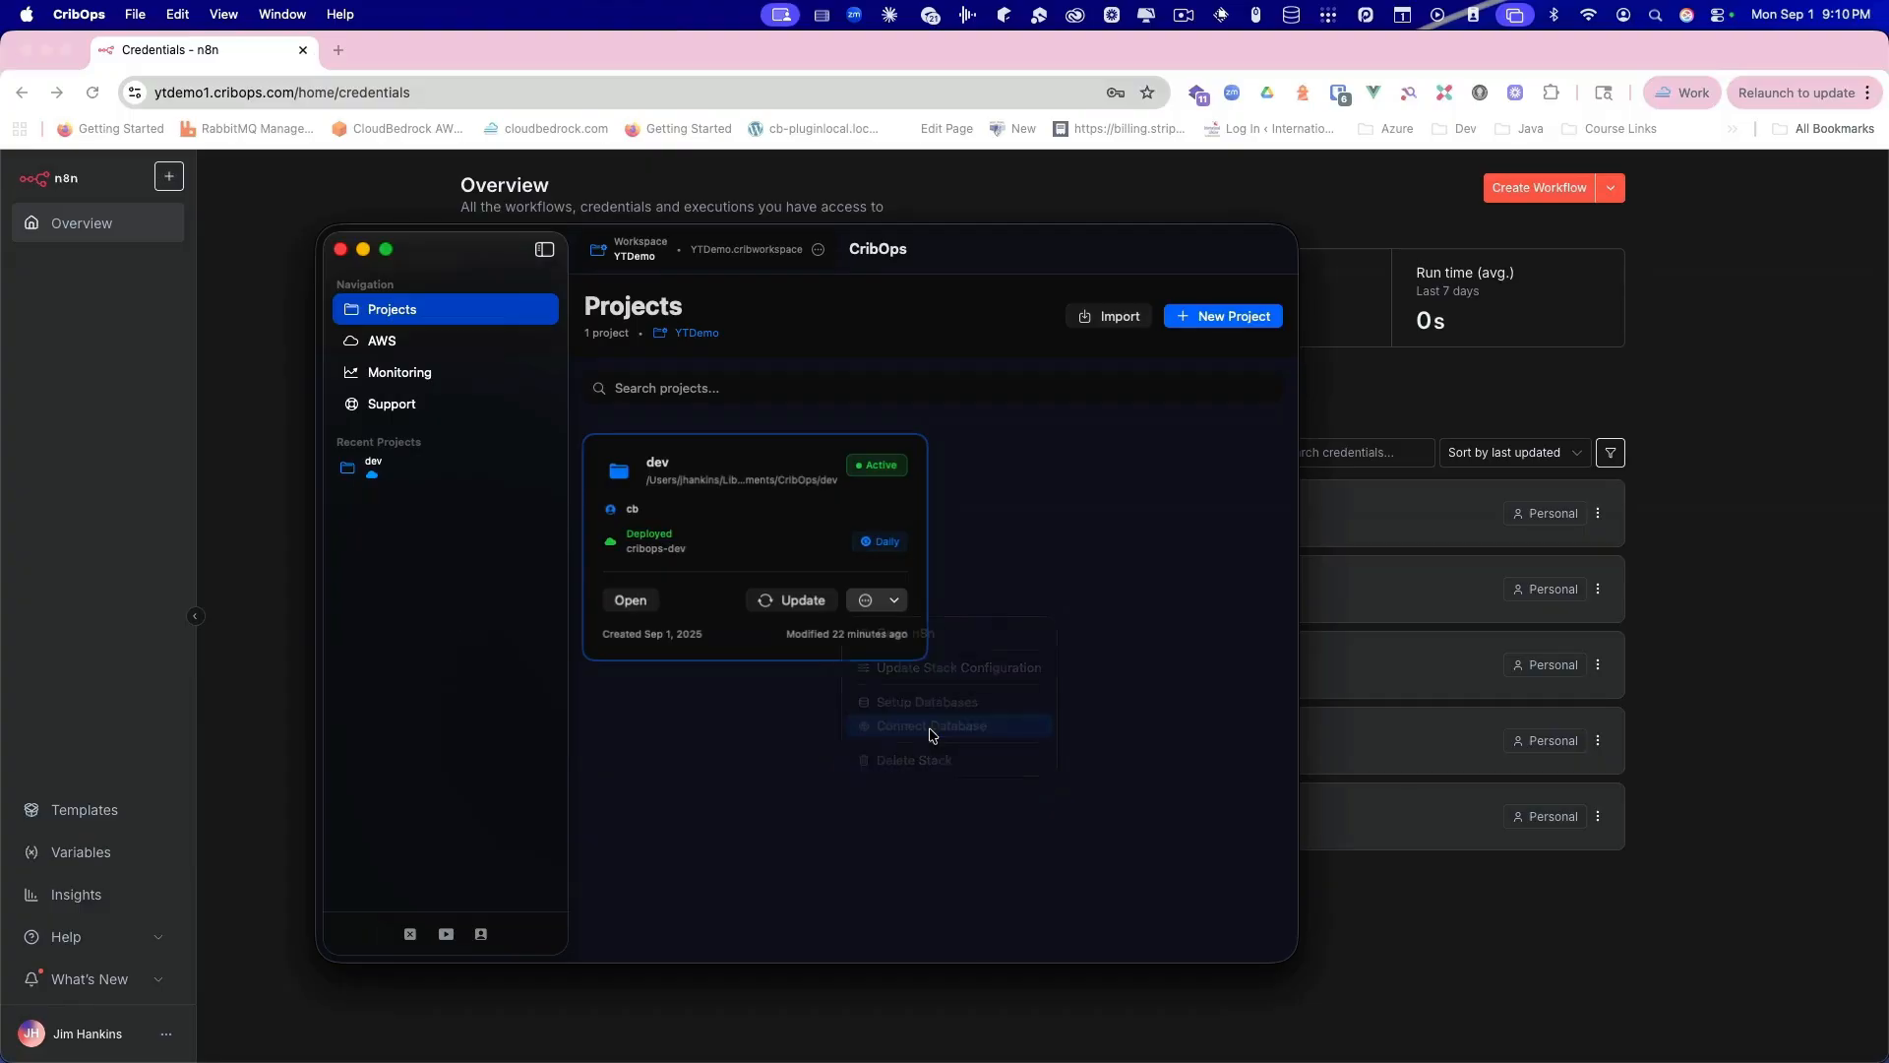
Step: Set up Connect Database for cribops-dev on local port 5438, with the client auto-opening and the password hidden
left_click(1272, 886)
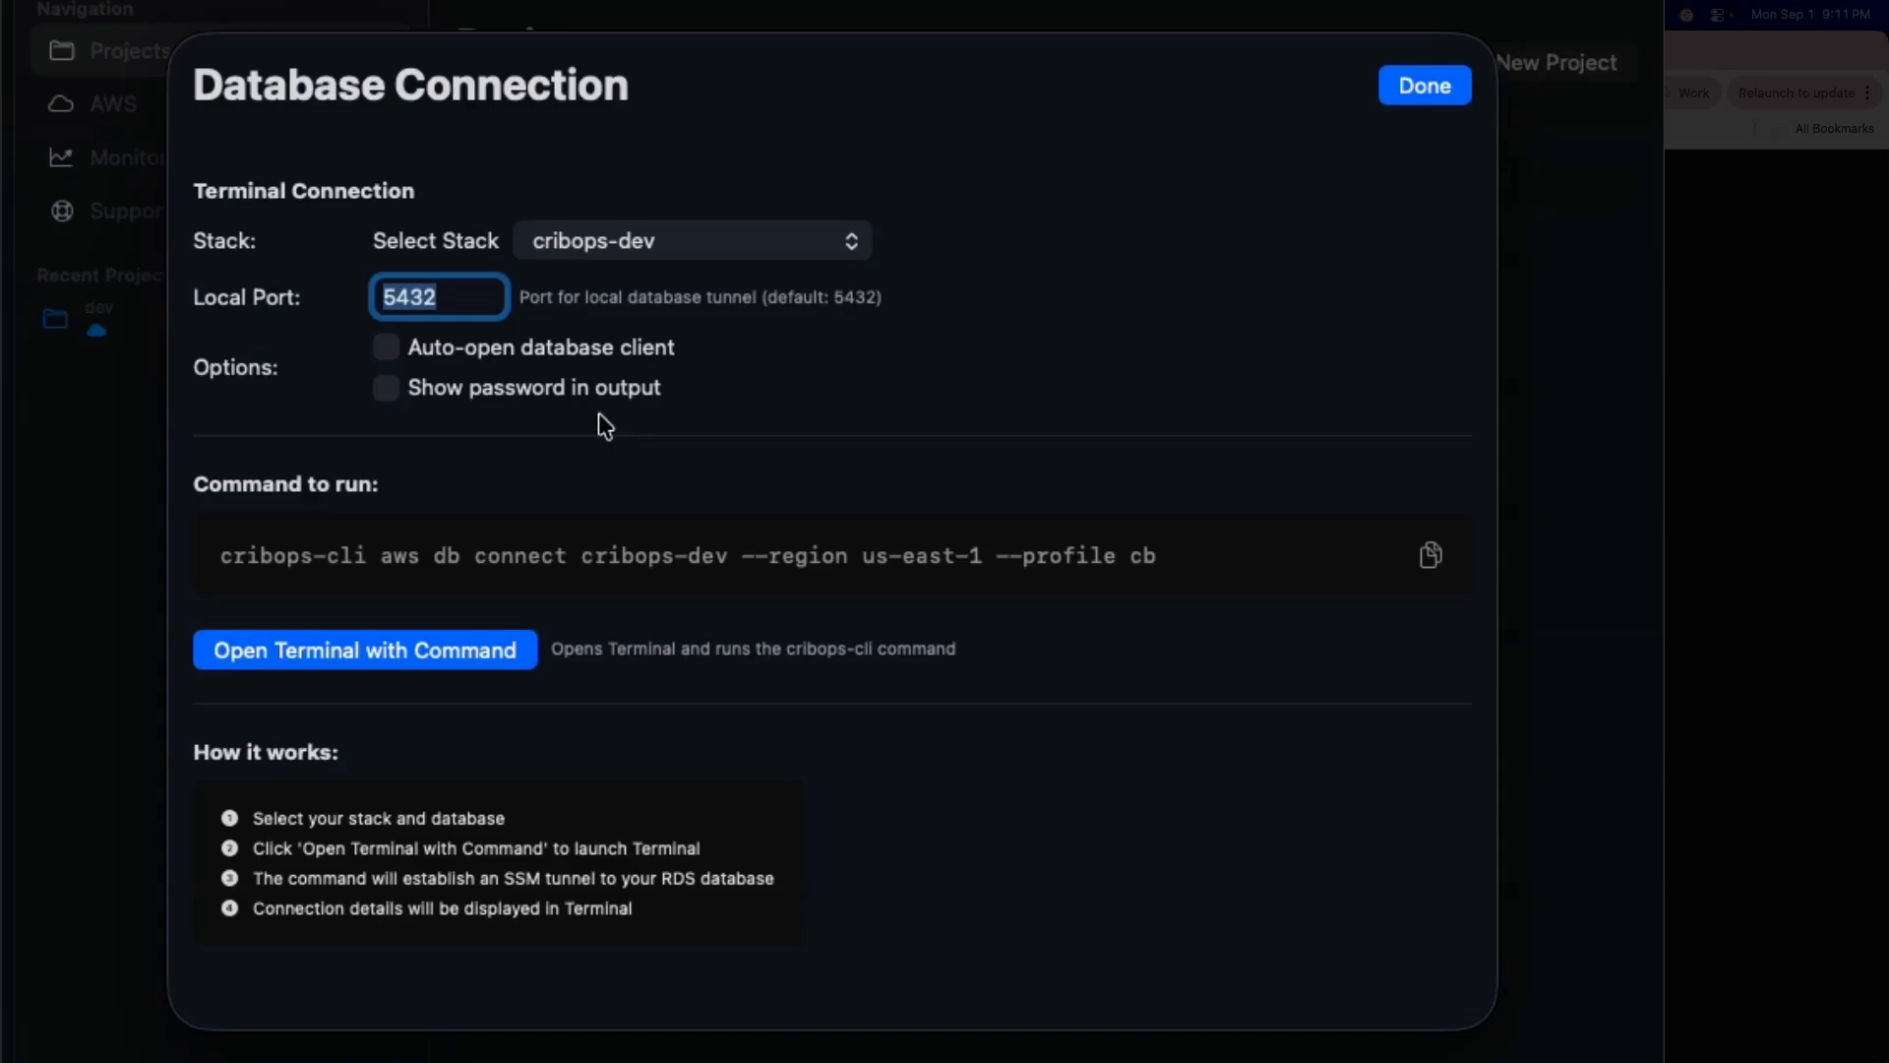
left_click(469, 297)
key("BackSpace")
type("8")
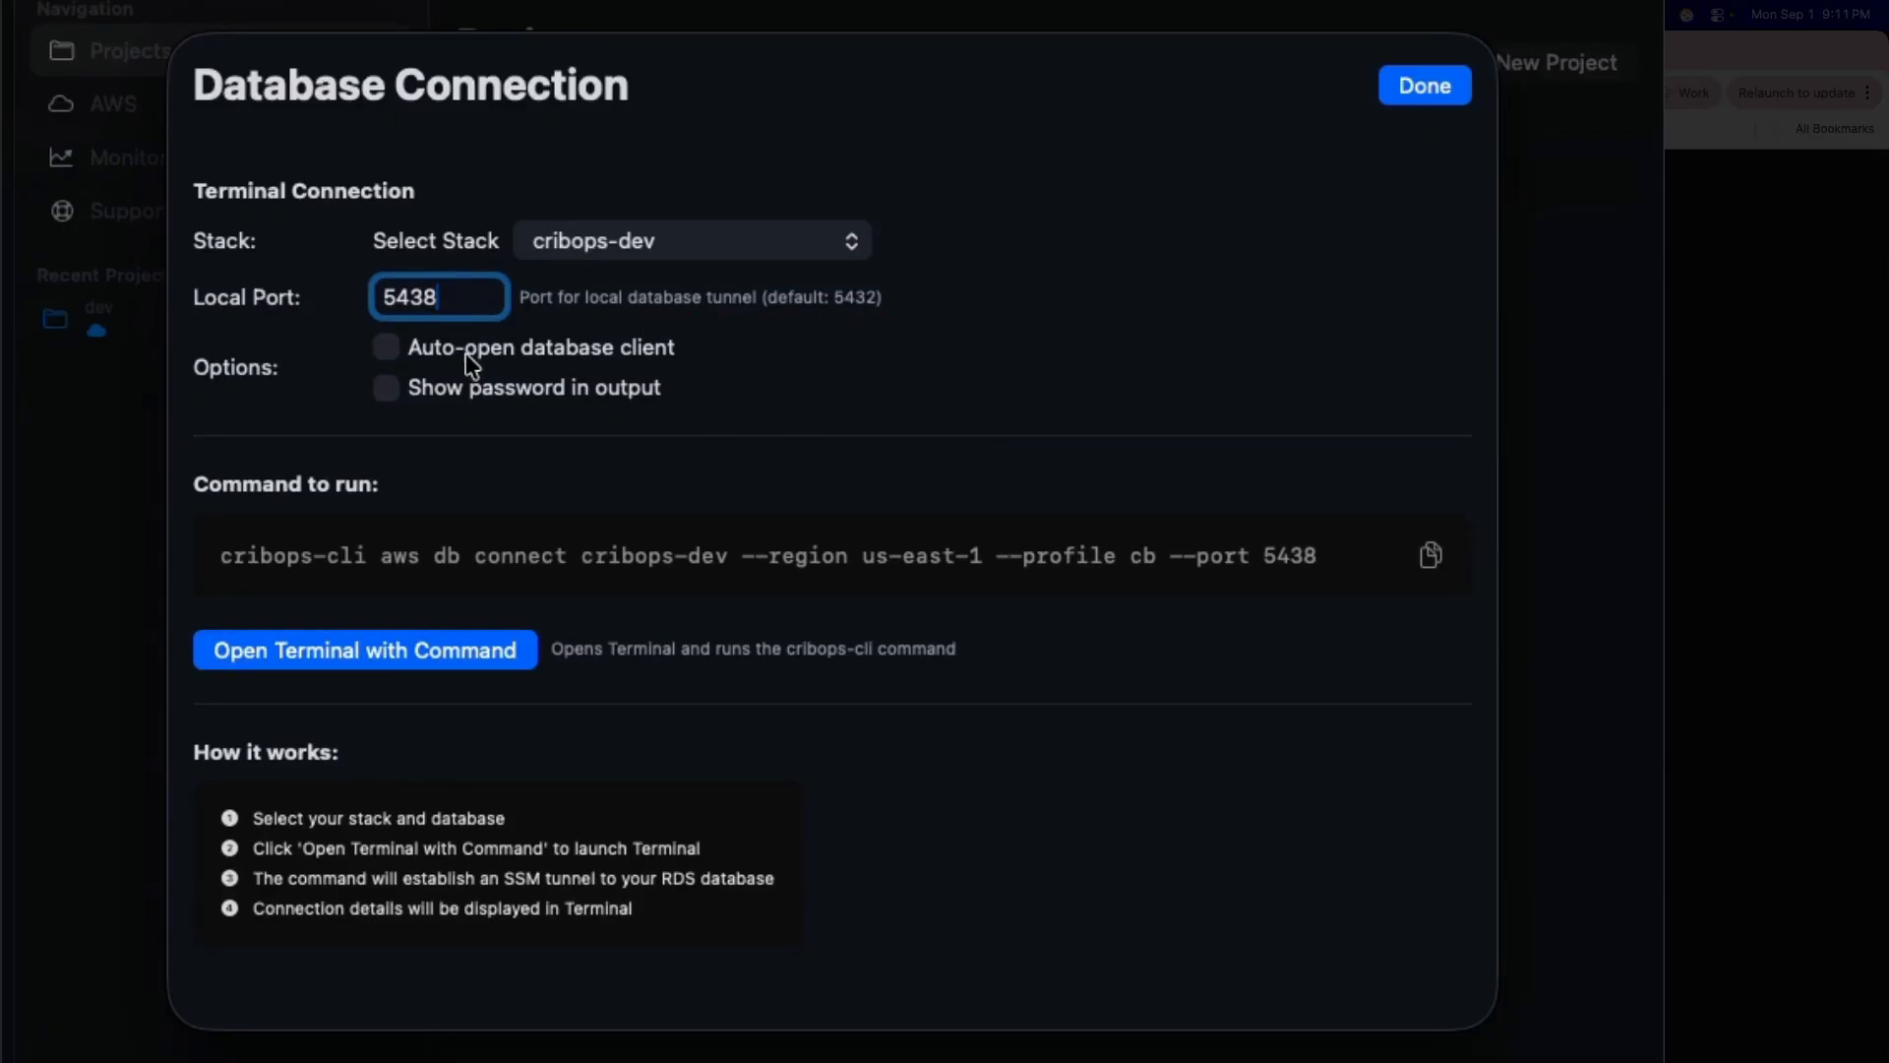
left_click(381, 350)
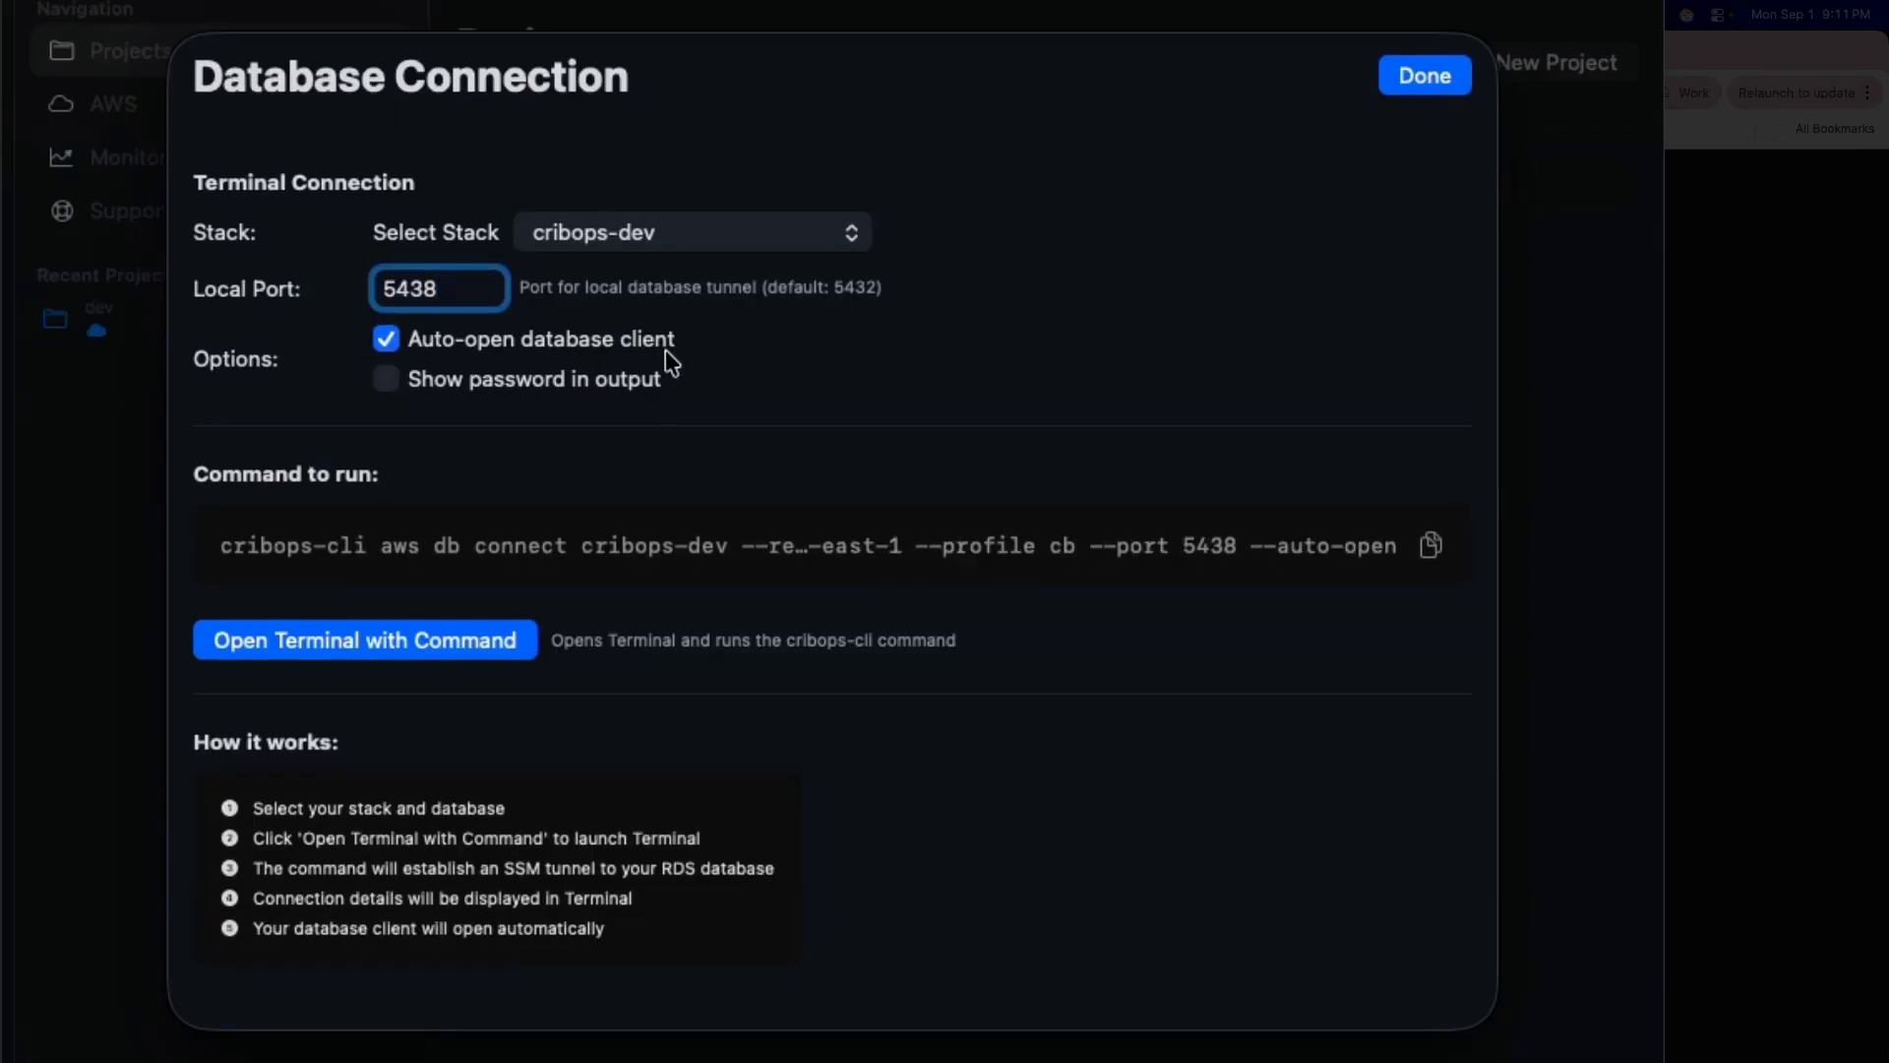
left_click(387, 379)
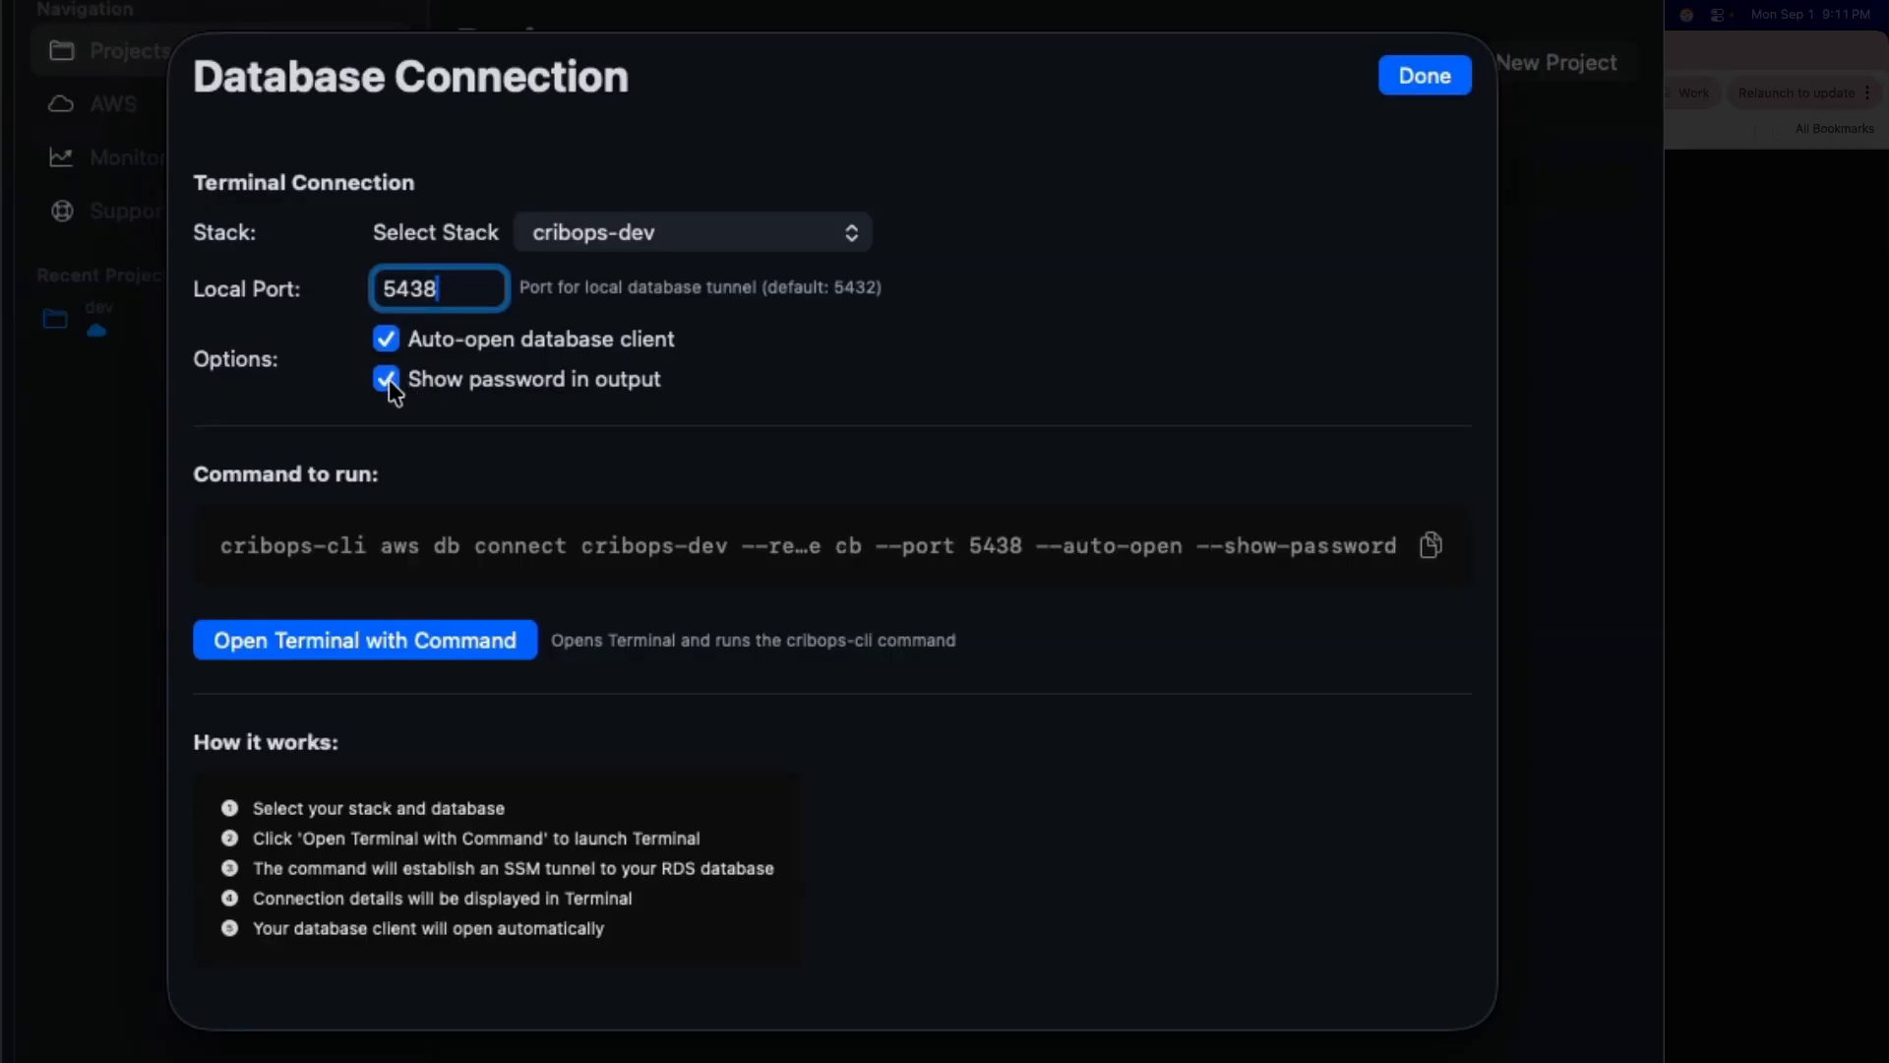
left_click(388, 380)
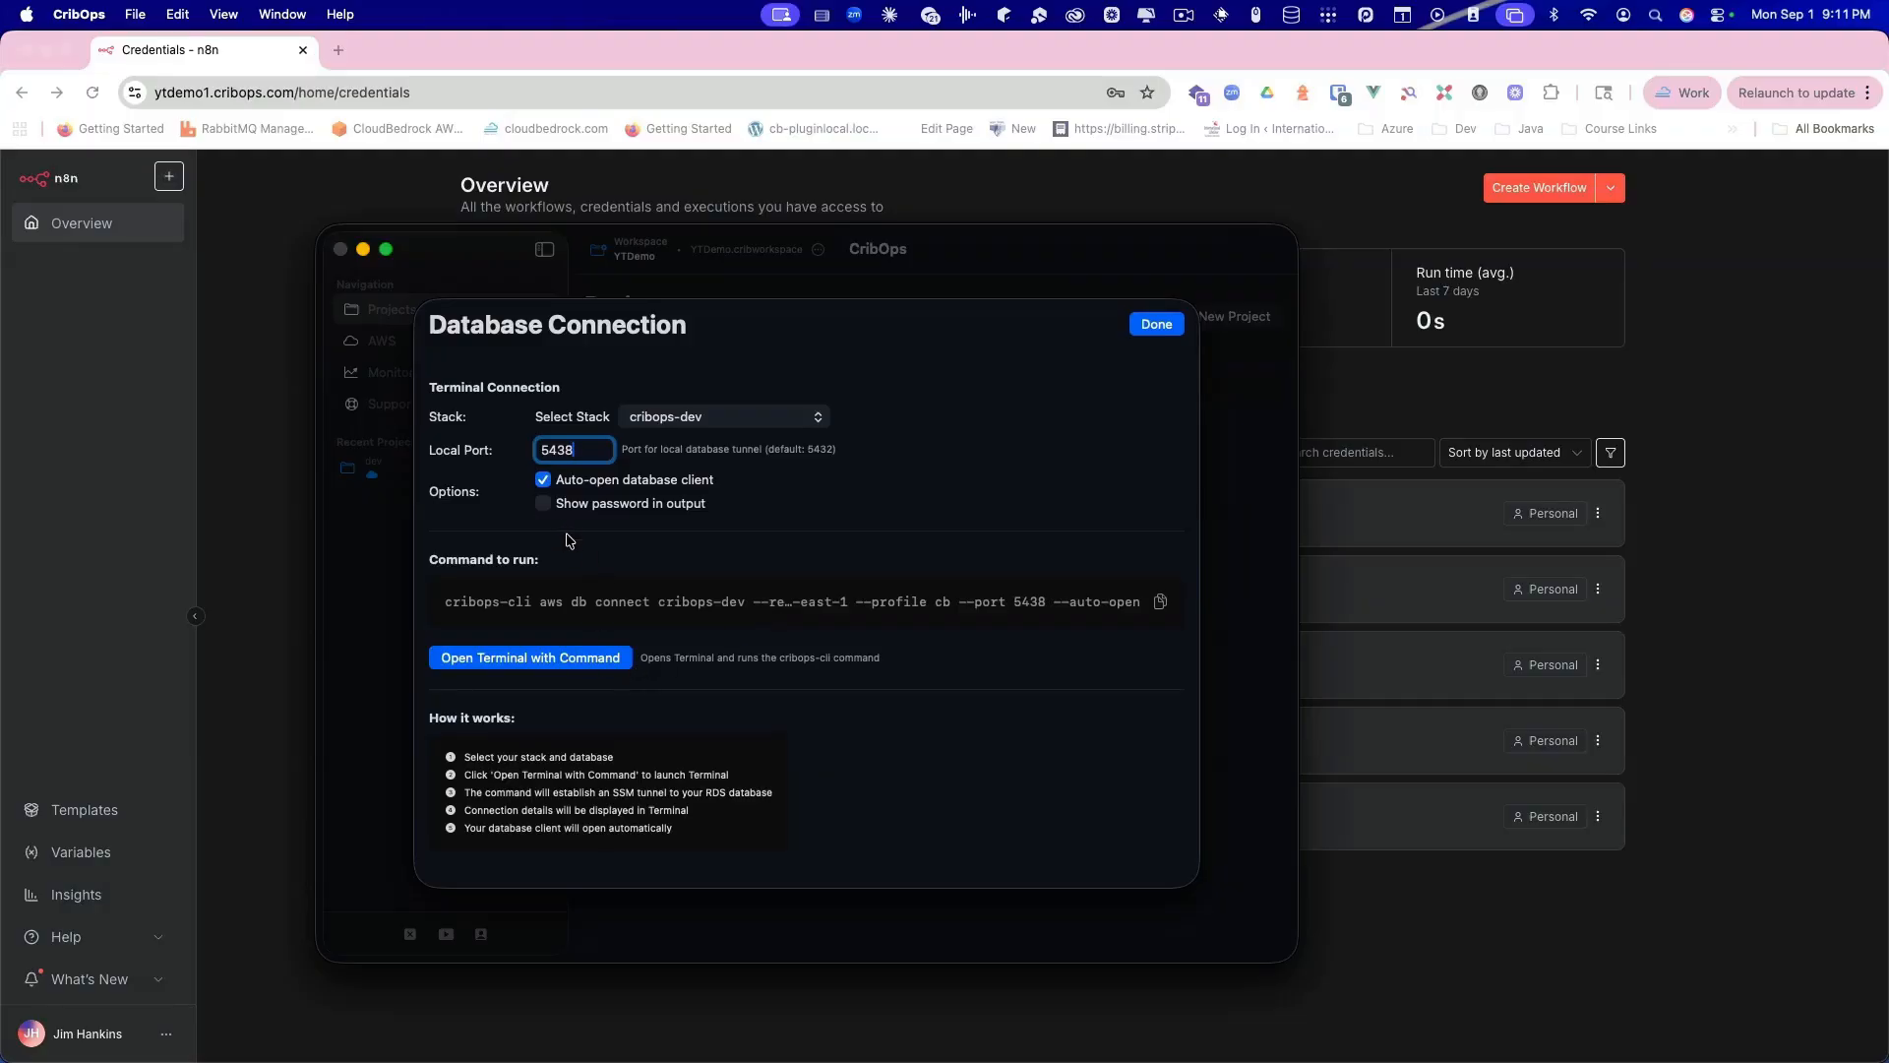
Step: Run the connect command in Terminal, allow CribOps to control Terminal, and open the Automation privacy settings
left_click(536, 665)
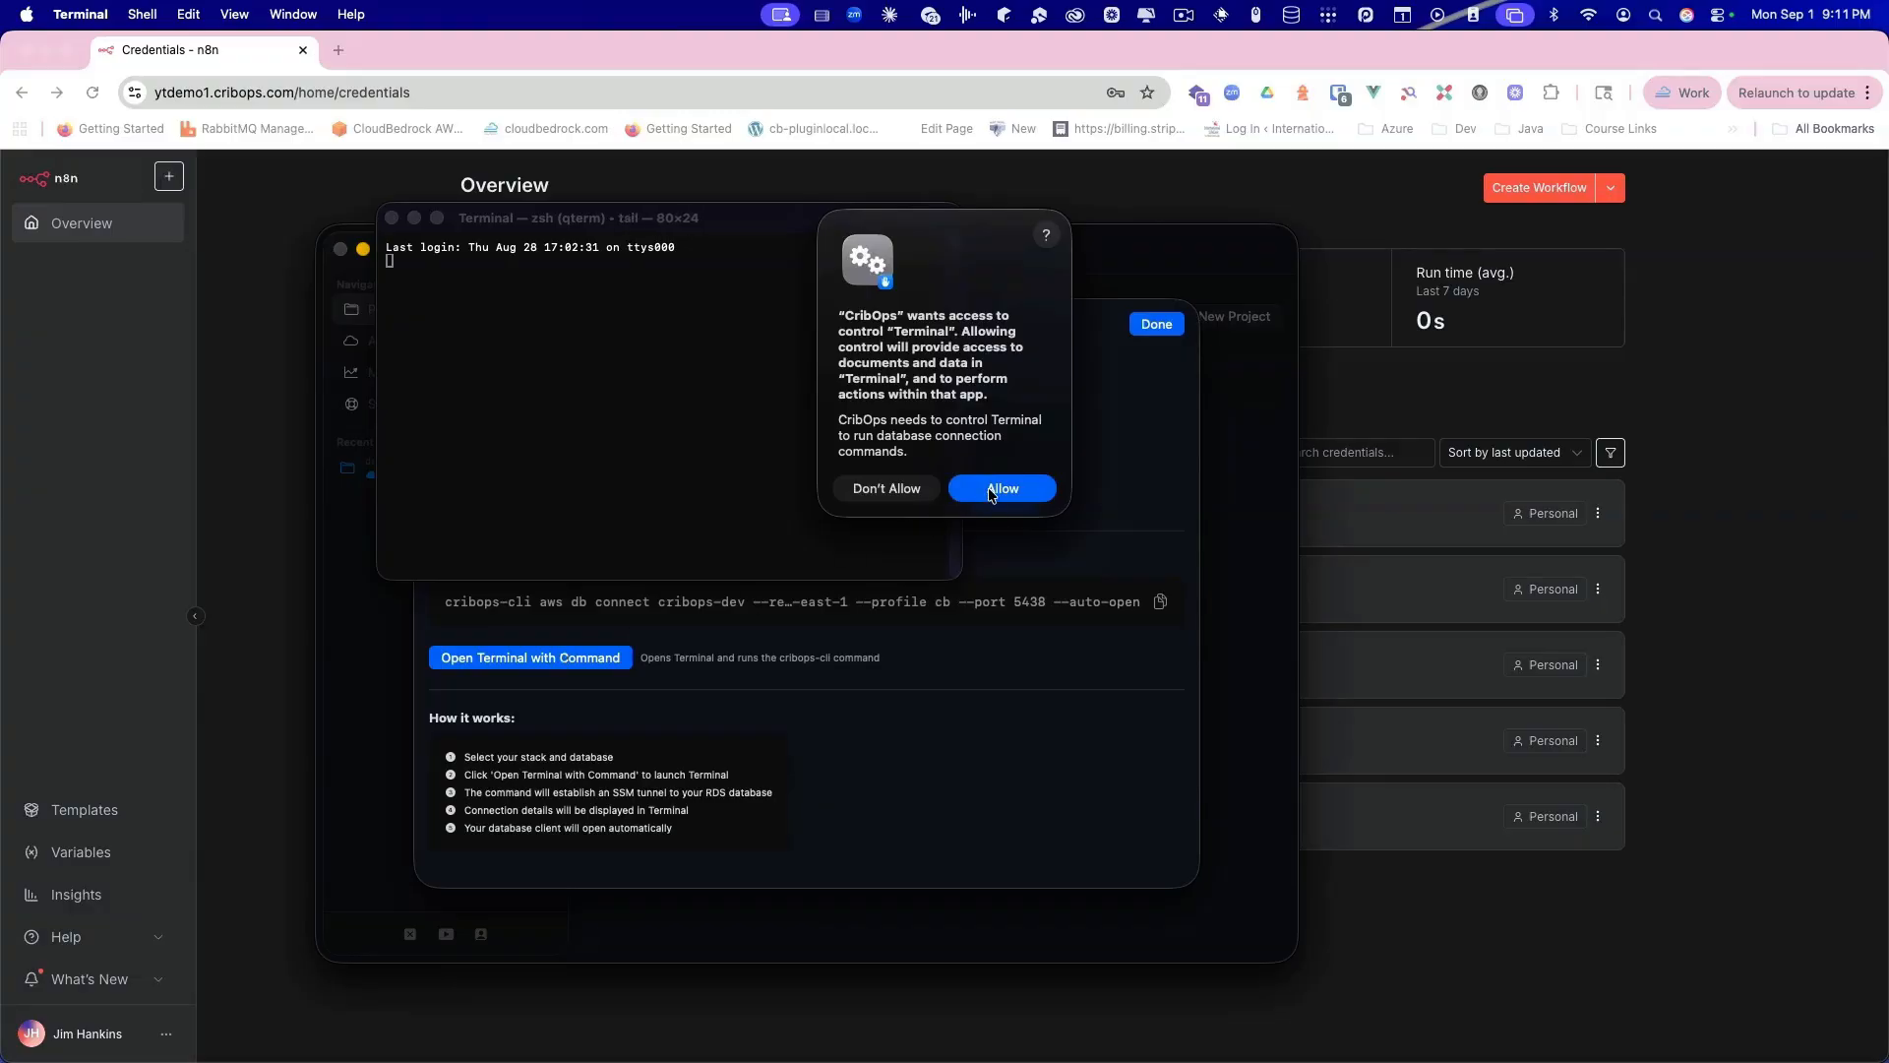
left_click(989, 492)
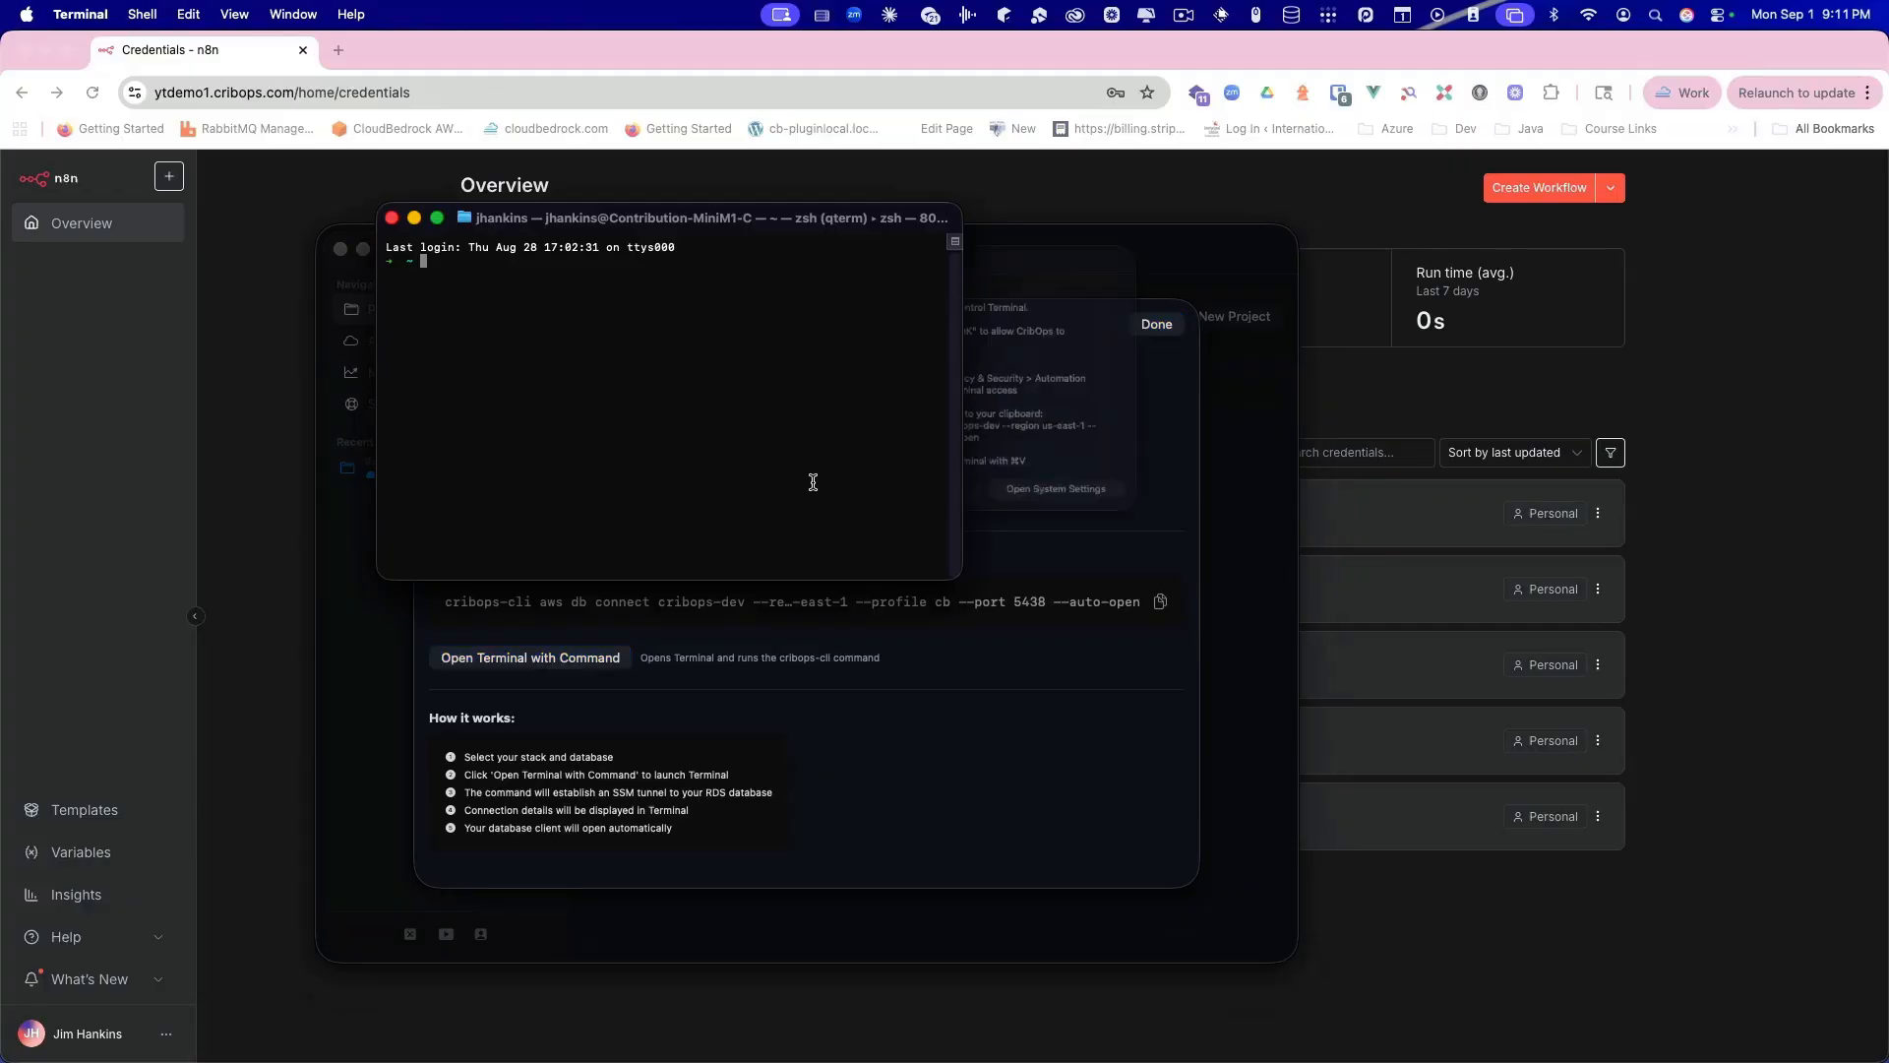
left_click_drag(888, 234, 600, 242)
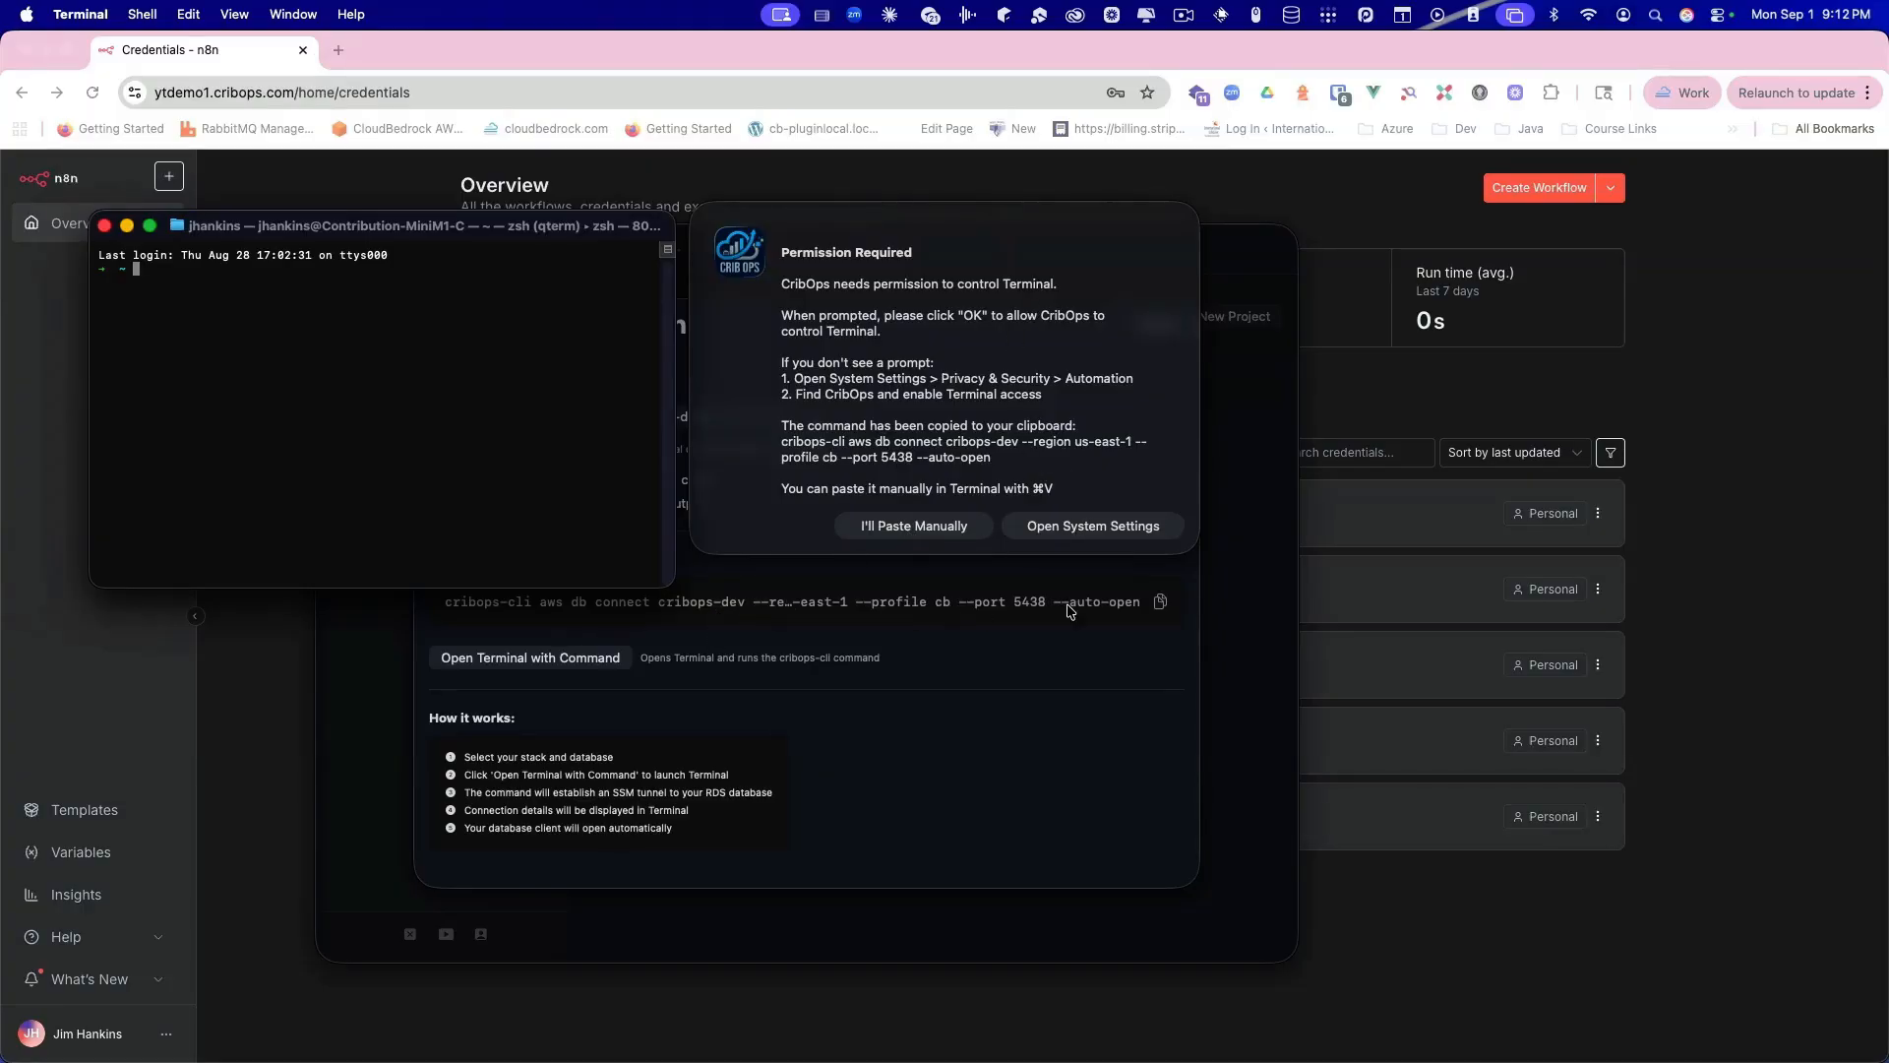
left_click(1099, 529)
left_click(1099, 528)
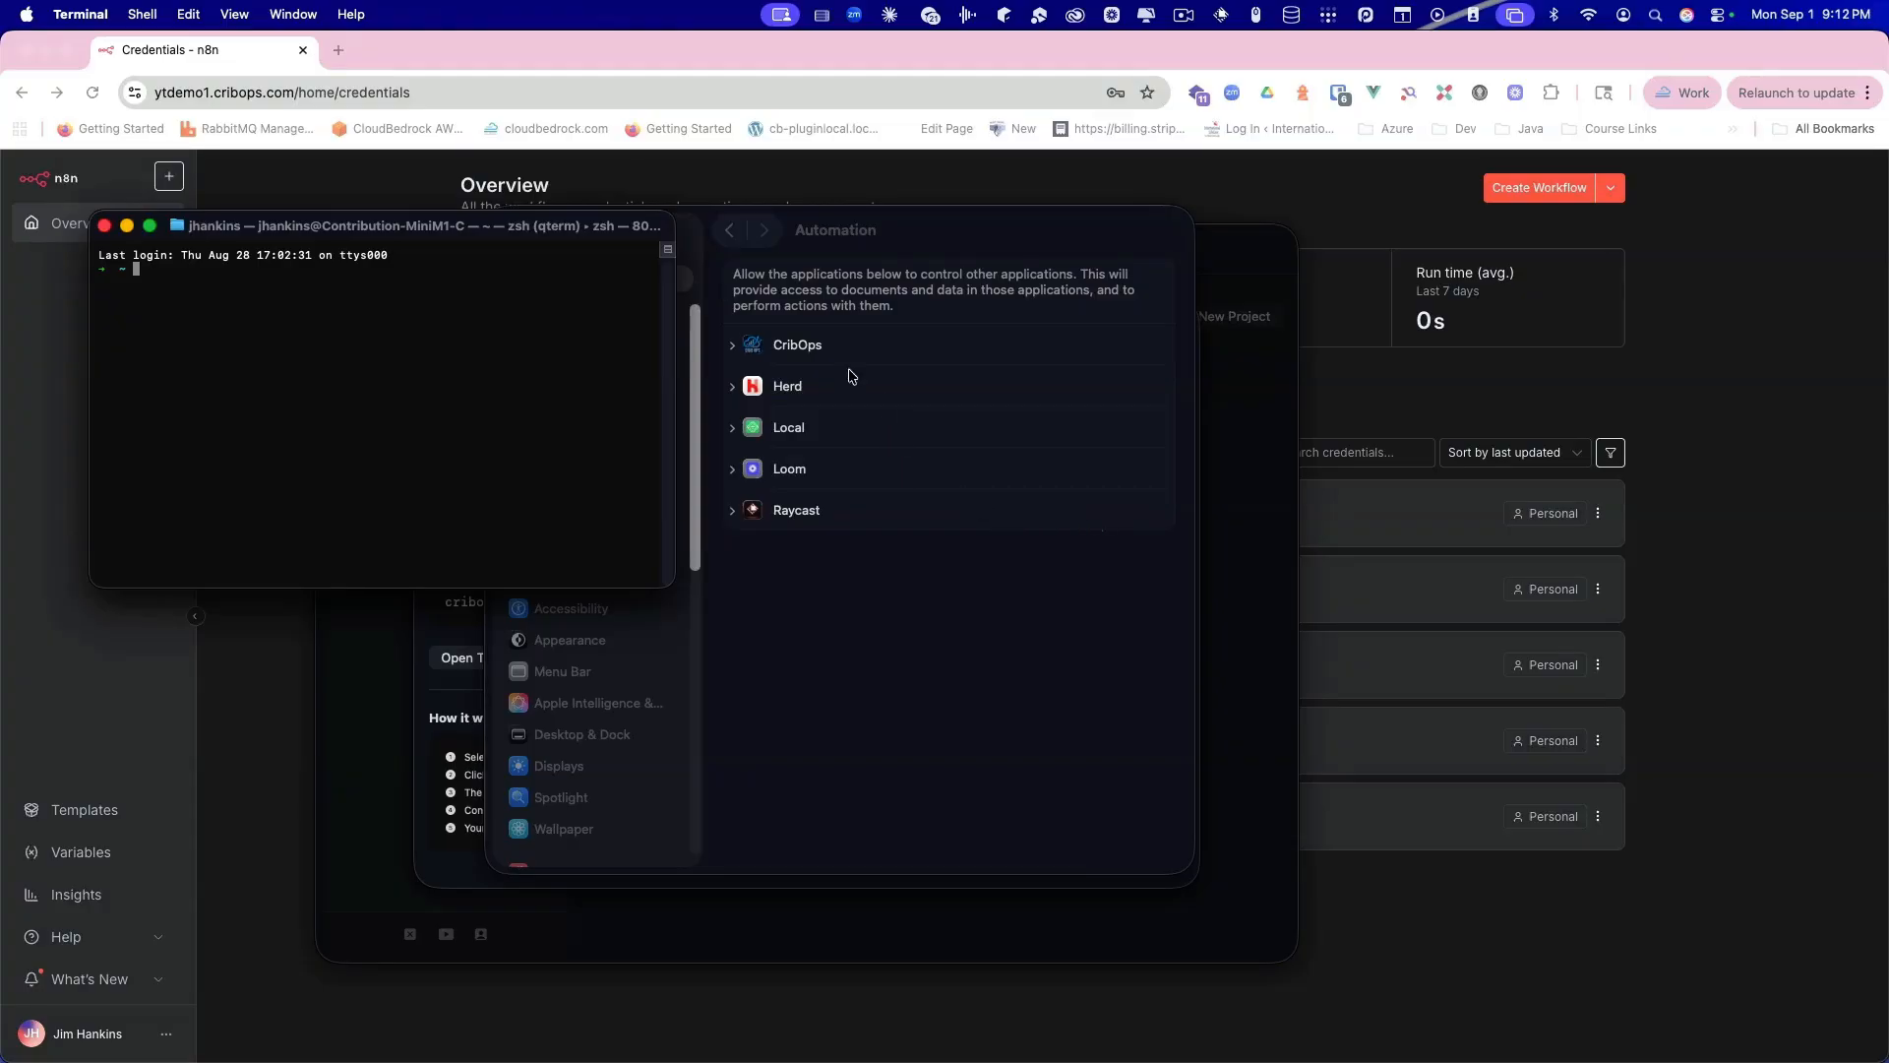
Step: Confirm under Automation that CribOps may control Terminal, then close System Settings and the empty Terminal
left_click(745, 348)
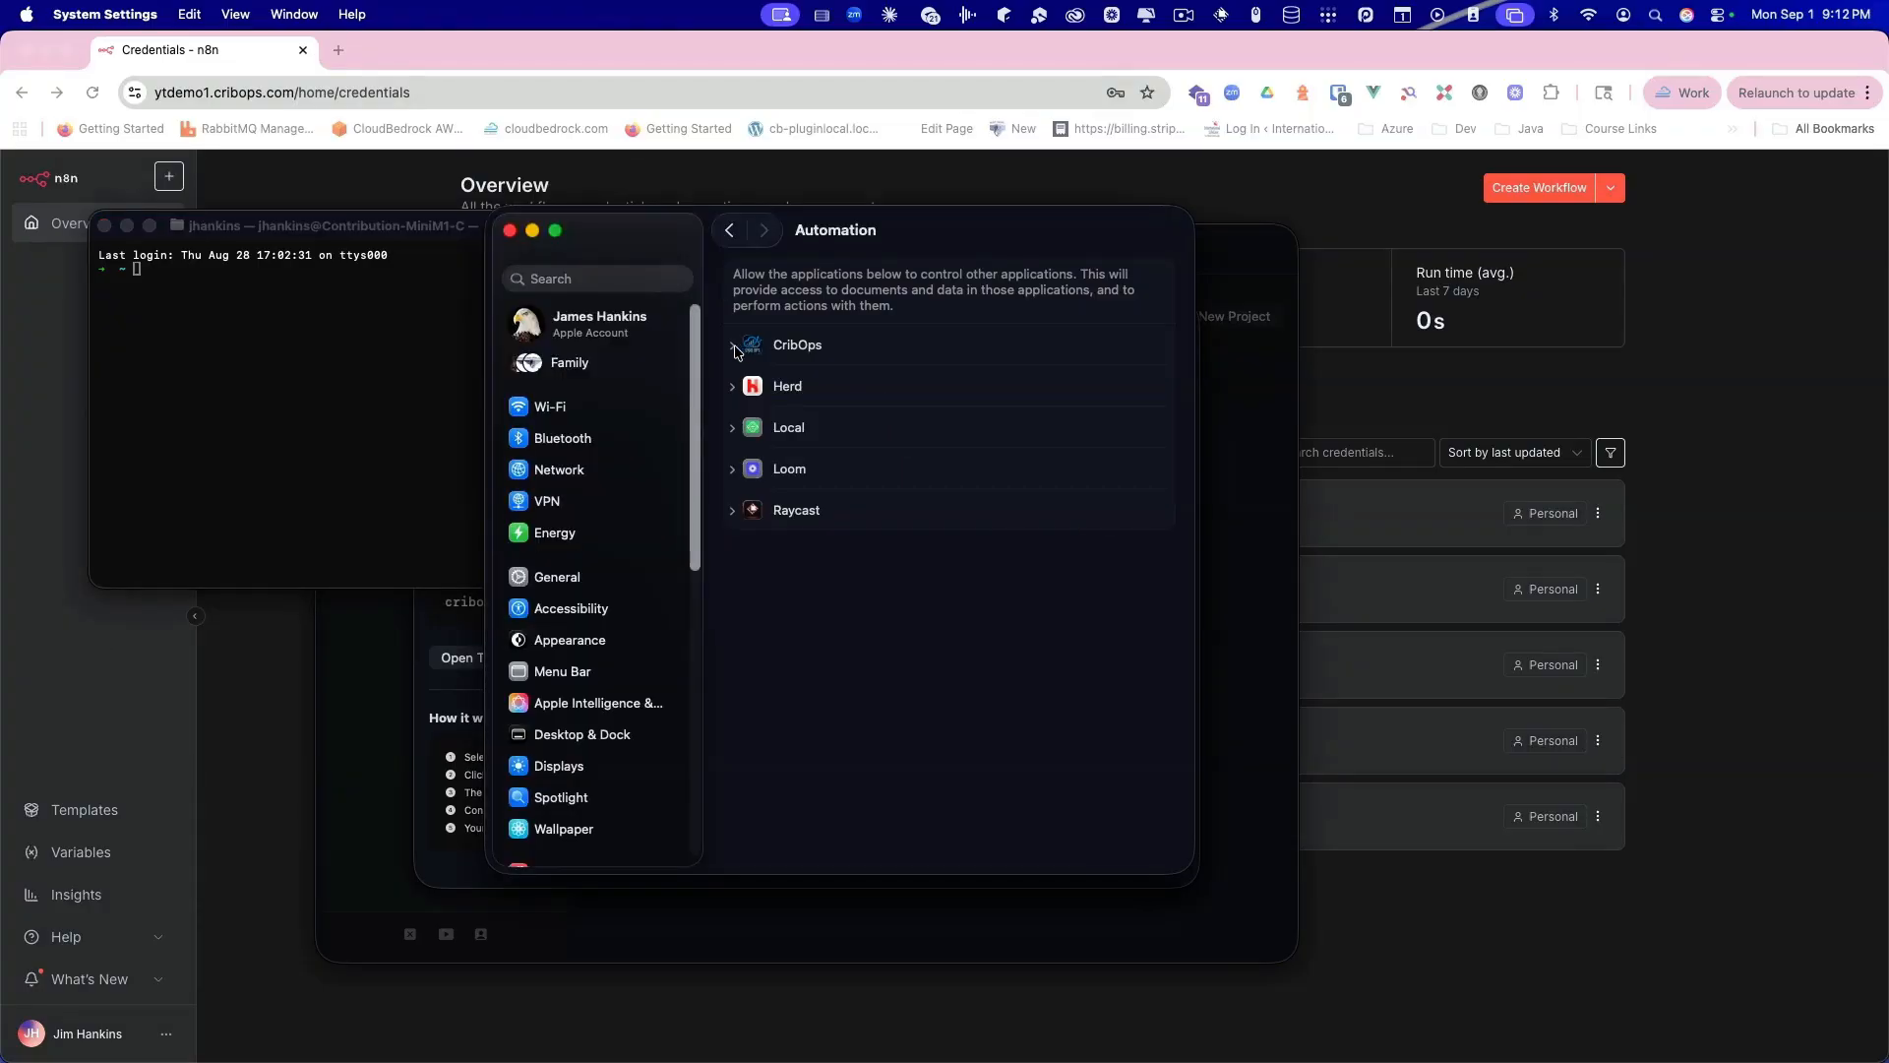
left_click(734, 346)
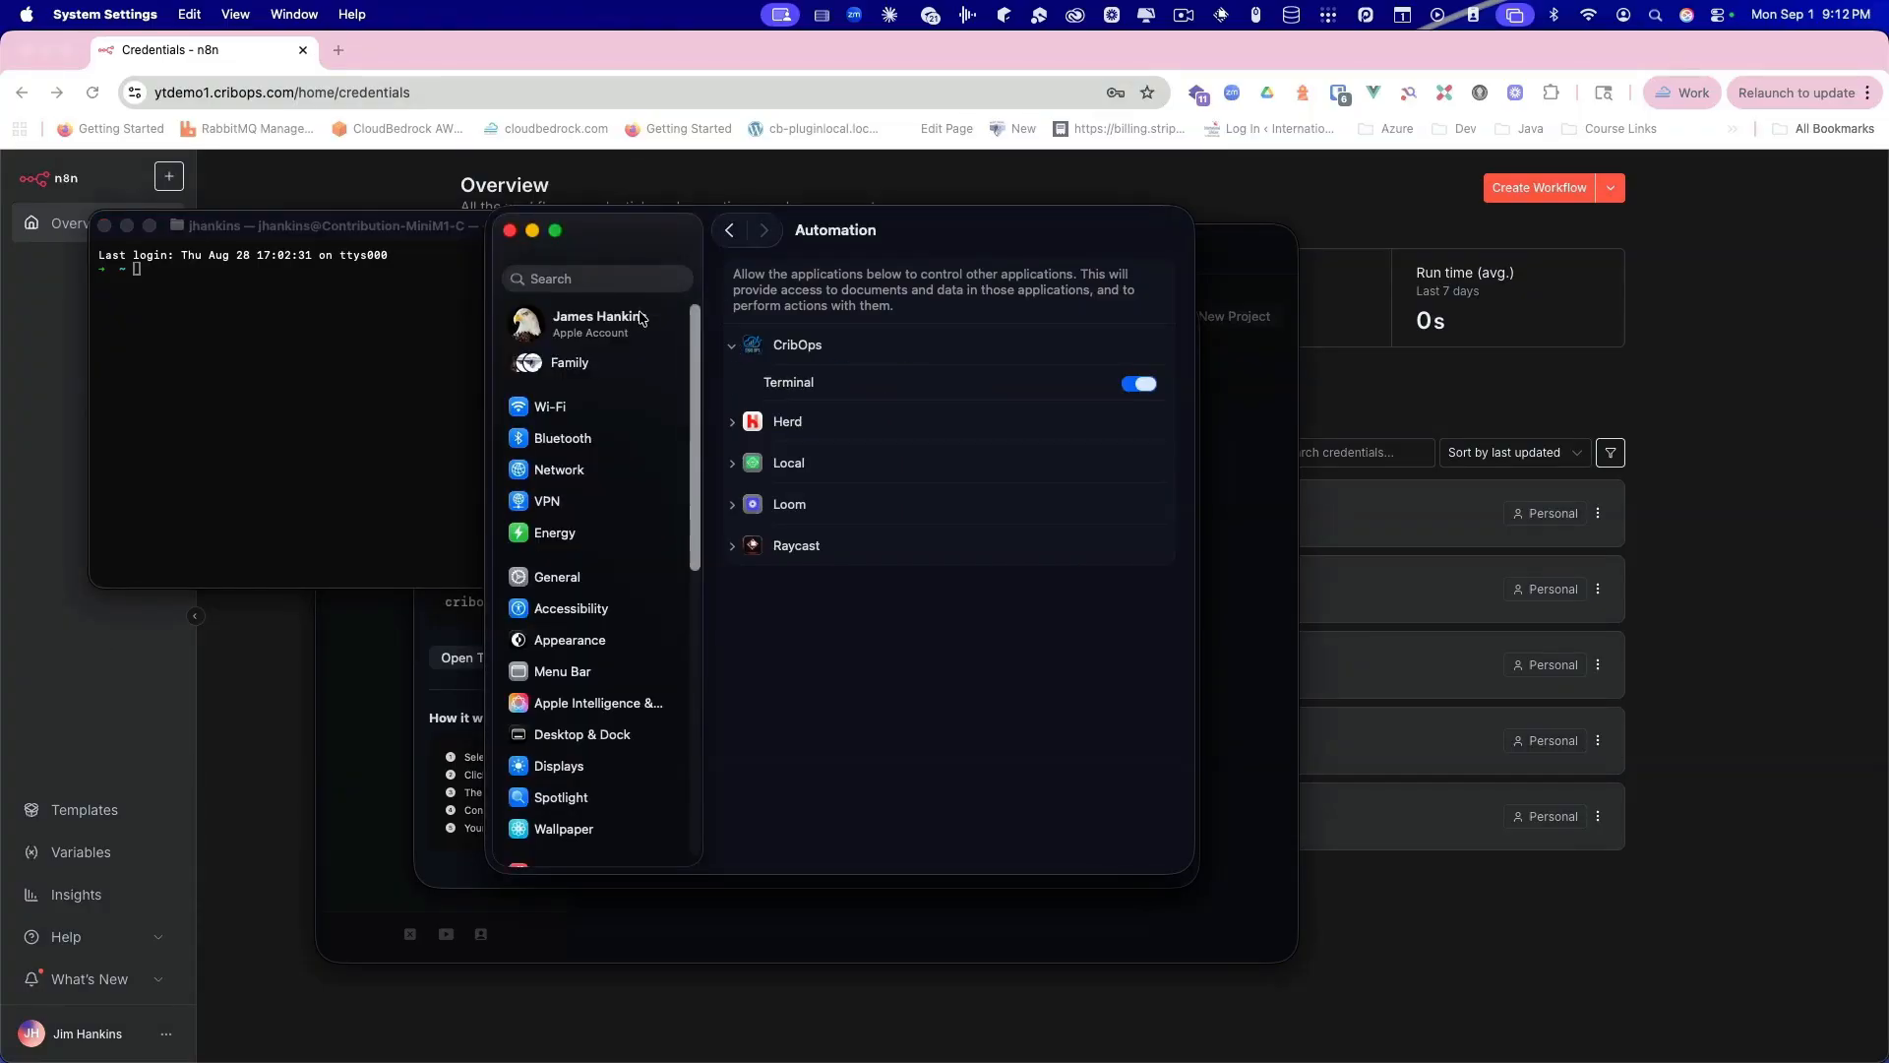
left_click(510, 229)
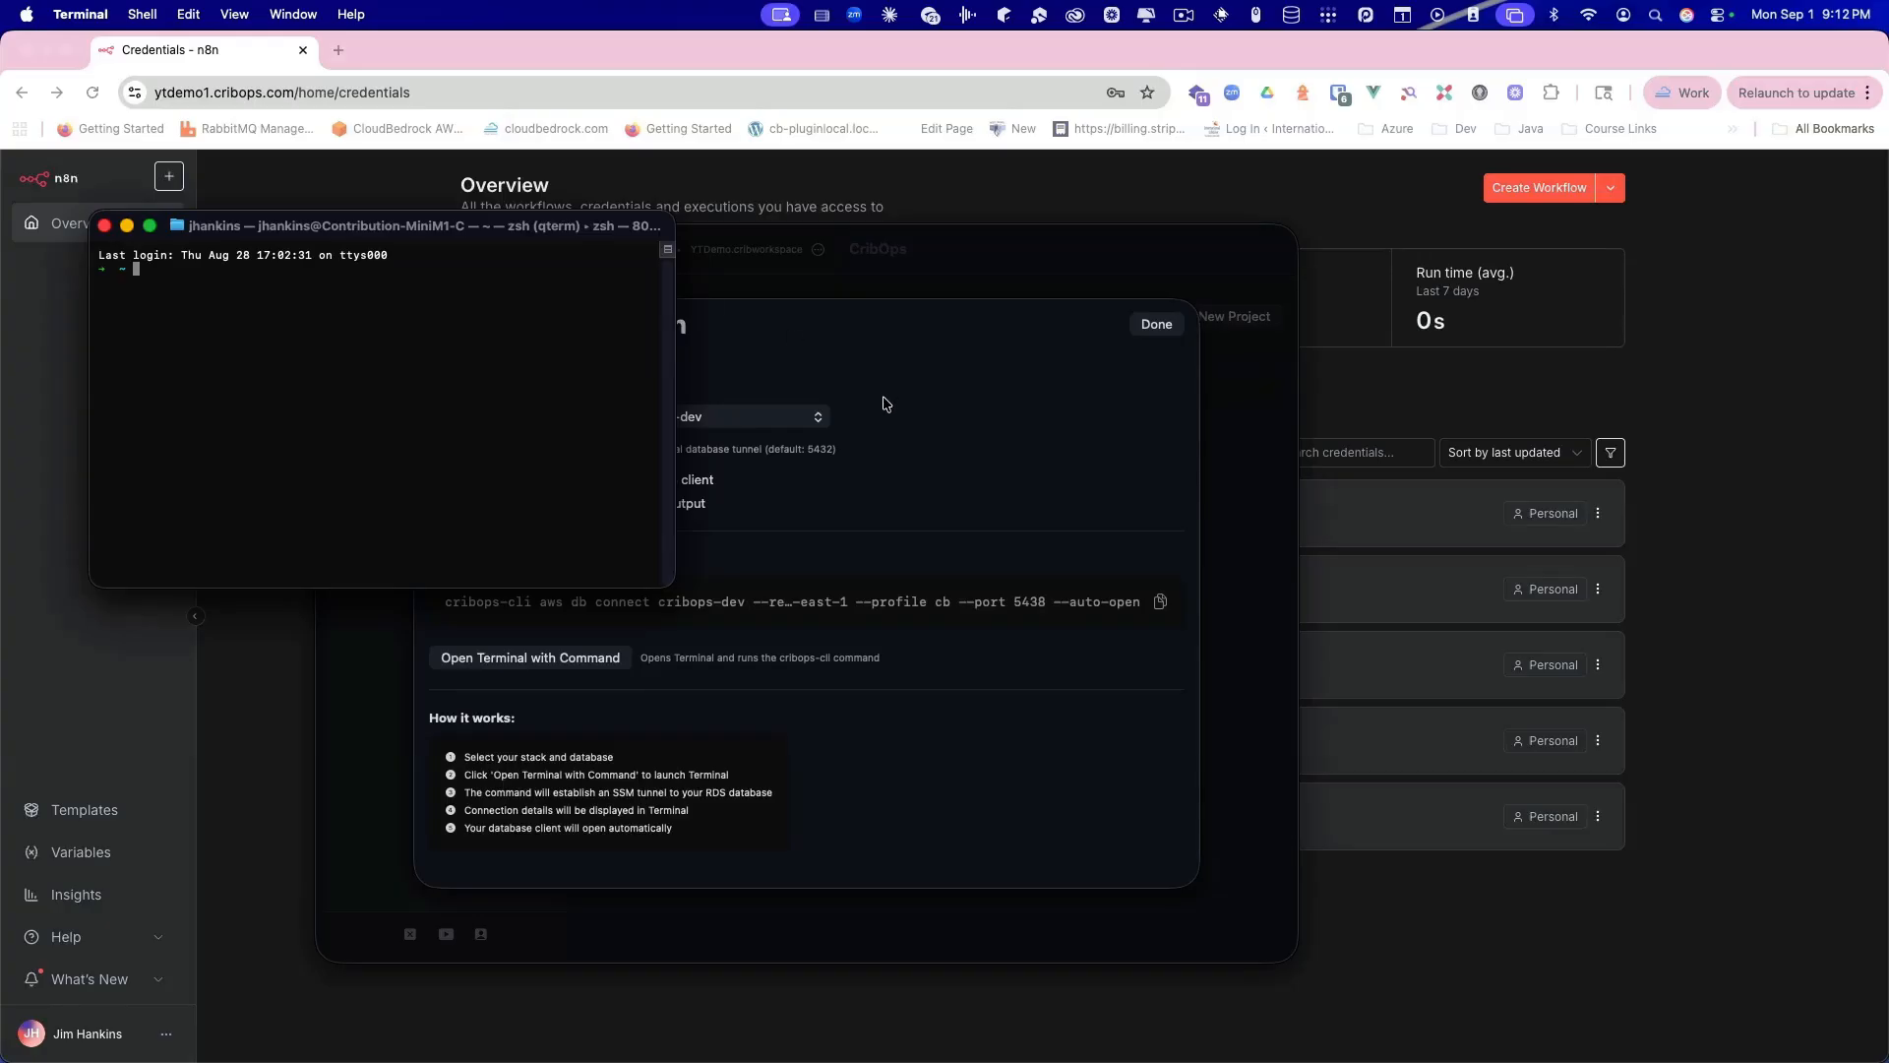
left_click(105, 231)
Step: Run the connect command to open the port-5438 tunnel and launch TablePlus on the n8n database
left_click(850, 509)
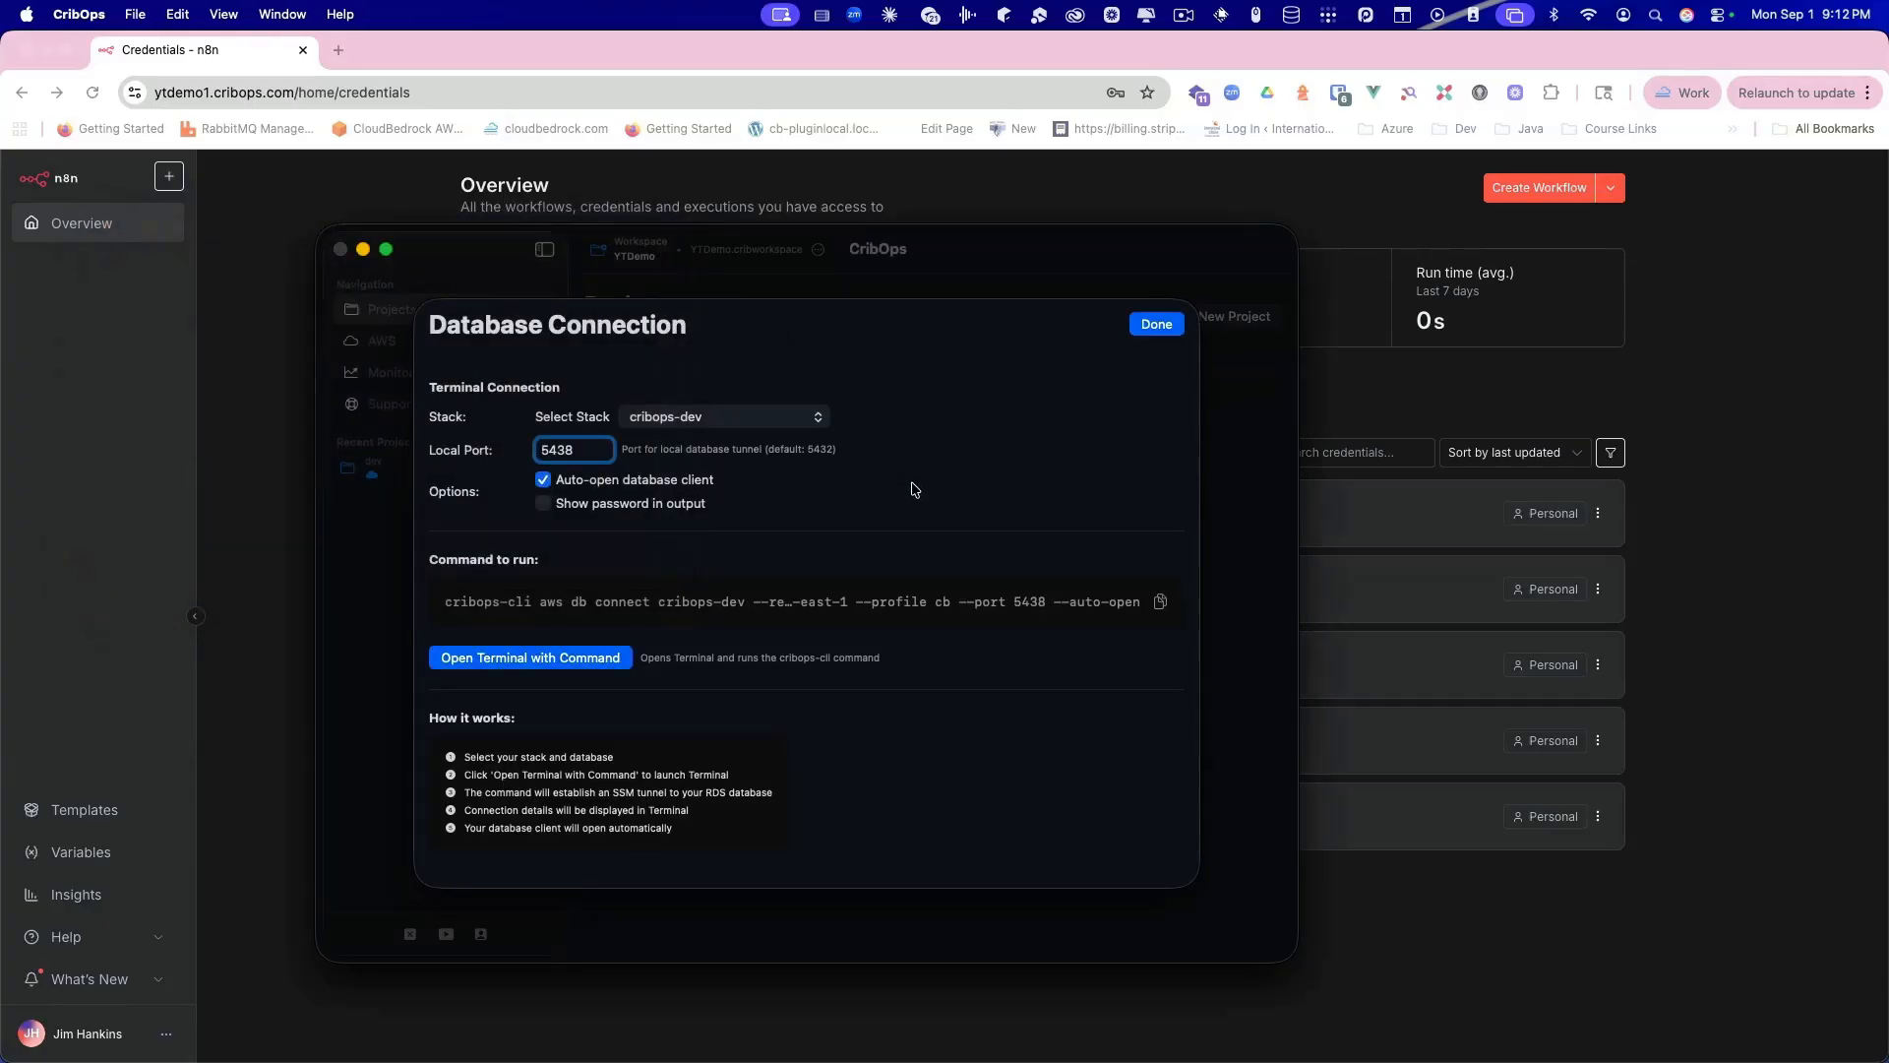
left_click(543, 663)
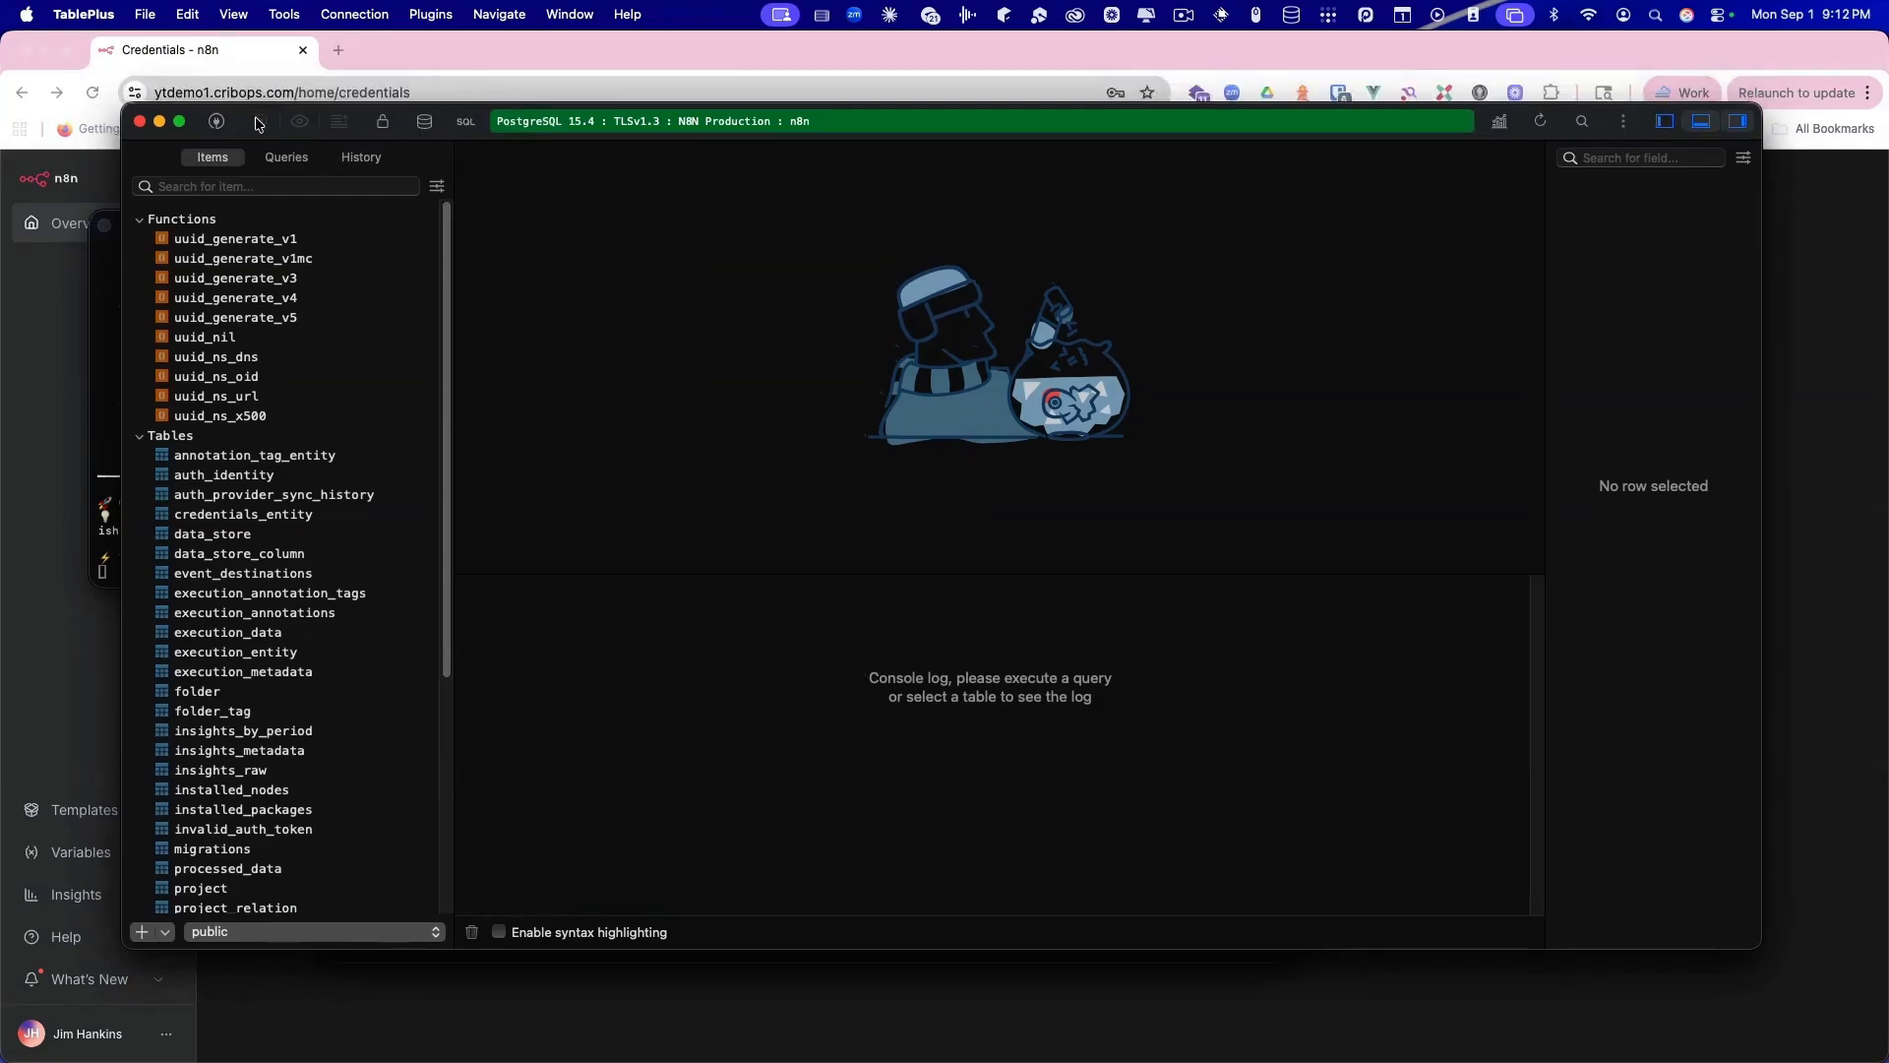
left_click_drag(245, 99, 303, 138)
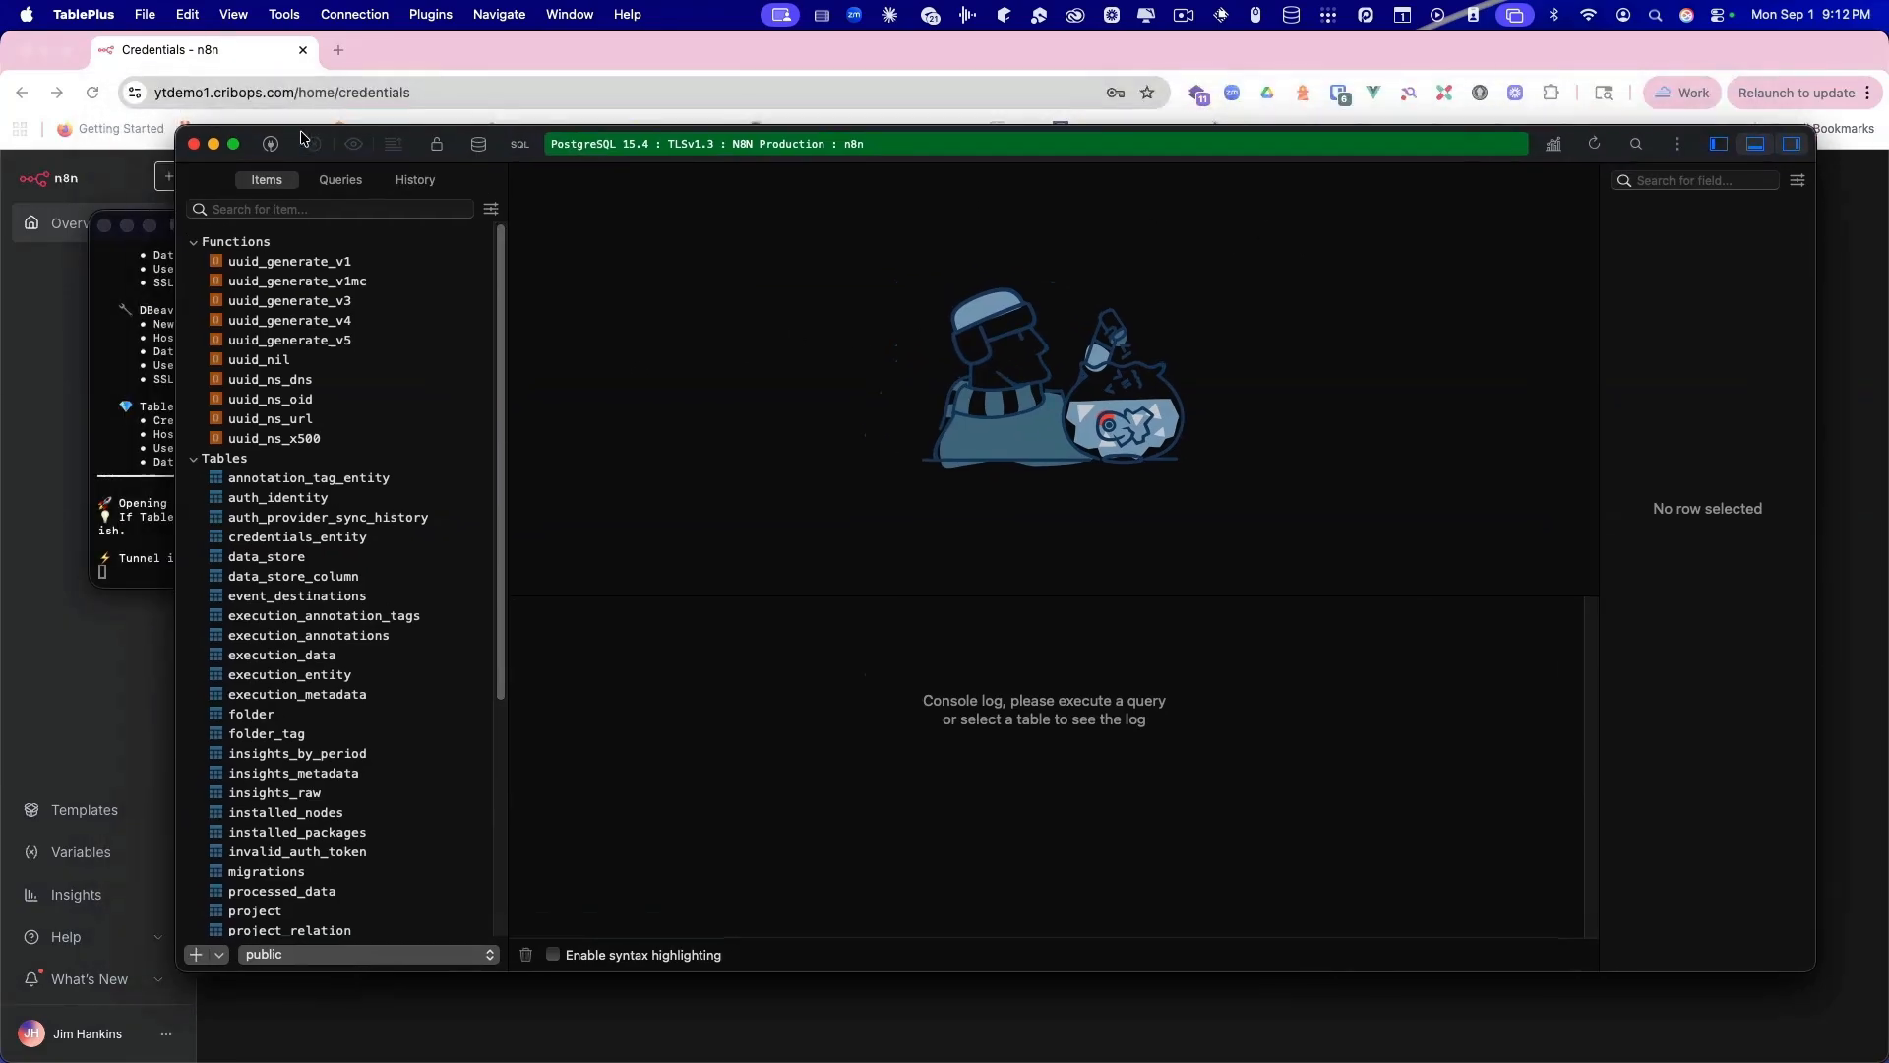
Step: Look over the Functions and Tables groups and the server's database list, then close TablePlus
left_click(196, 242)
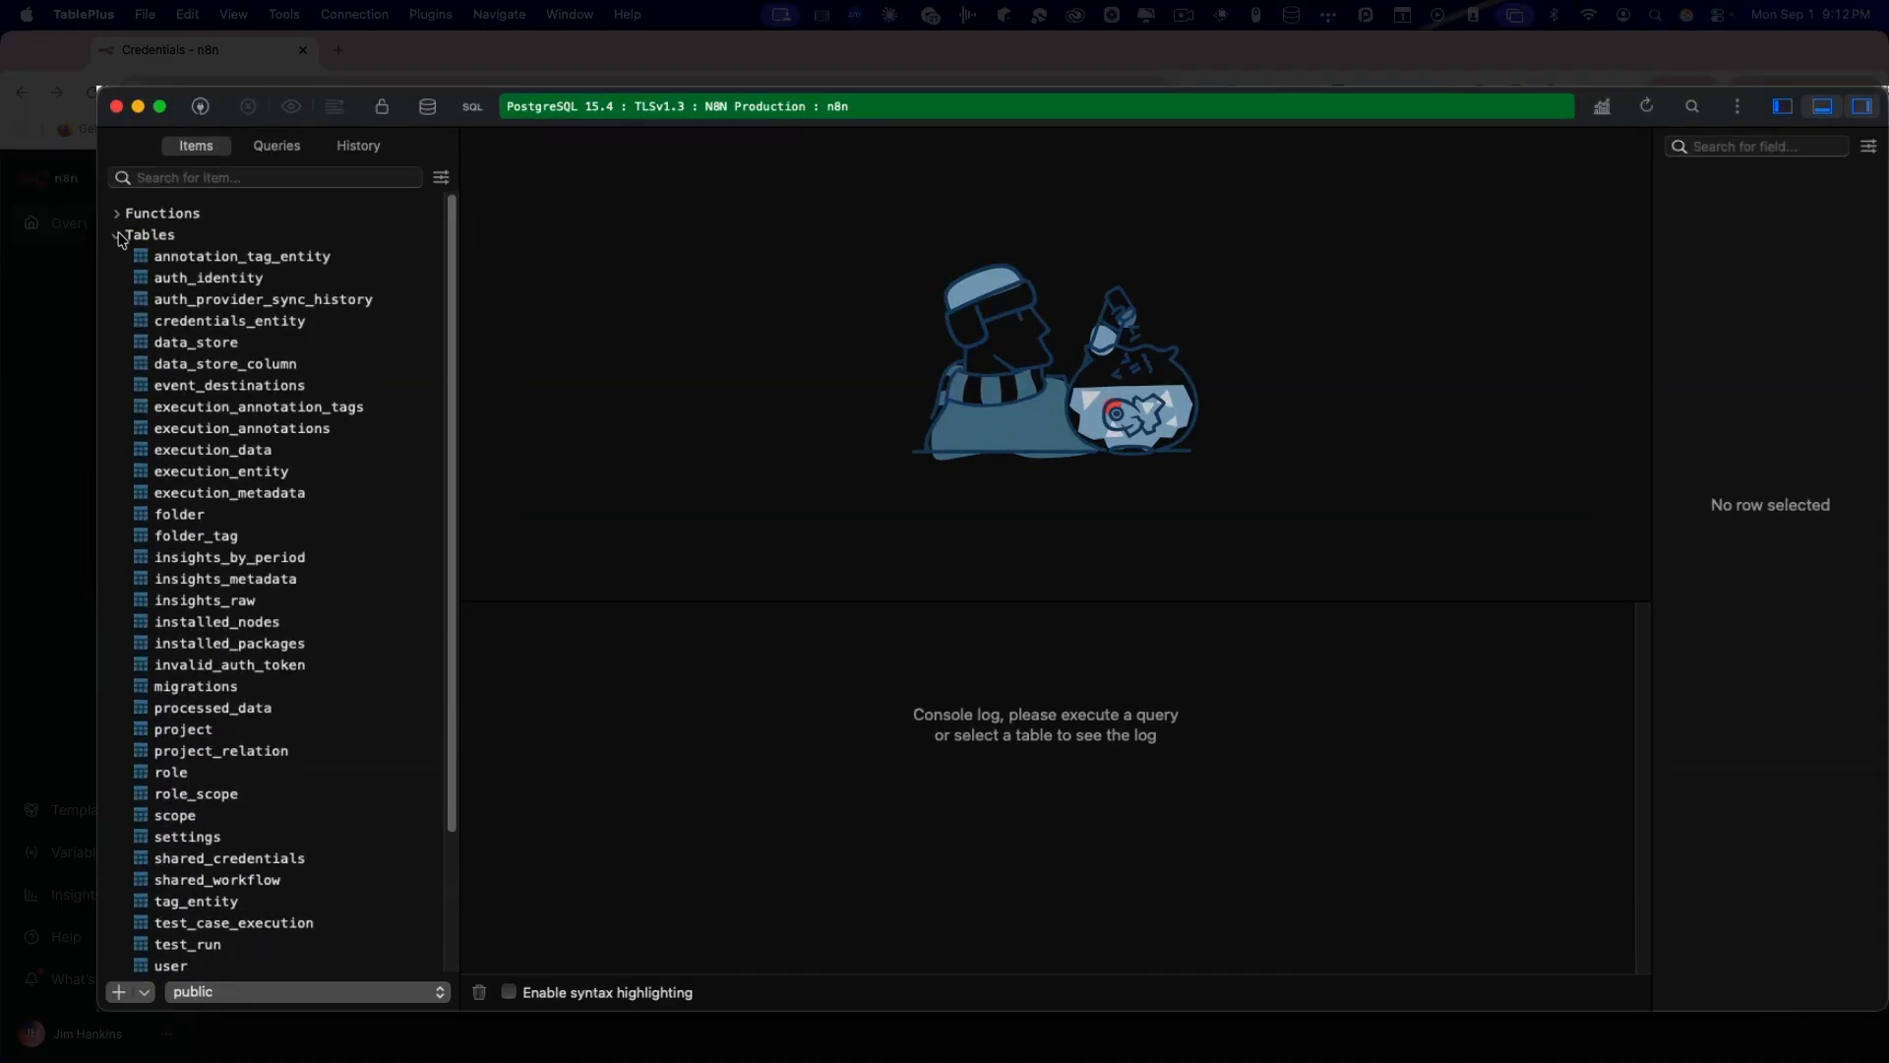
left_click(118, 238)
left_click(118, 237)
left_click(427, 106)
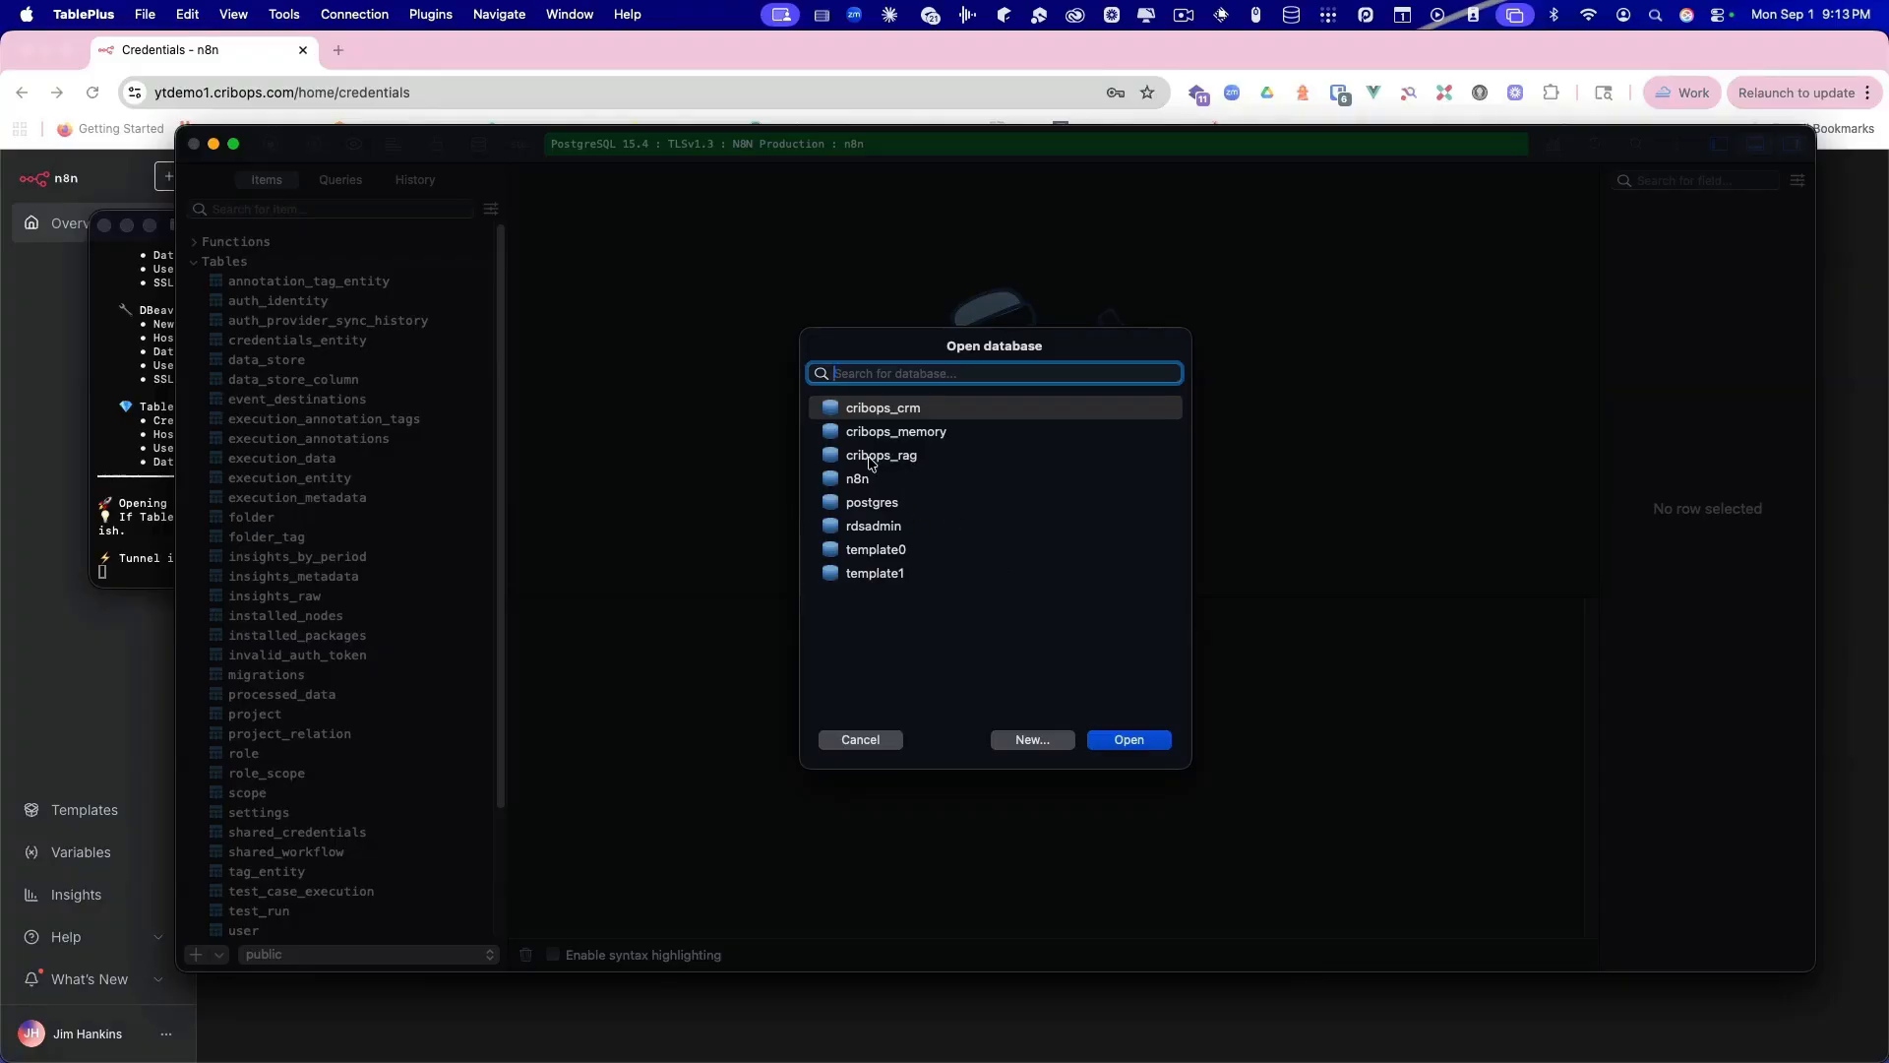
left_click(861, 743)
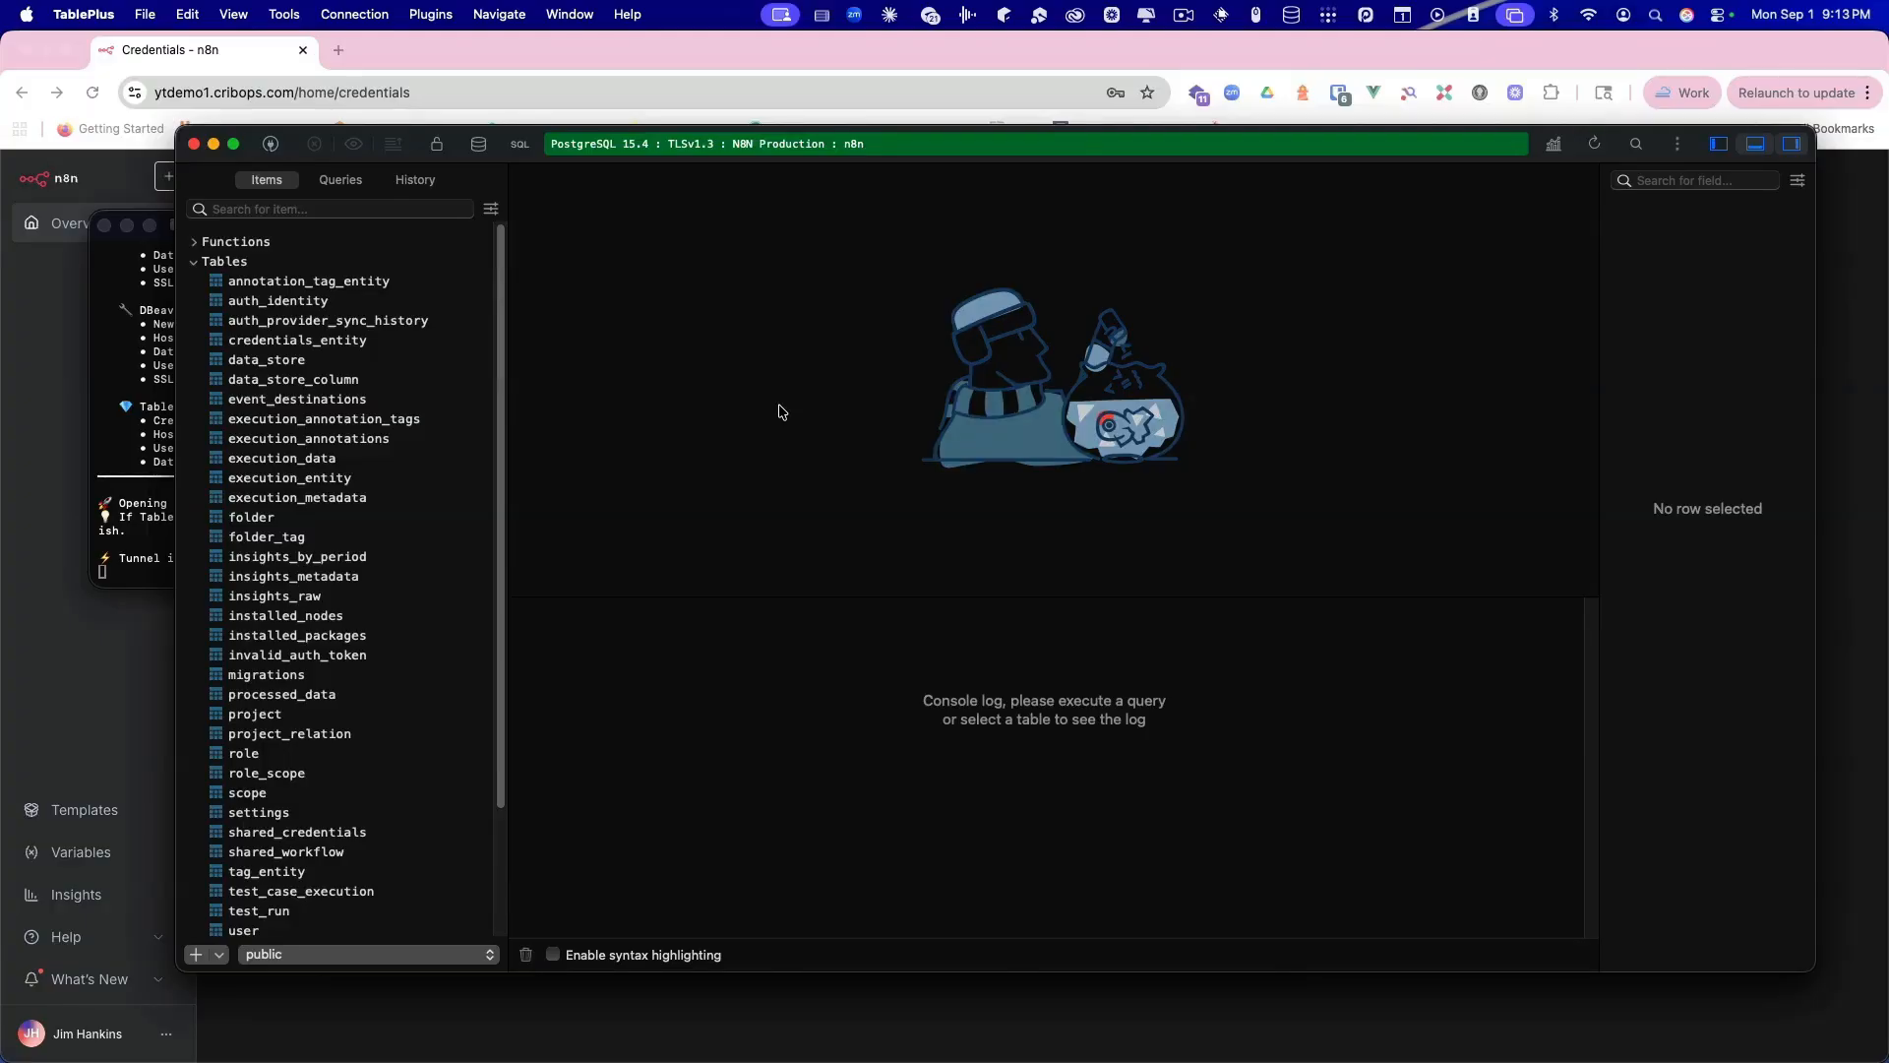
left_click(194, 143)
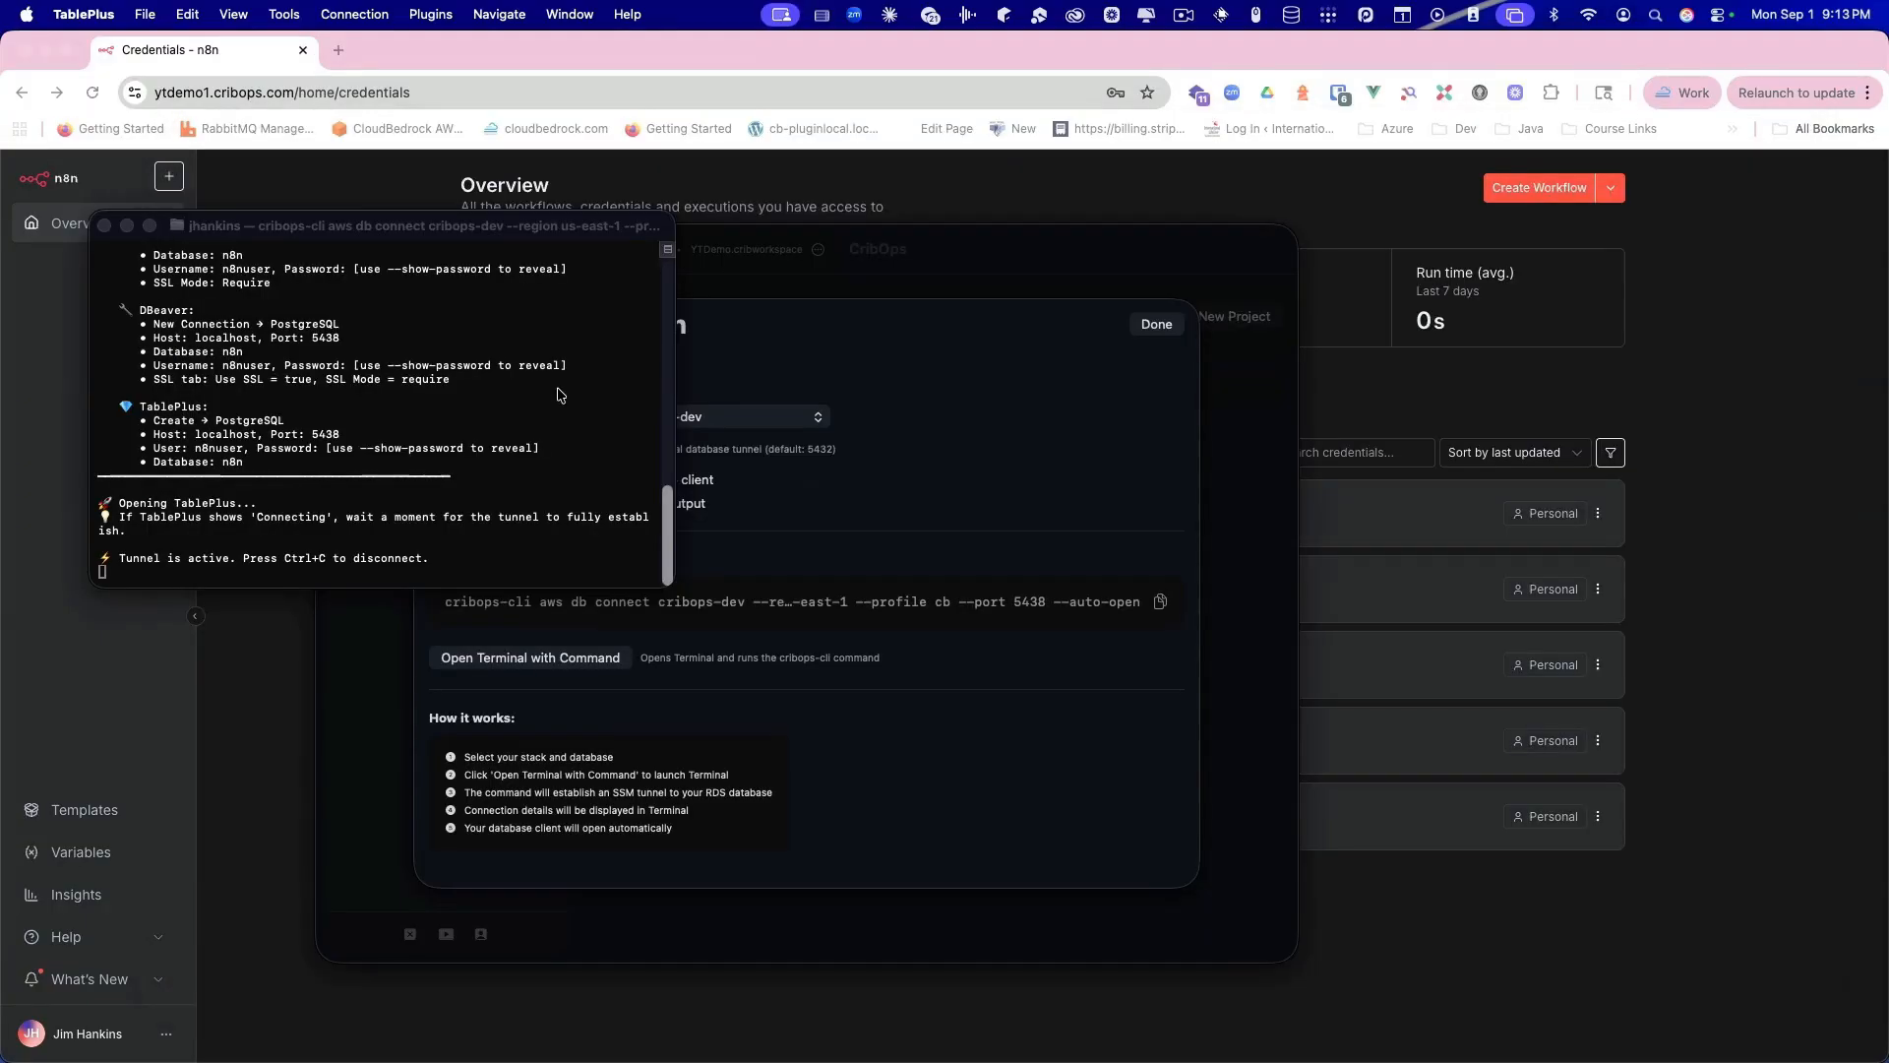
Step: Stop the cribops-cli tunnel with Ctrl+C, close Terminal, and finish the Database Connection dialog with Done
left_click(559, 395)
key("ctrl+c")
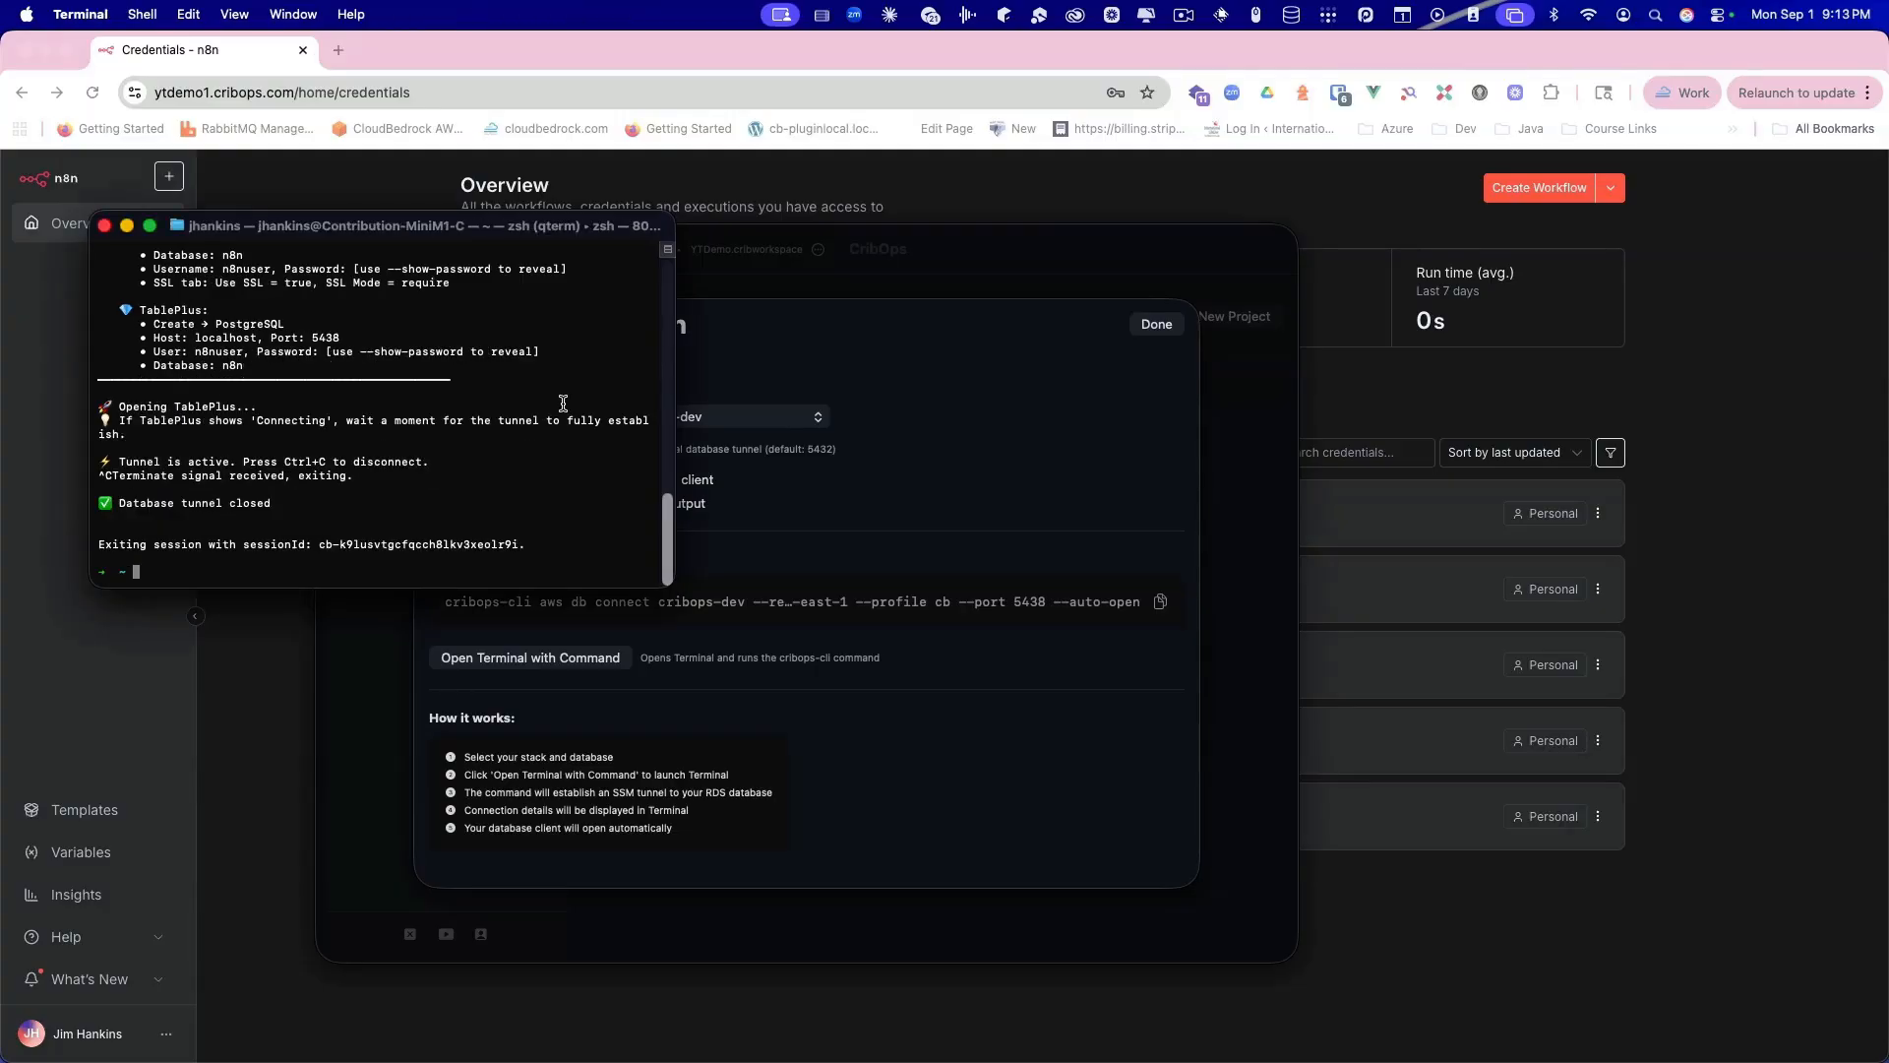
left_click(105, 225)
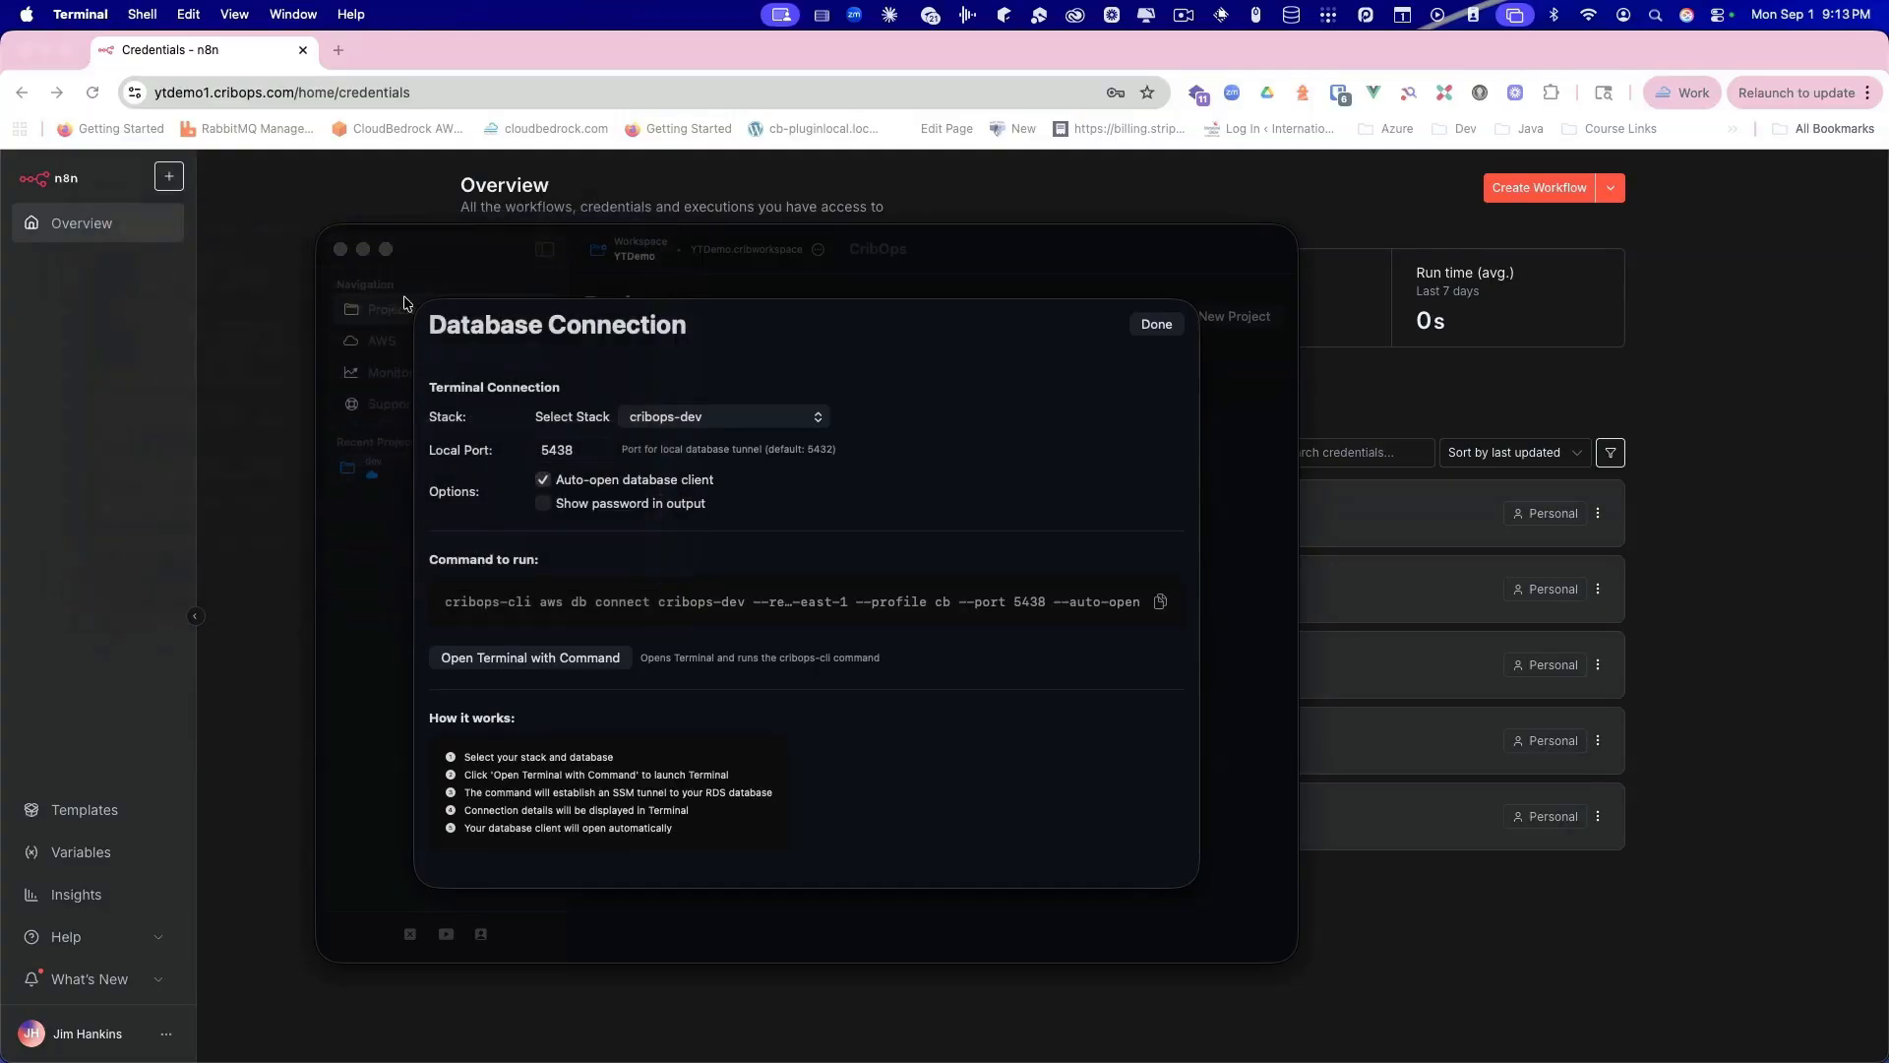
left_click(1149, 324)
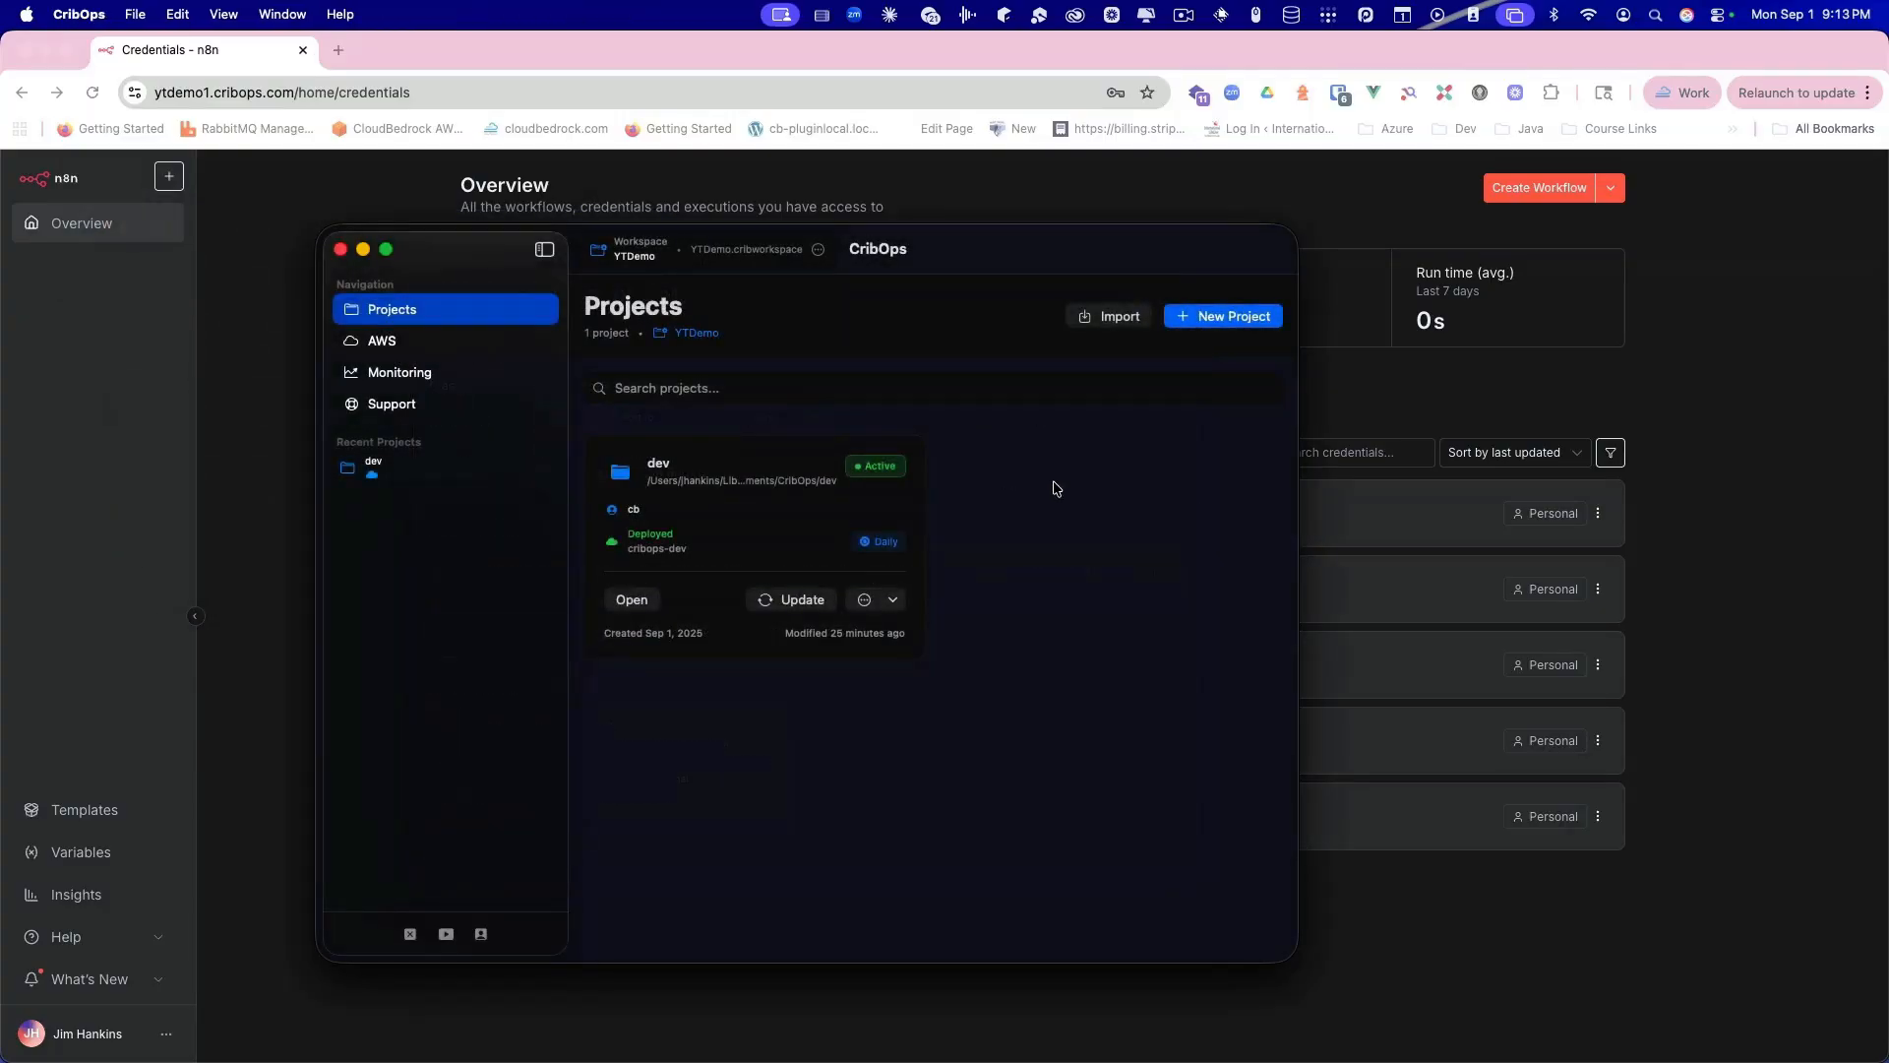